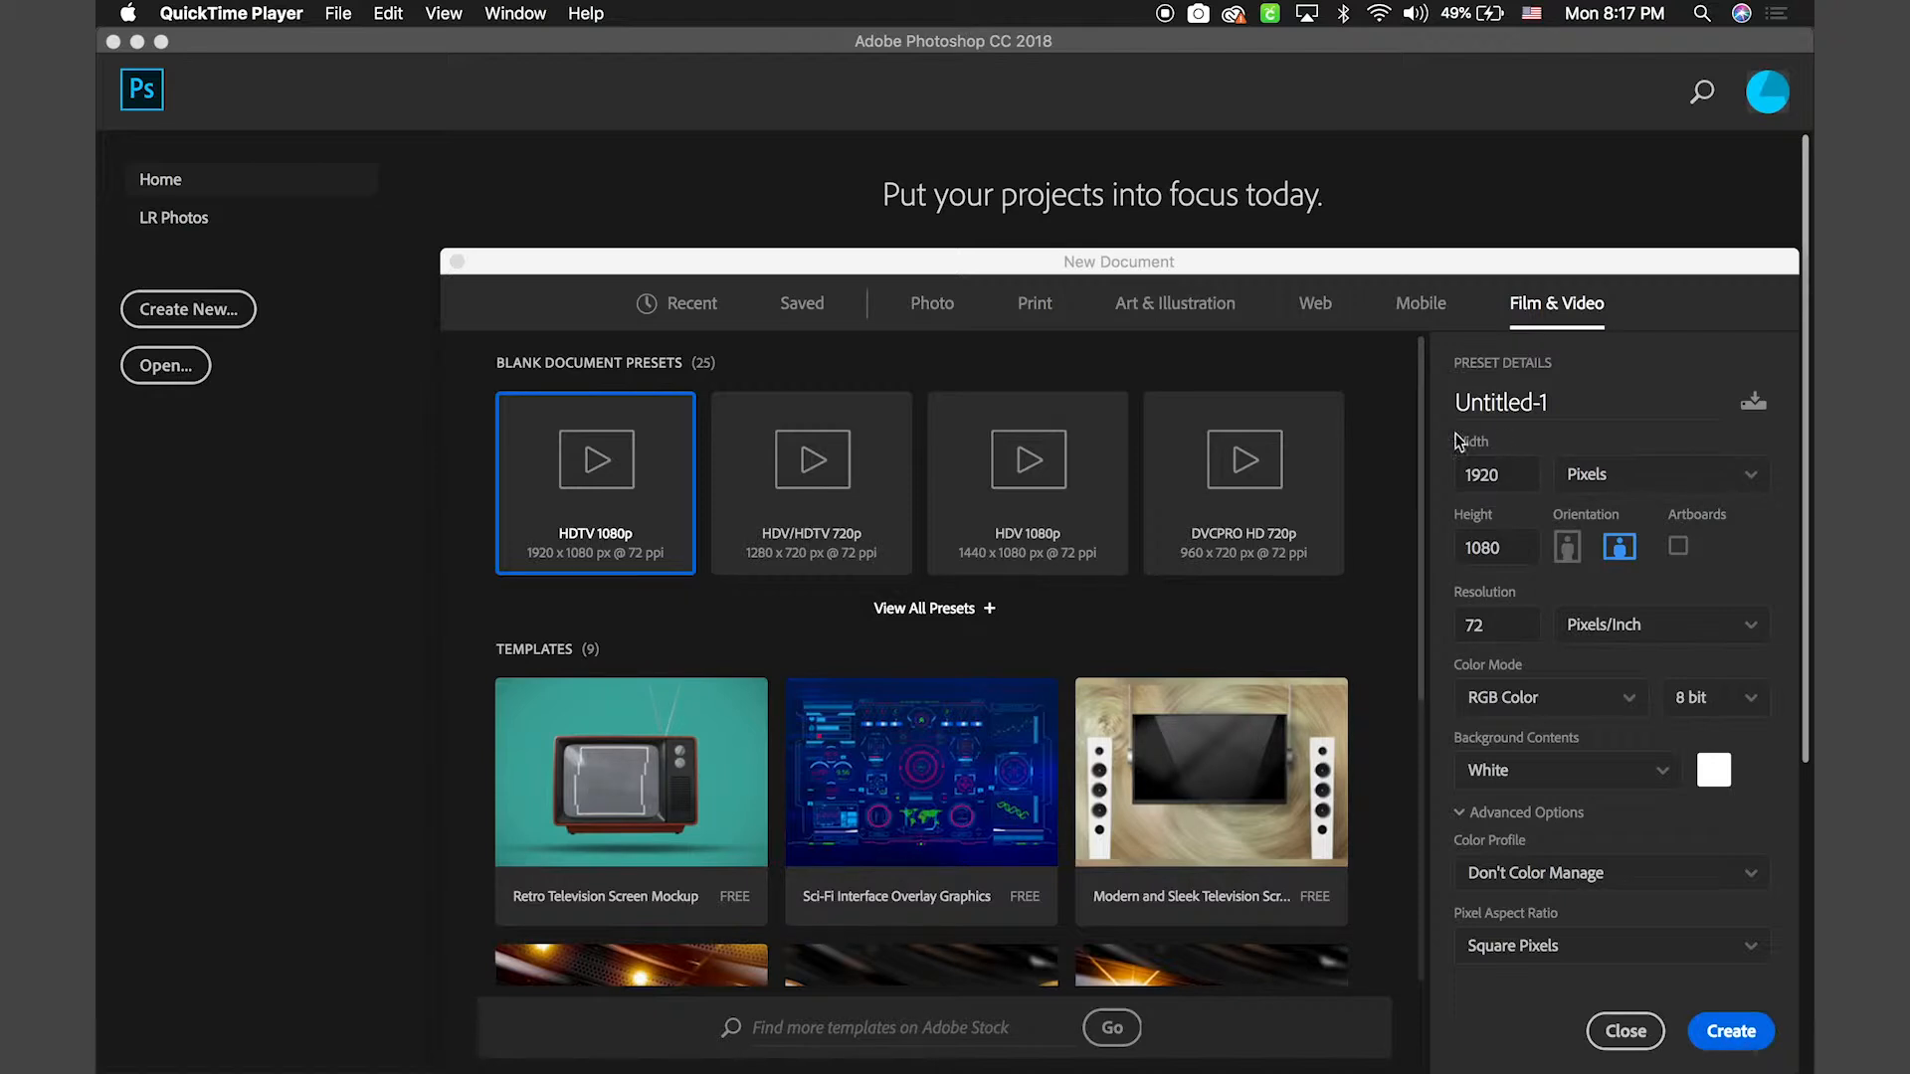
Choose the MacBook Pro 15 (Retina) web preset, 2880 x 1800 px at 72 ppi, for the new document
left_click(1311, 310)
left_click(1312, 311)
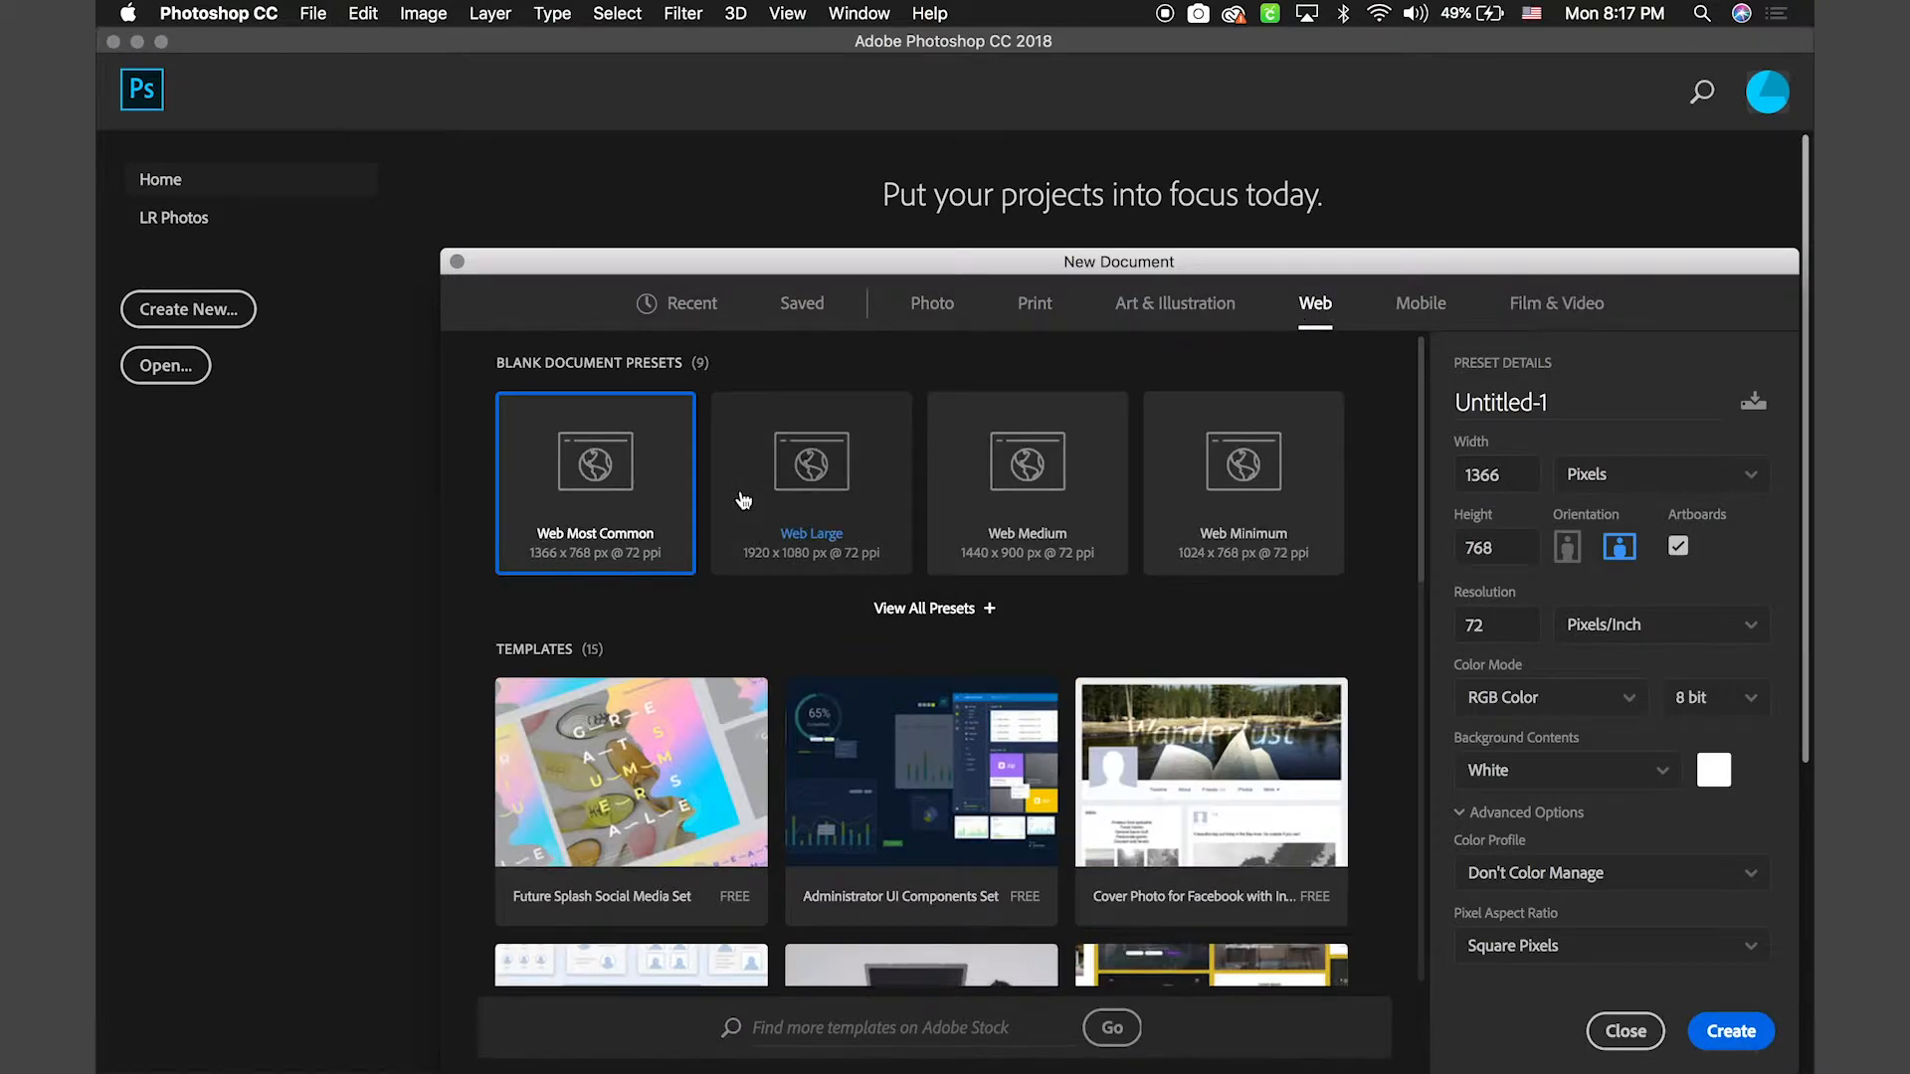
left_click(937, 611)
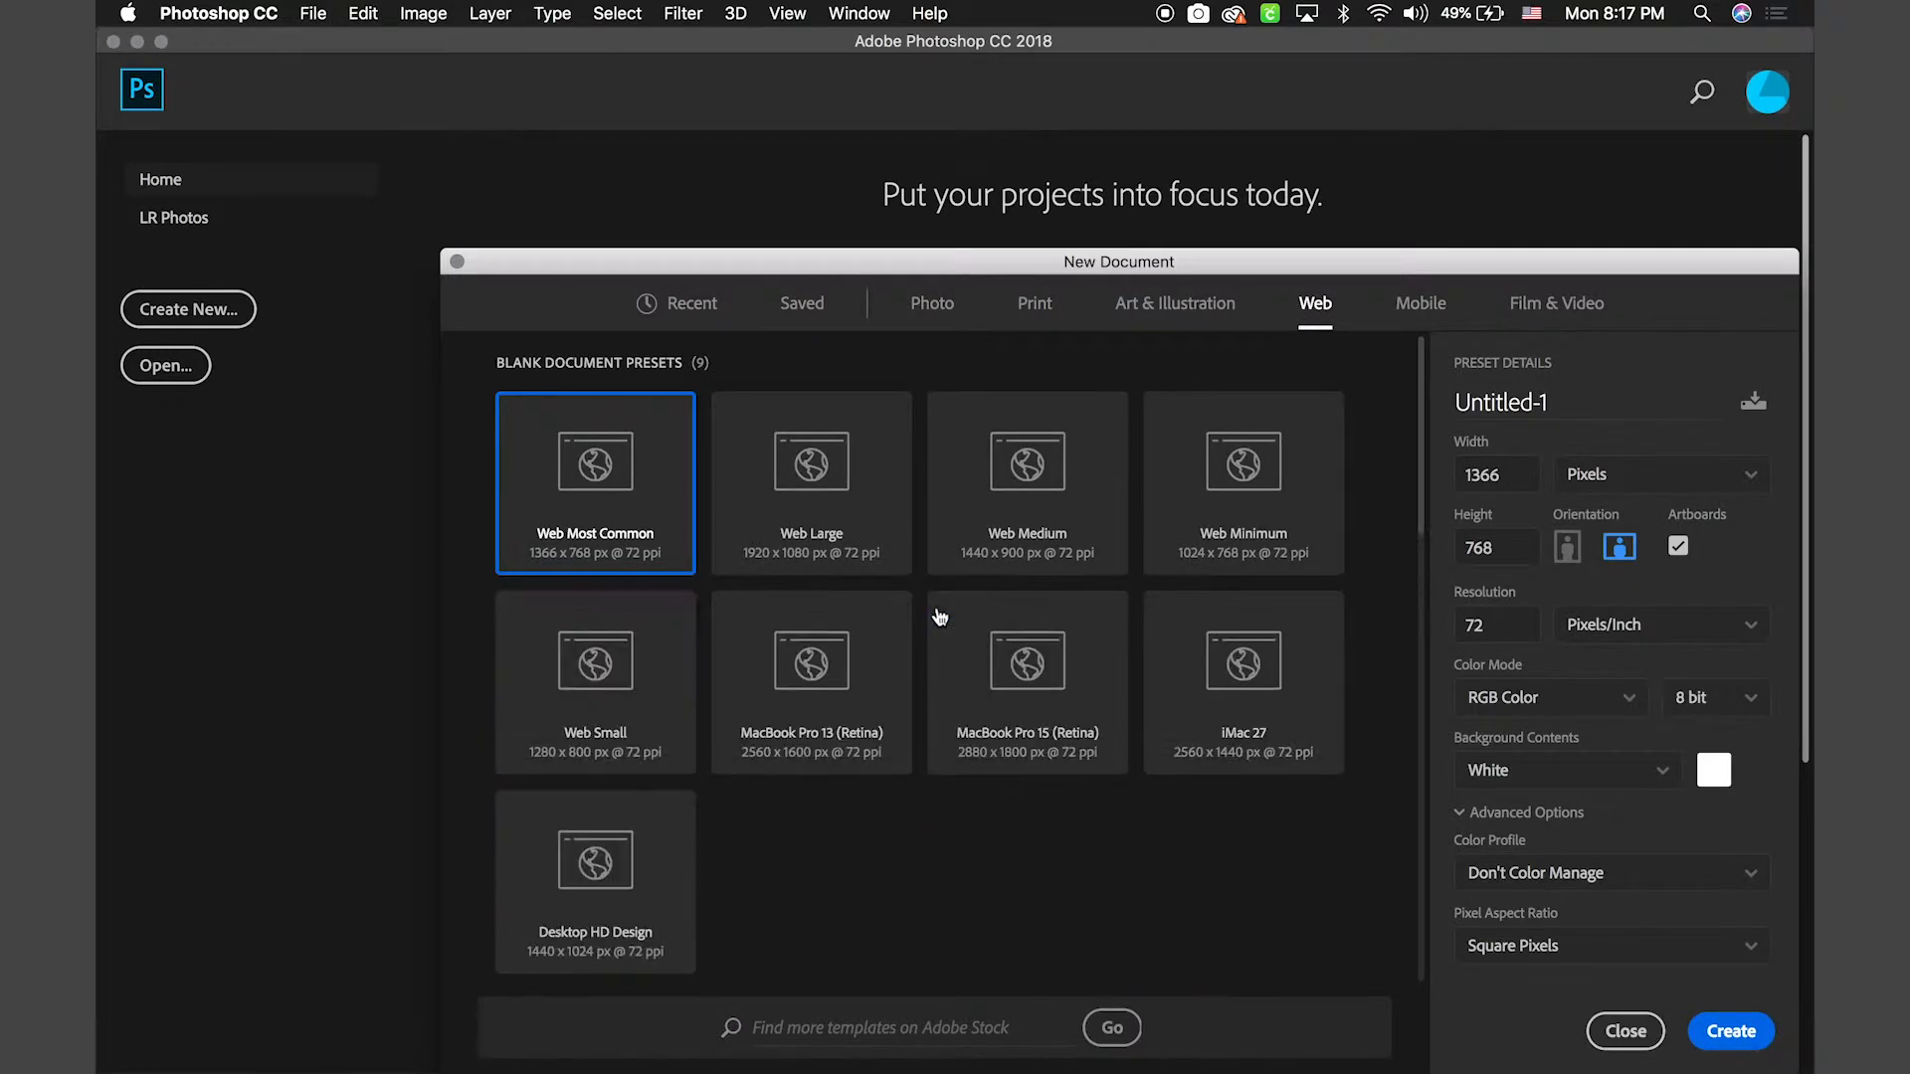
scroll(940, 617, "down", 2)
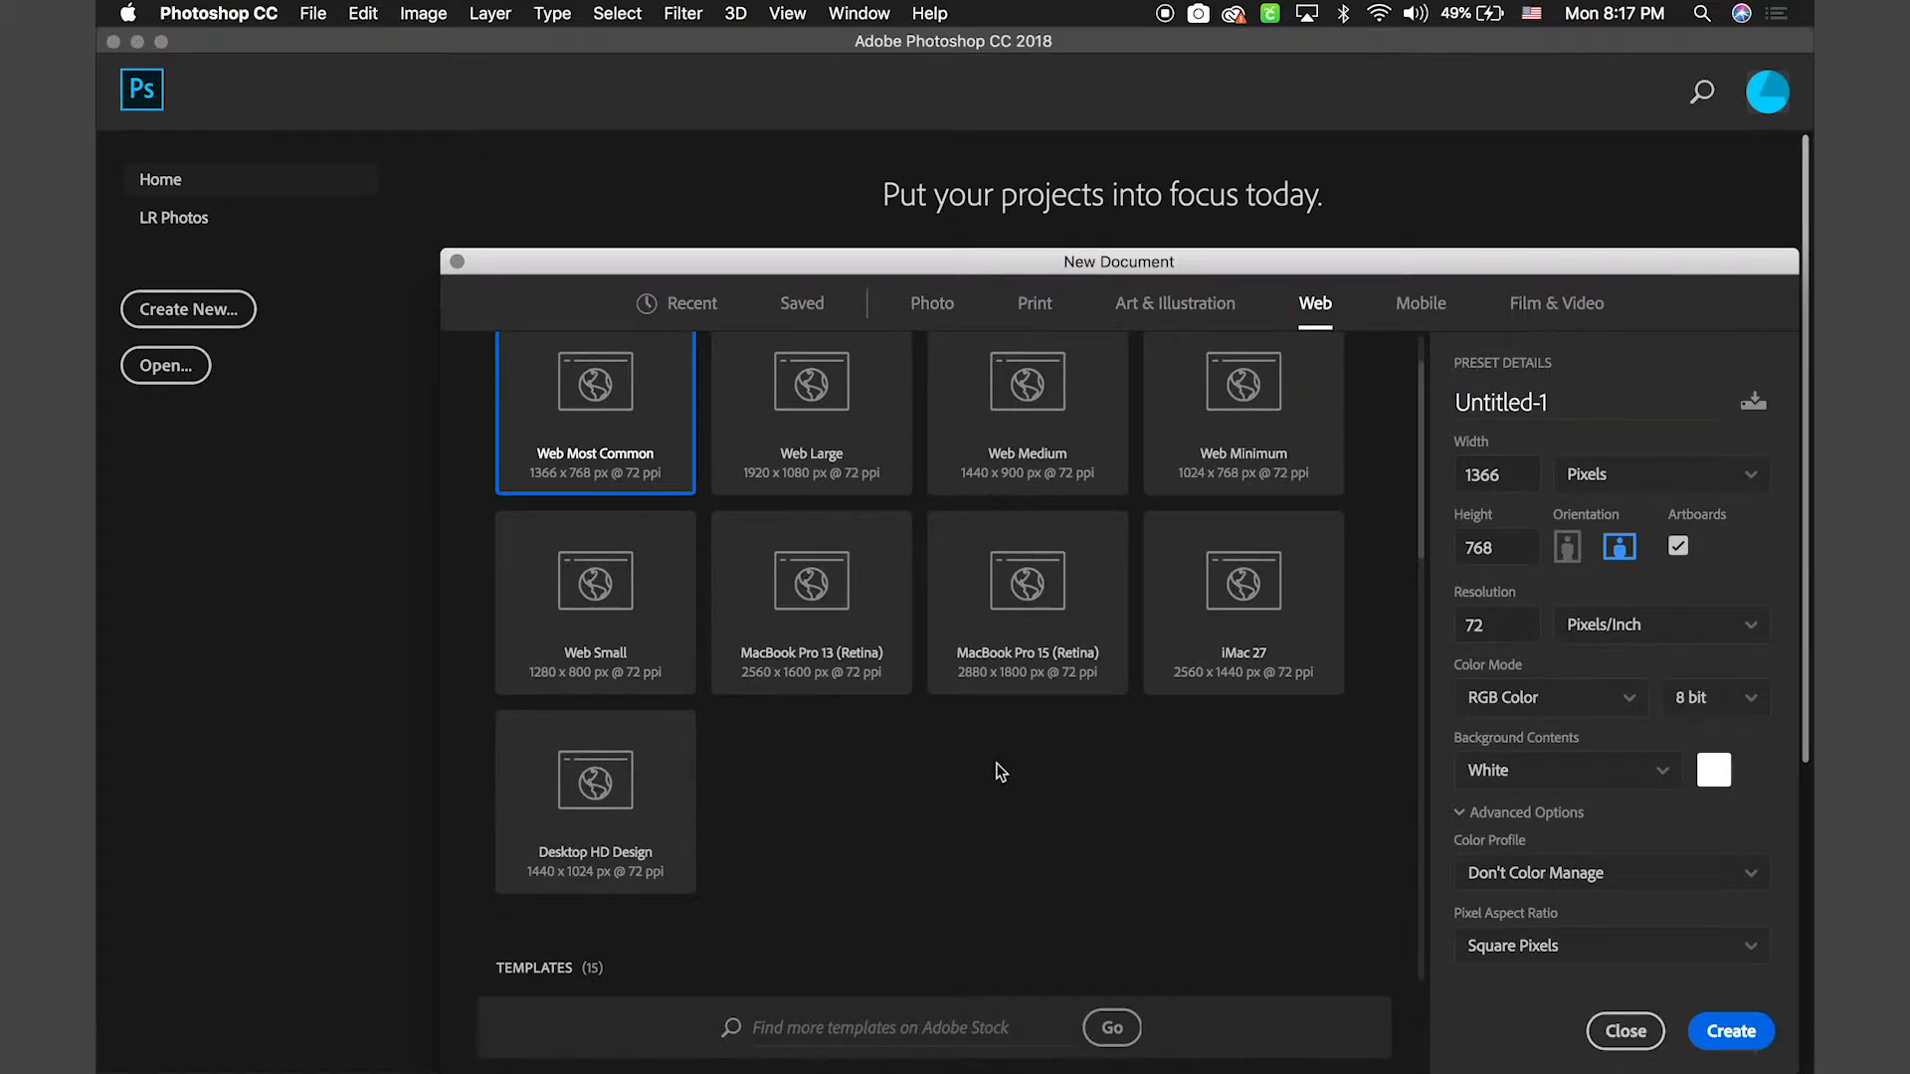
left_click(1063, 681)
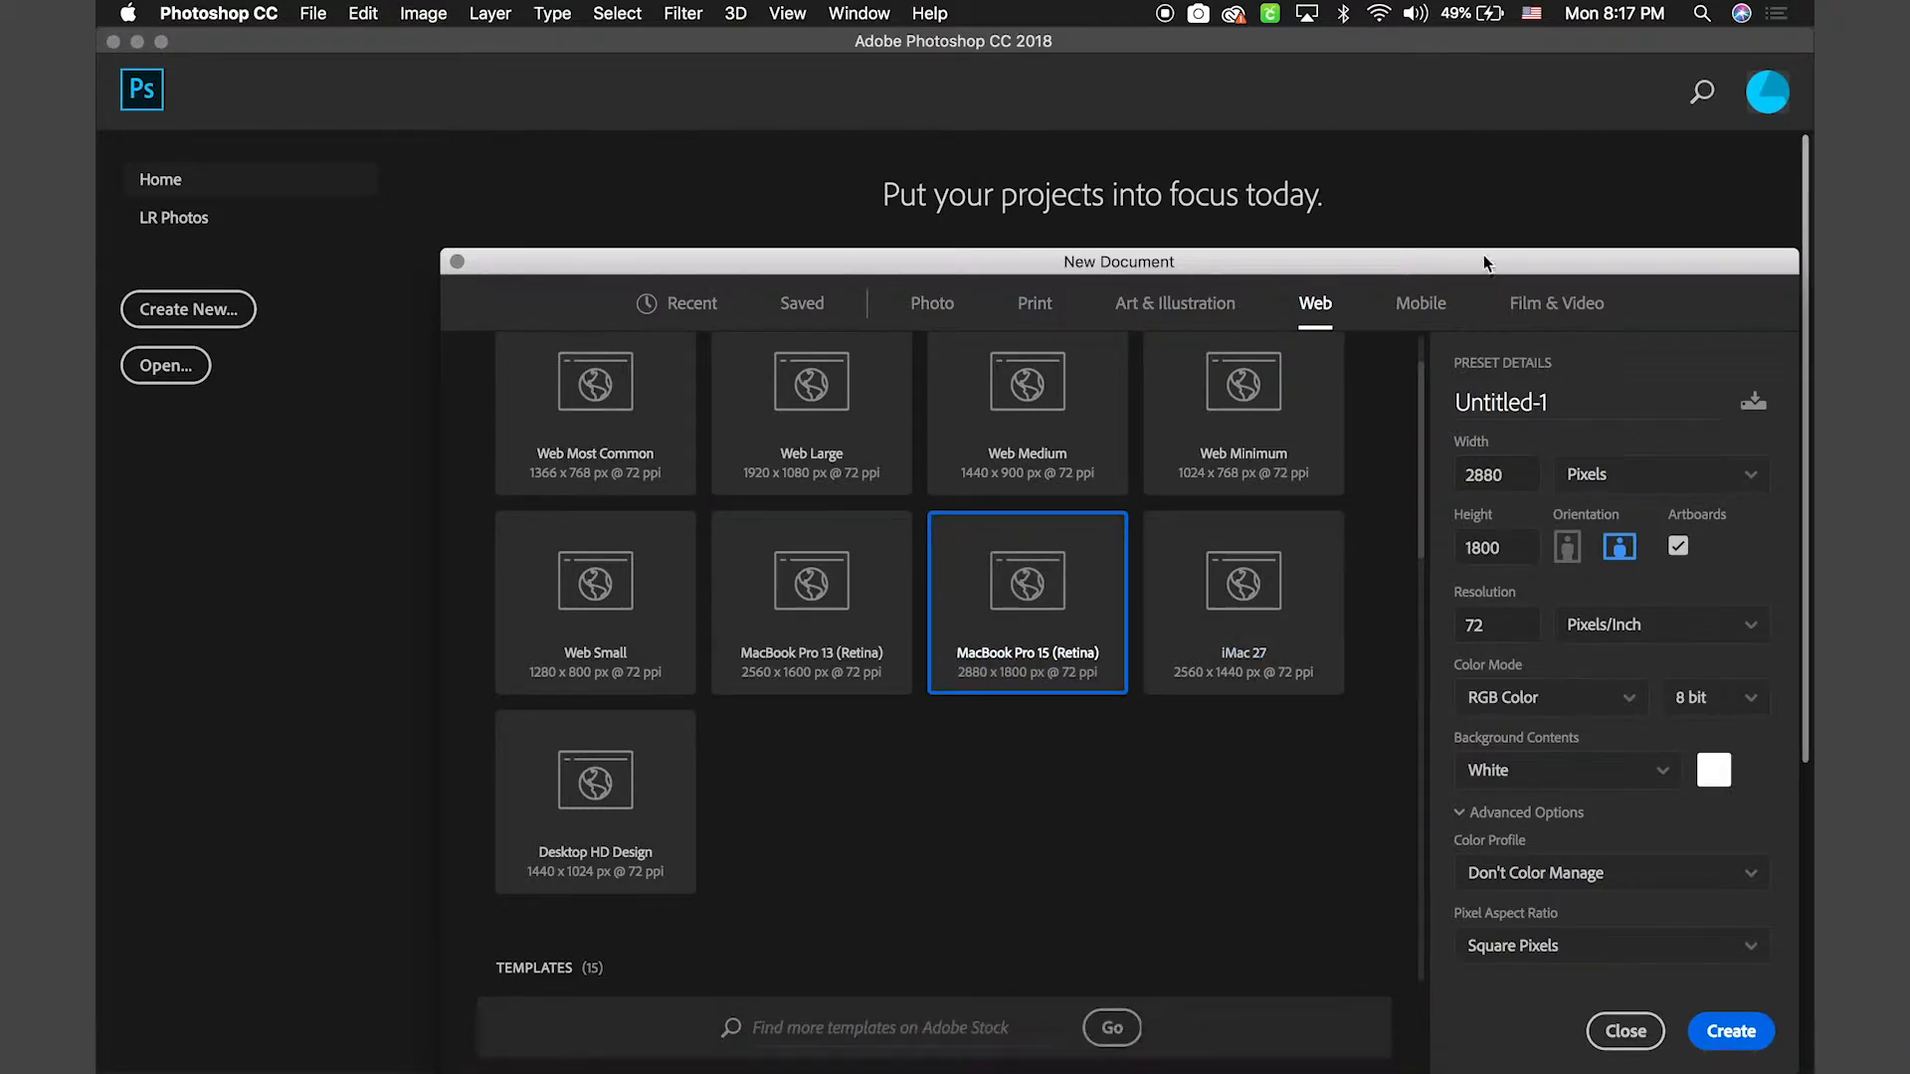
Name the document luis-wallpaper-1, set its background contents to Transparent and create it
left_click(1483, 403)
type("luis-wallpaper")
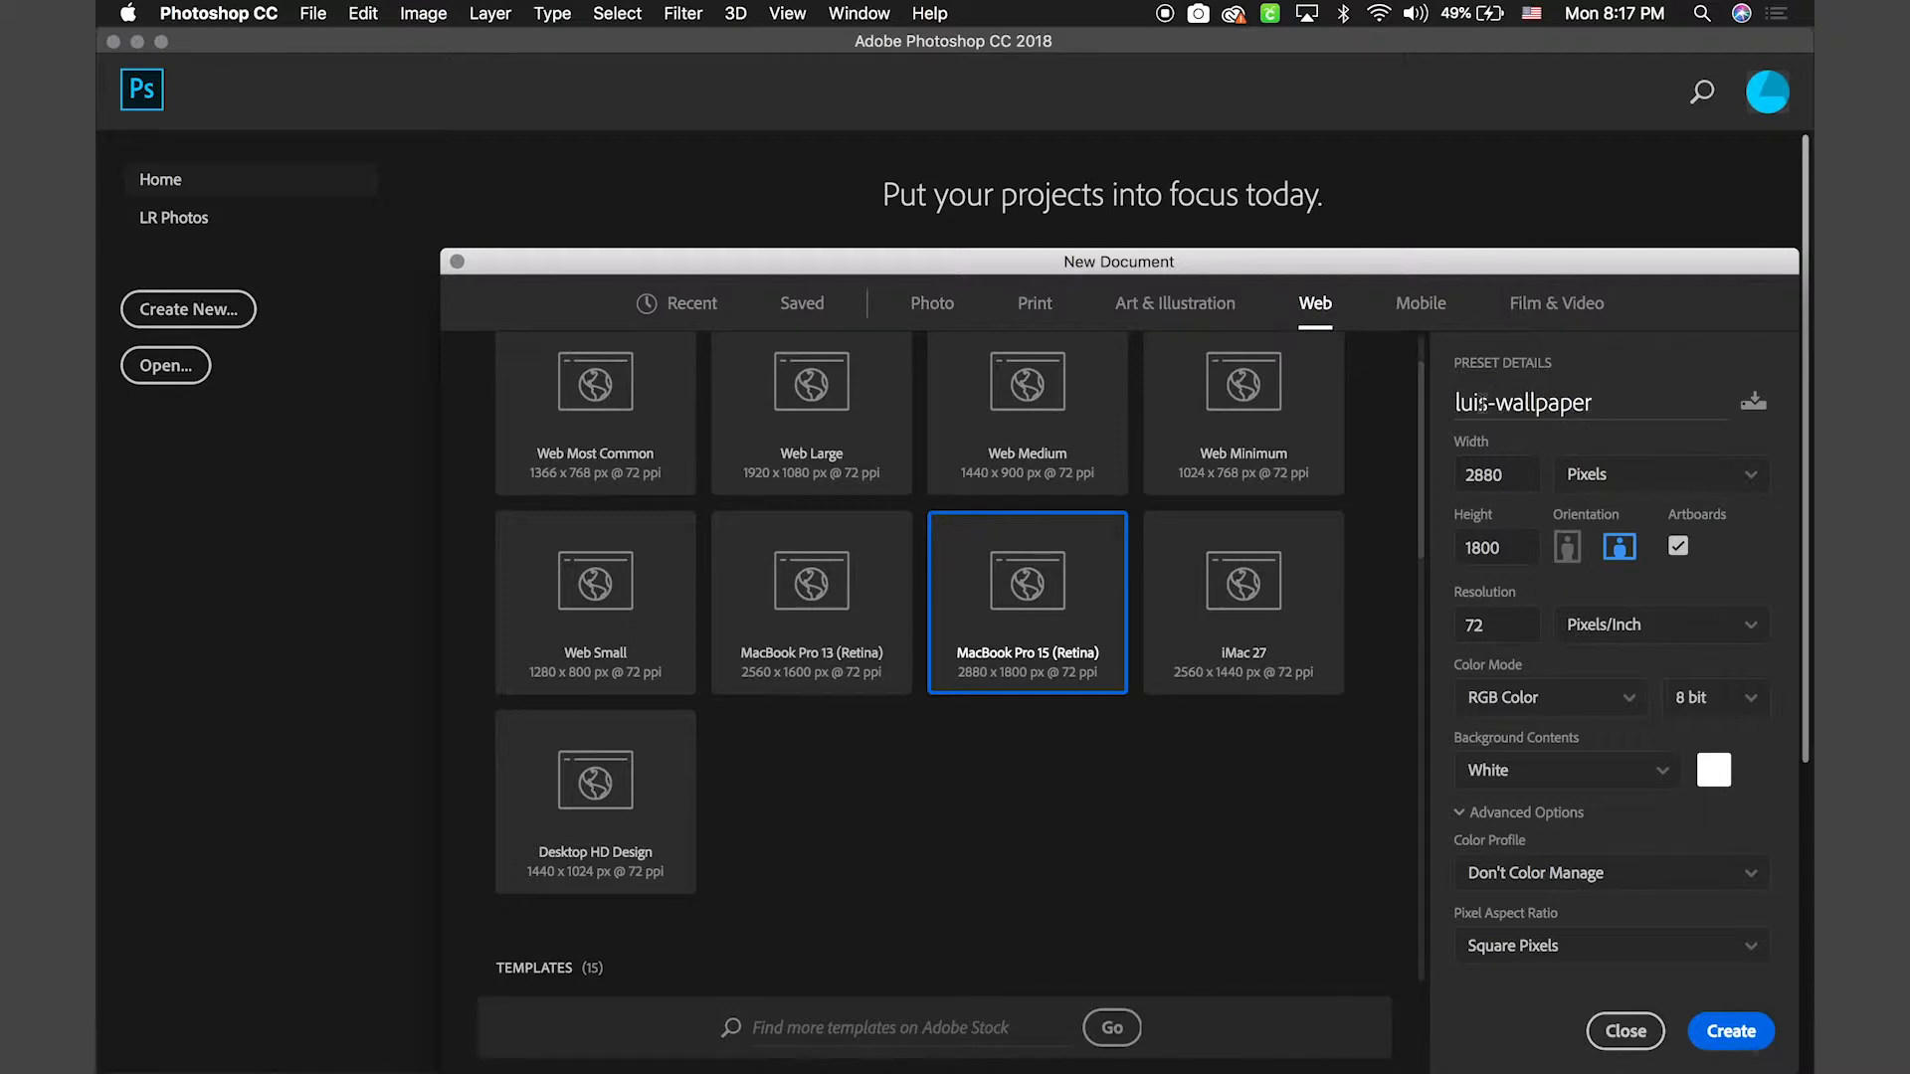
type("-1")
left_click(1667, 780)
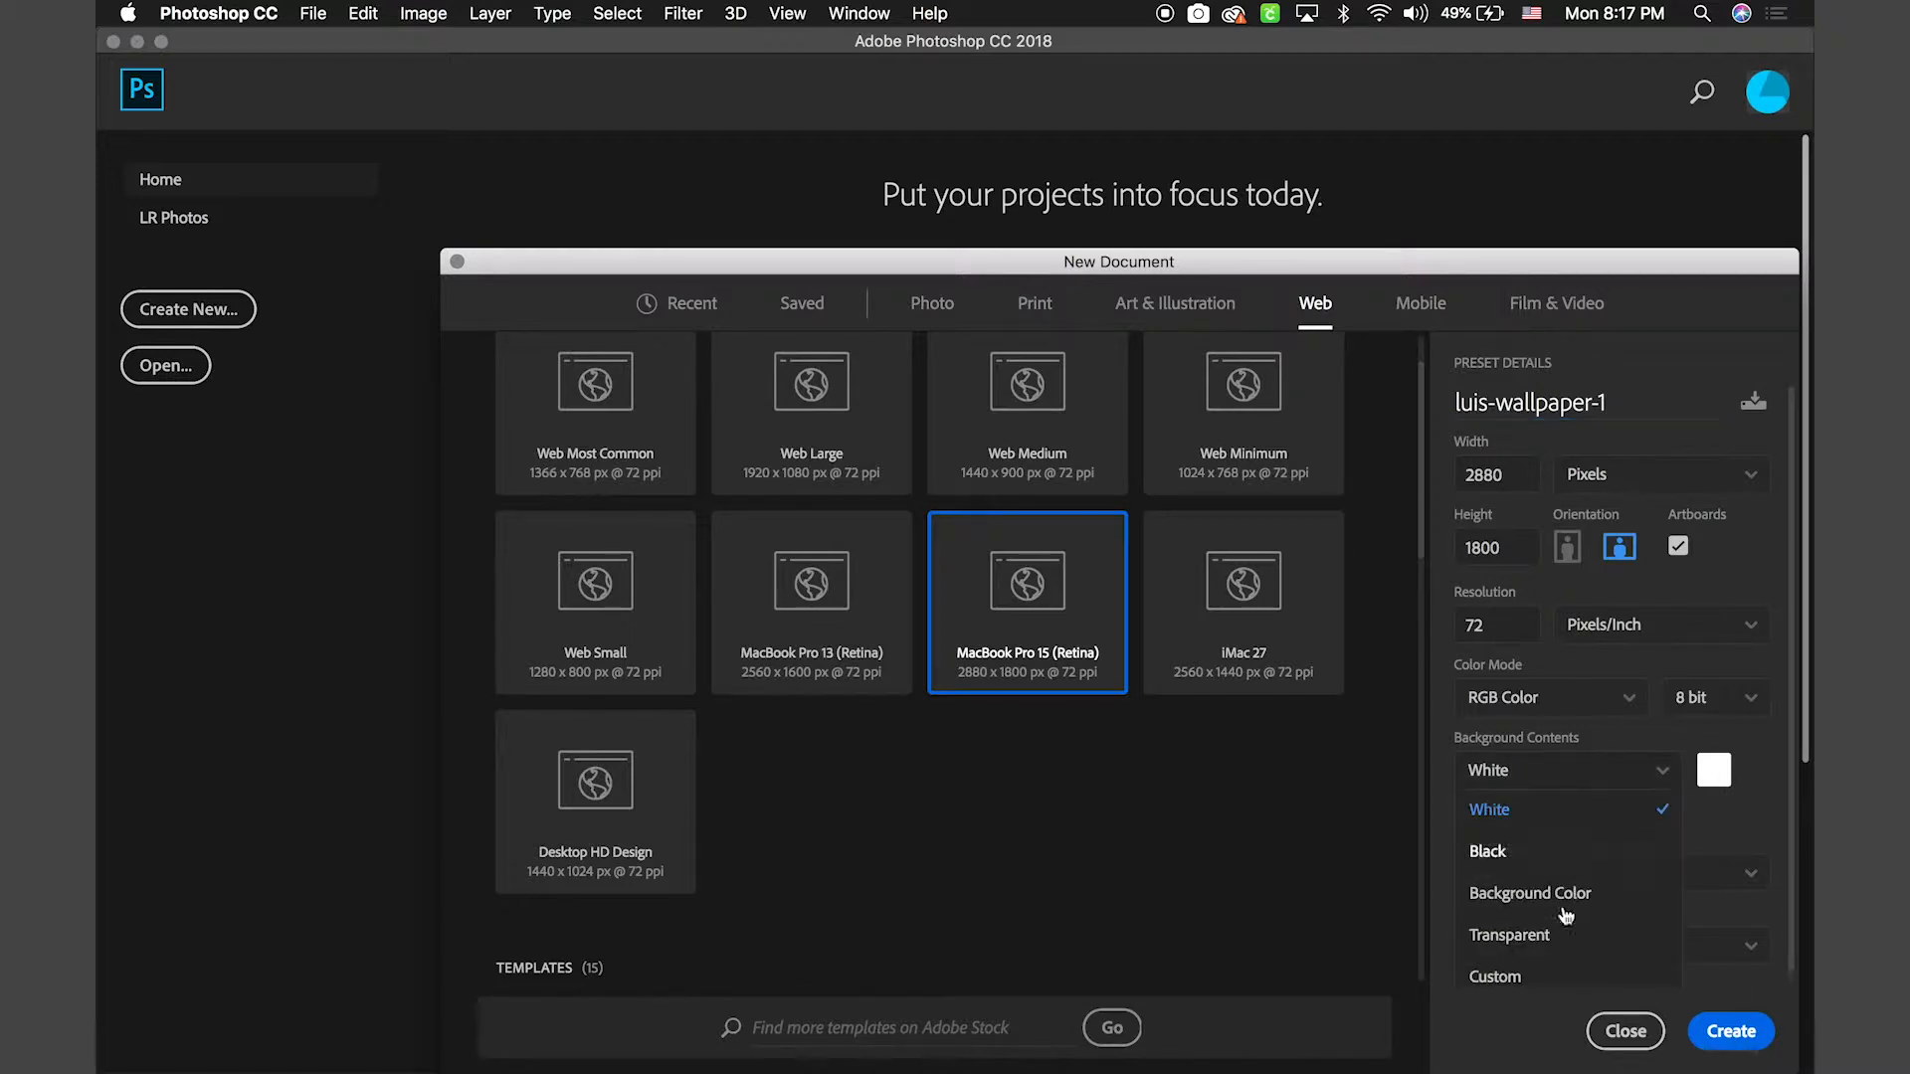
left_click(1562, 936)
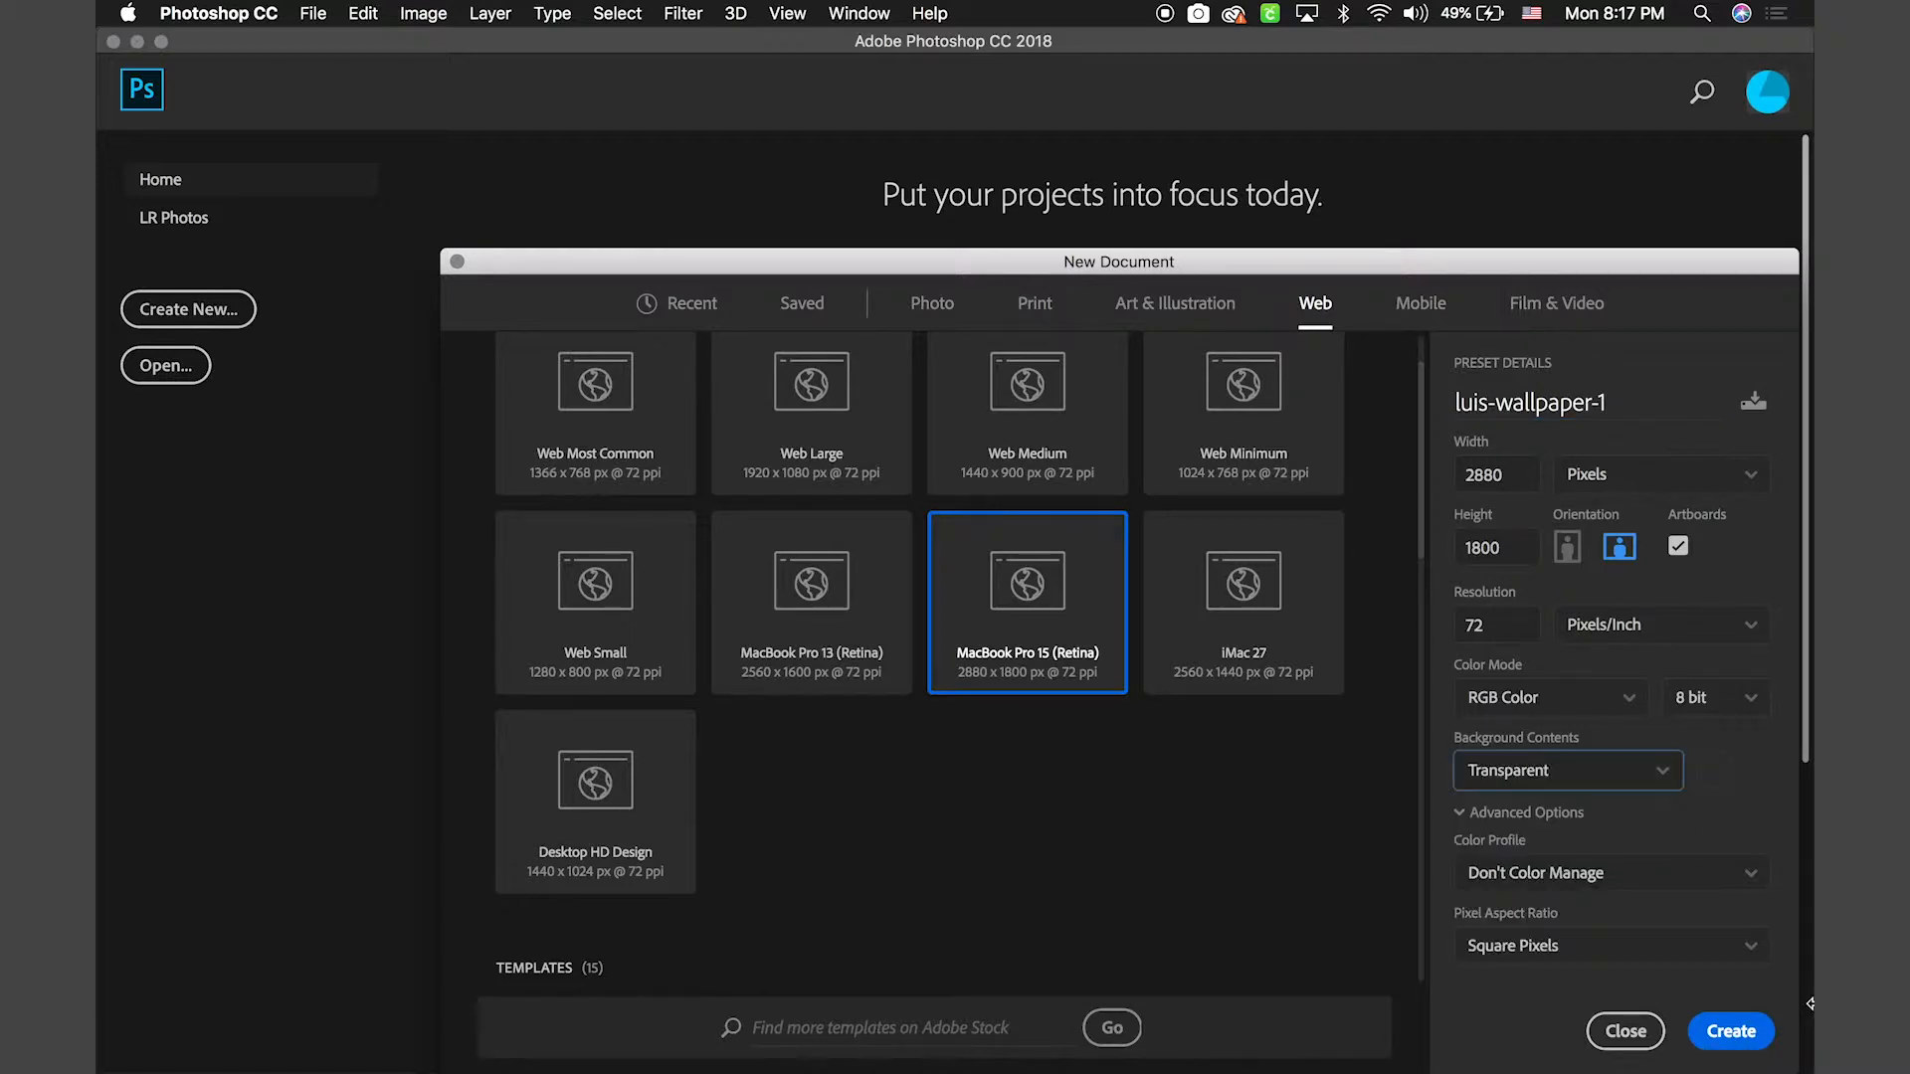
left_click(1709, 1047)
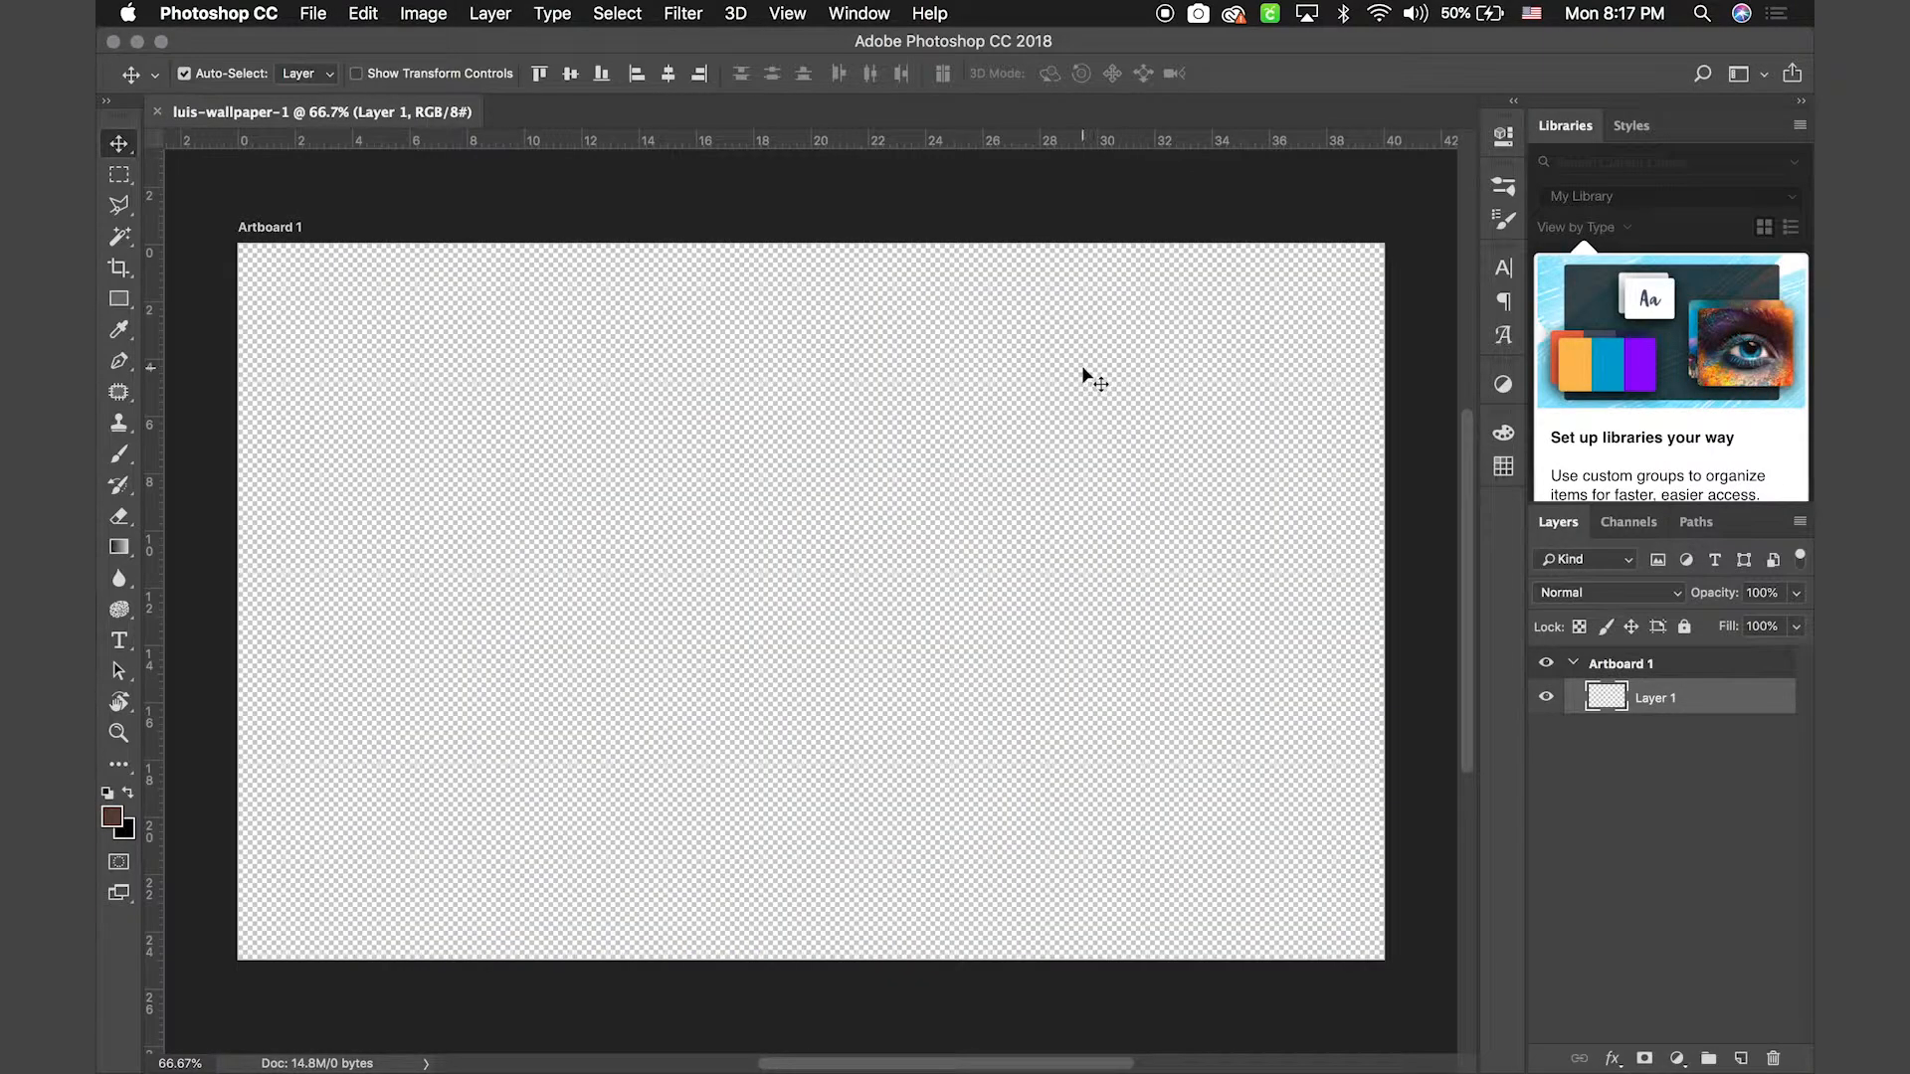
left_click(1574, 664)
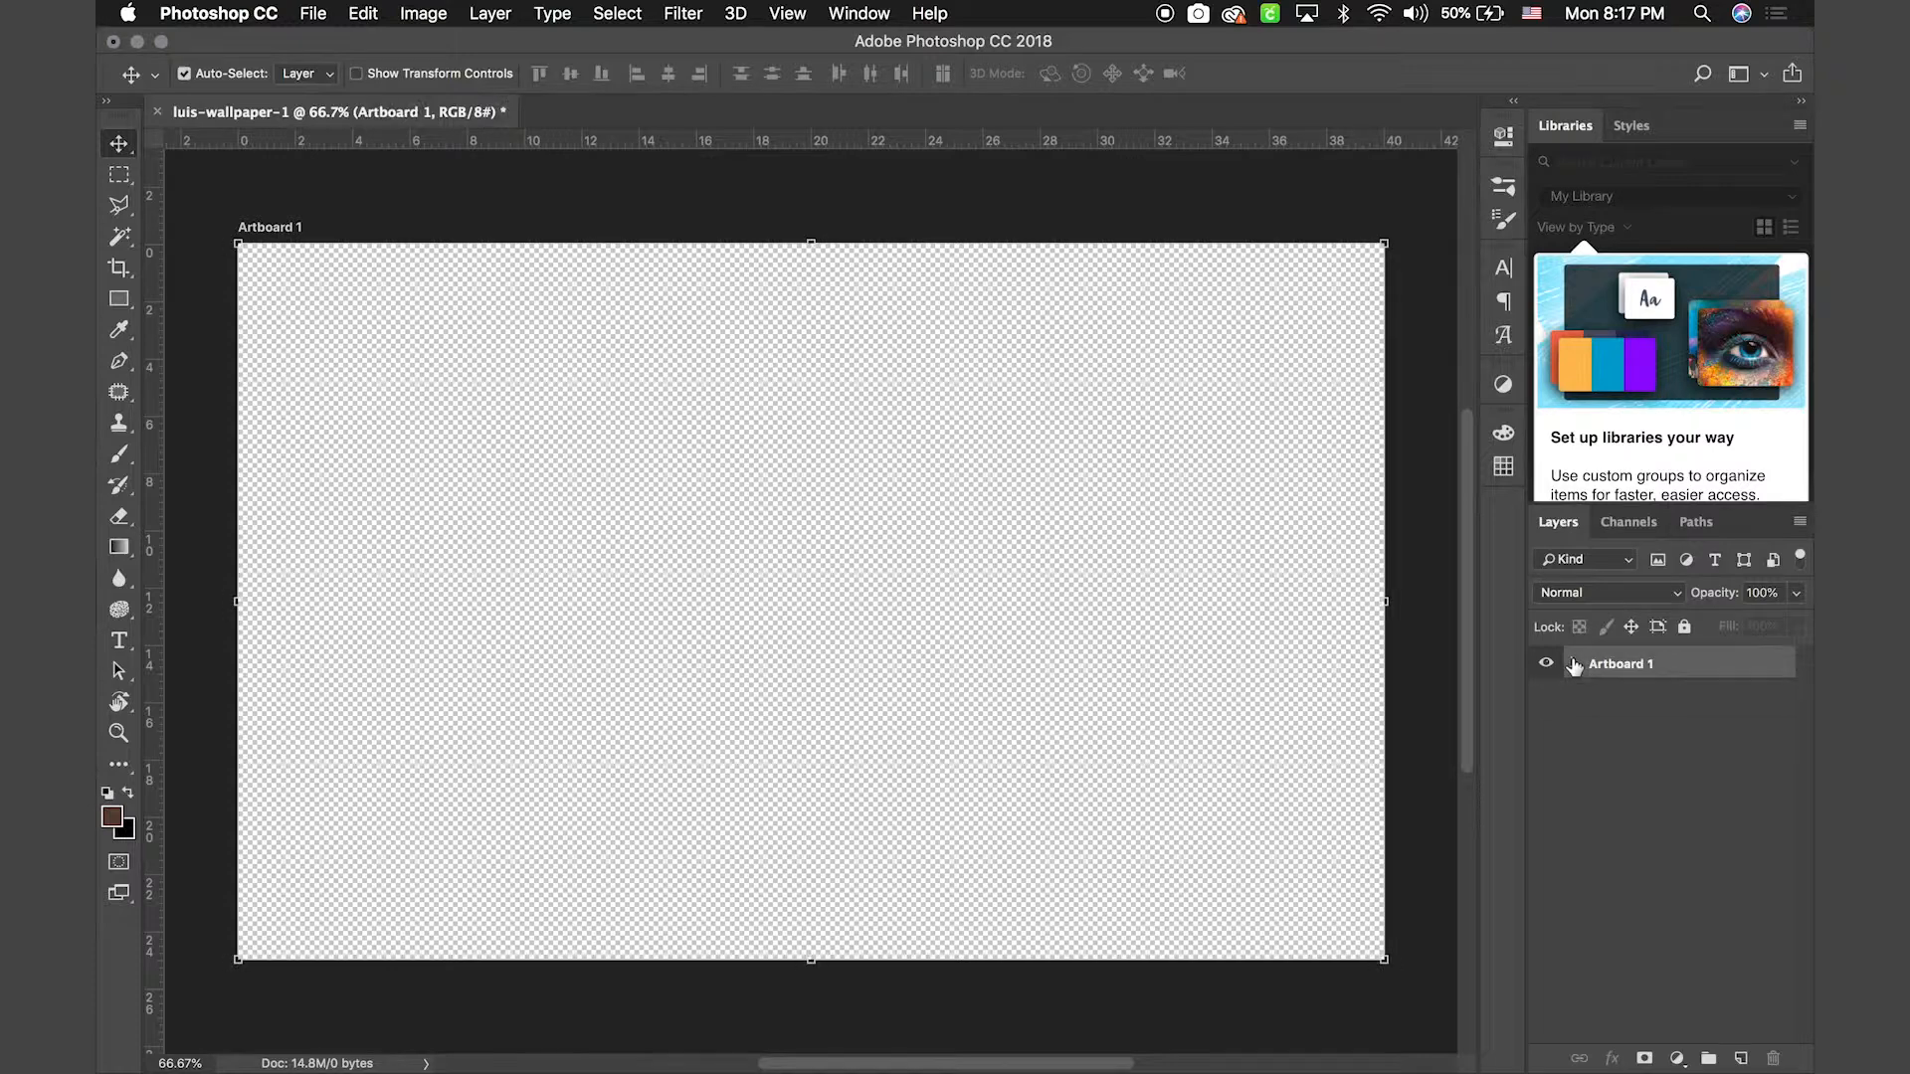
left_click(1573, 664)
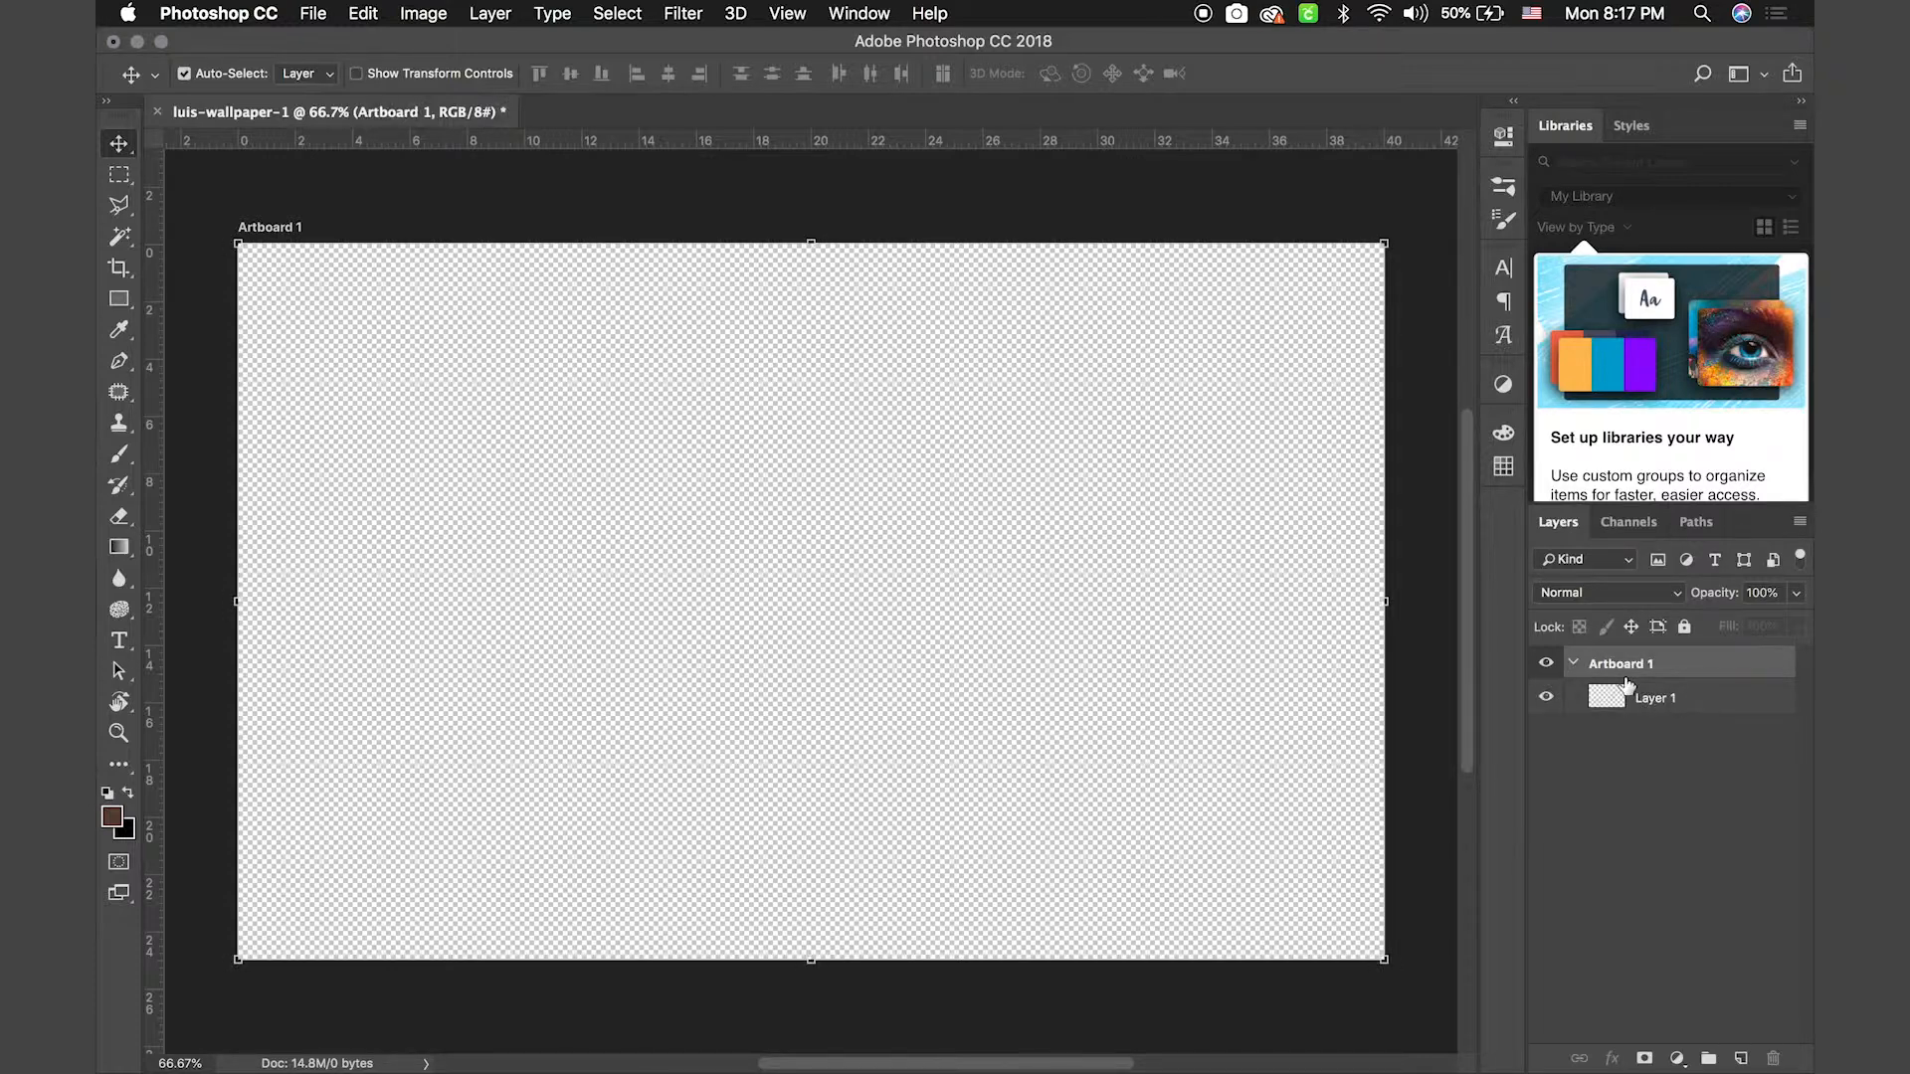
double_click(1653, 698)
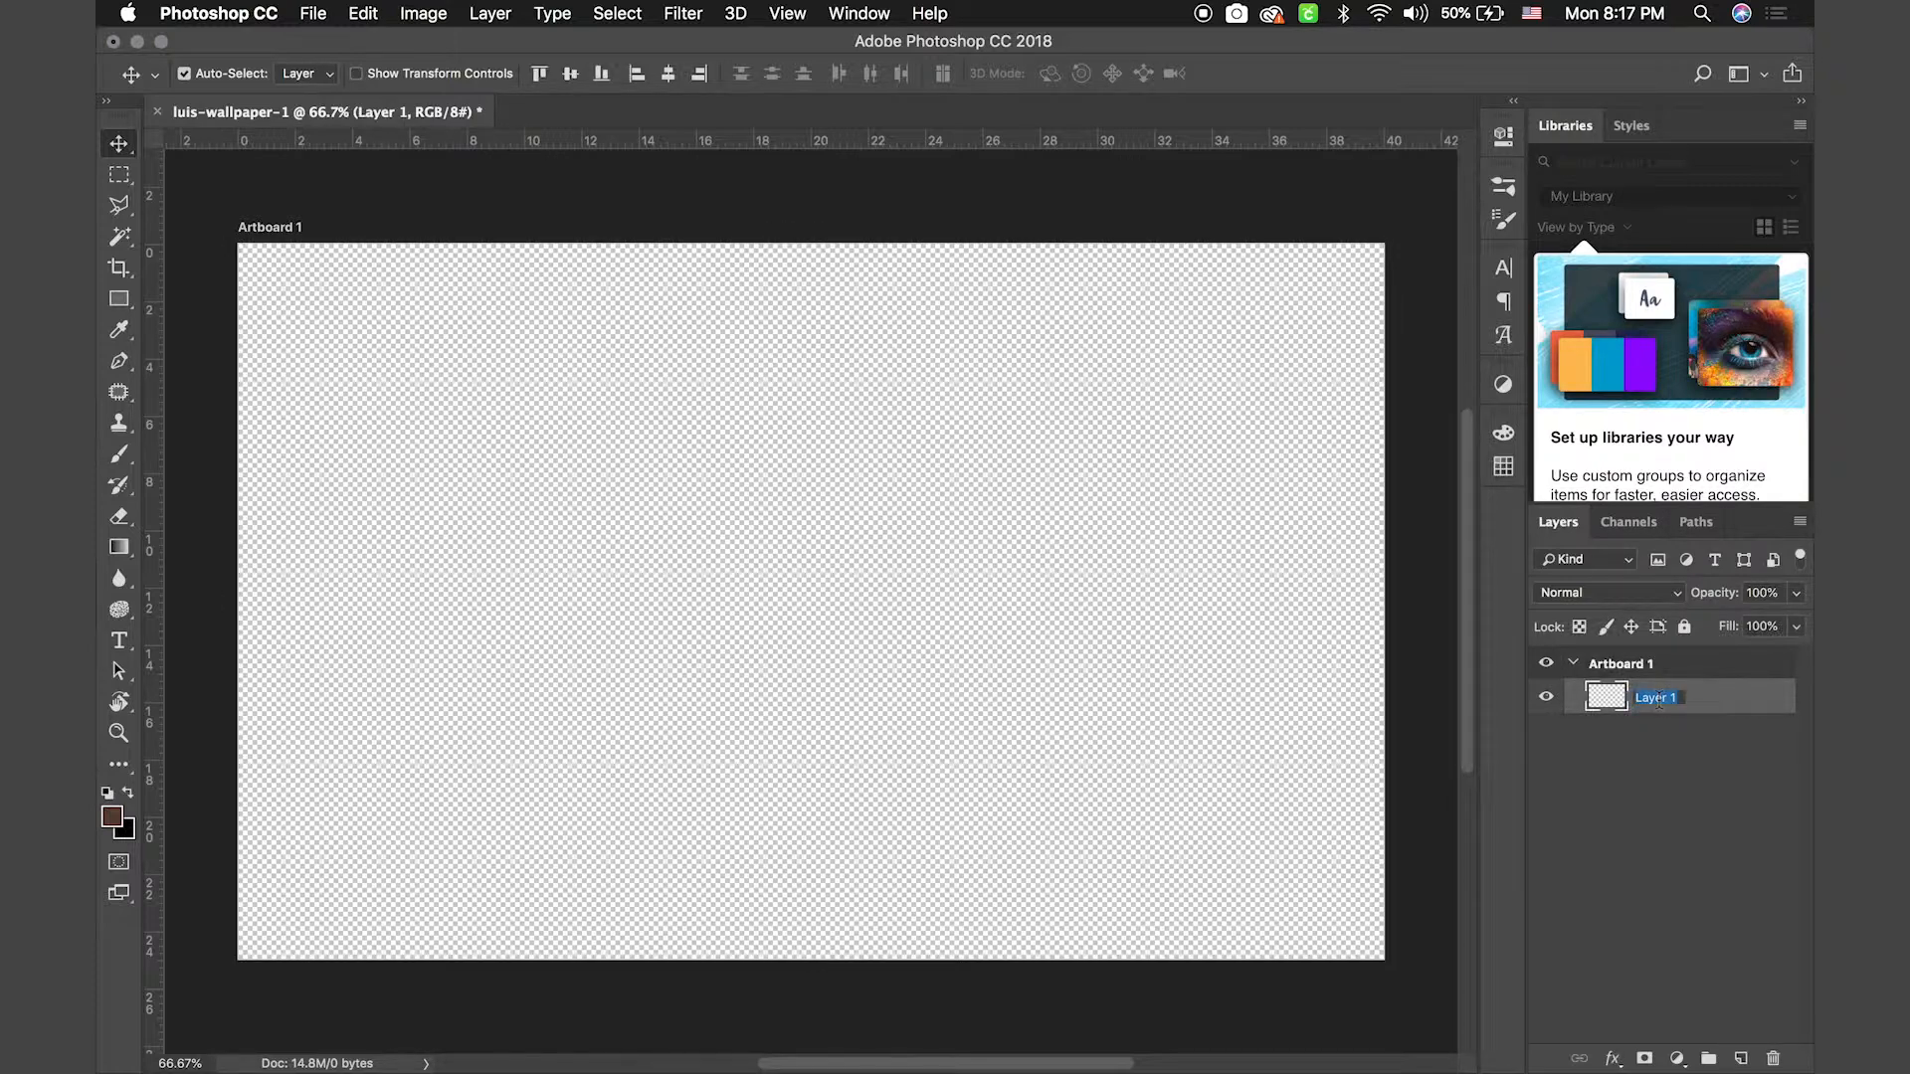
key("Return")
Switch to Chrome and copy the enlarged Los Angeles - Wikipedia sunset skyline image from the search results
key("ctrl+Up")
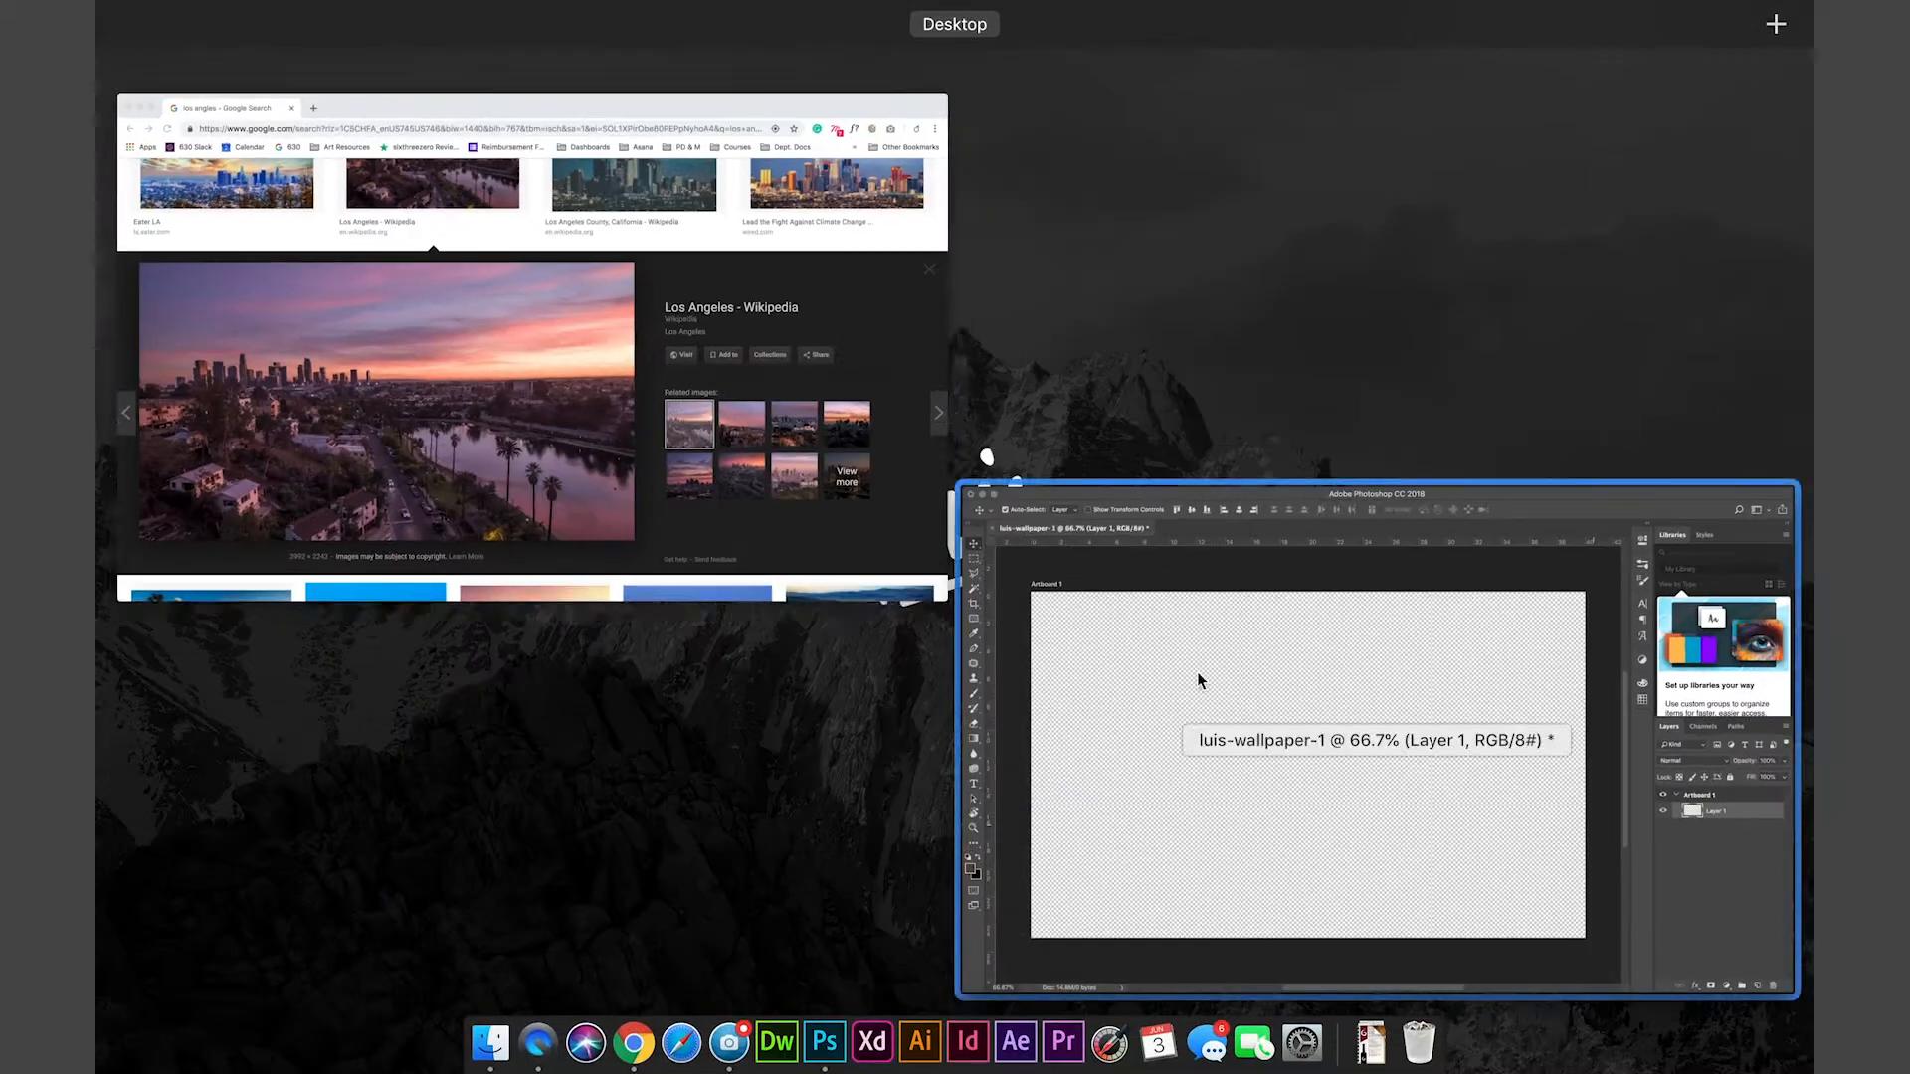
left_click(714, 480)
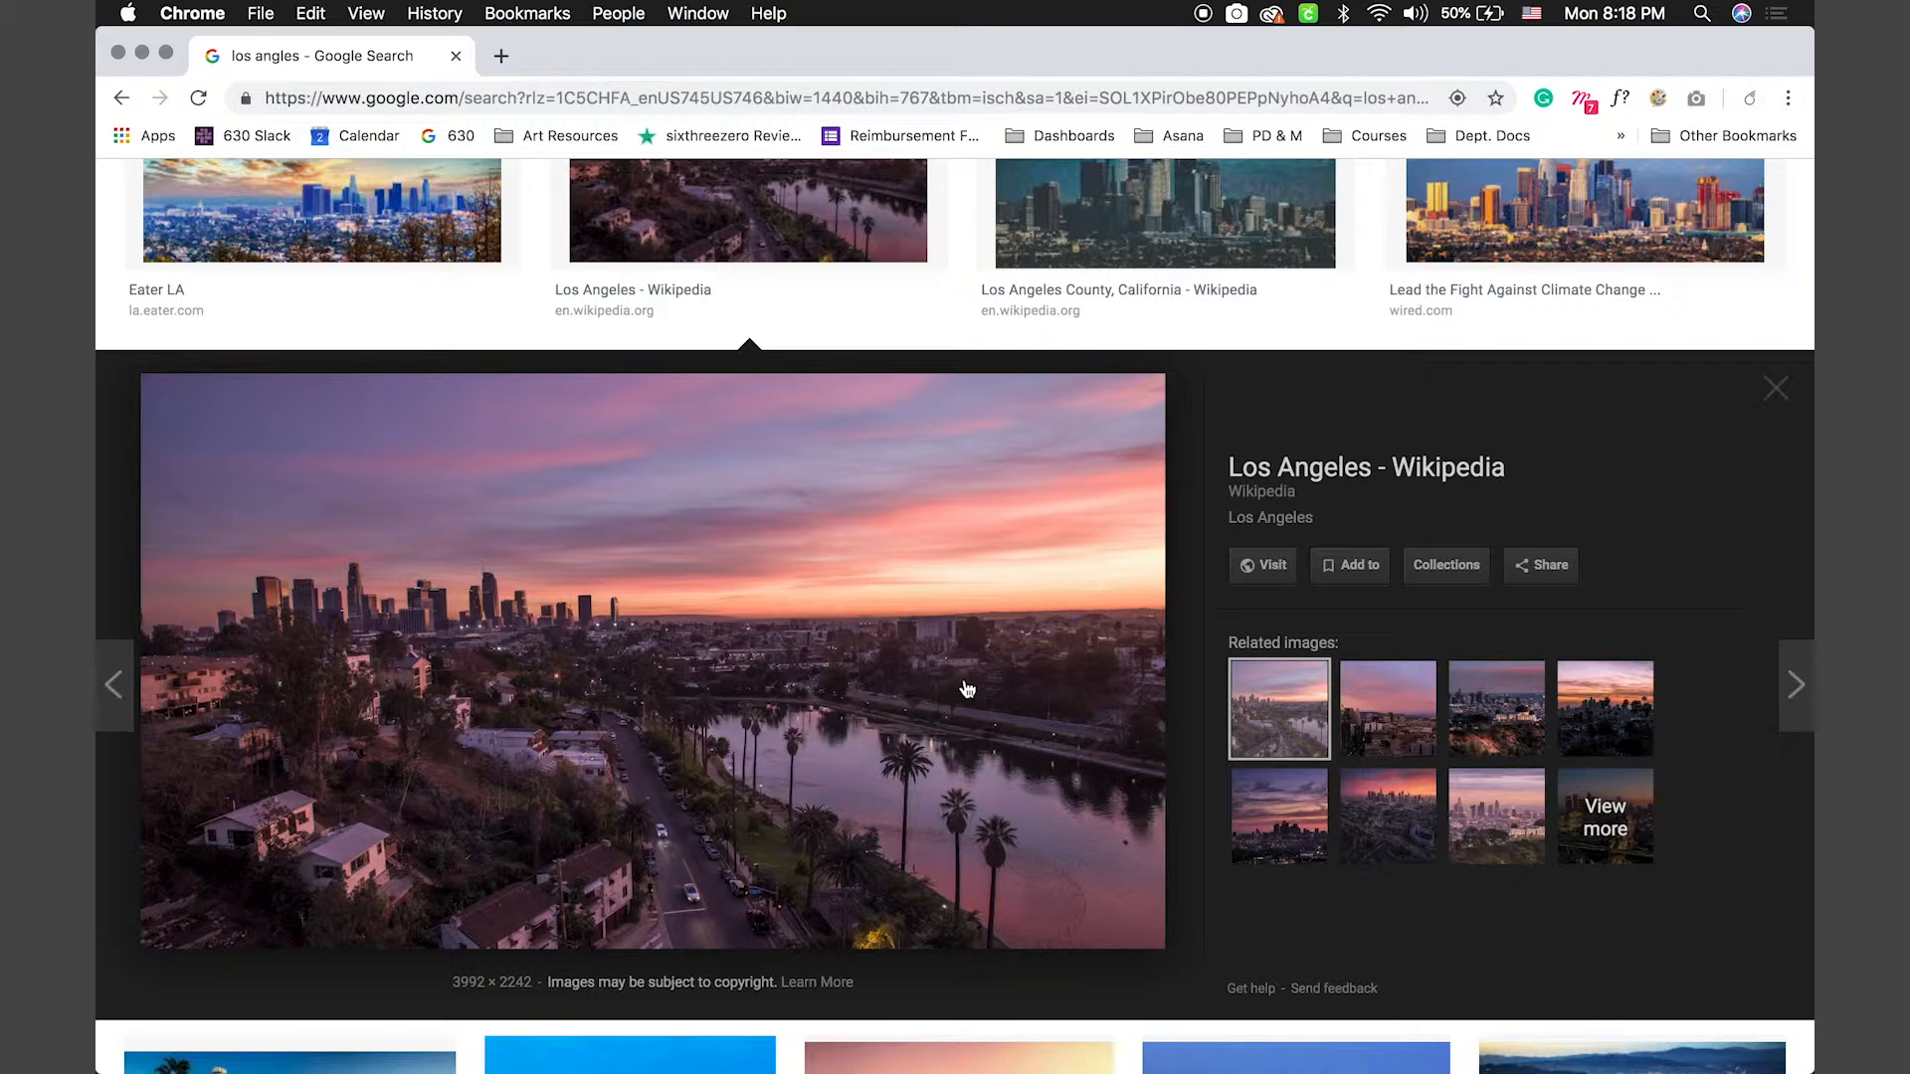
right_click(729, 607)
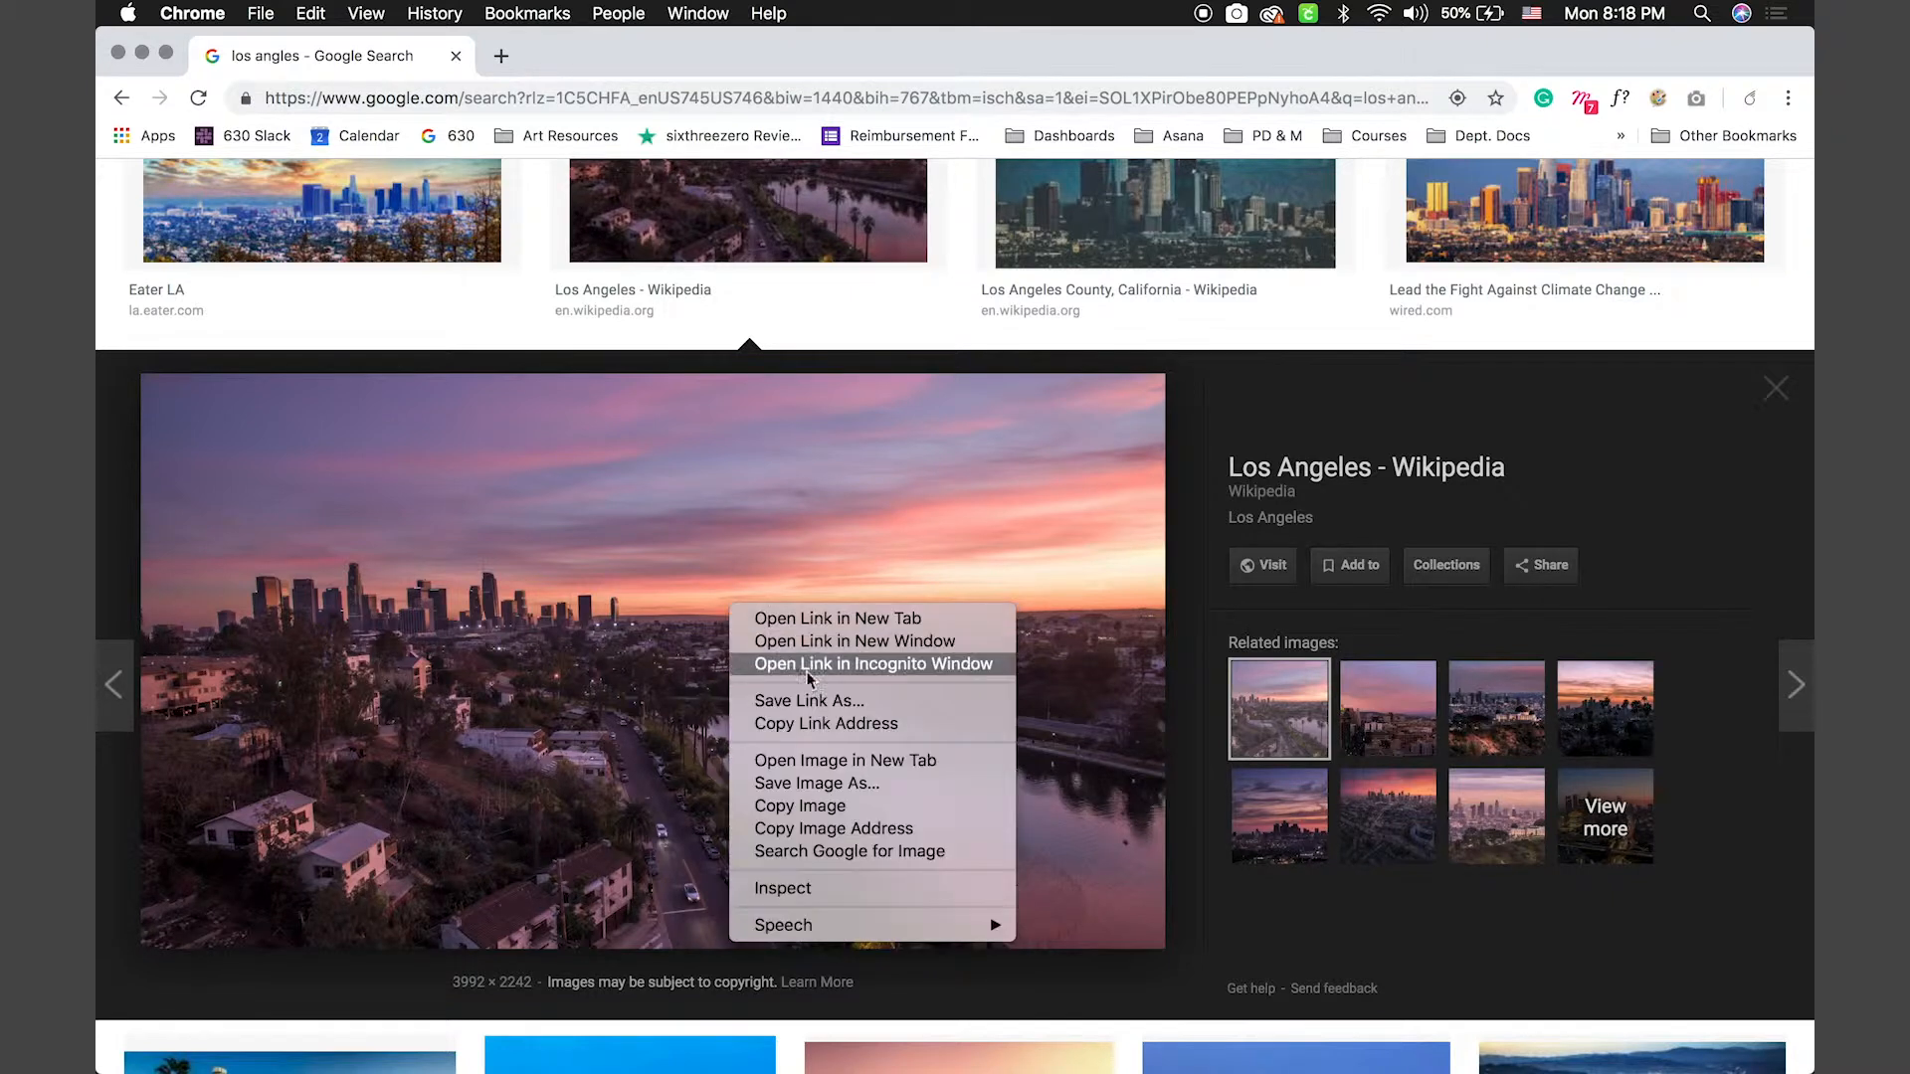
left_click(825, 808)
key("F11")
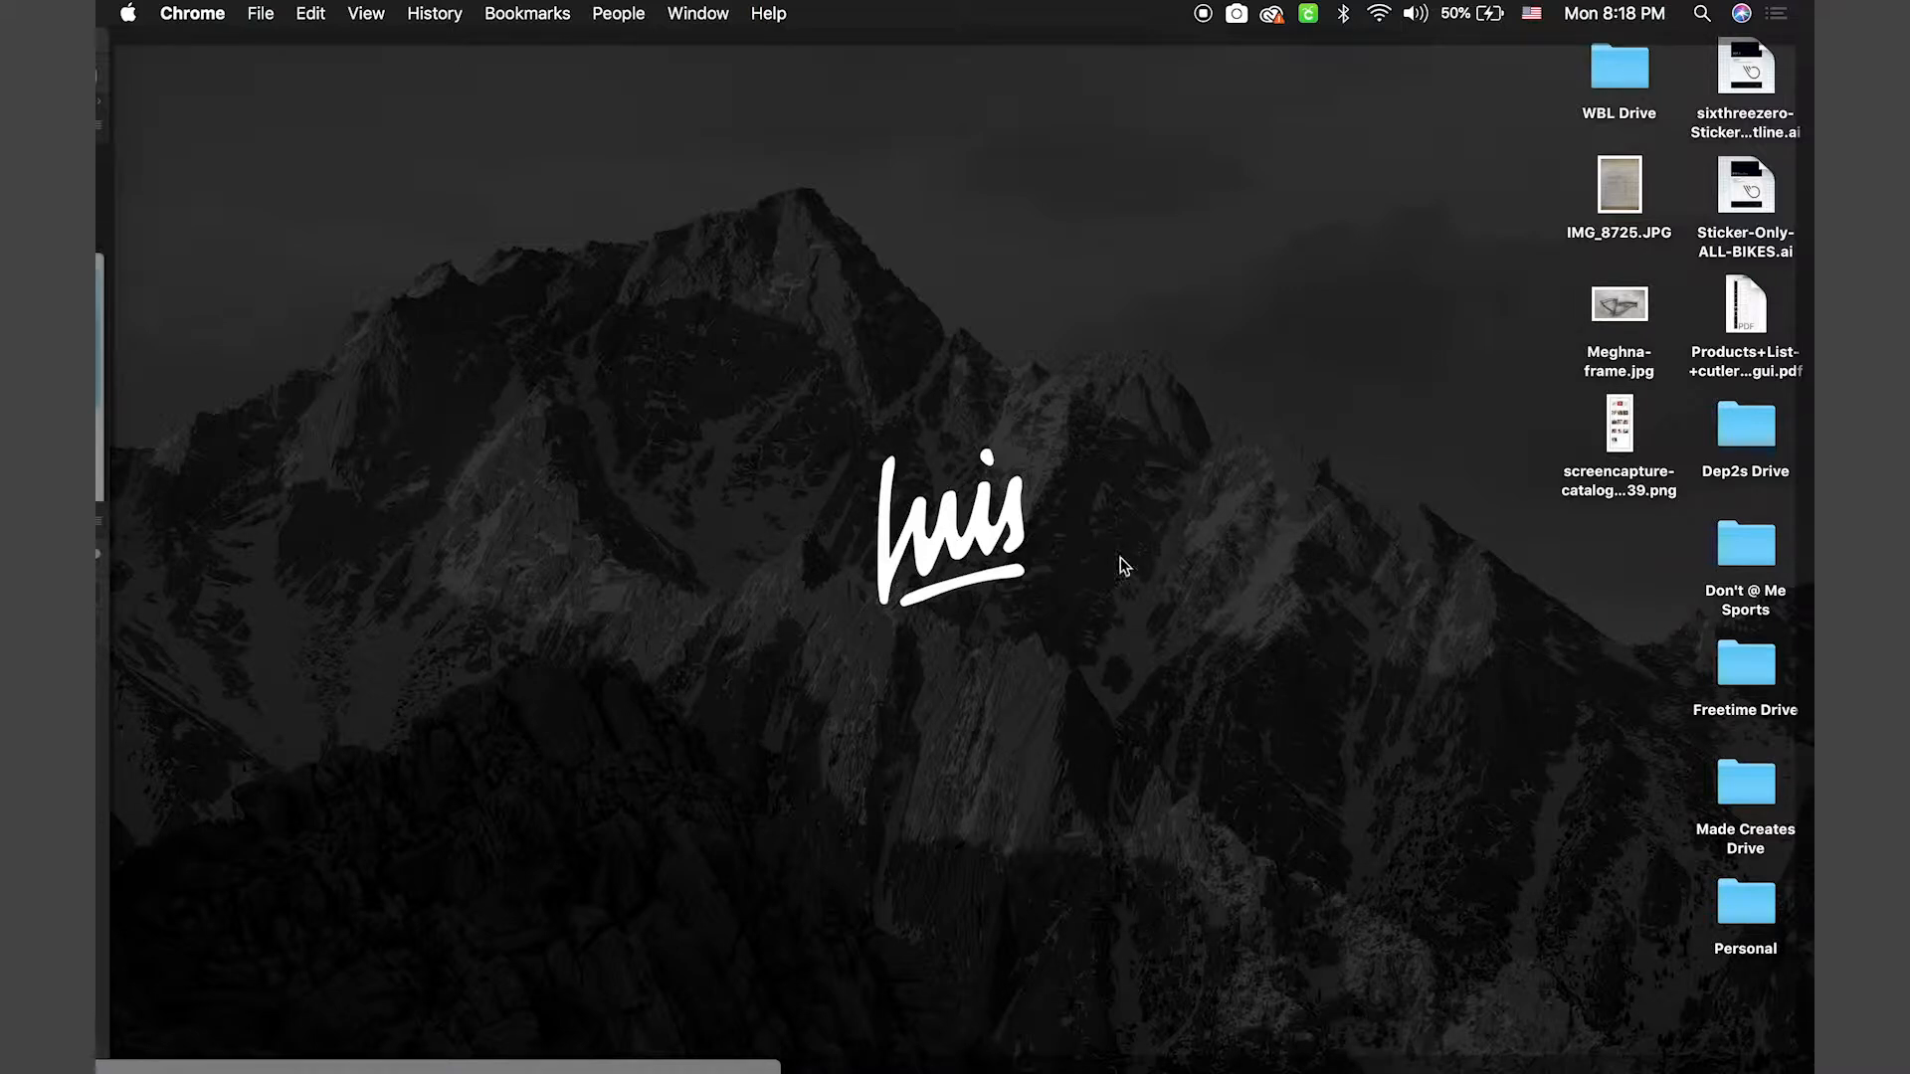
left_click(1800, 497)
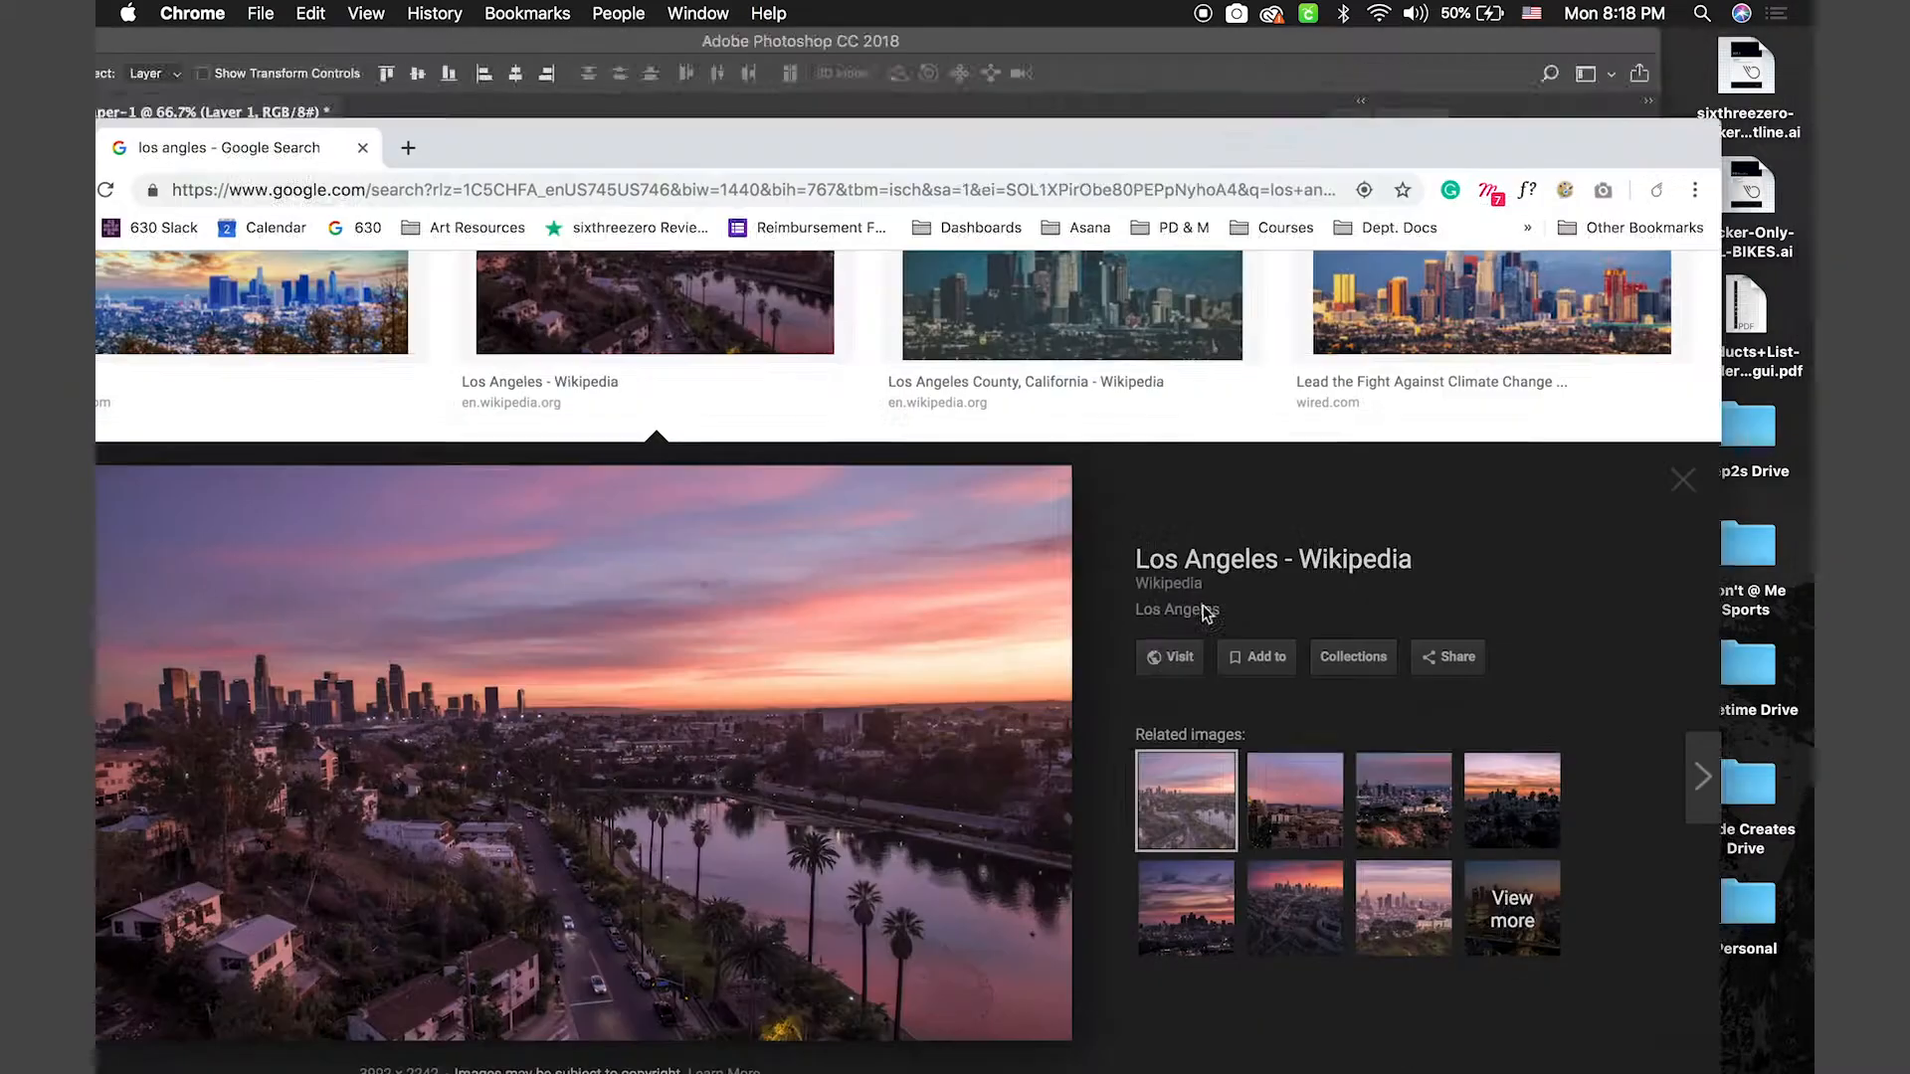
right_click(598, 588)
left_click(676, 787)
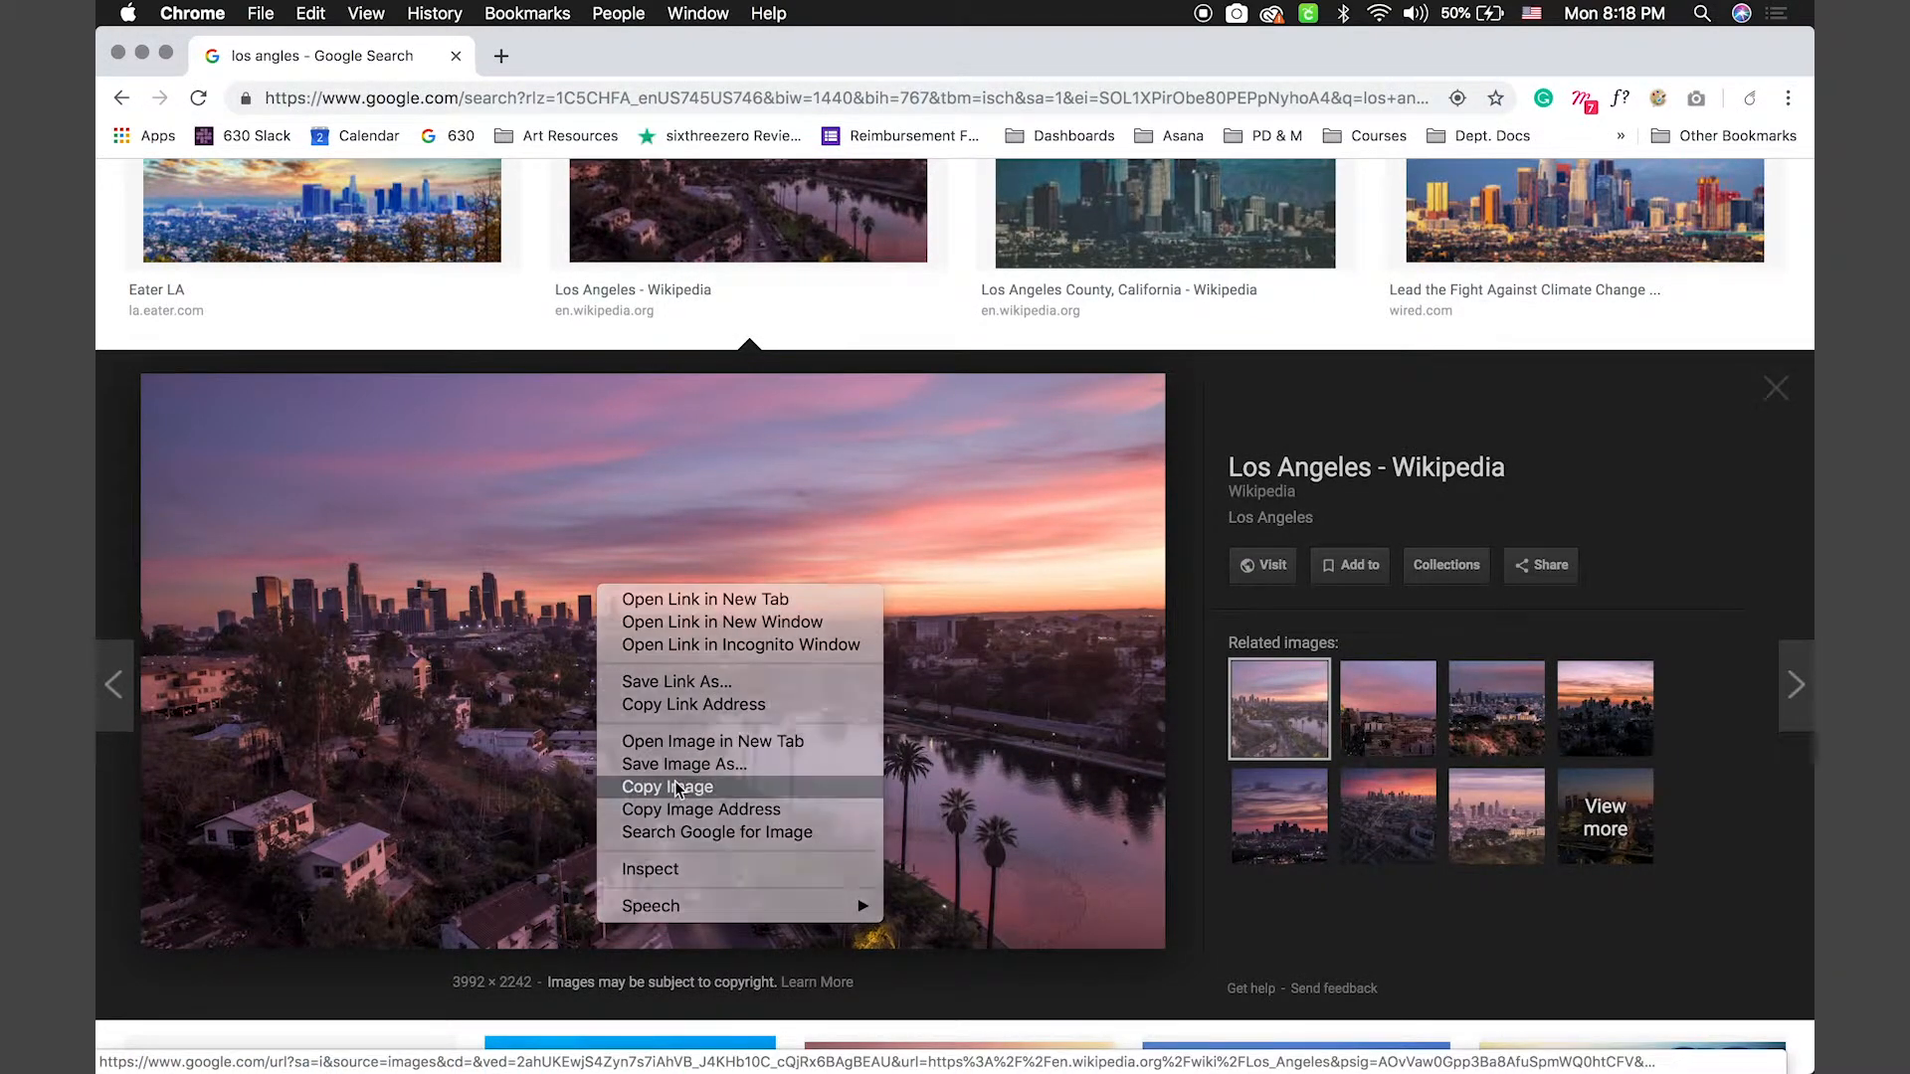
Switch back to Photoshop, add a layer group named Image inside the artboard and paste the copied skyline picture into it
key("ctrl+Up")
left_click(1388, 748)
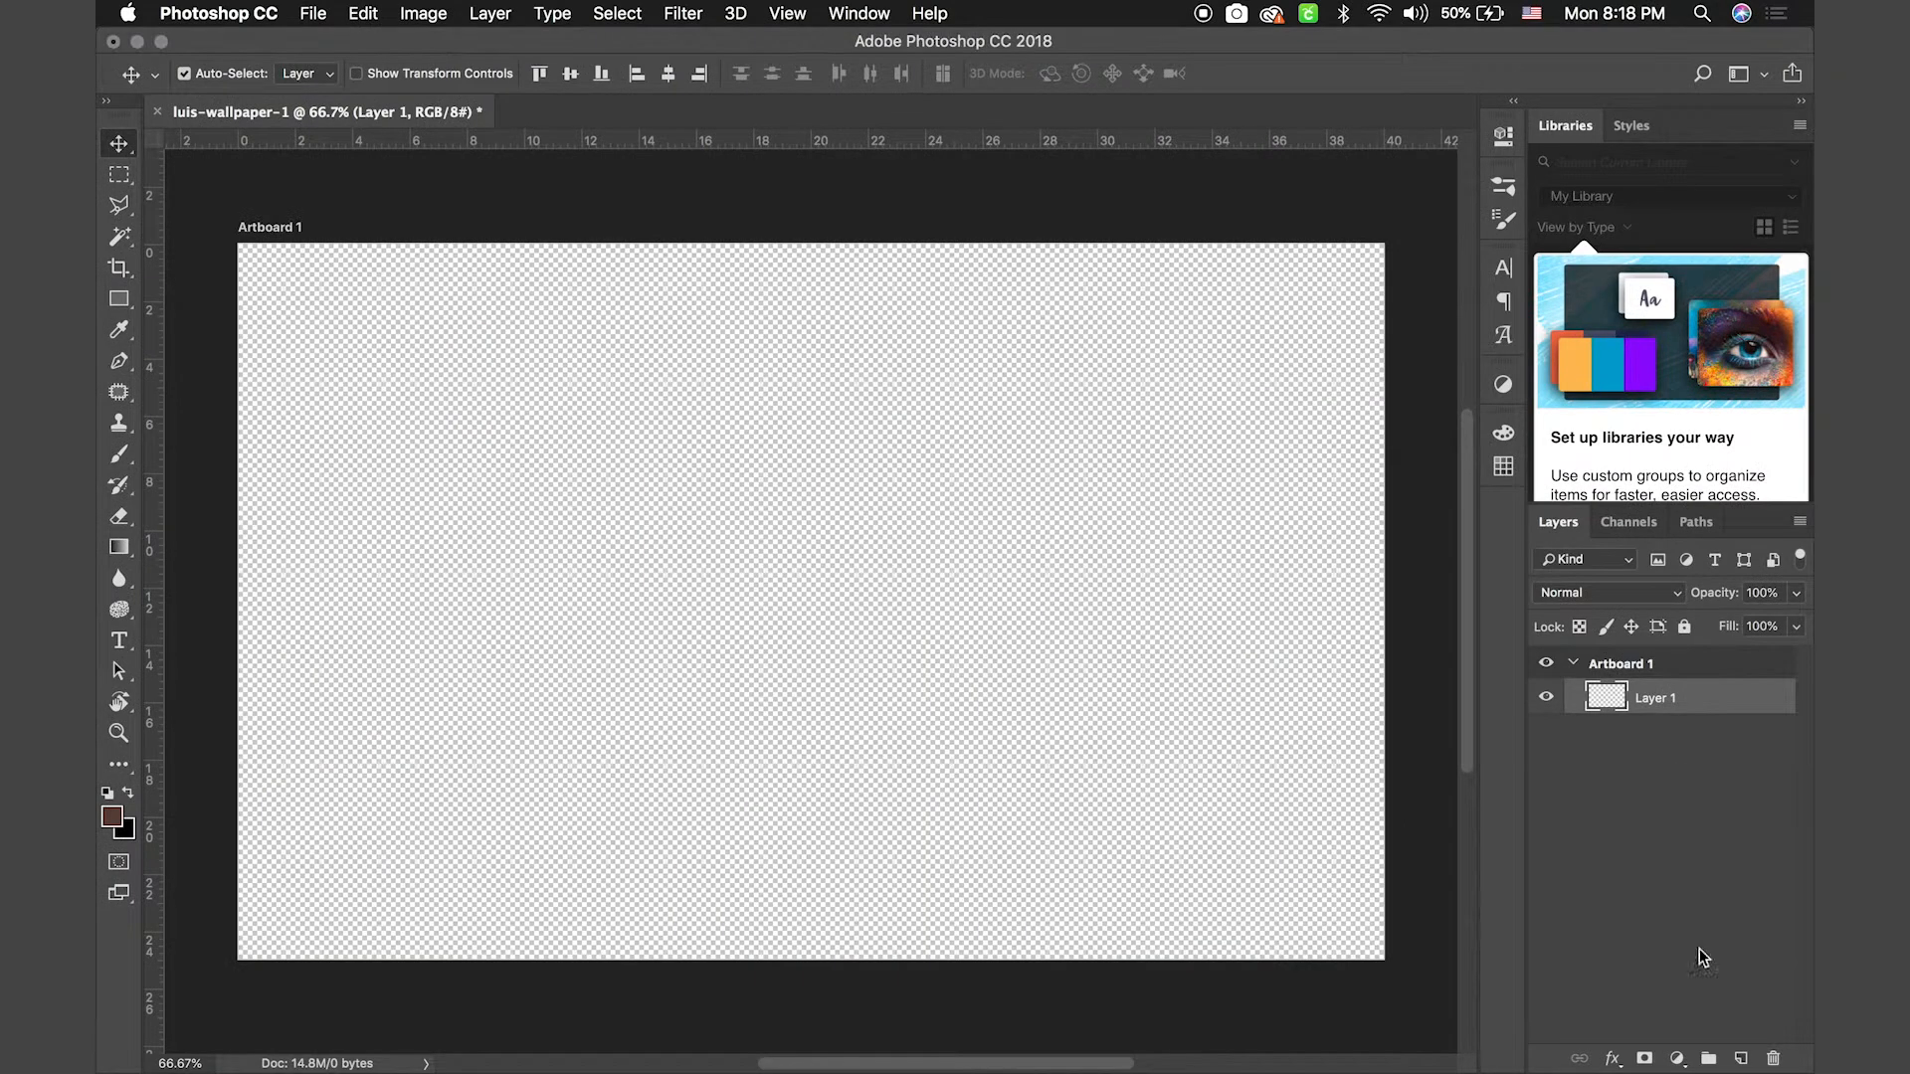
left_click(1708, 1058)
double_click(1648, 697)
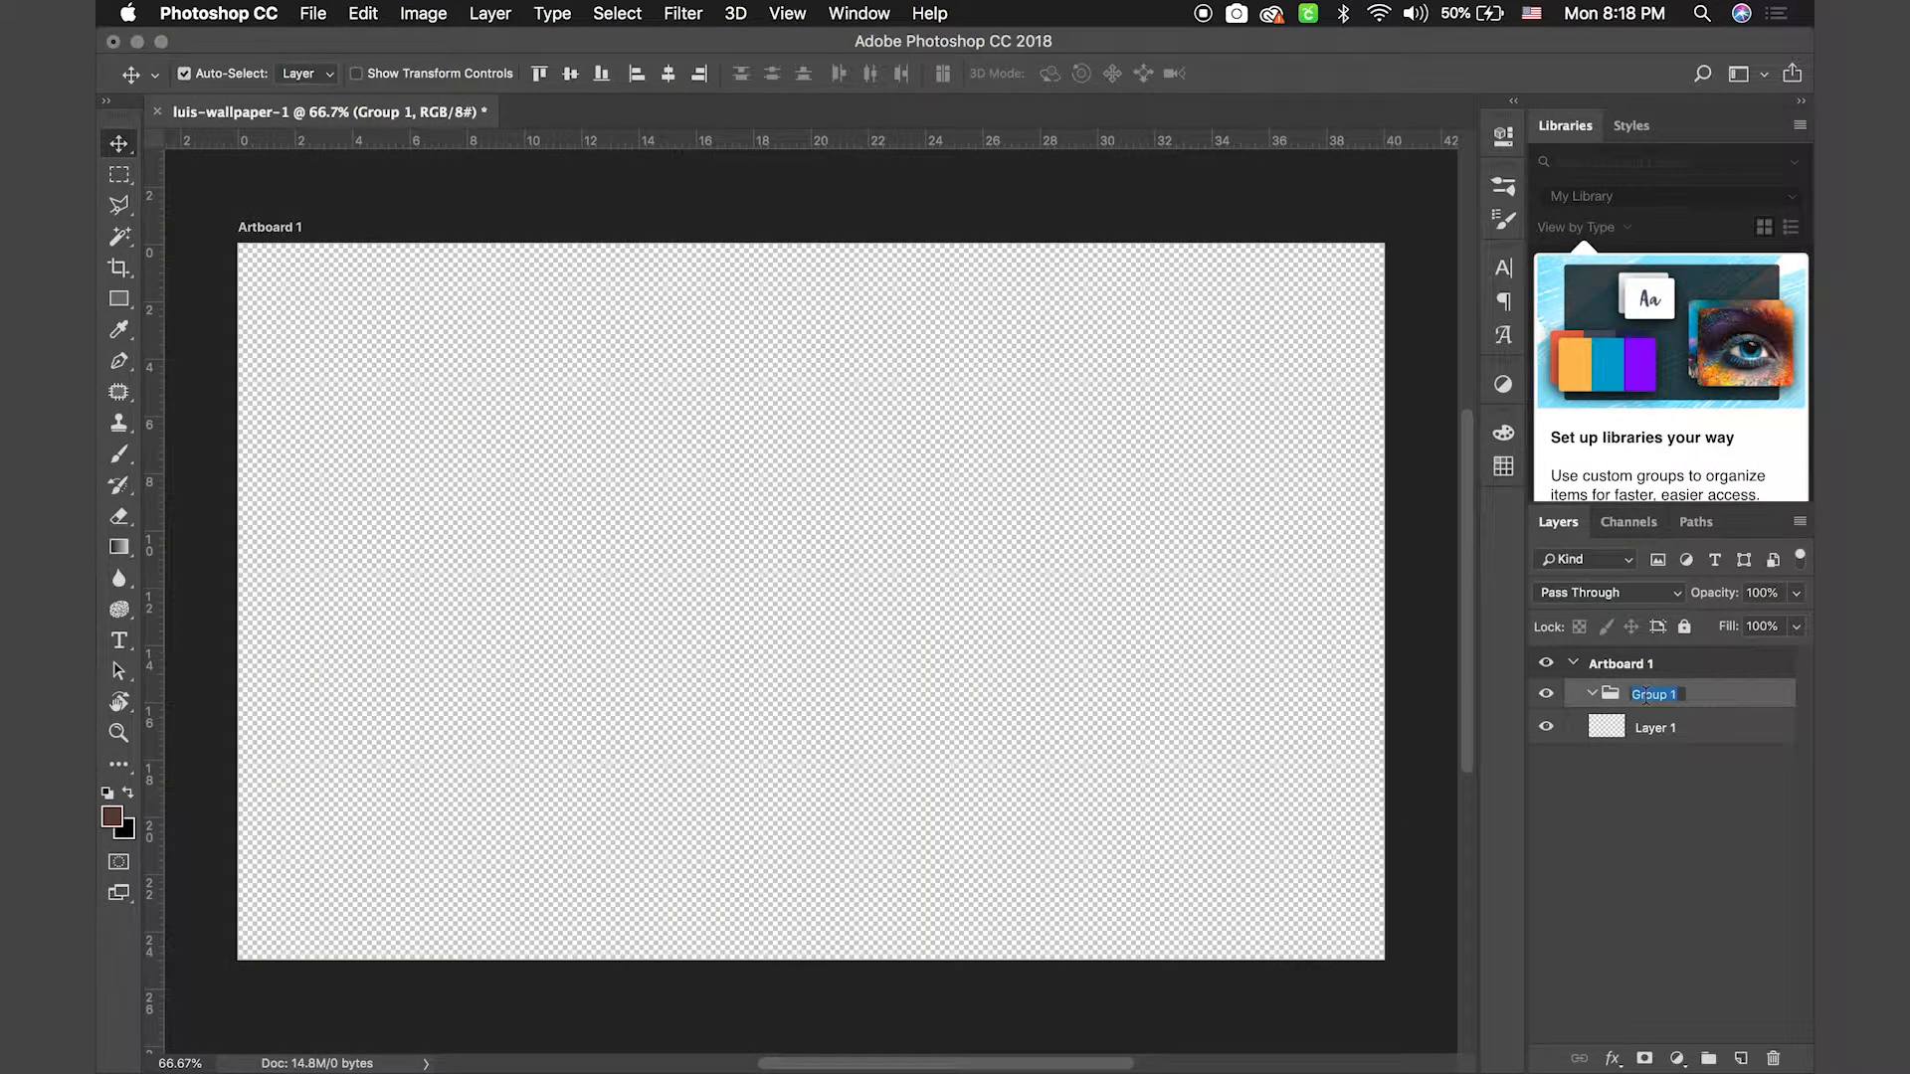
type("Image")
key("Return")
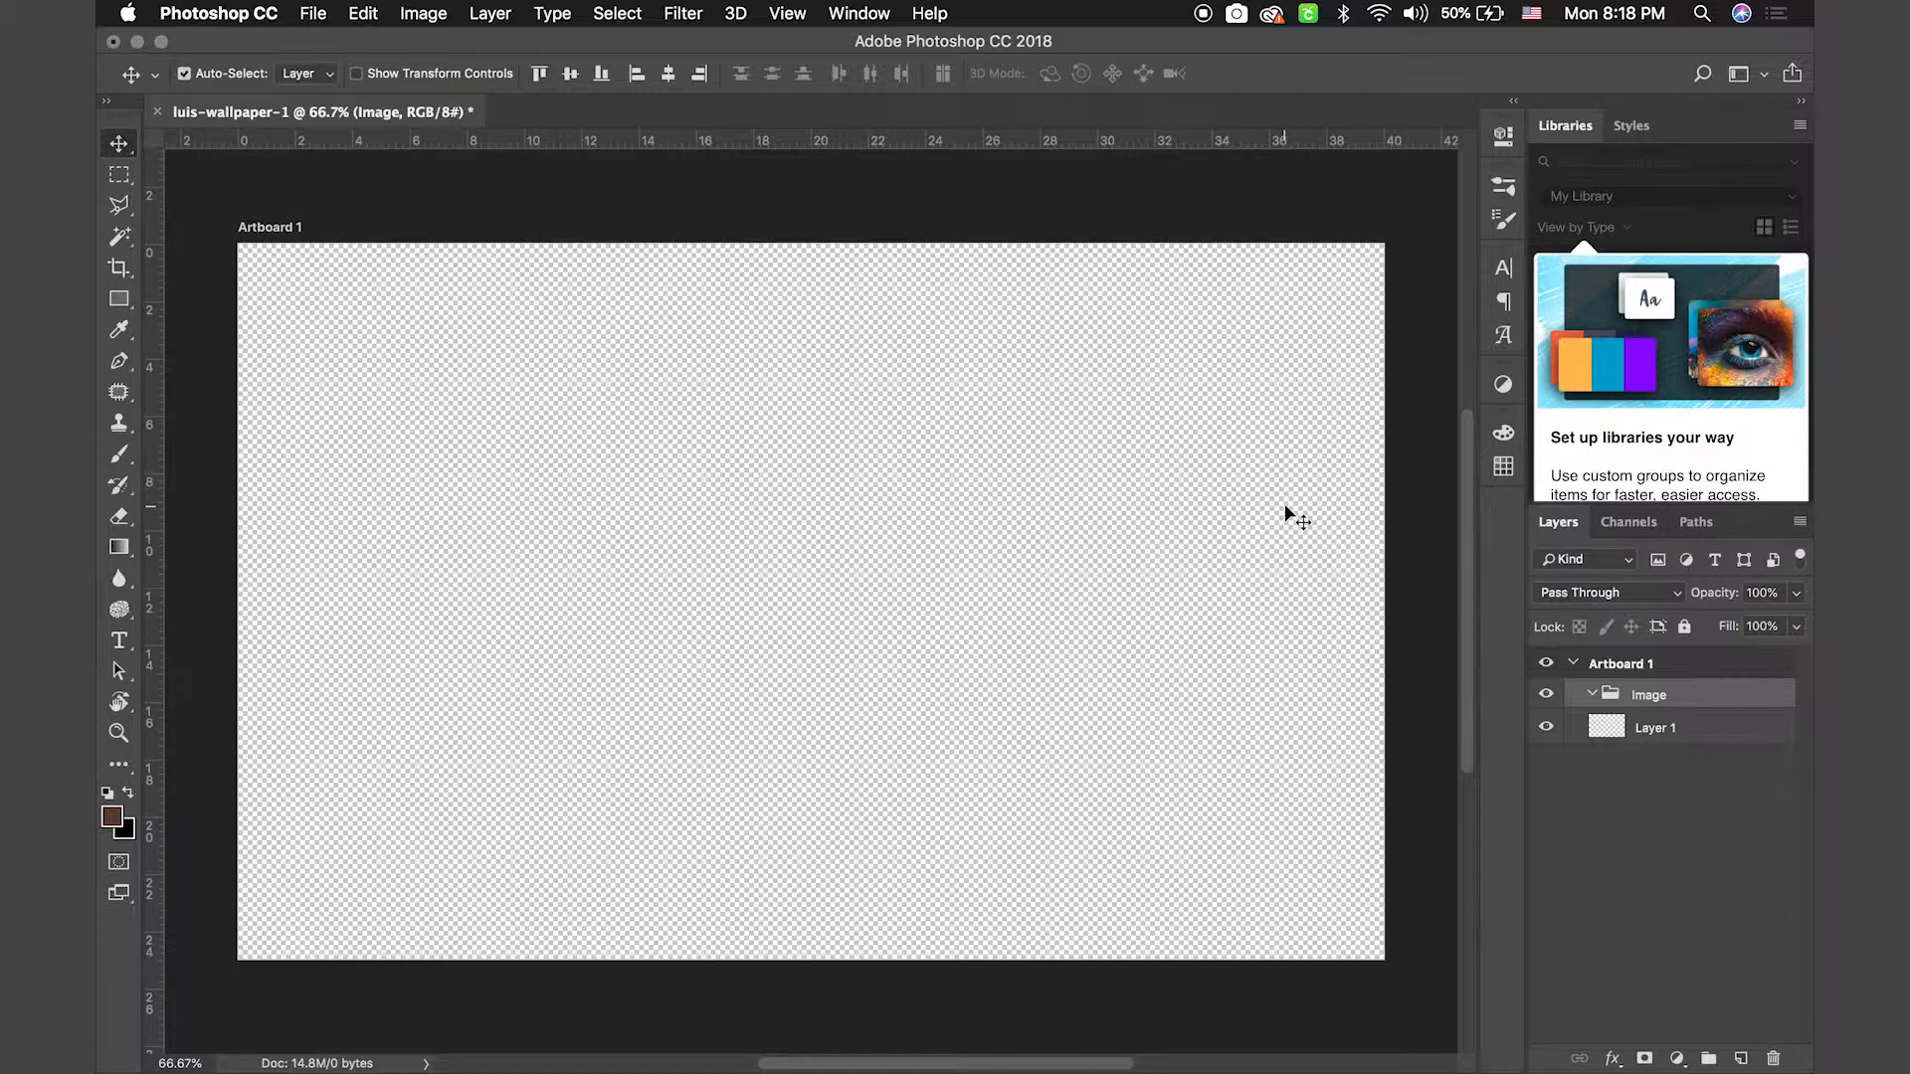
key("super+v")
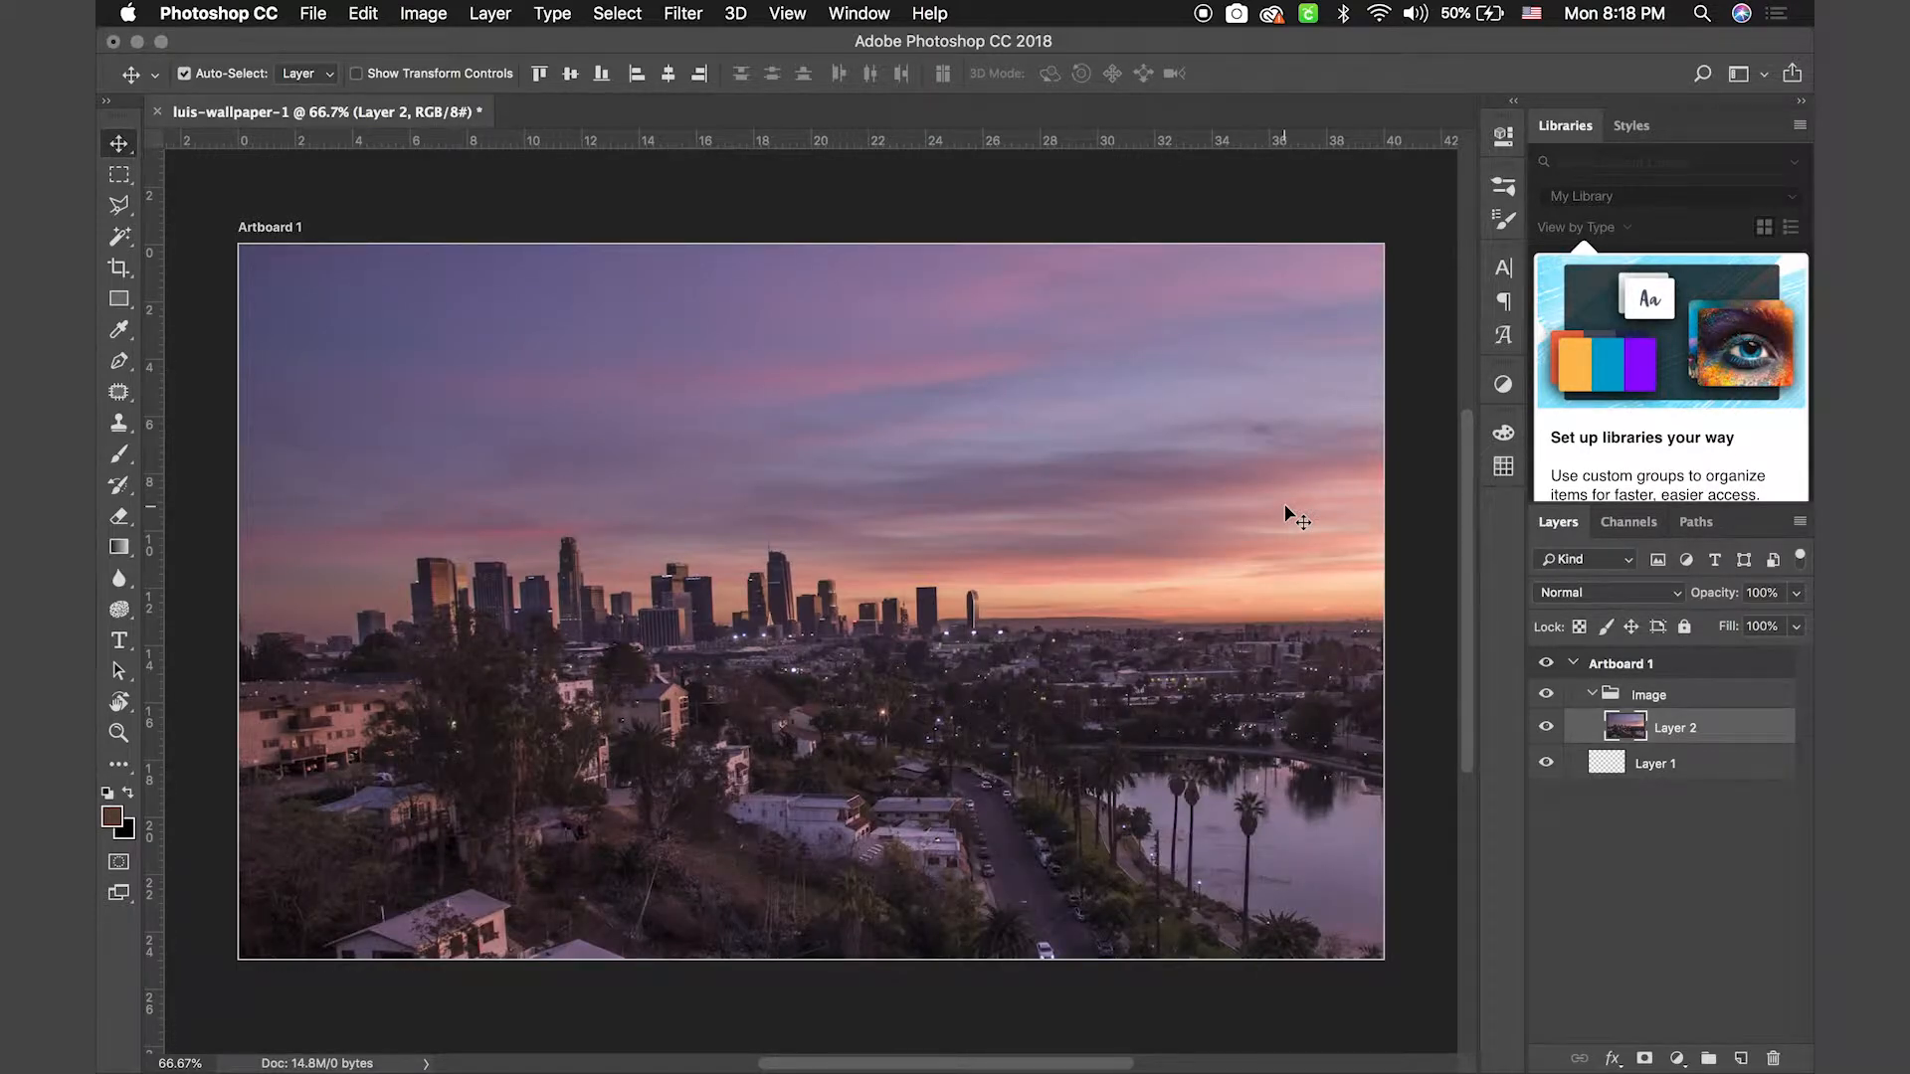
Free-transform the skyline picture to about 85.4% scale, extend it slightly past every artboard edge and rotate it about 0.5°
key("super+minus")
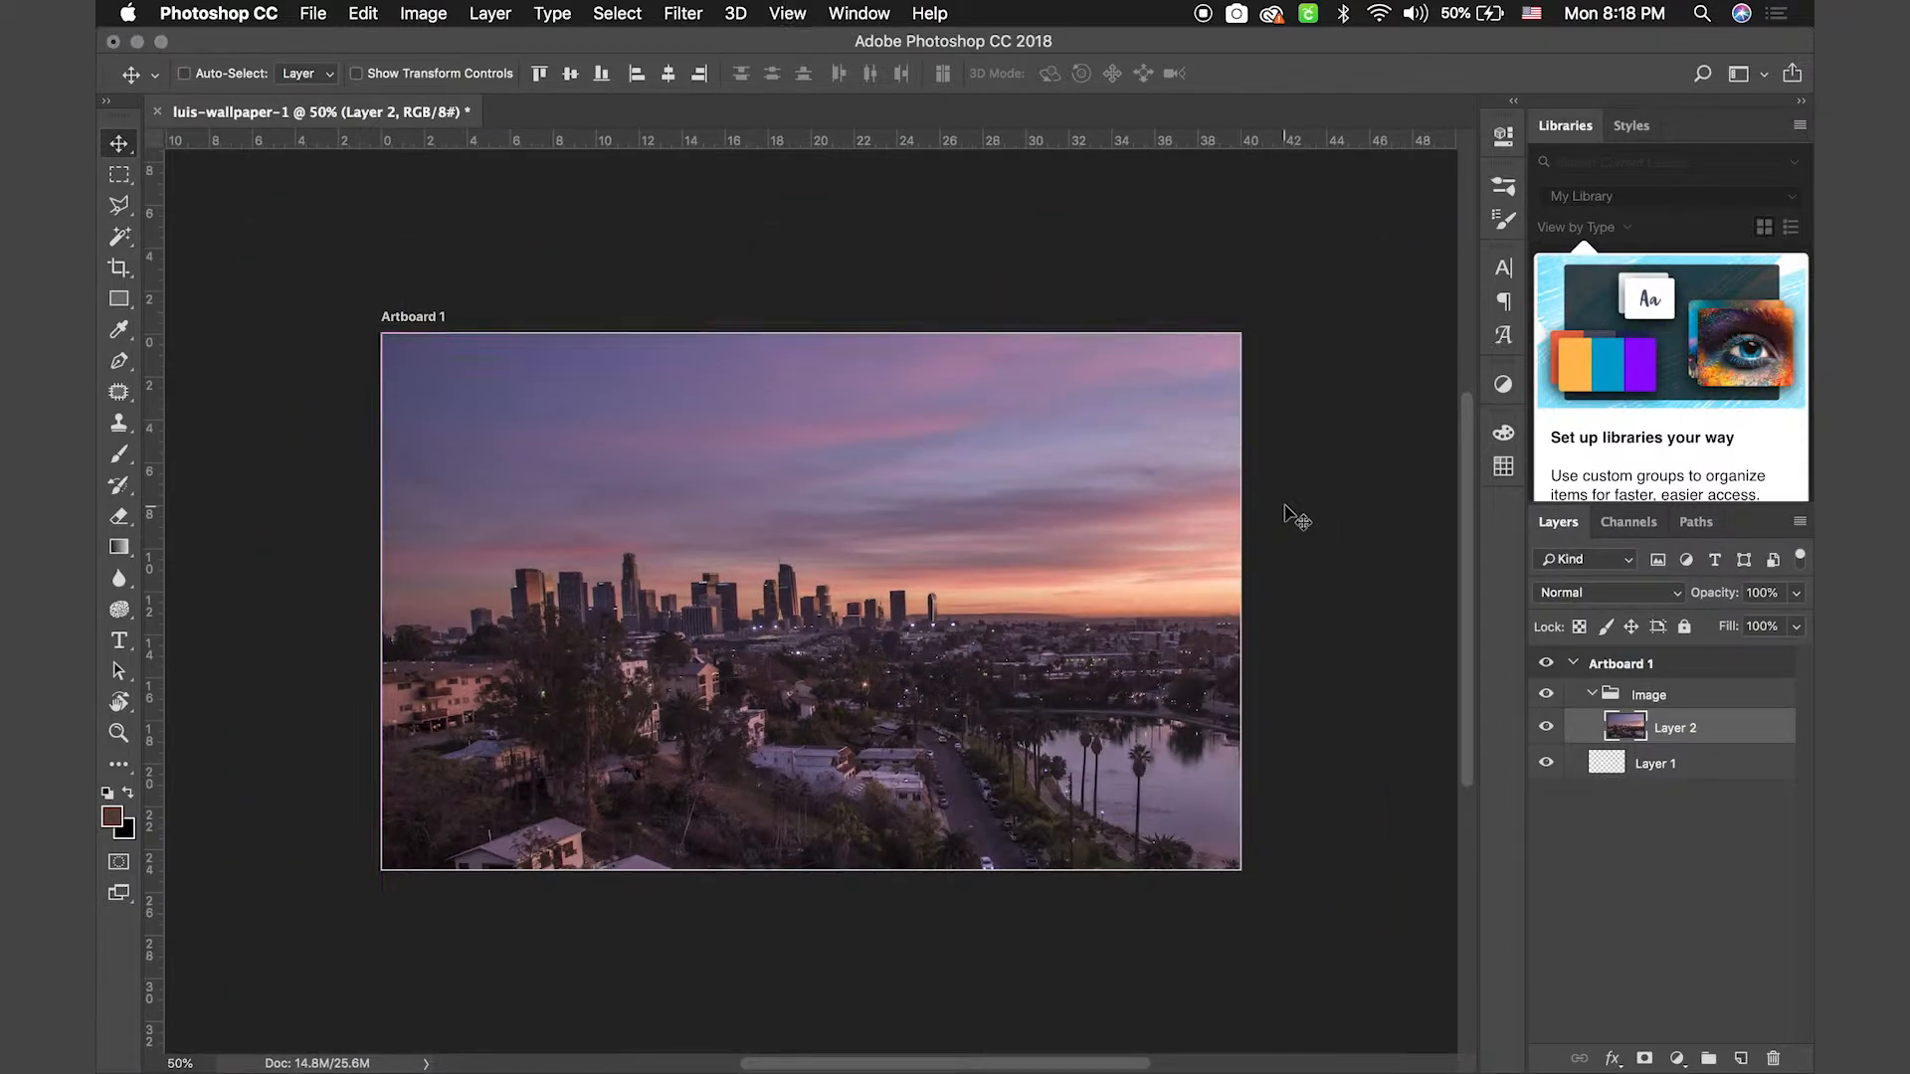
key("super+minus")
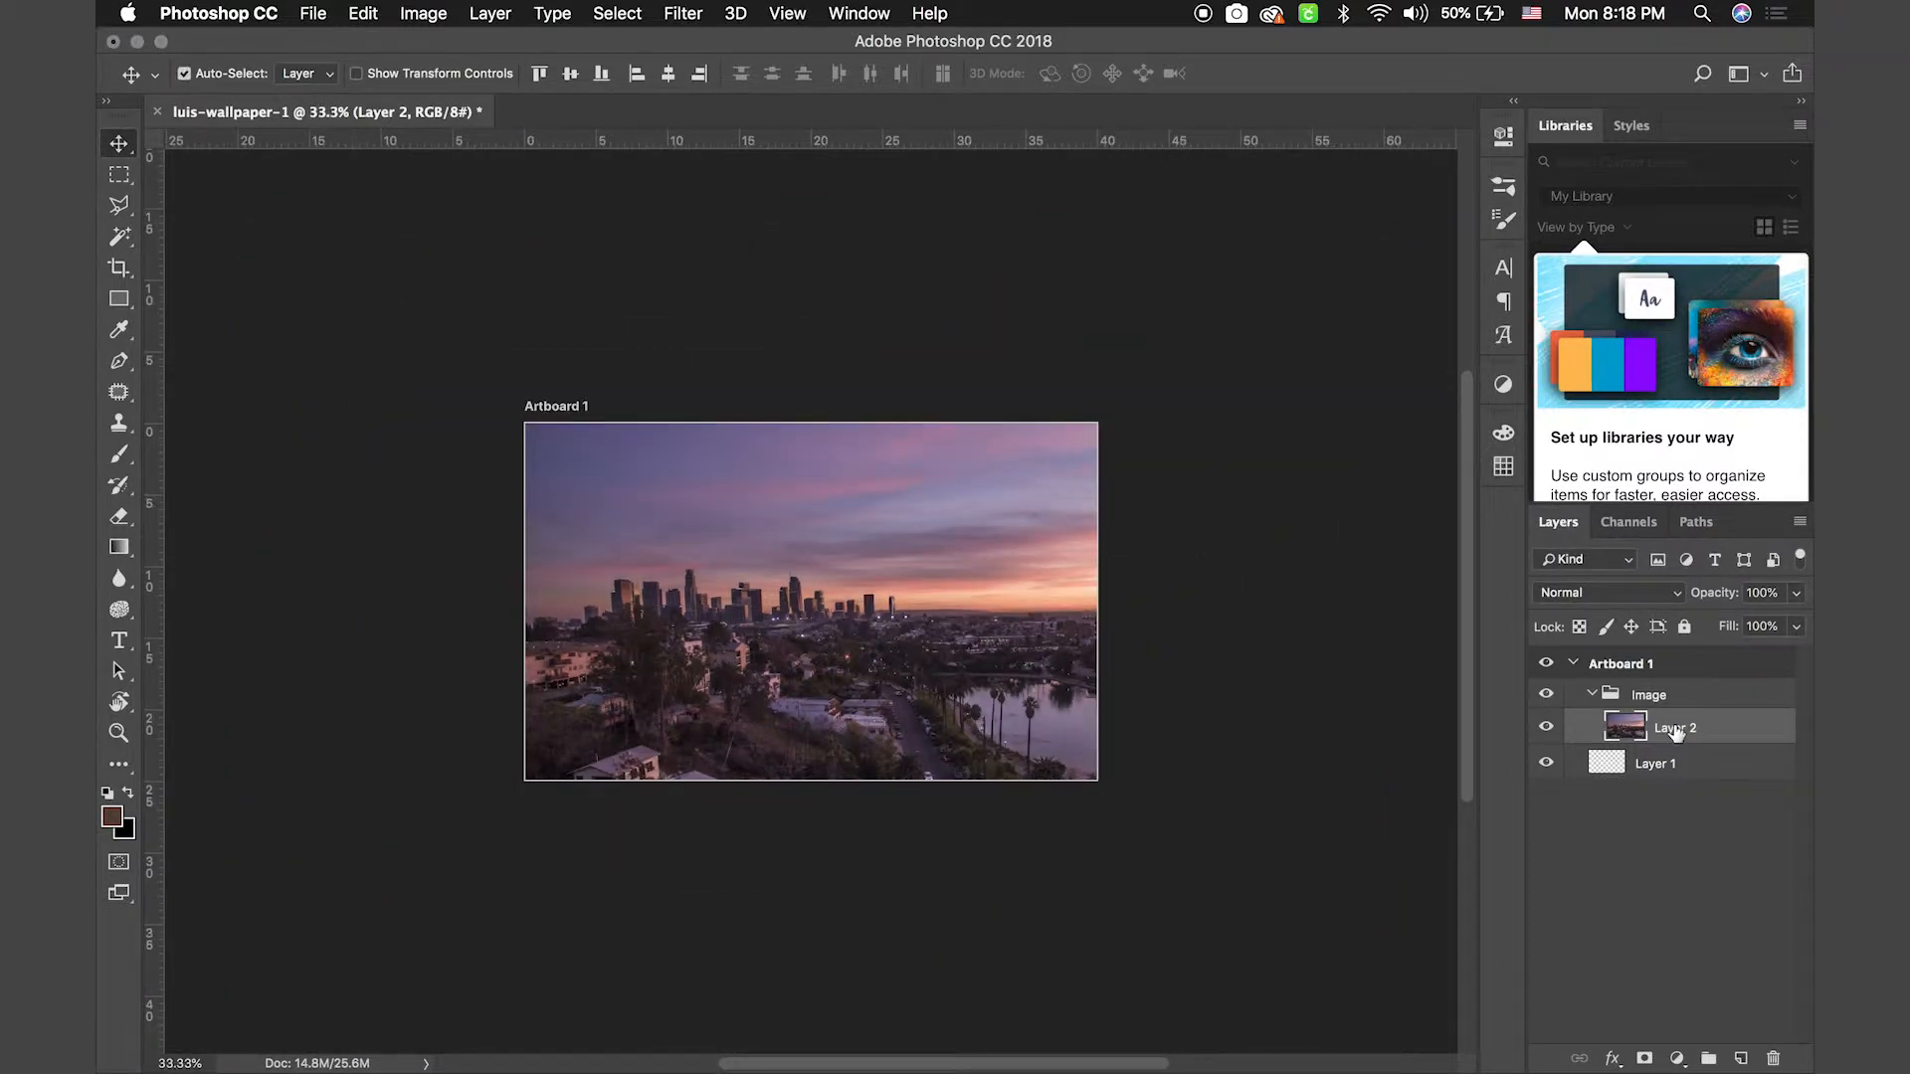
key("super+t")
key("Escape")
key("super+t")
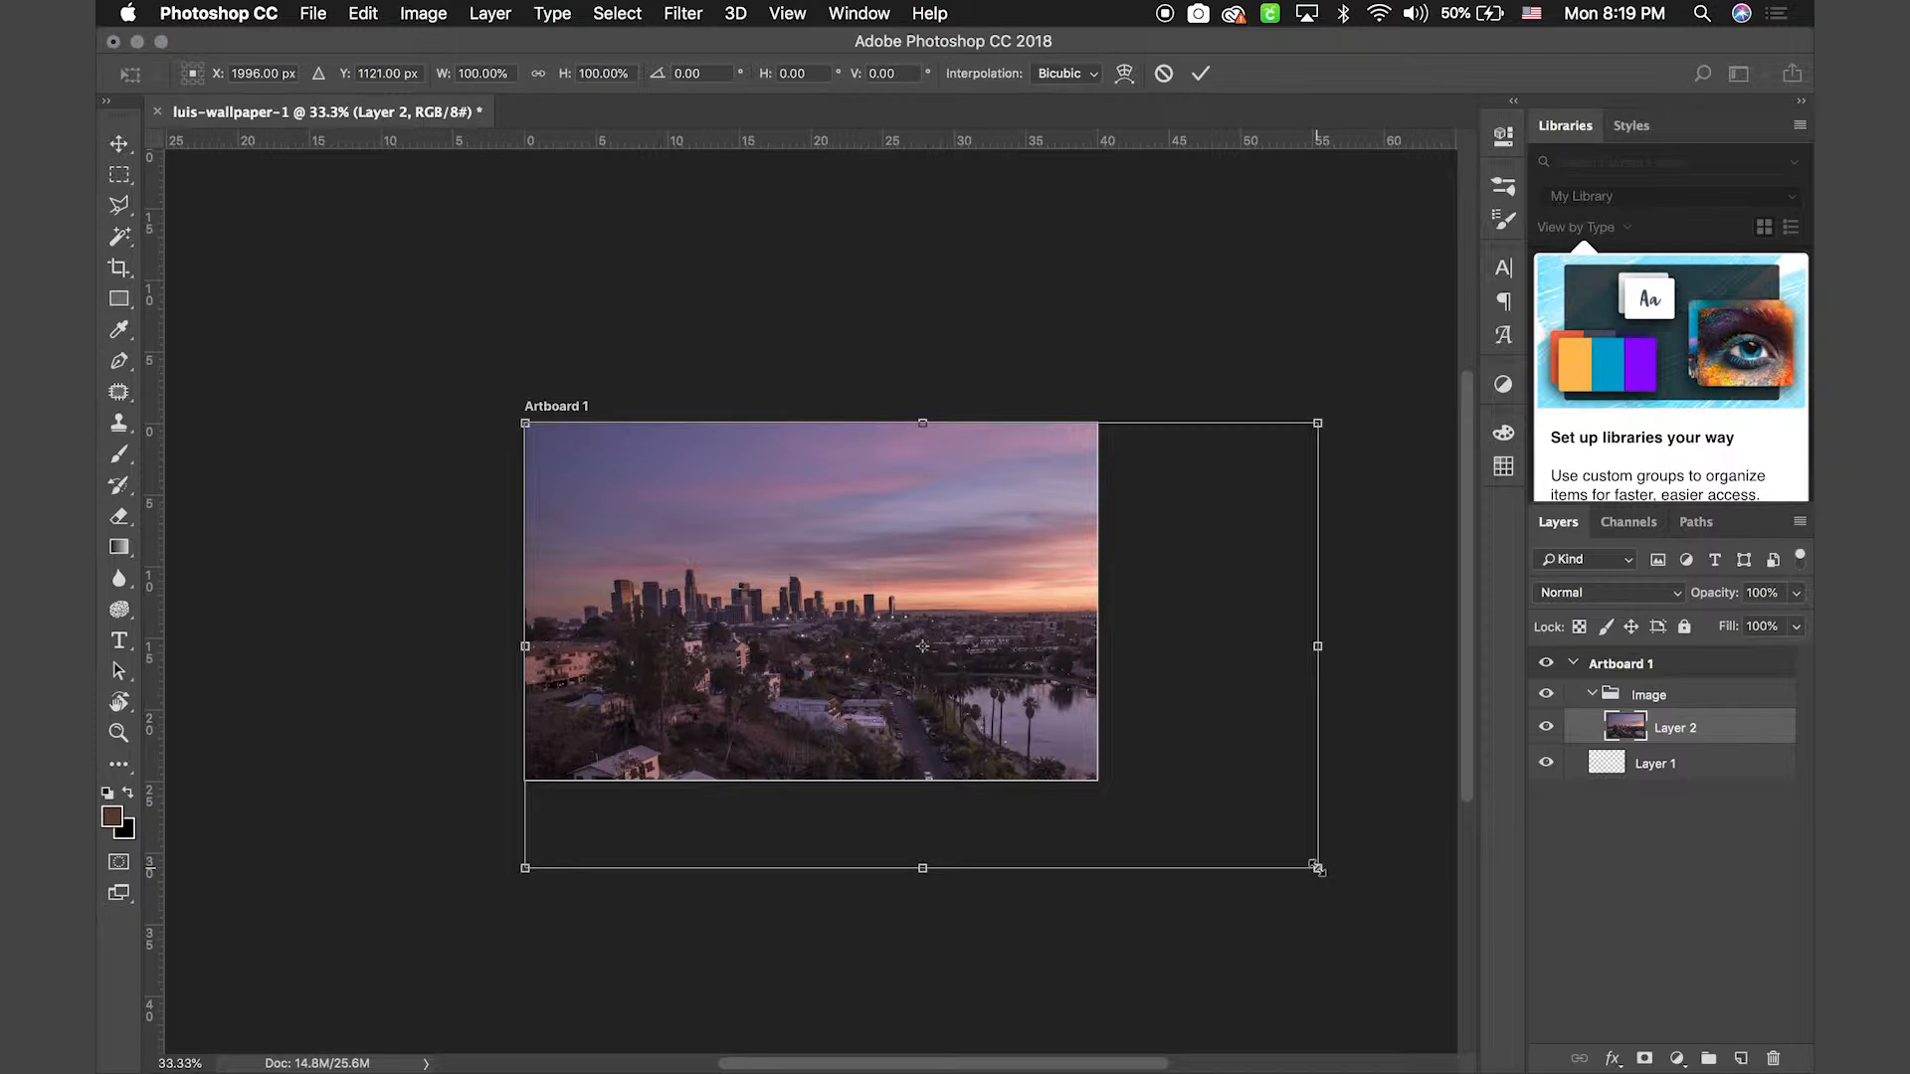
left_click_drag(1318, 869, 1183, 788)
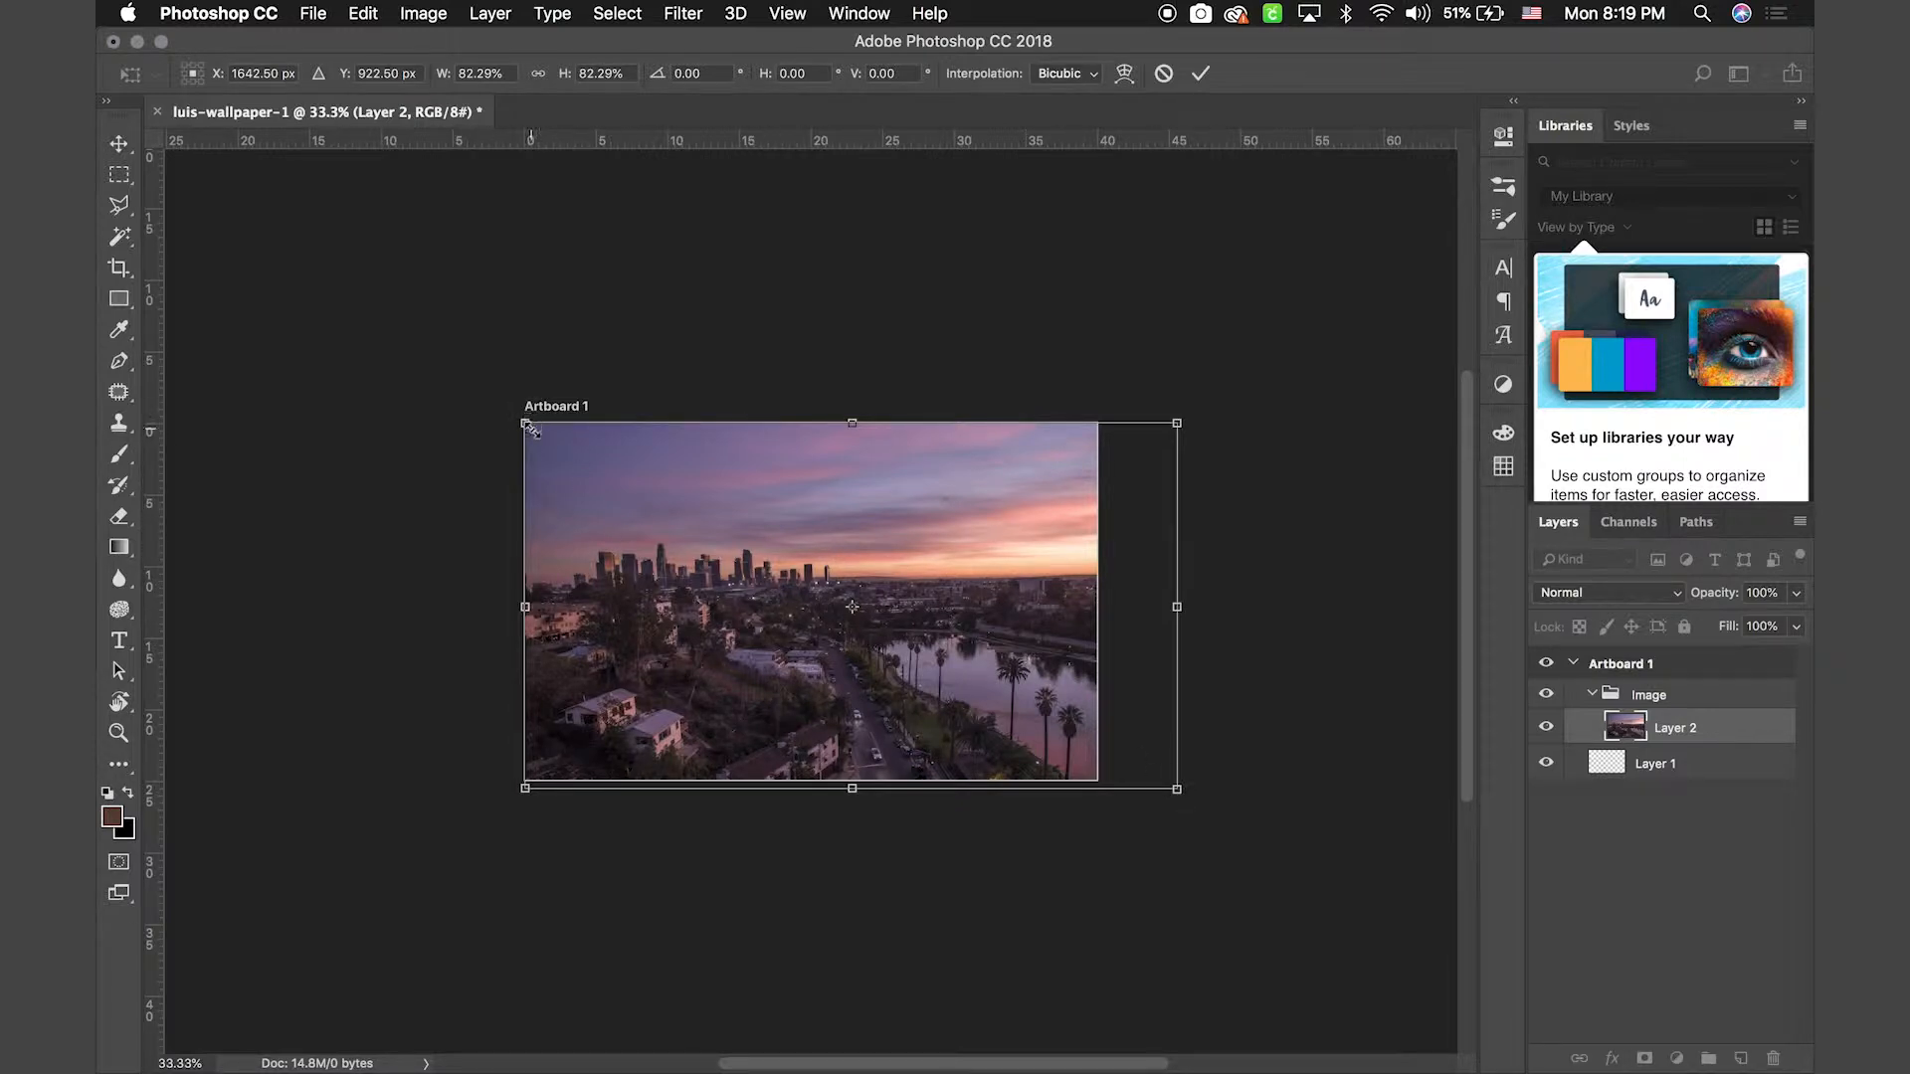
left_click_drag(526, 423, 501, 409)
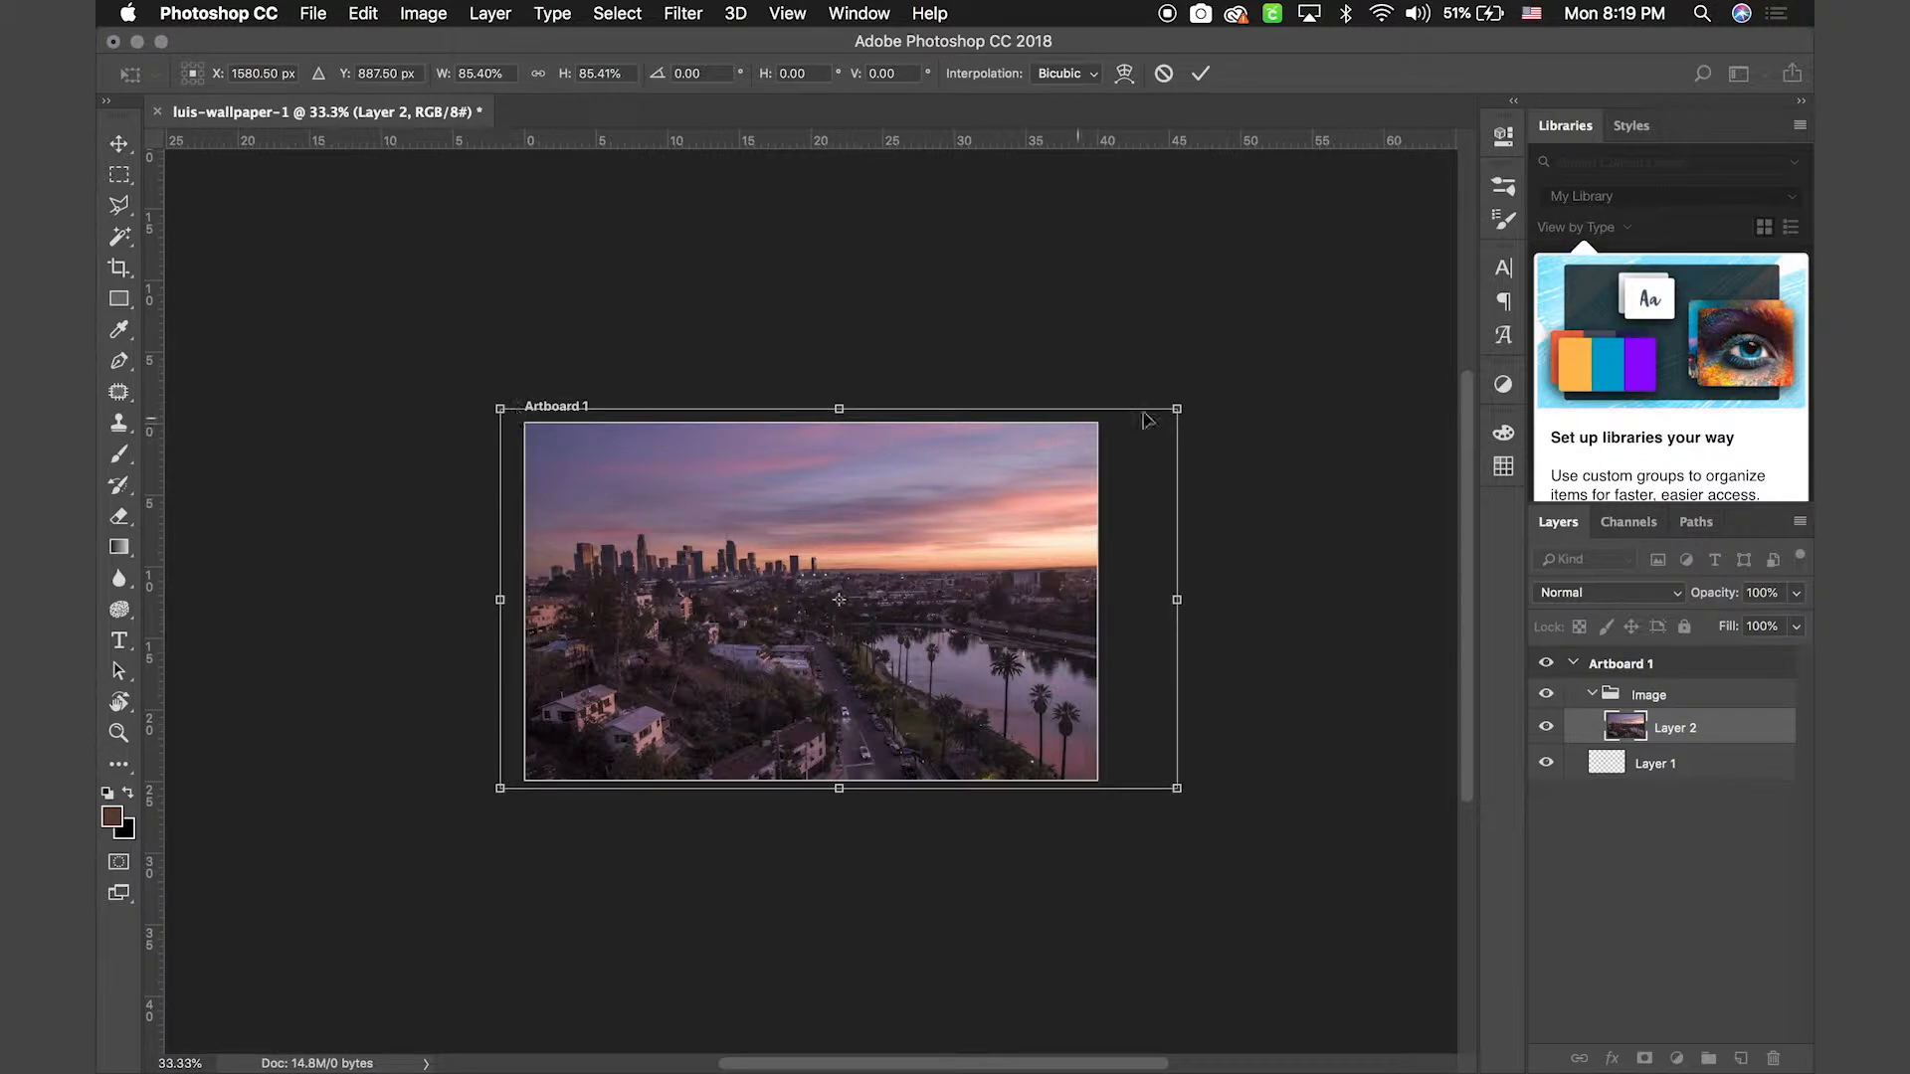
left_click_drag(1245, 403, 1255, 403)
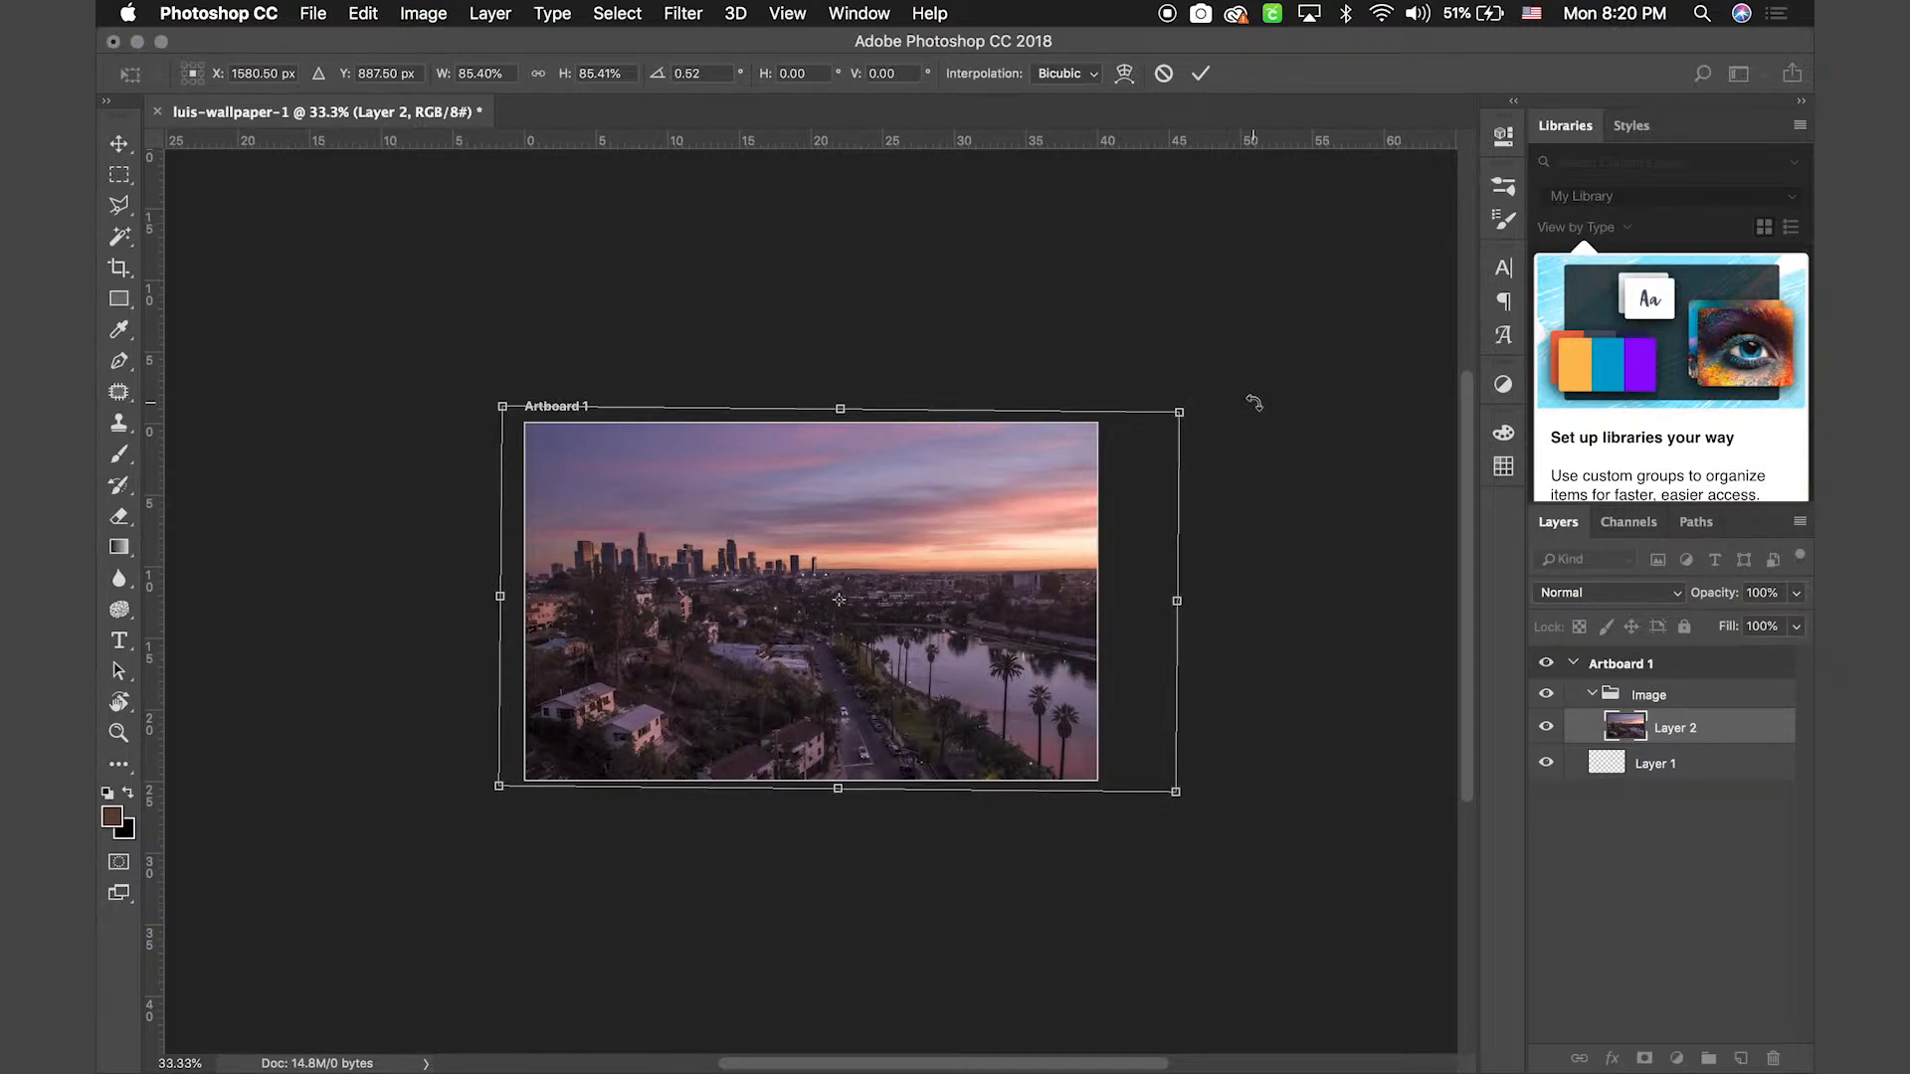
key("Return")
key("super+plus")
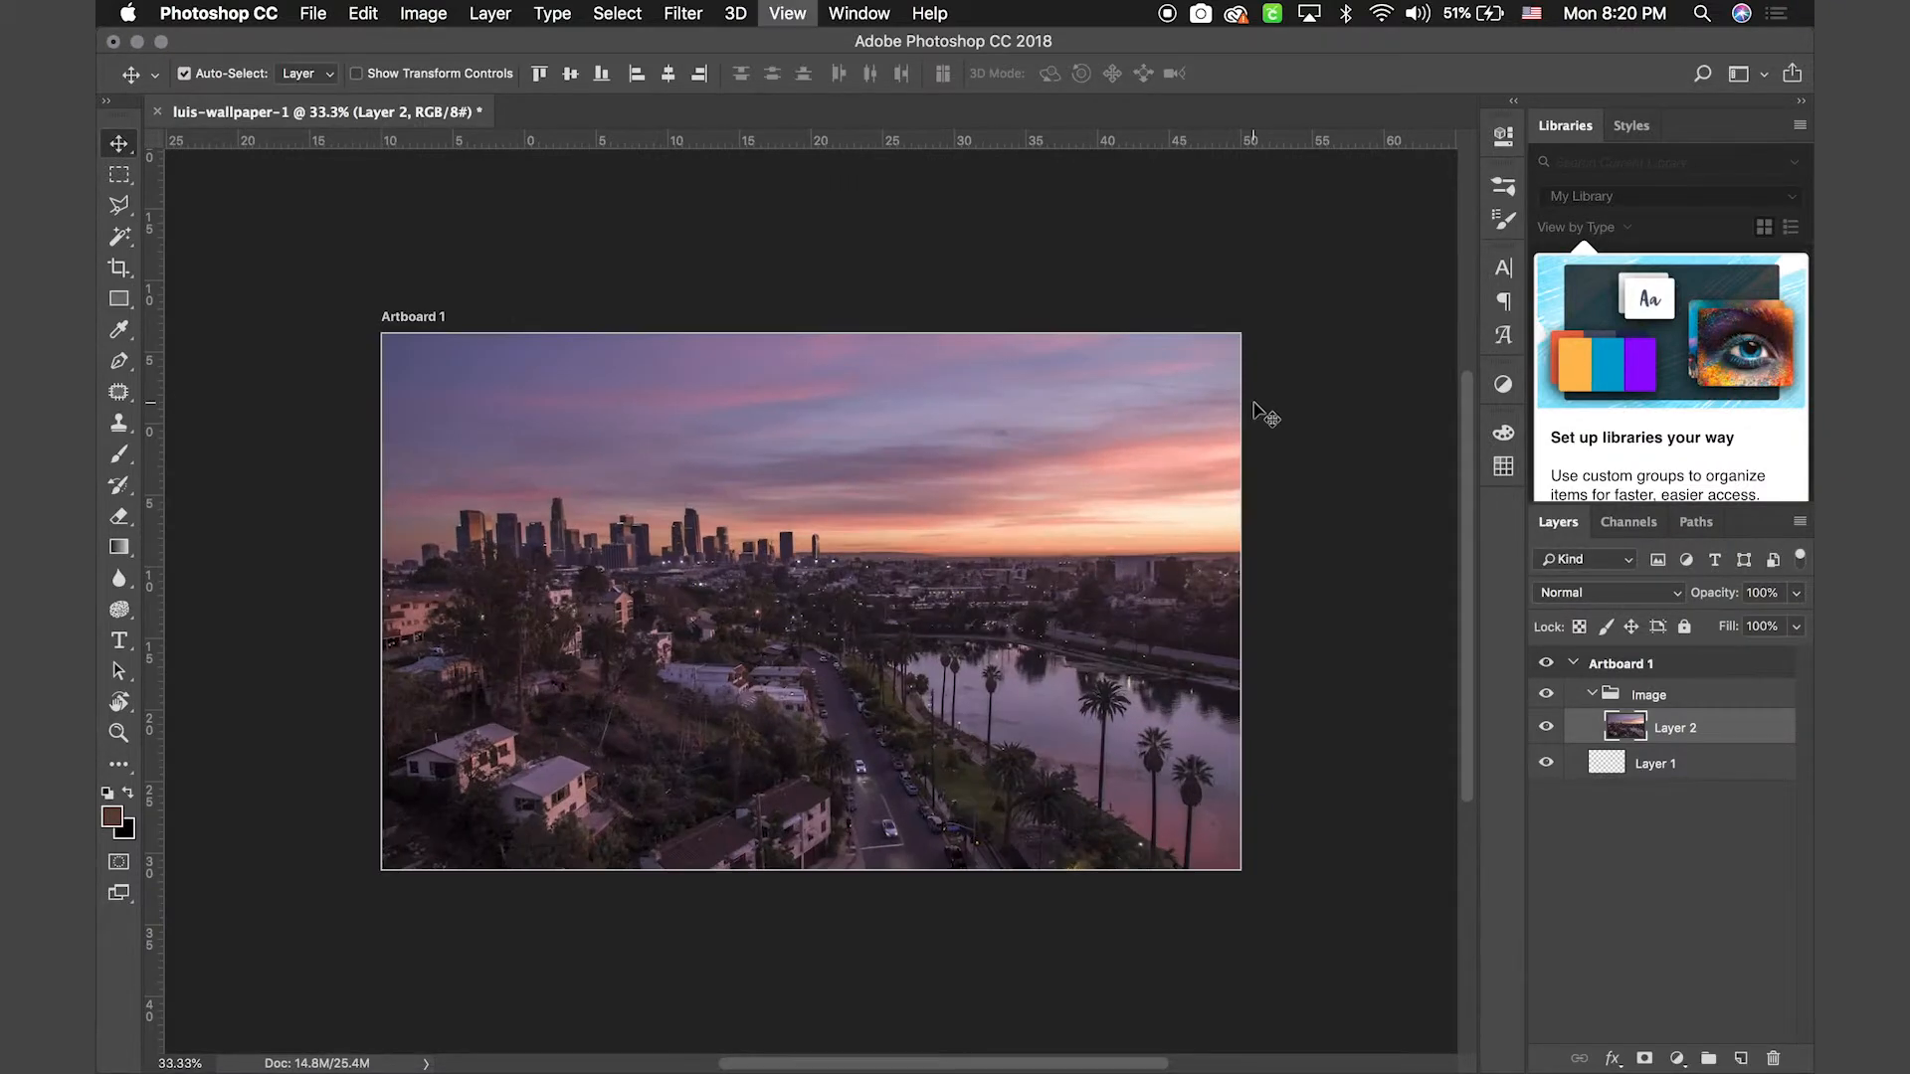
key("super+plus")
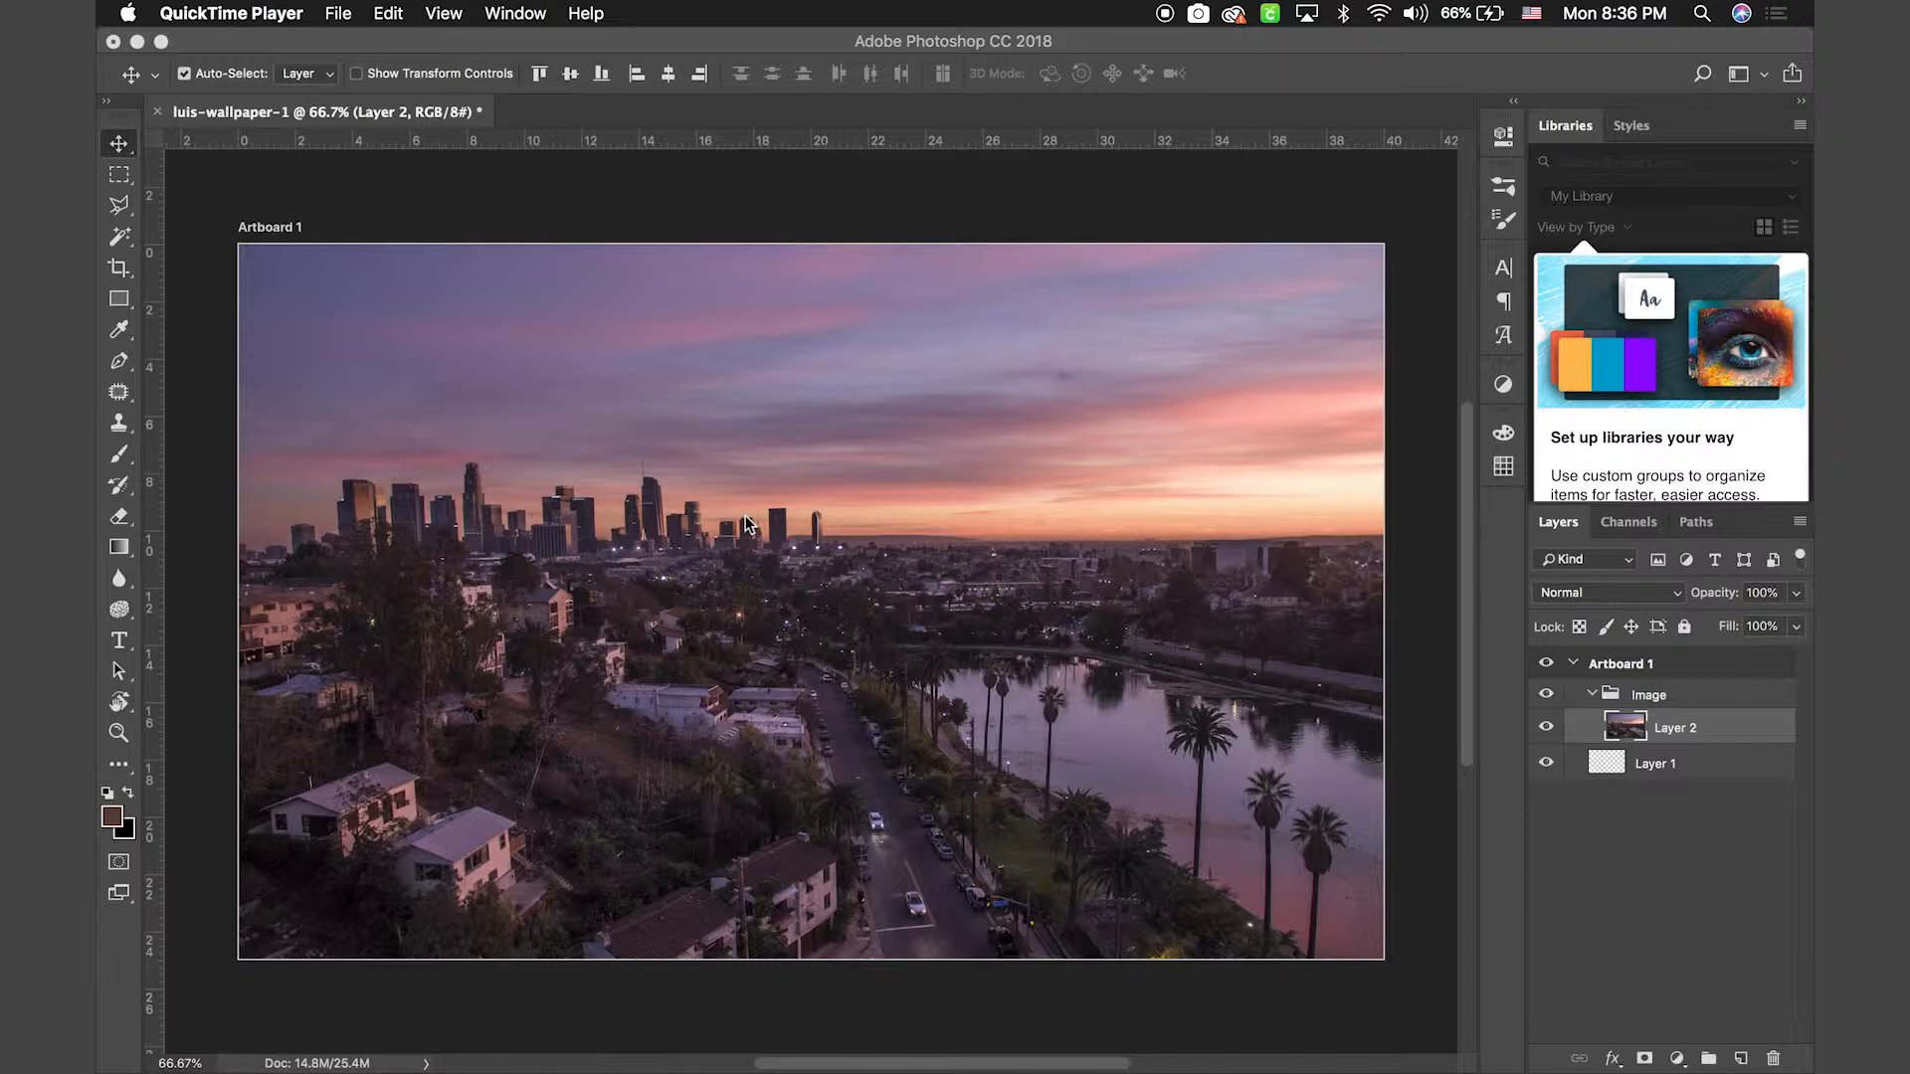
key("F11")
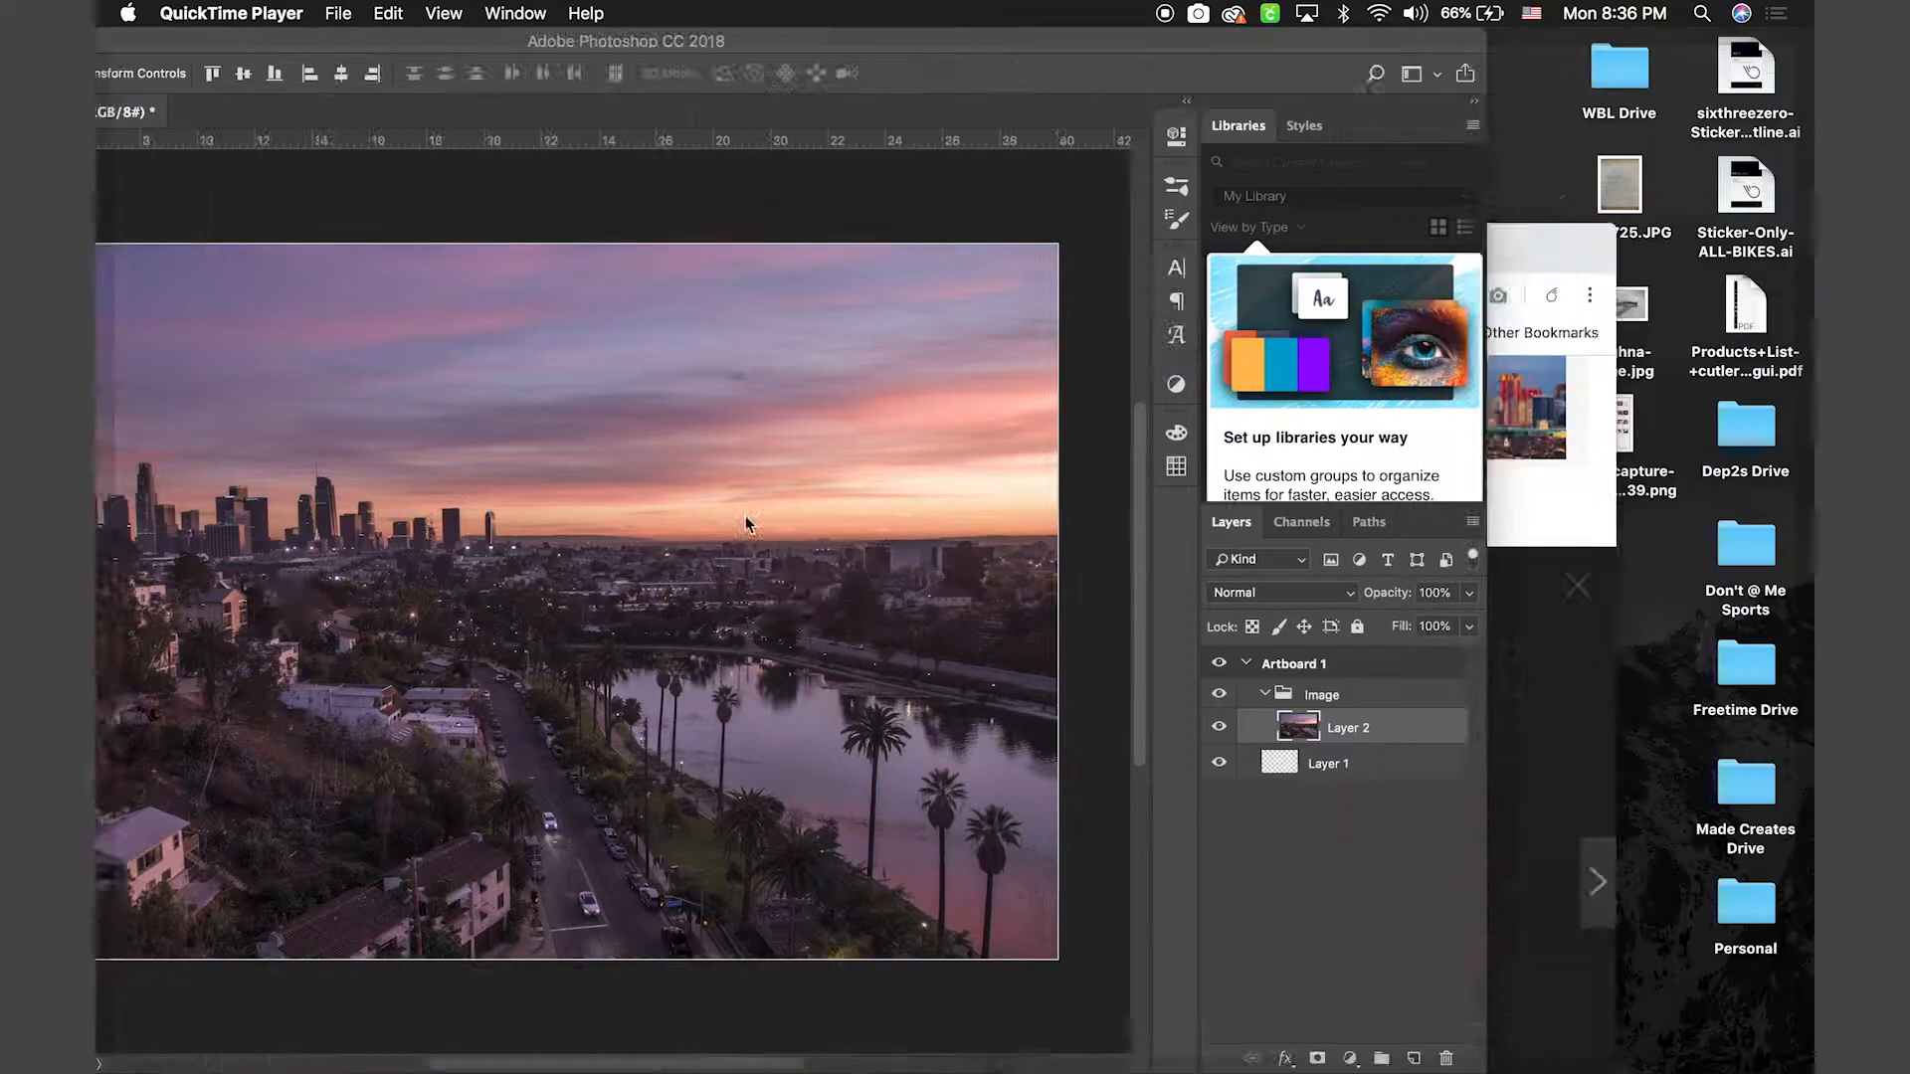
key("F11")
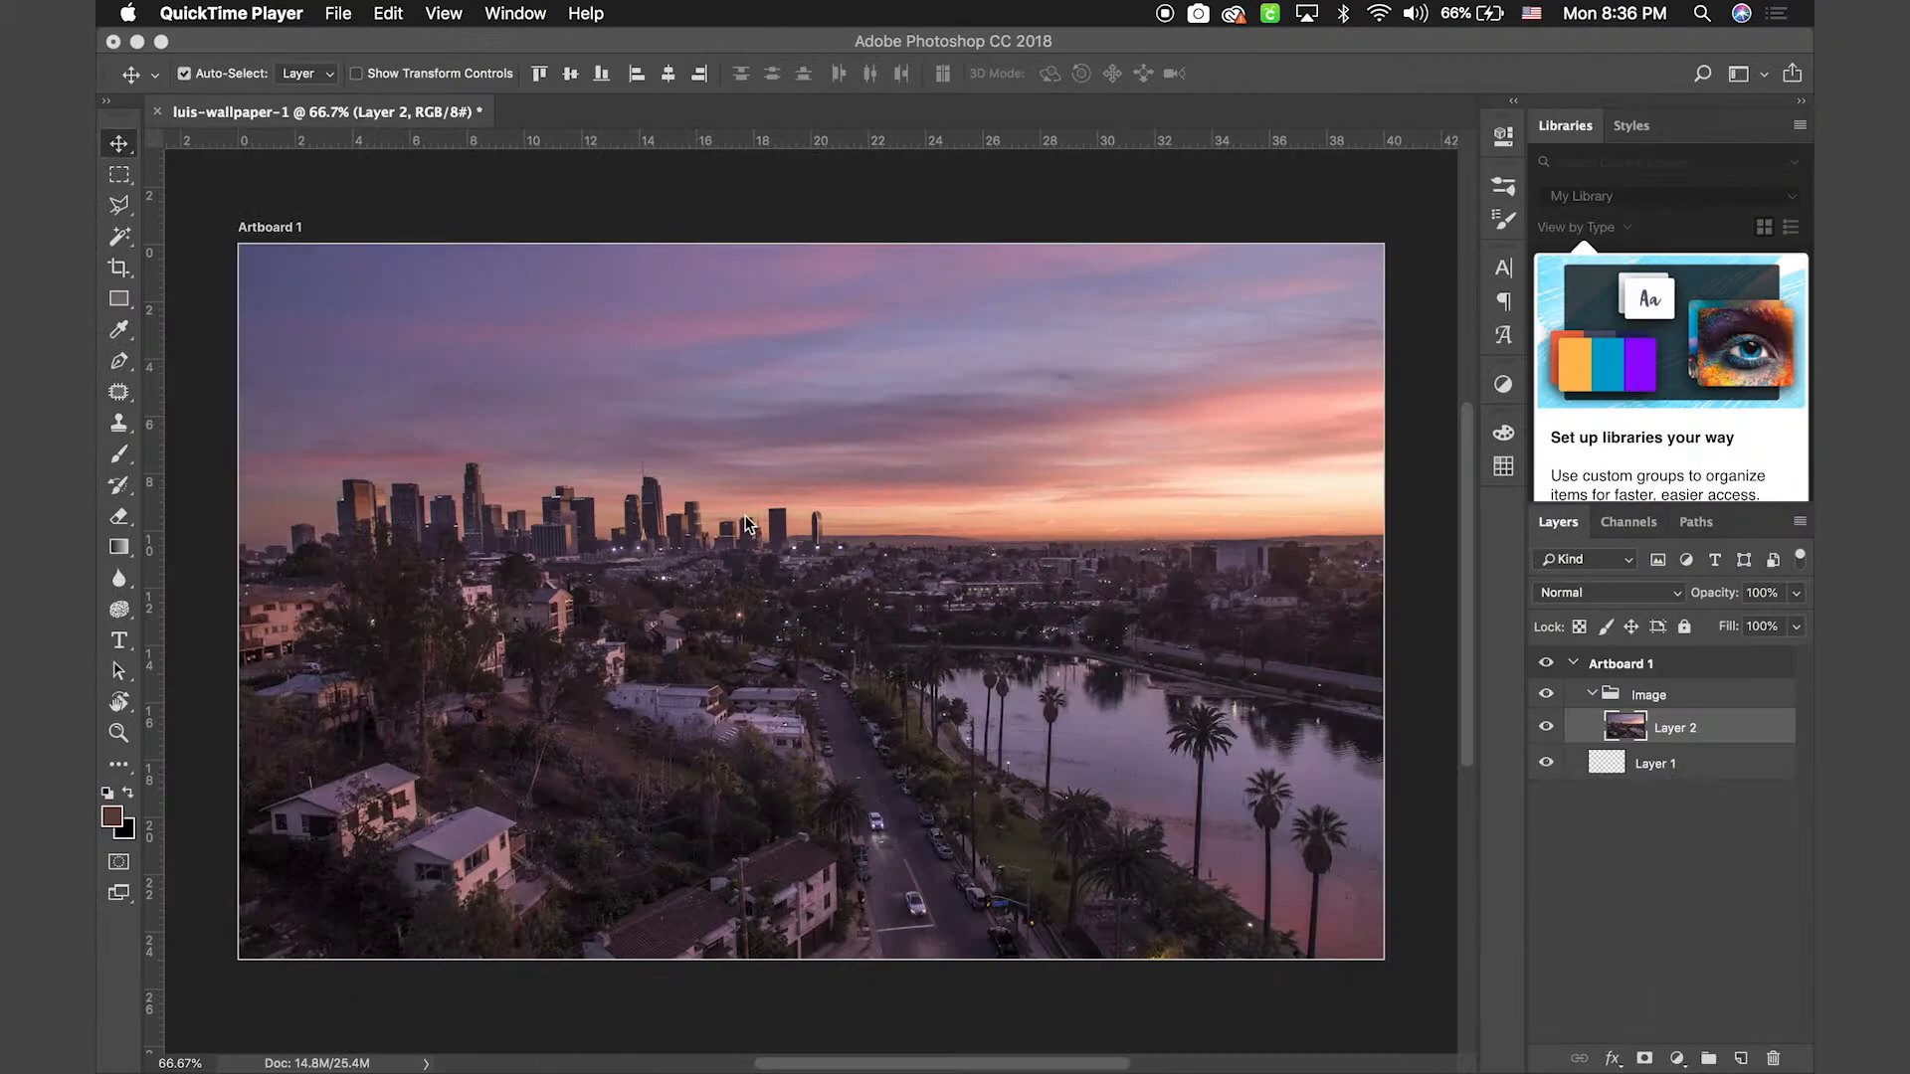
Add a Brightness/Contrast adjustment layer above the skyline picture in the Image group
left_click(1682, 733)
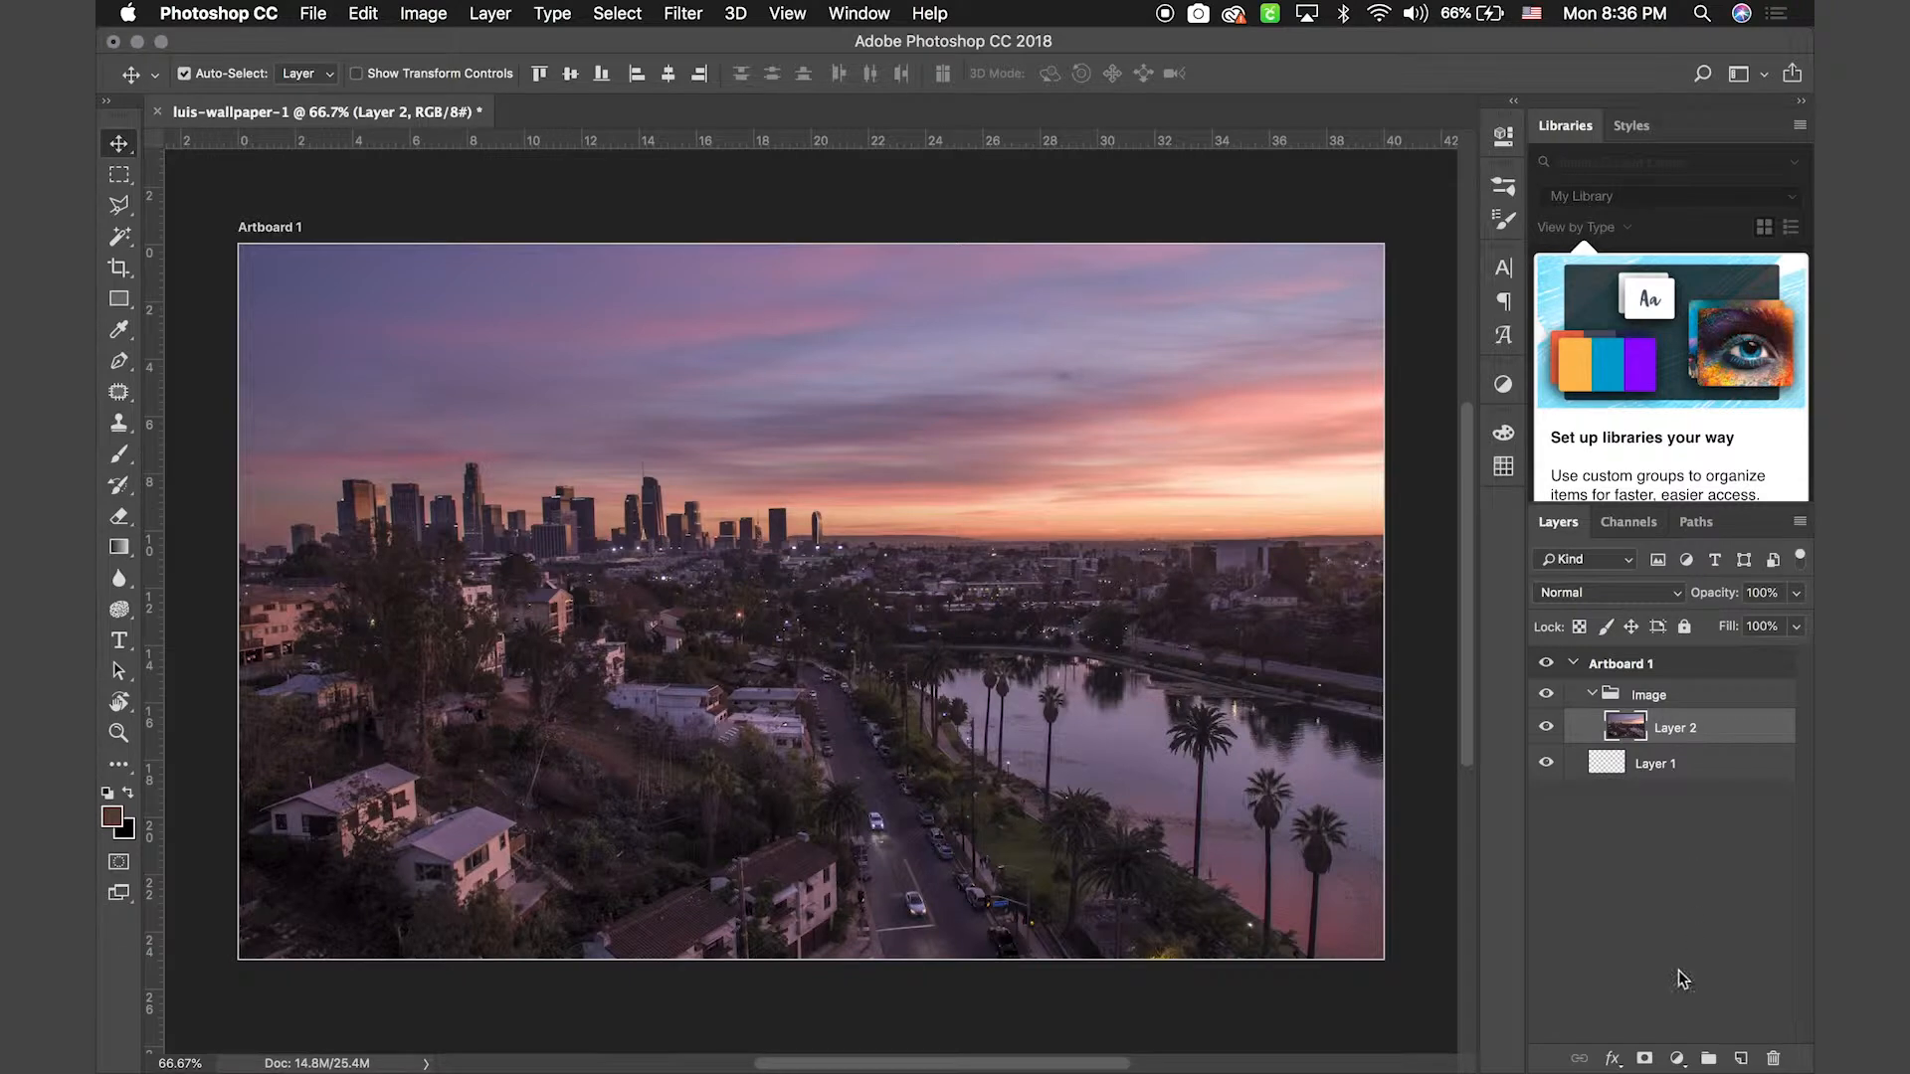
left_click(1612, 1059)
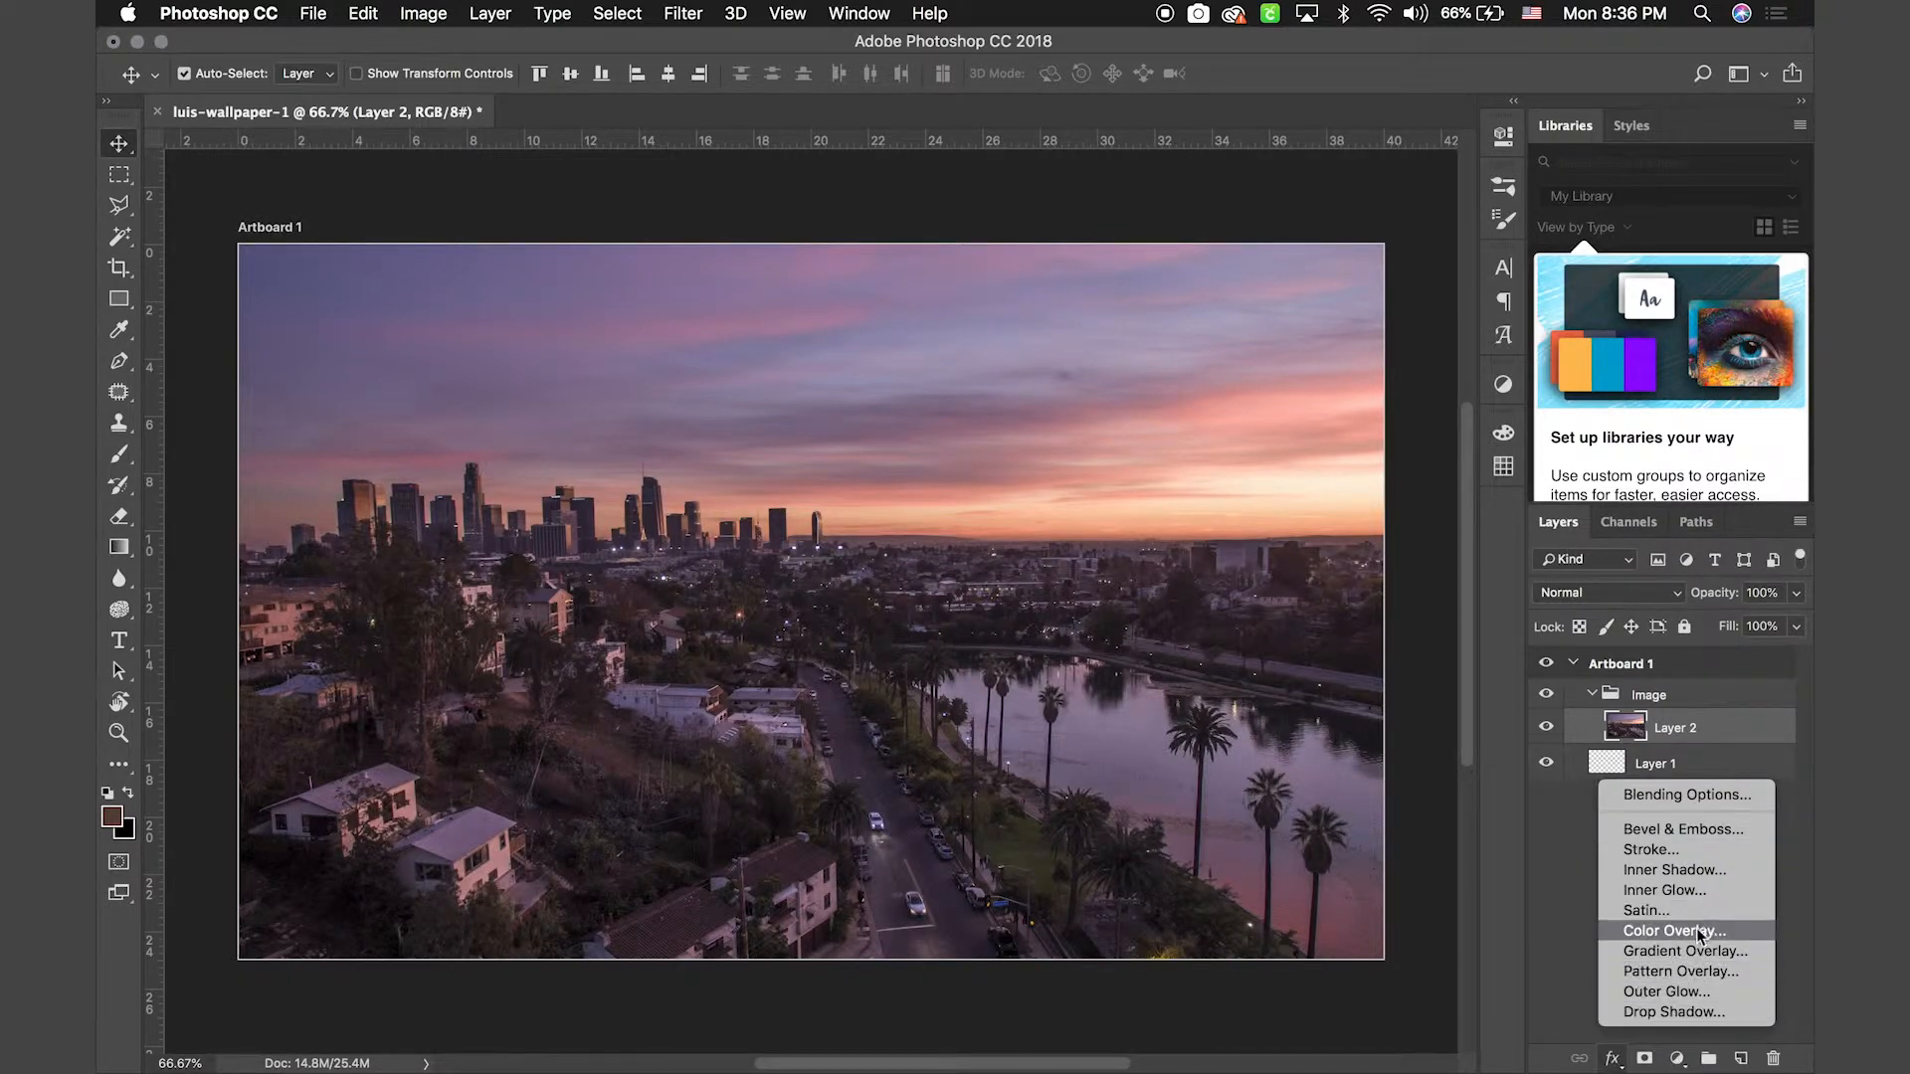
left_click(1562, 961)
left_click(1677, 1058)
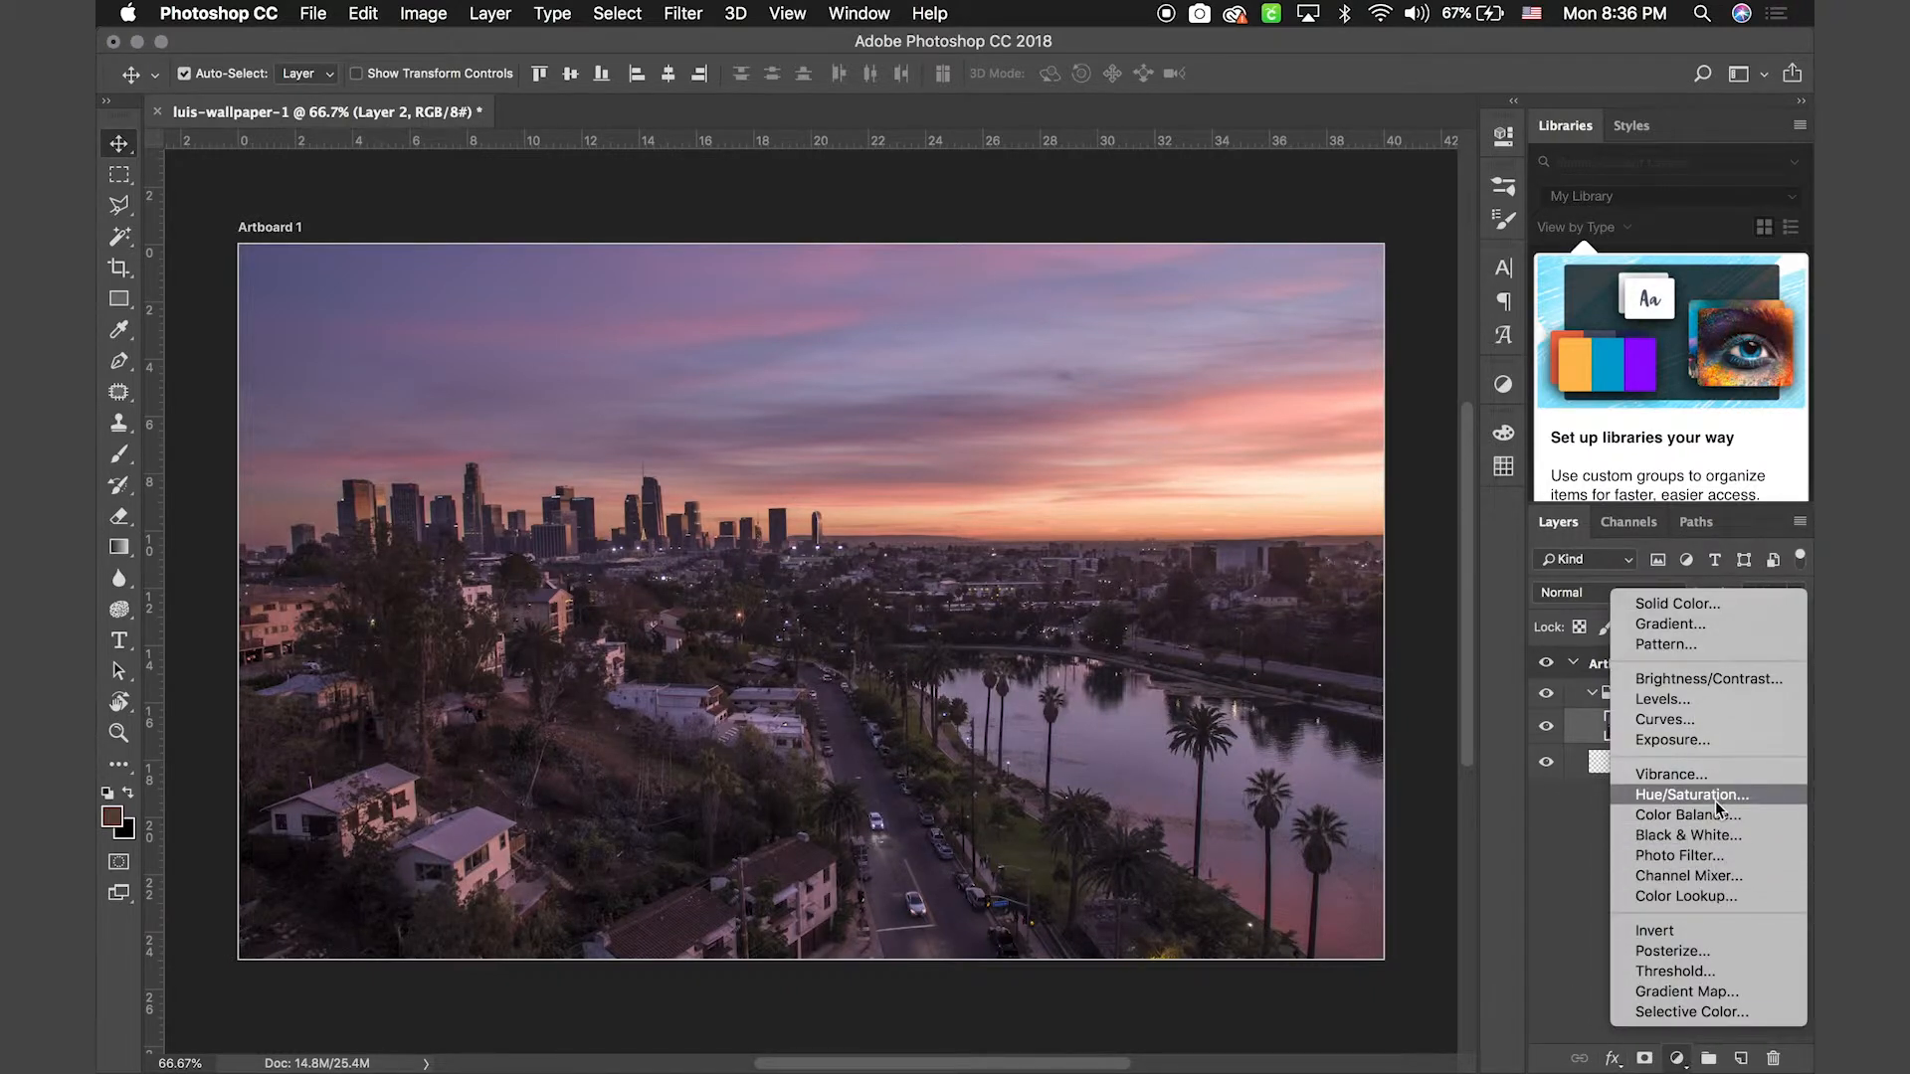
left_click(1697, 679)
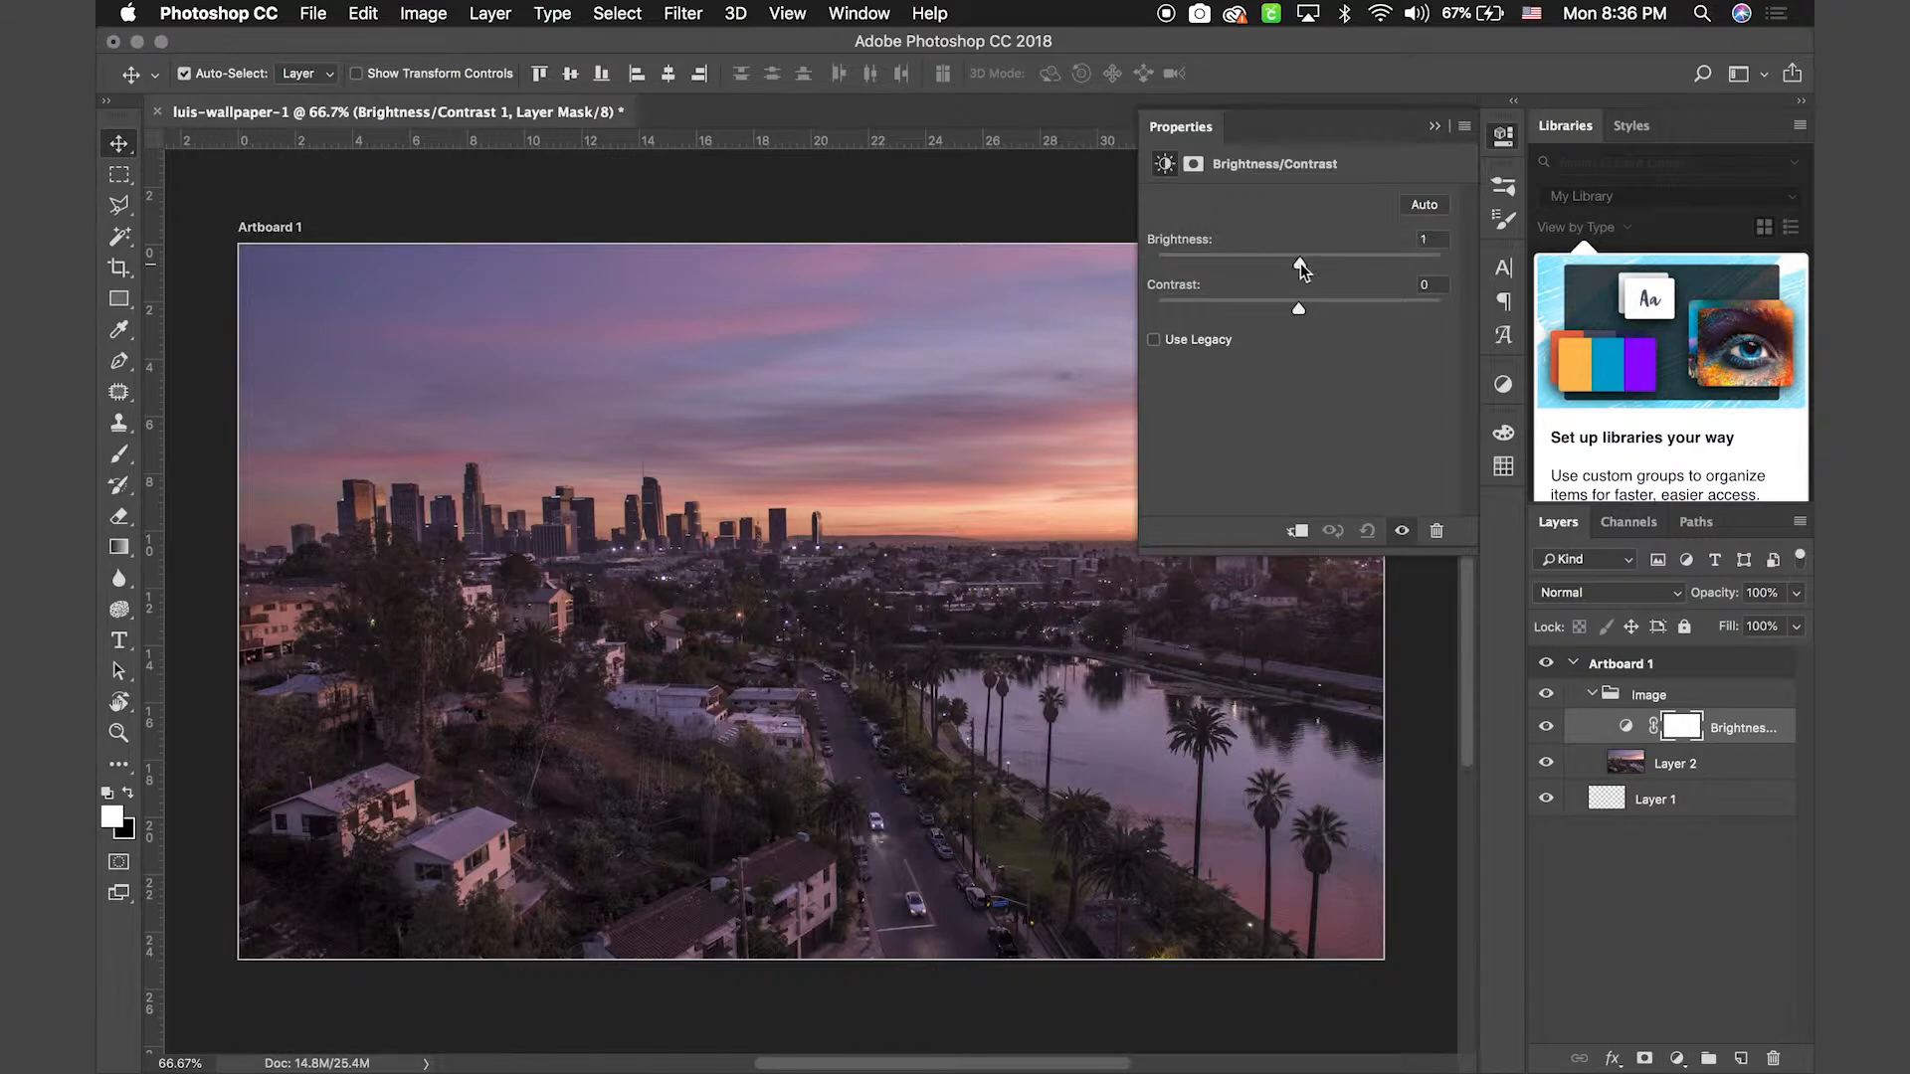
Set the Brightness/Contrast adjustment's brightness to -80, raise contrast to roughly half its positive range, and compare the picture with and without it
left_click_drag(1300, 263, 1226, 269)
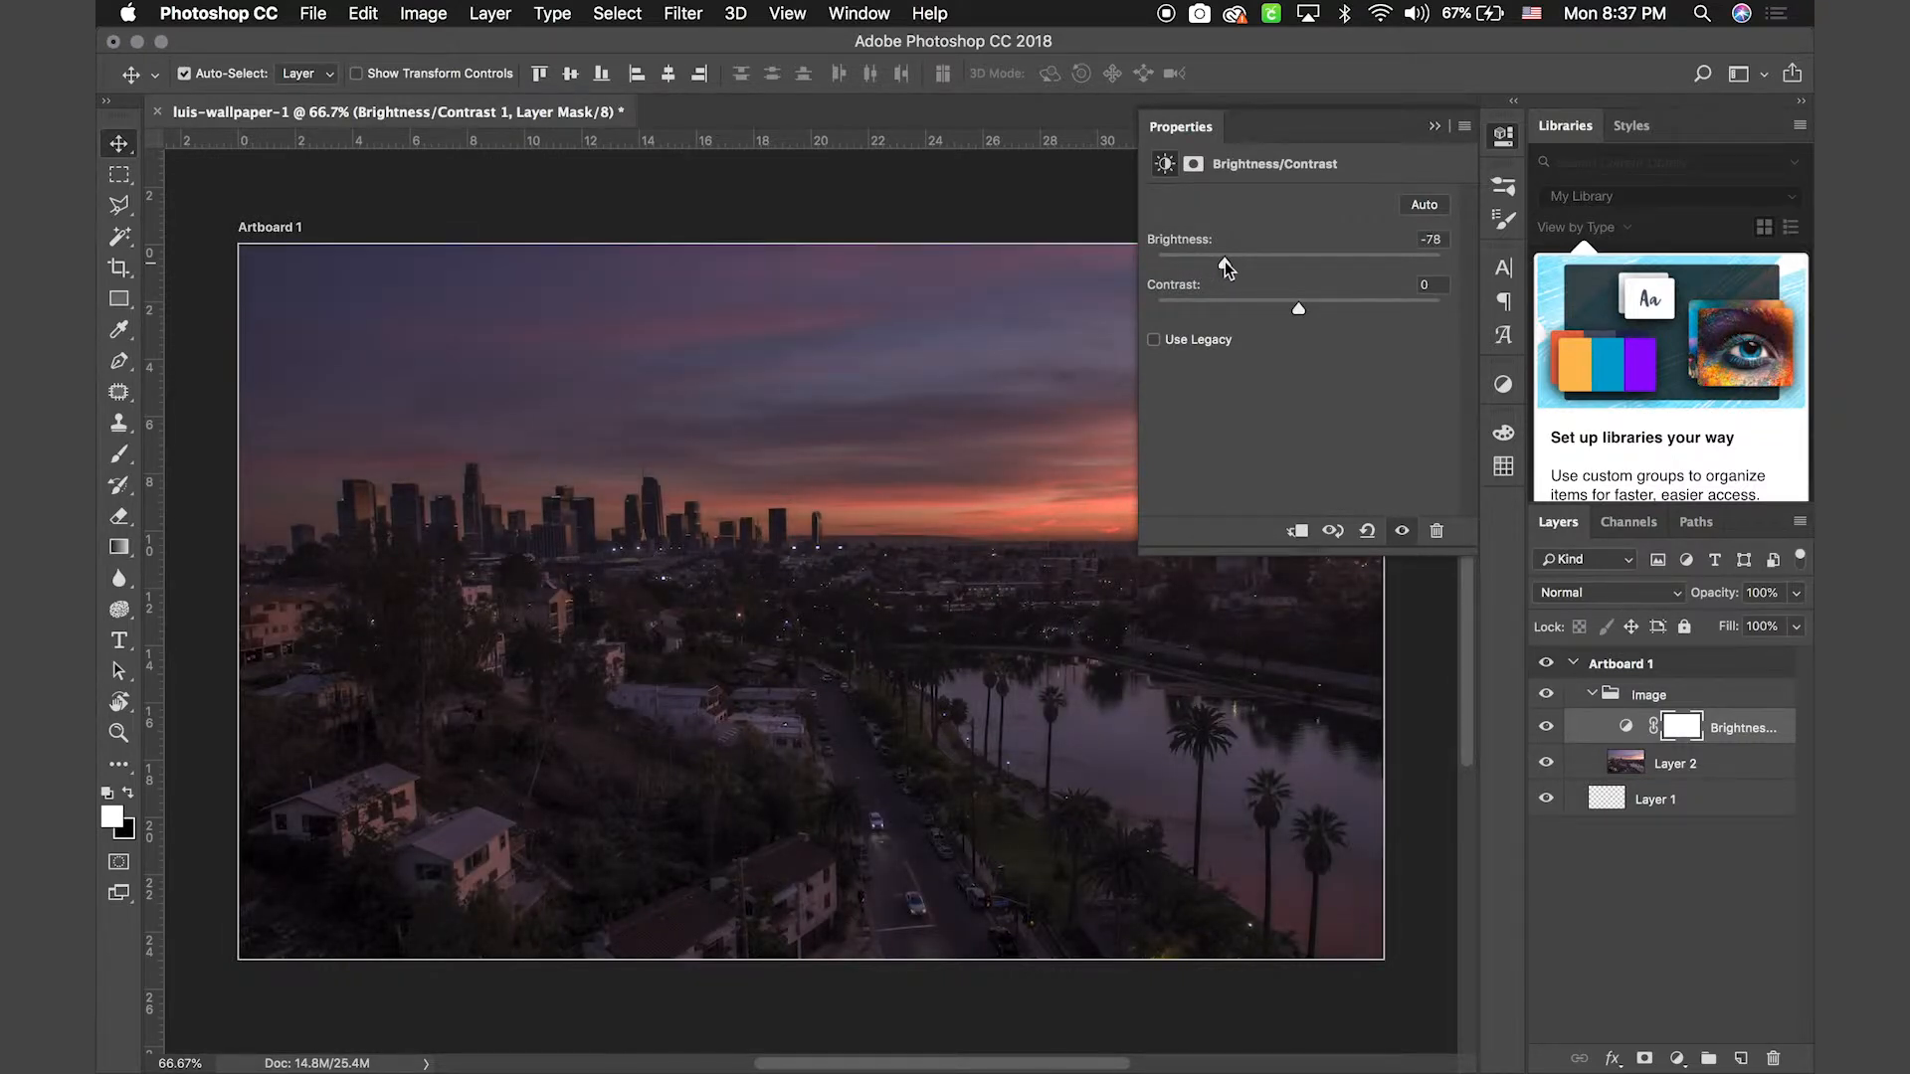
left_click(1431, 242)
type("-80")
left_click_drag(1298, 308, 1403, 324)
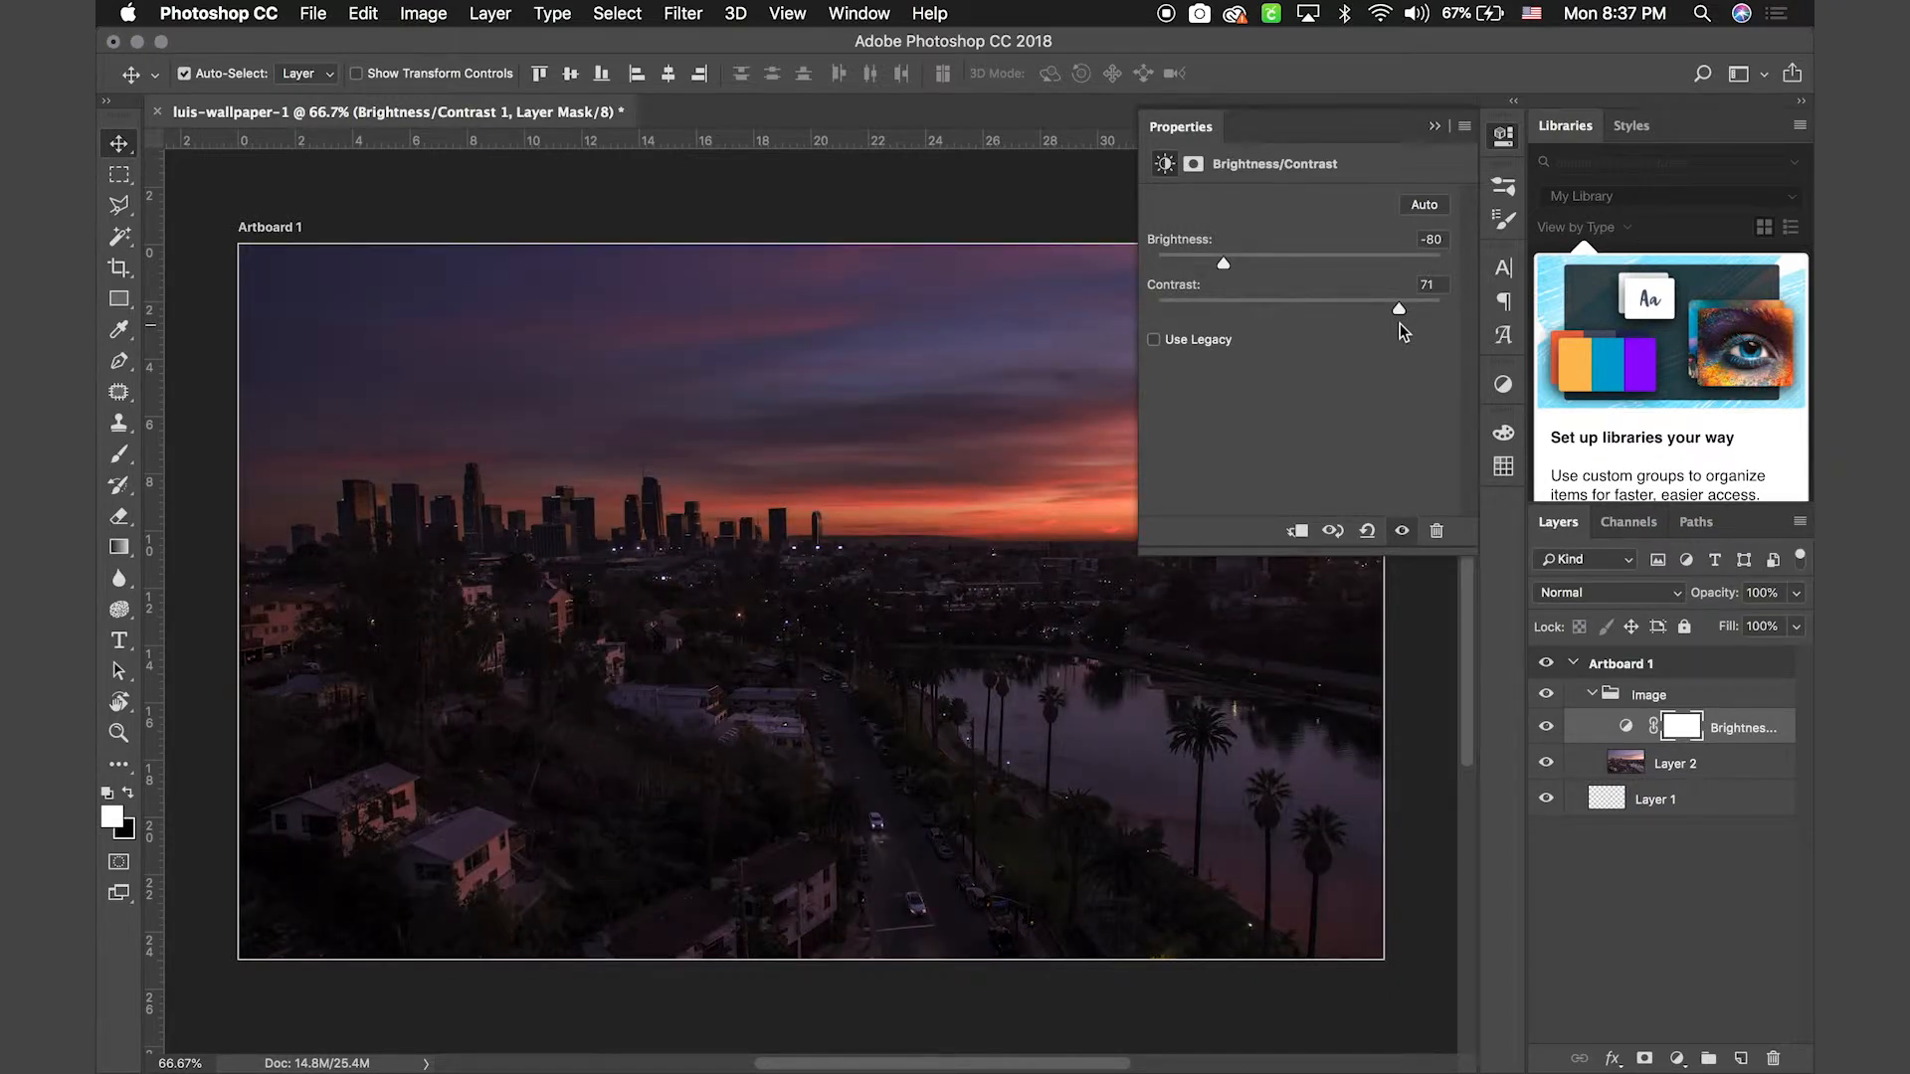
mouse_move(1400, 325)
left_mouse_down()
mouse_move(1176, 311)
mouse_move(1411, 343)
mouse_move(1352, 312)
mouse_move(1369, 329)
left_mouse_up()
left_click(1434, 127)
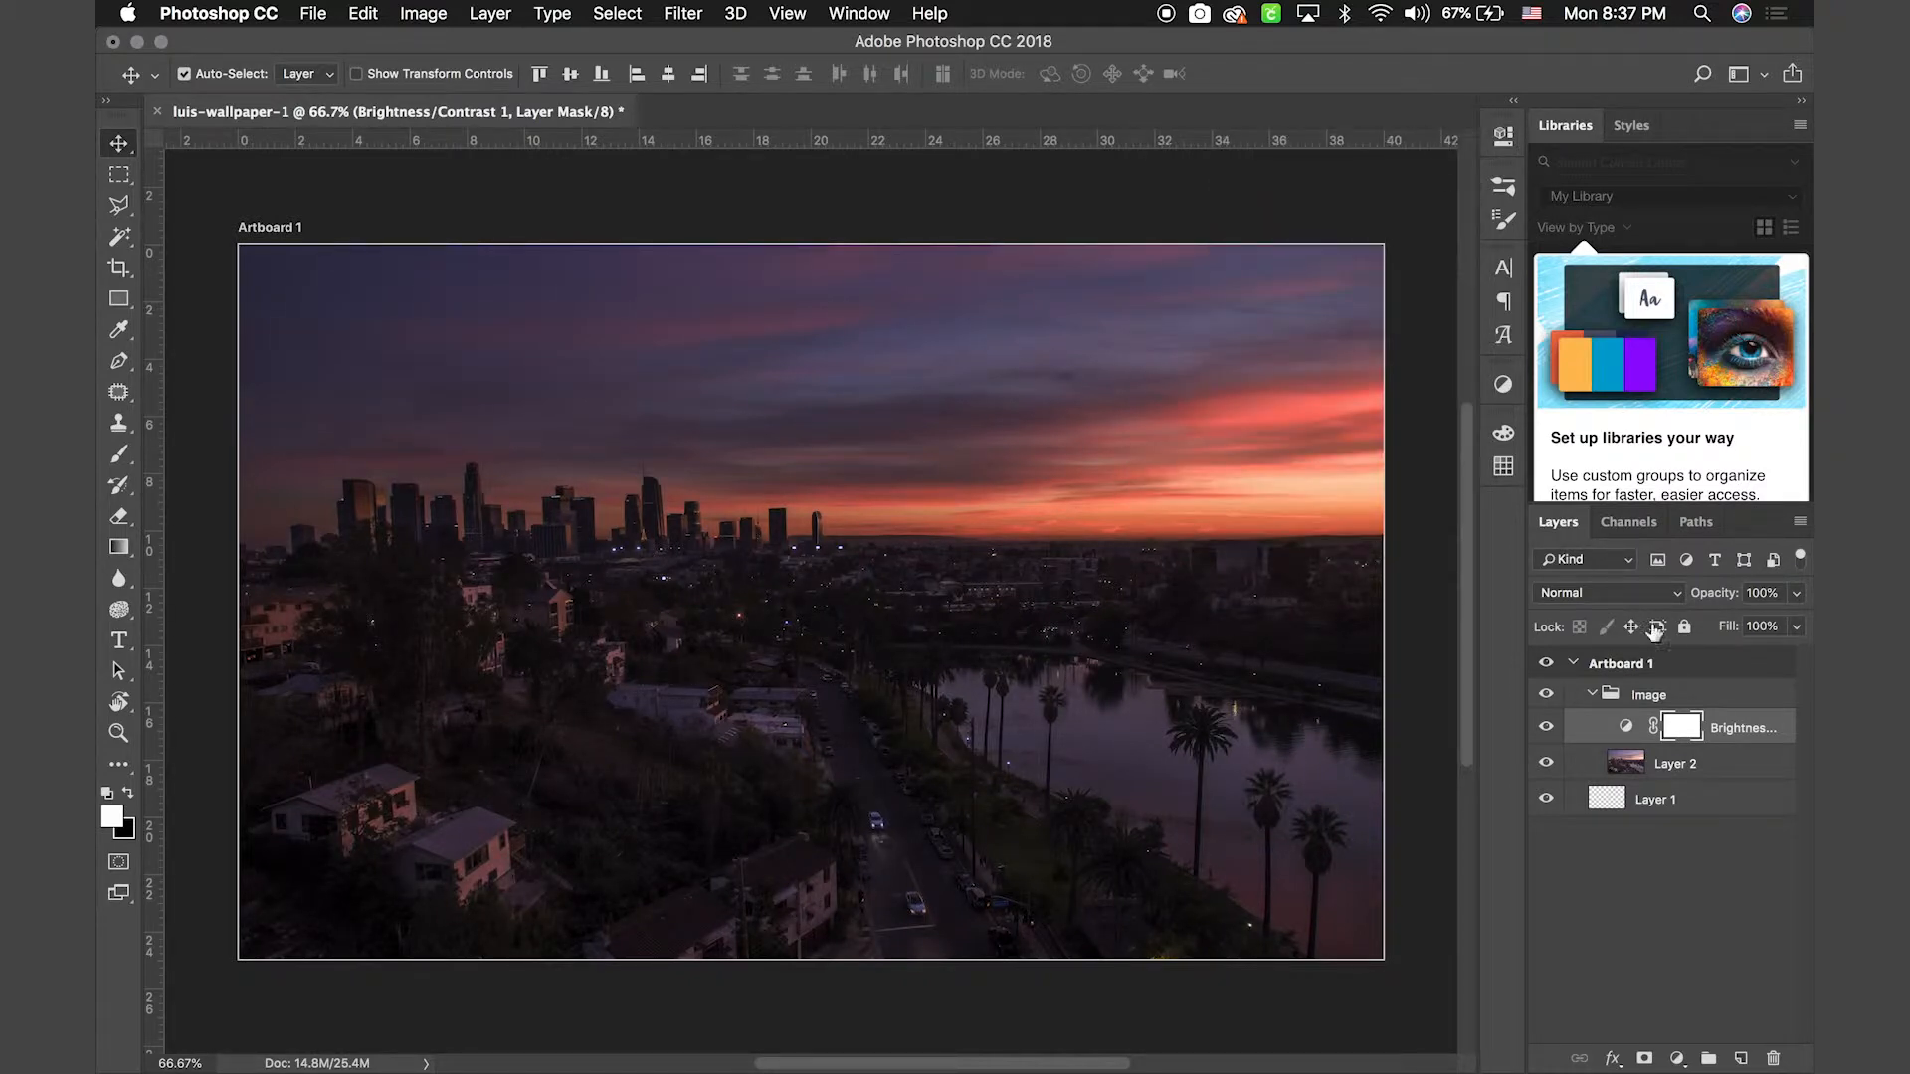
left_click(1546, 727)
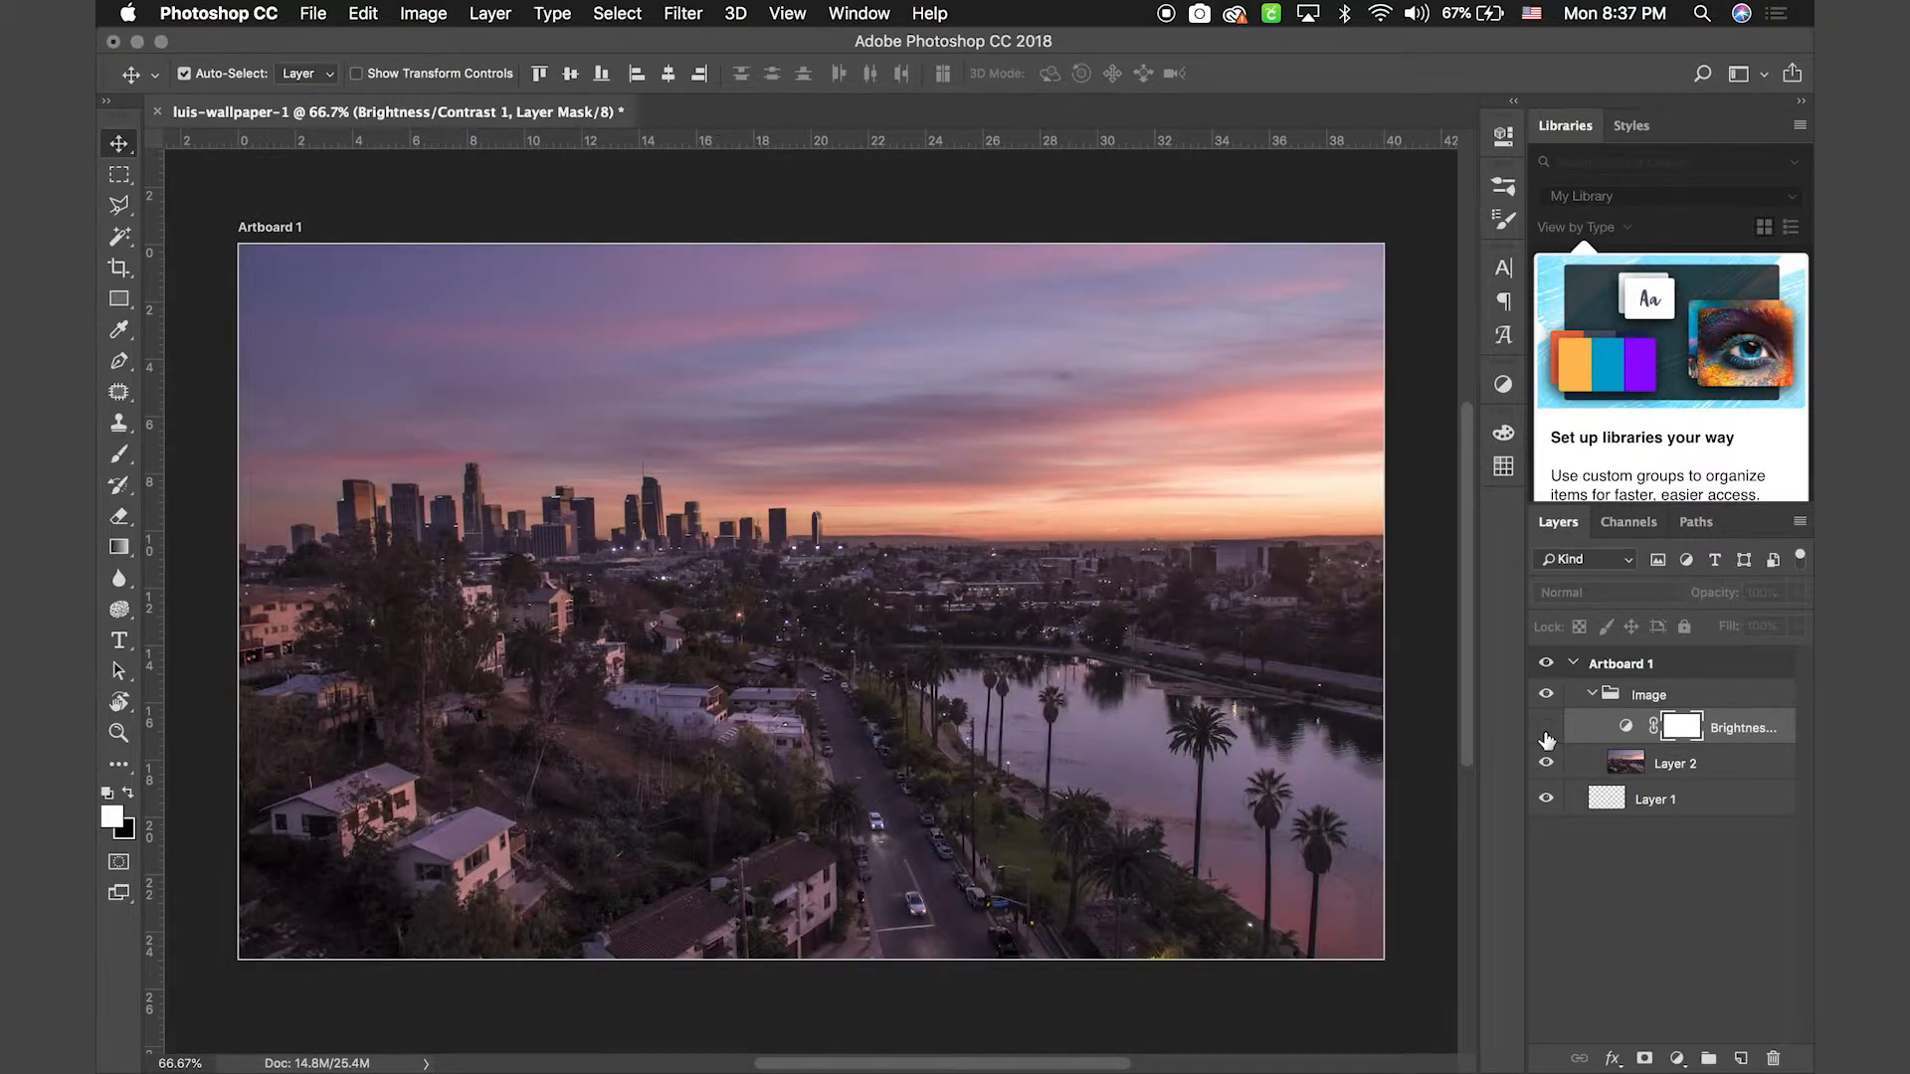
left_click(1546, 734)
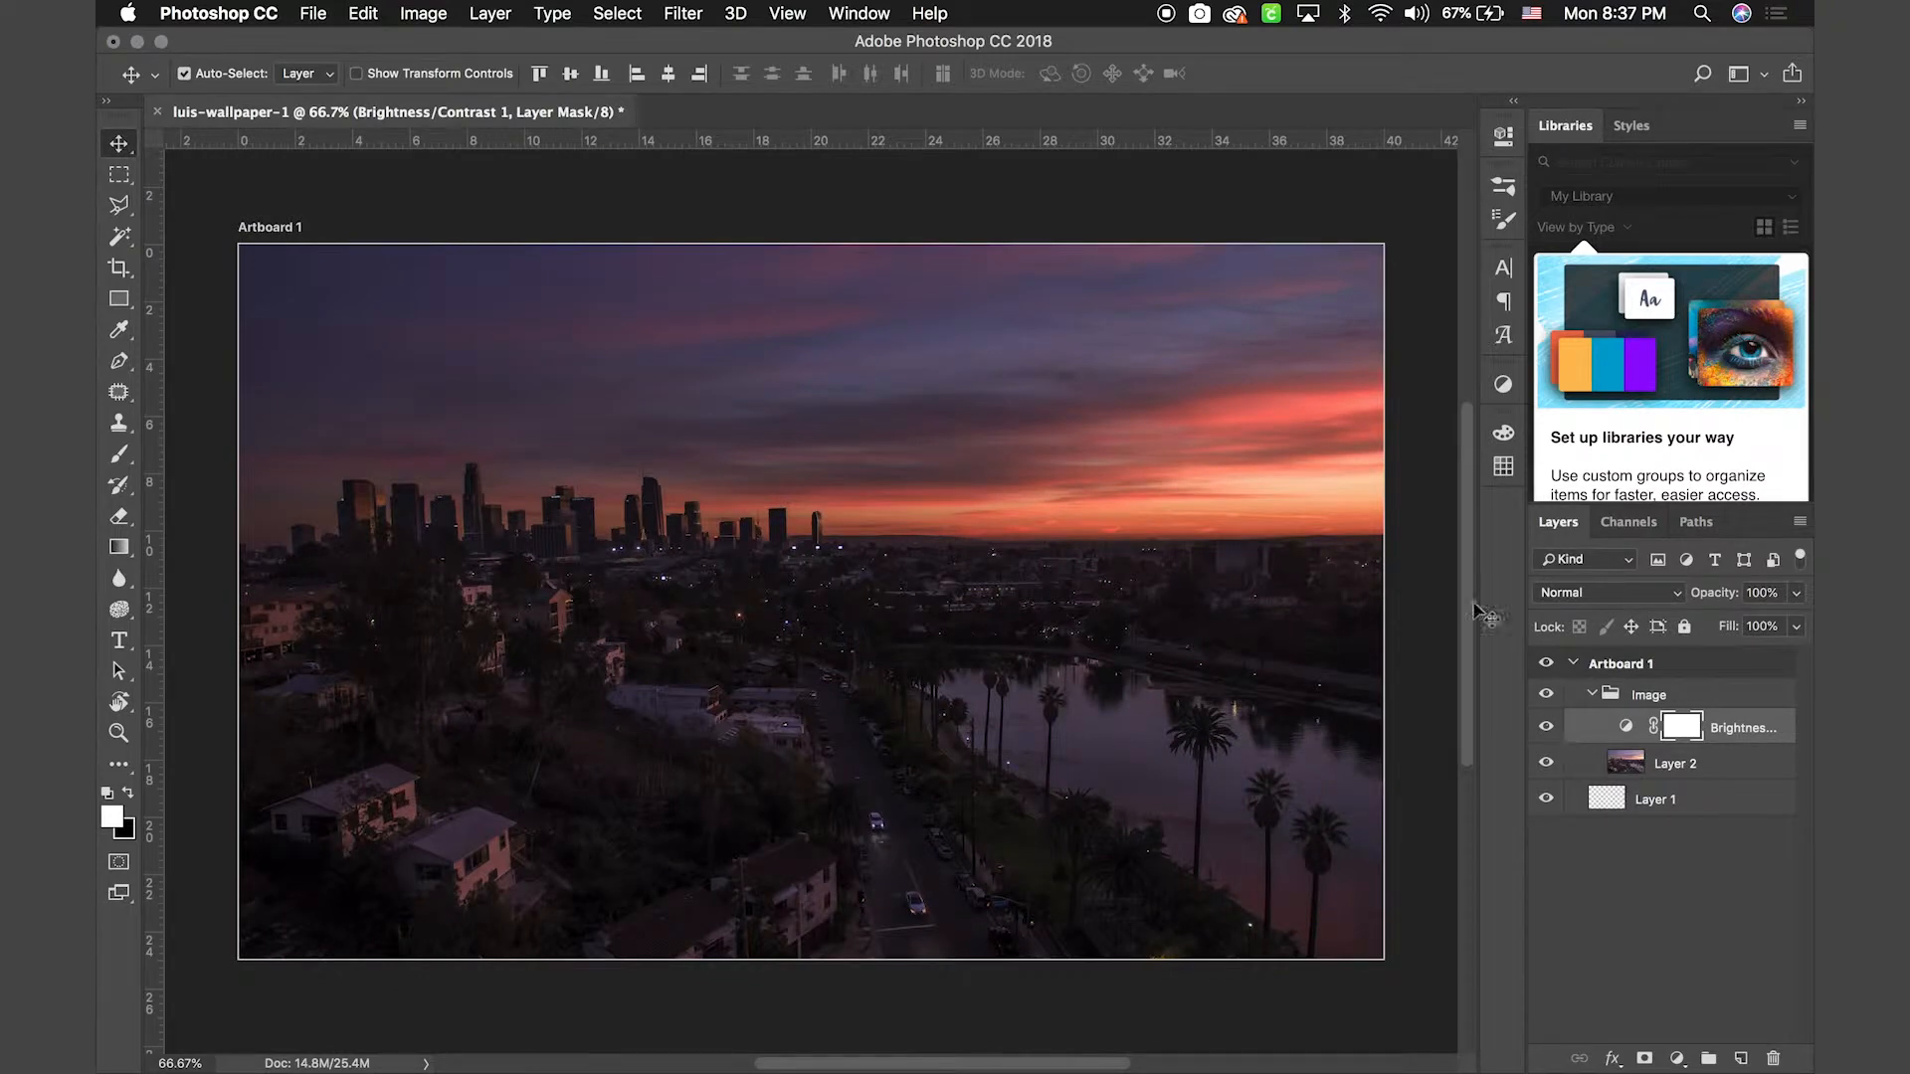
With the rulers shown, place a horizontal guide along the skyline's horizon at about 10.57 in
key("super+r")
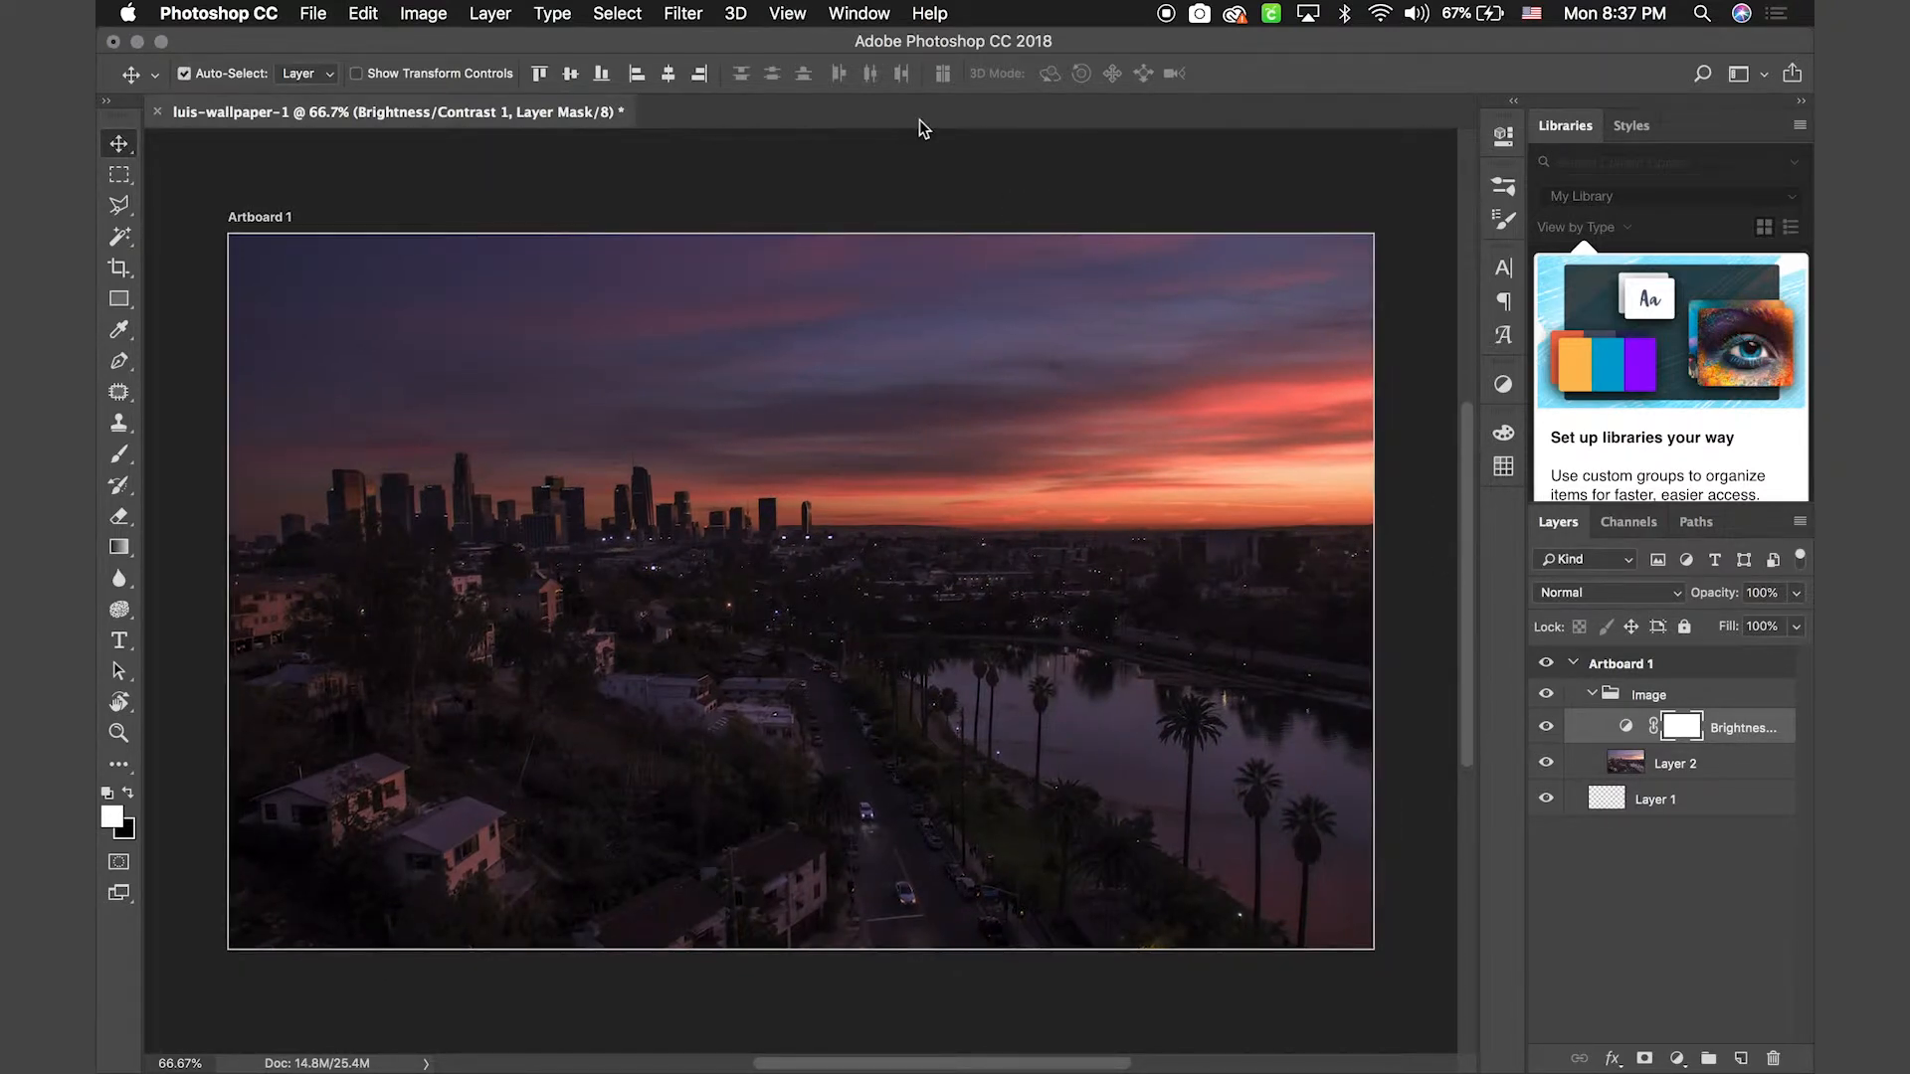
key("super+r")
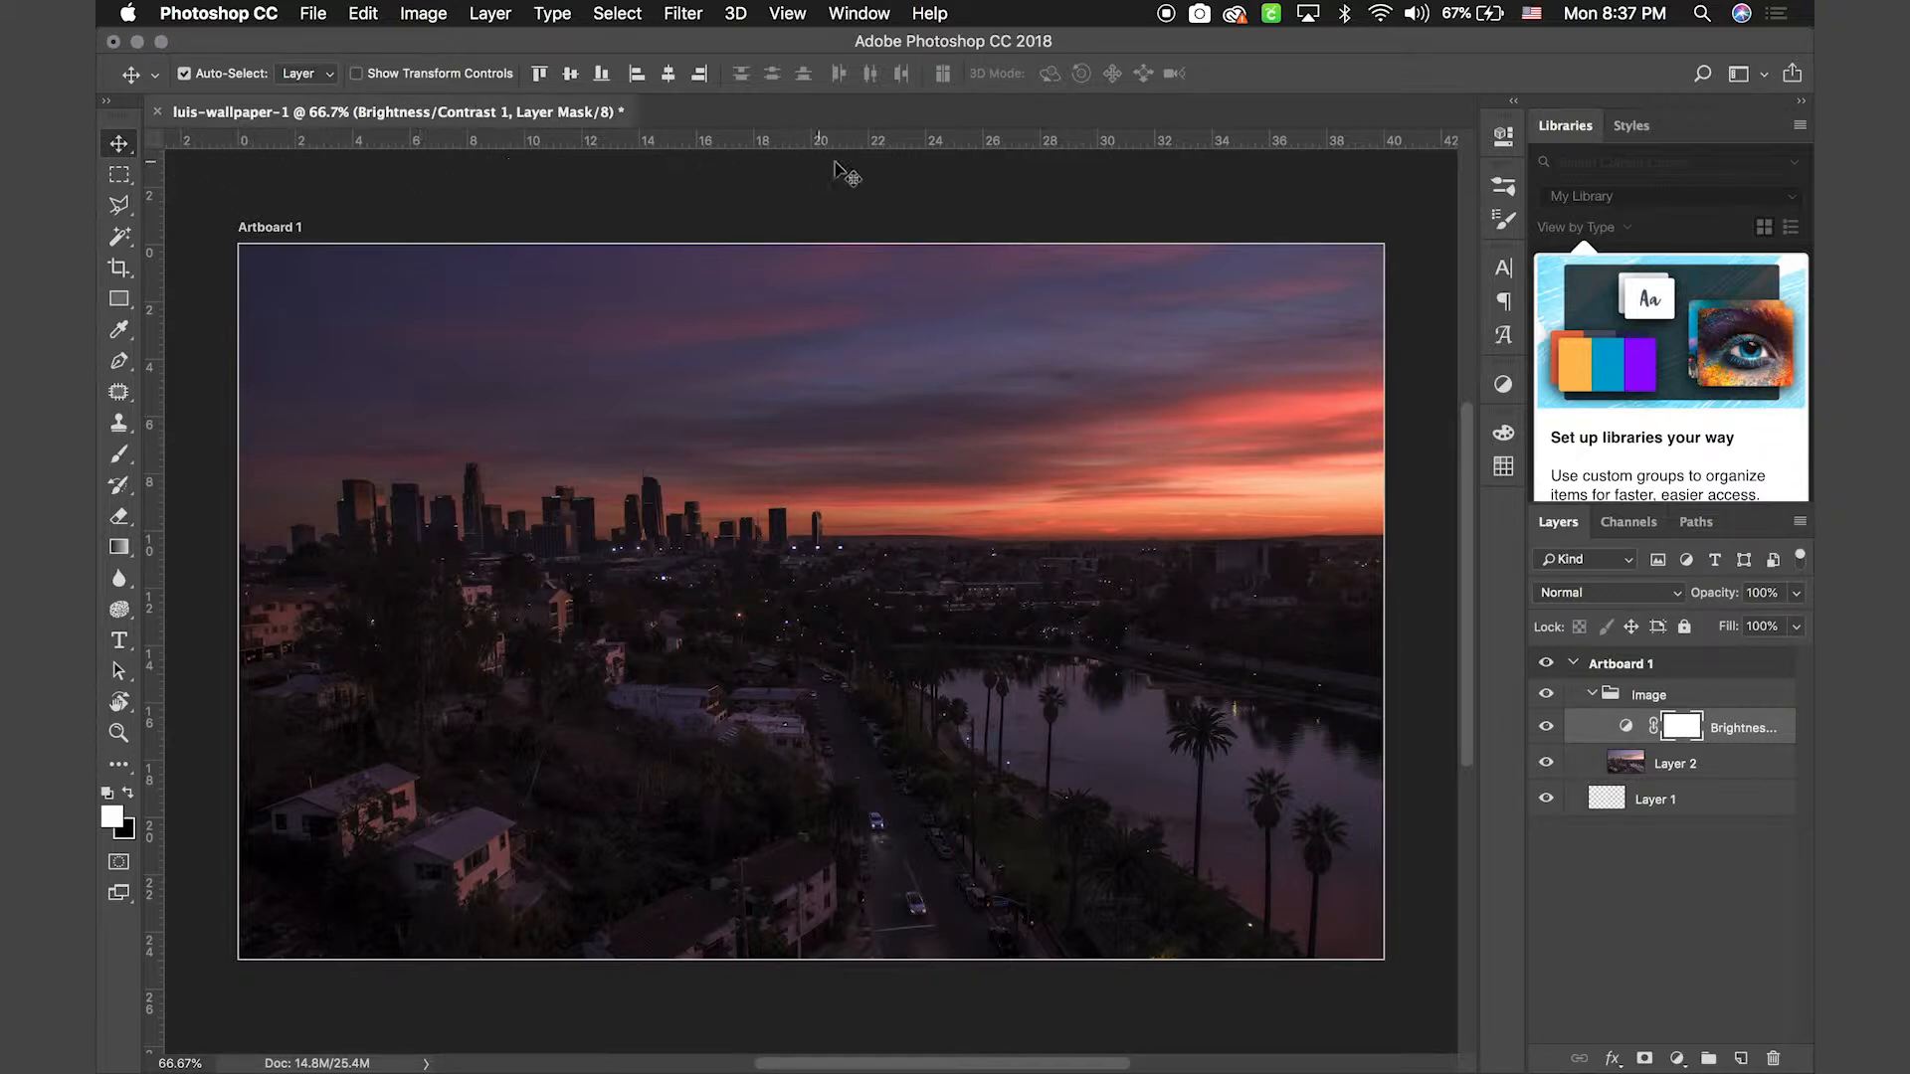
left_click_drag(869, 149, 869, 545)
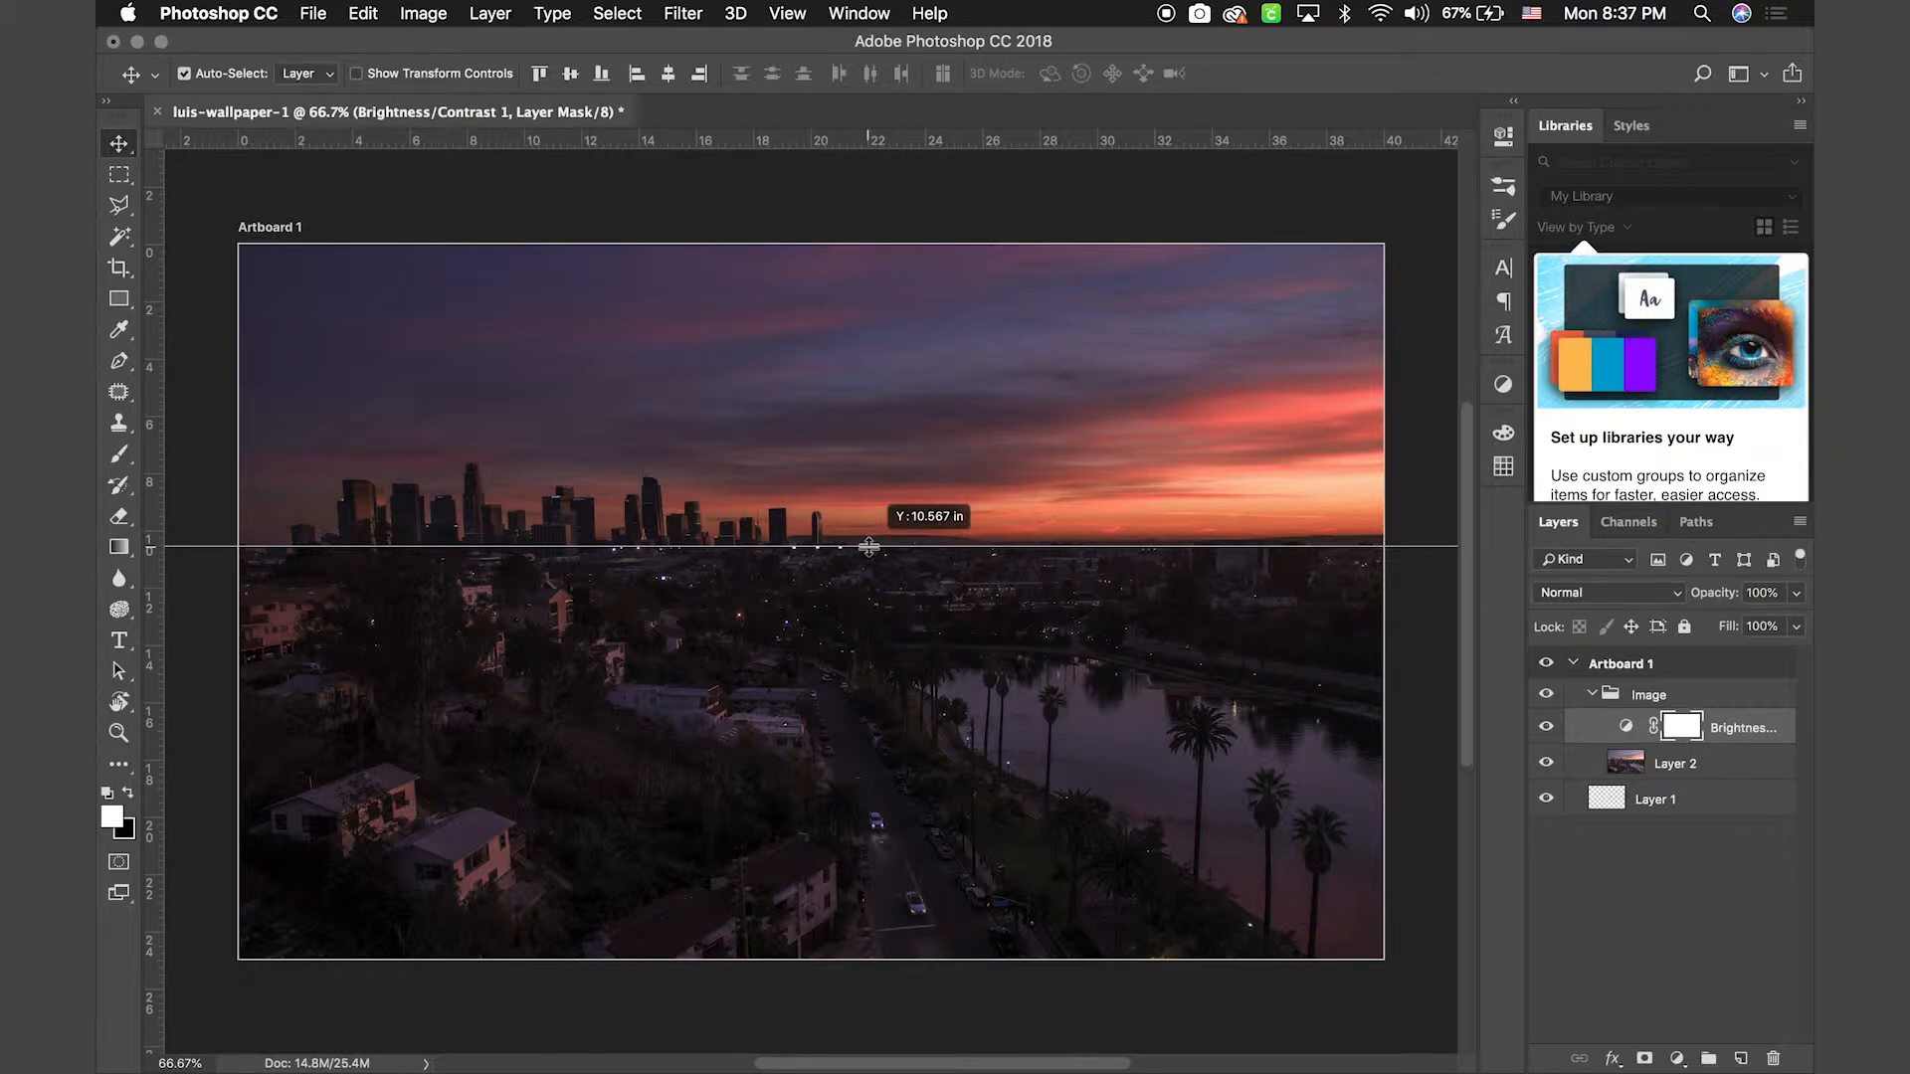
left_click_drag(869, 545, 870, 546)
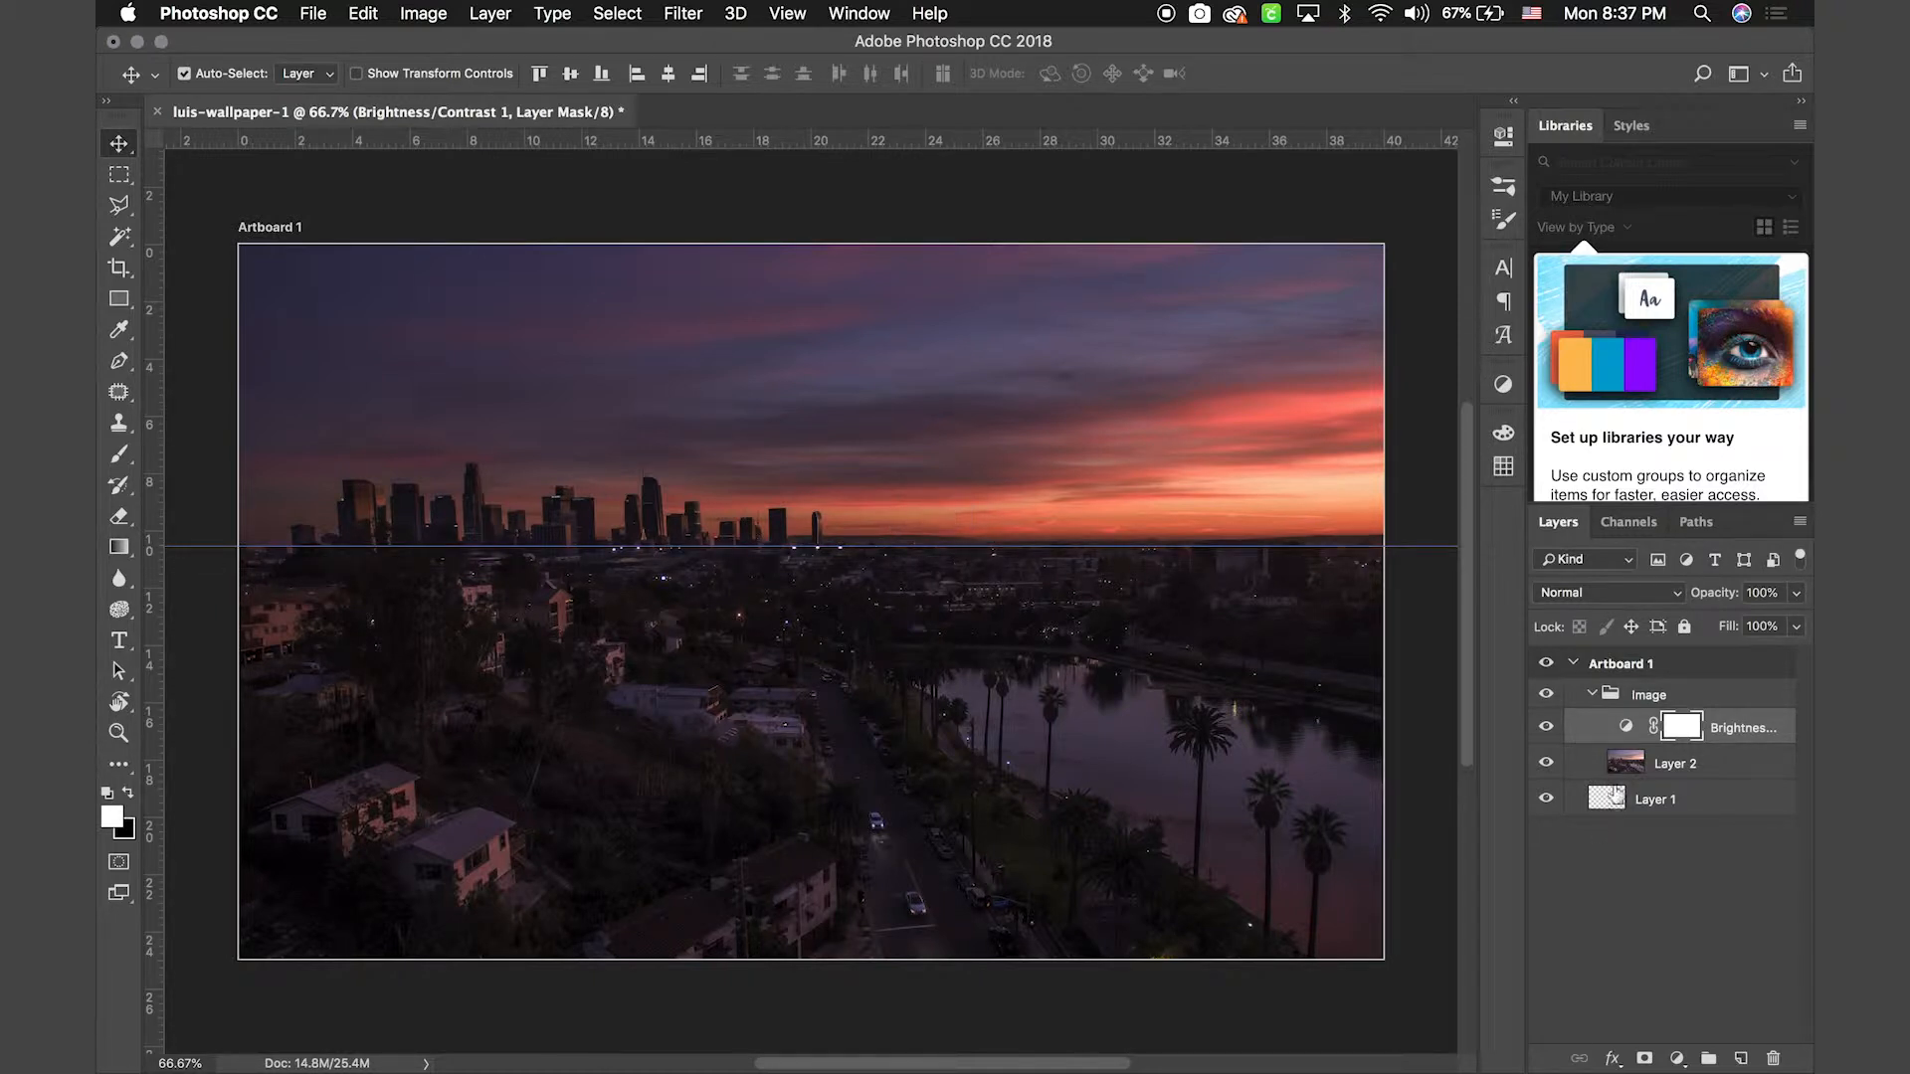
Rotate the skyline picture on Layer 2 very slightly clockwise so its horizon is level with the guide, and hide the guide
left_click(1695, 764)
key("super+minus")
key("super+t")
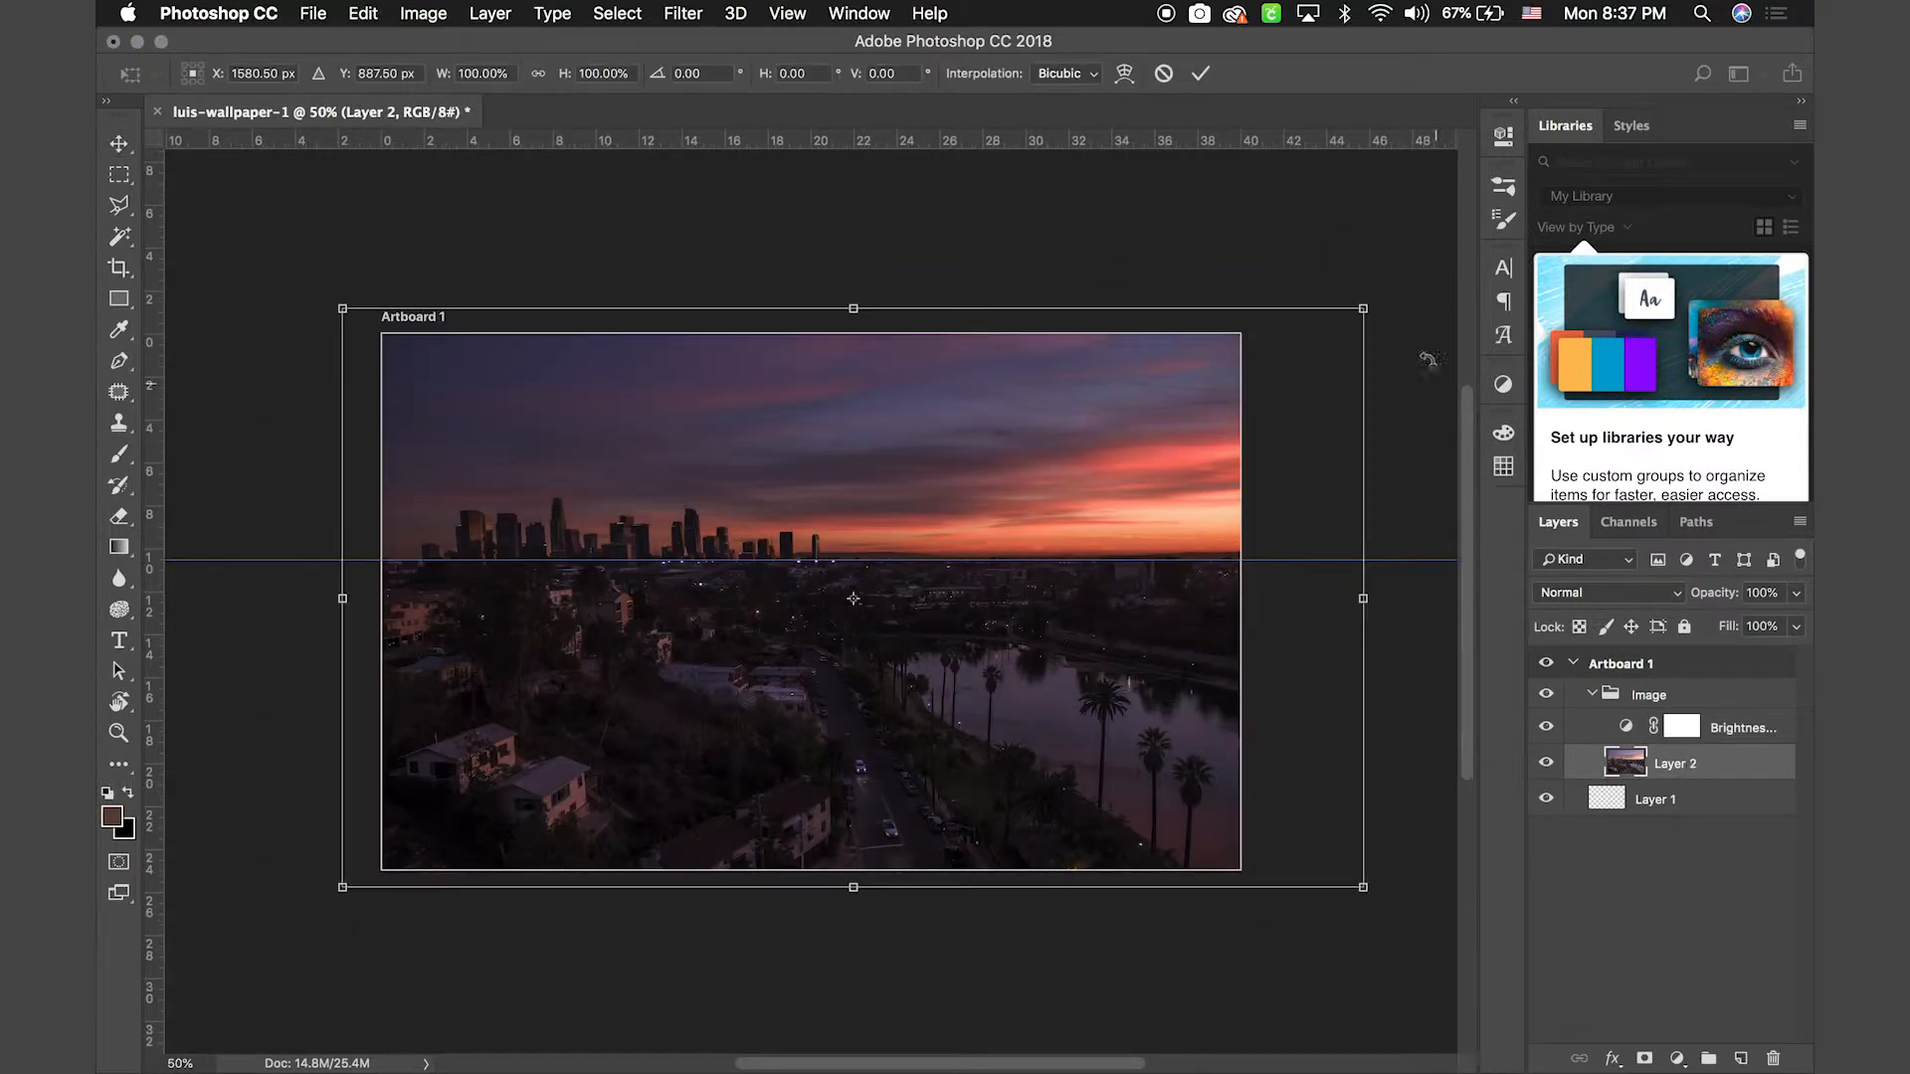
left_click_drag(1416, 317, 1421, 319)
key("Return")
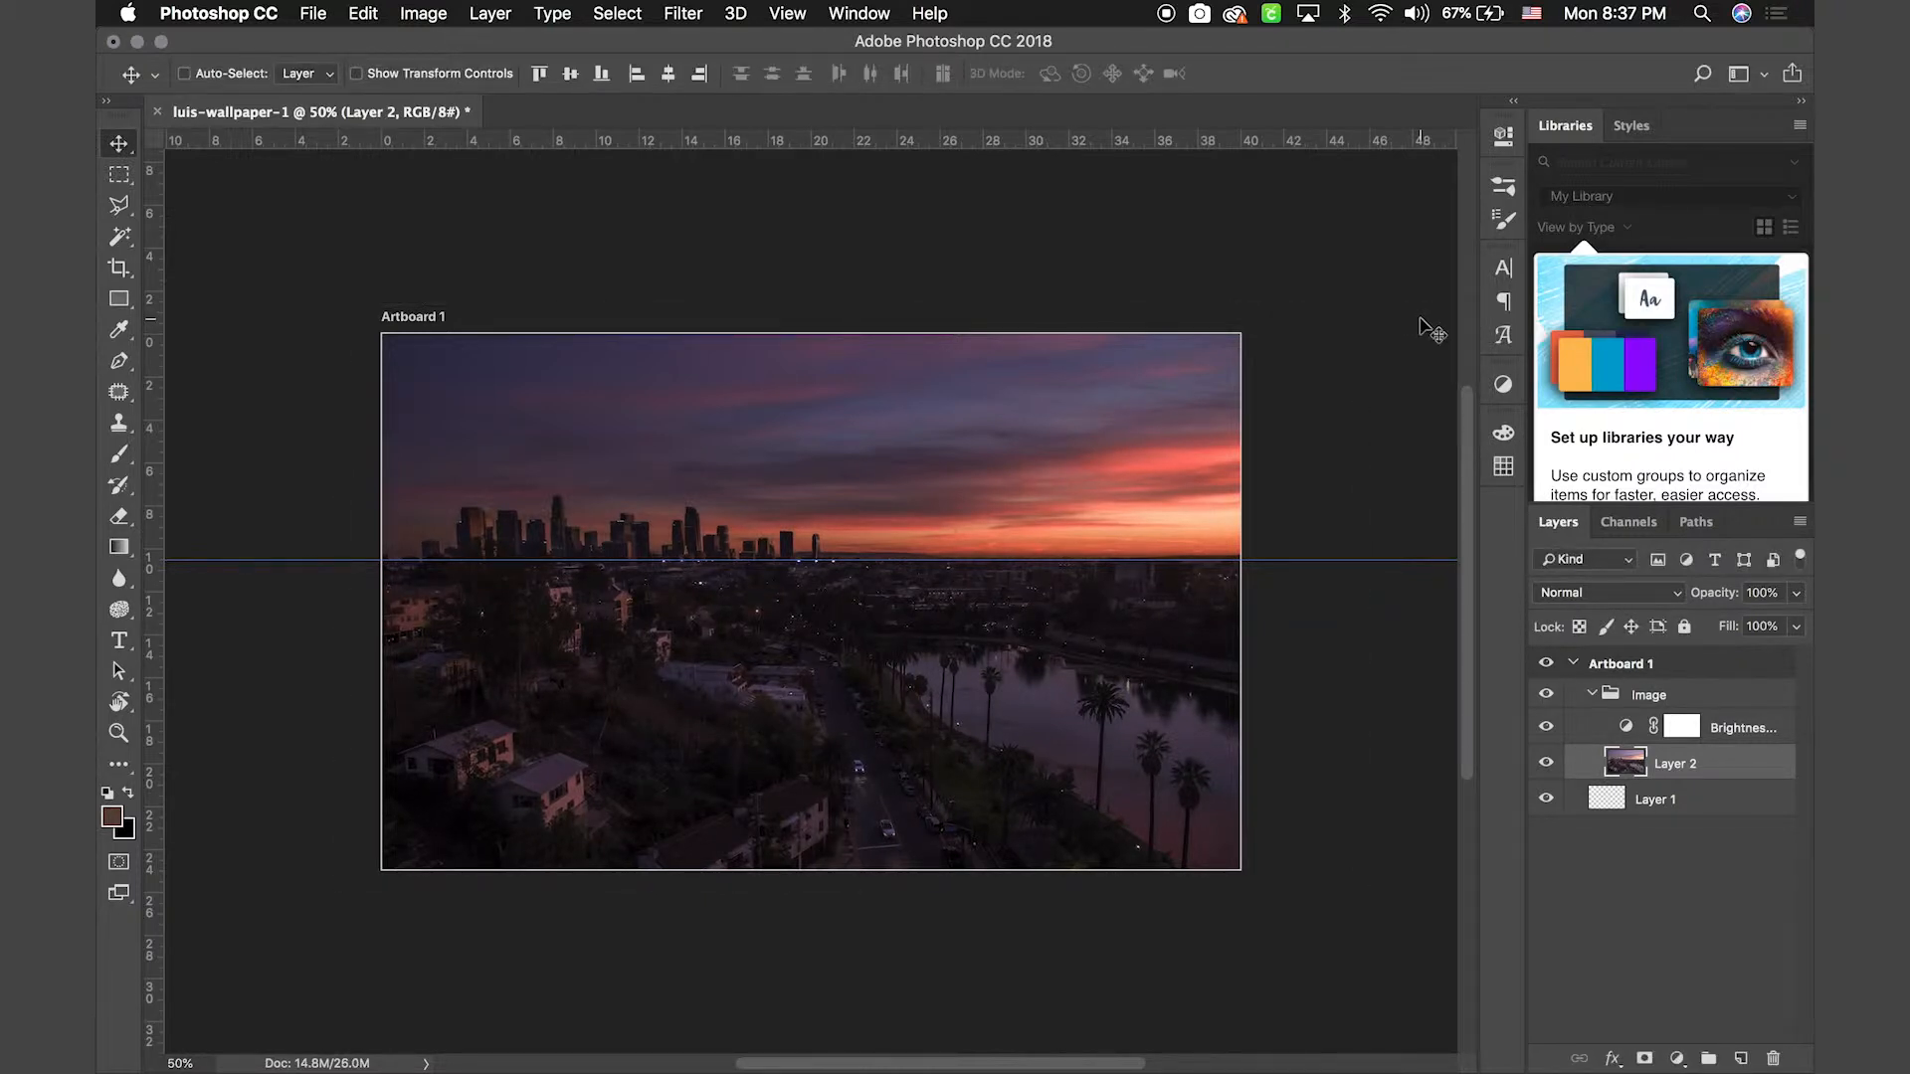
key("super+plus")
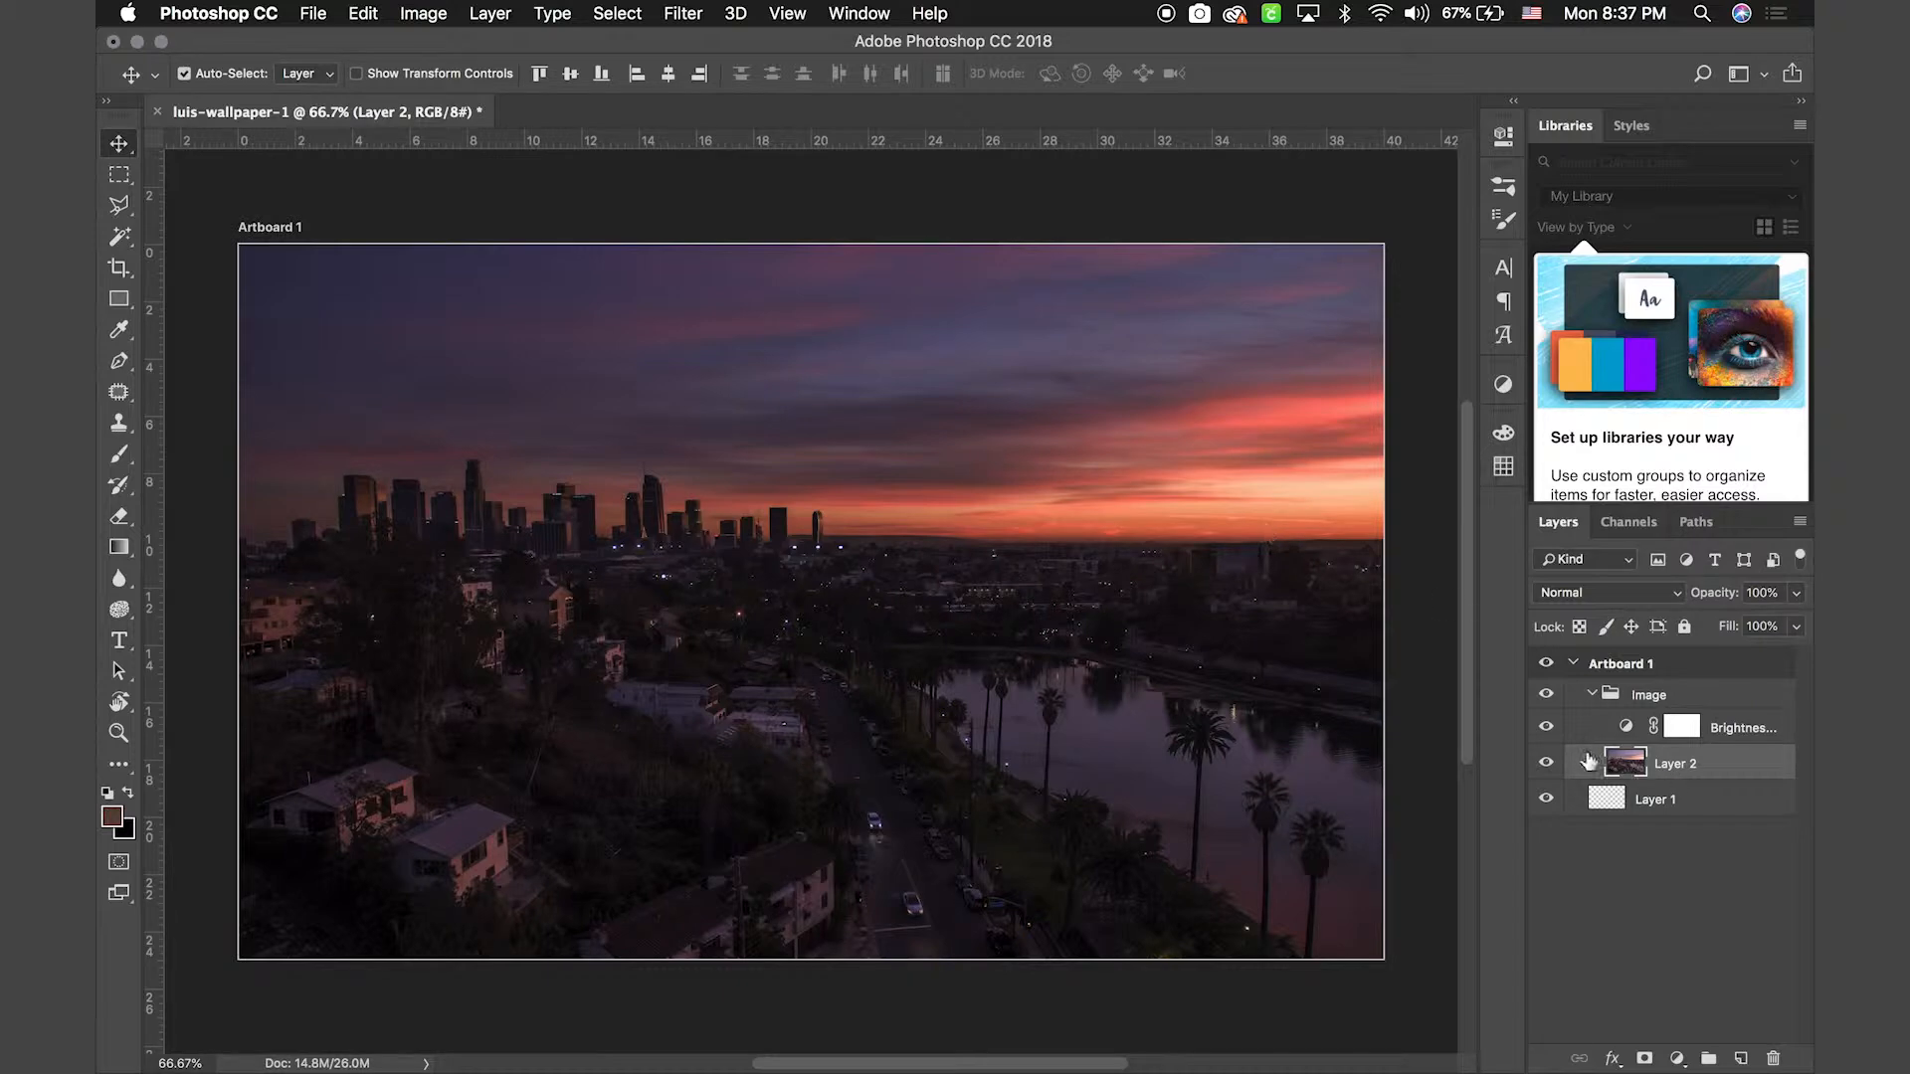
Put the Brightness/Contrast adjustment layer into its own group inside Image and name that group Effects
left_click(1545, 727)
left_click(1545, 728)
left_click(1729, 727)
key("super+g")
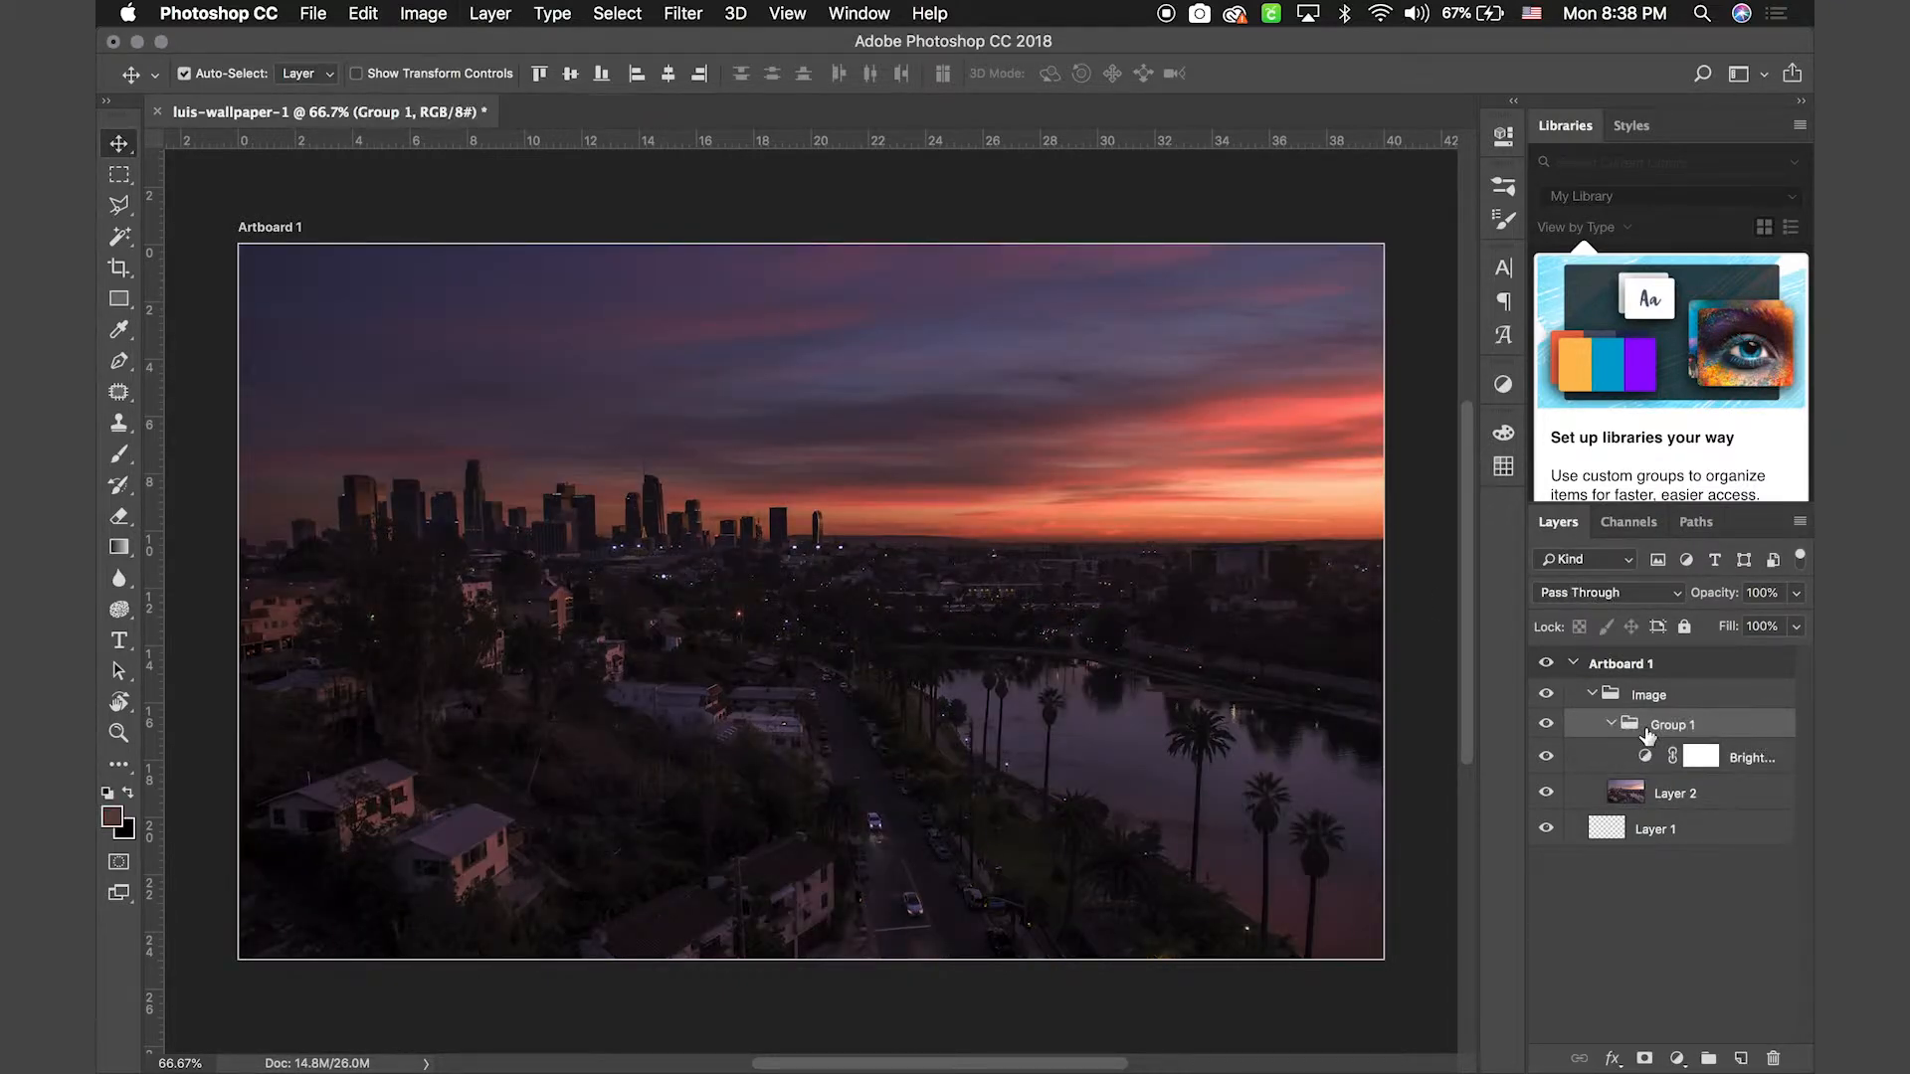
double_click(1699, 724)
key("Escape")
type("Effects")
key("Return")
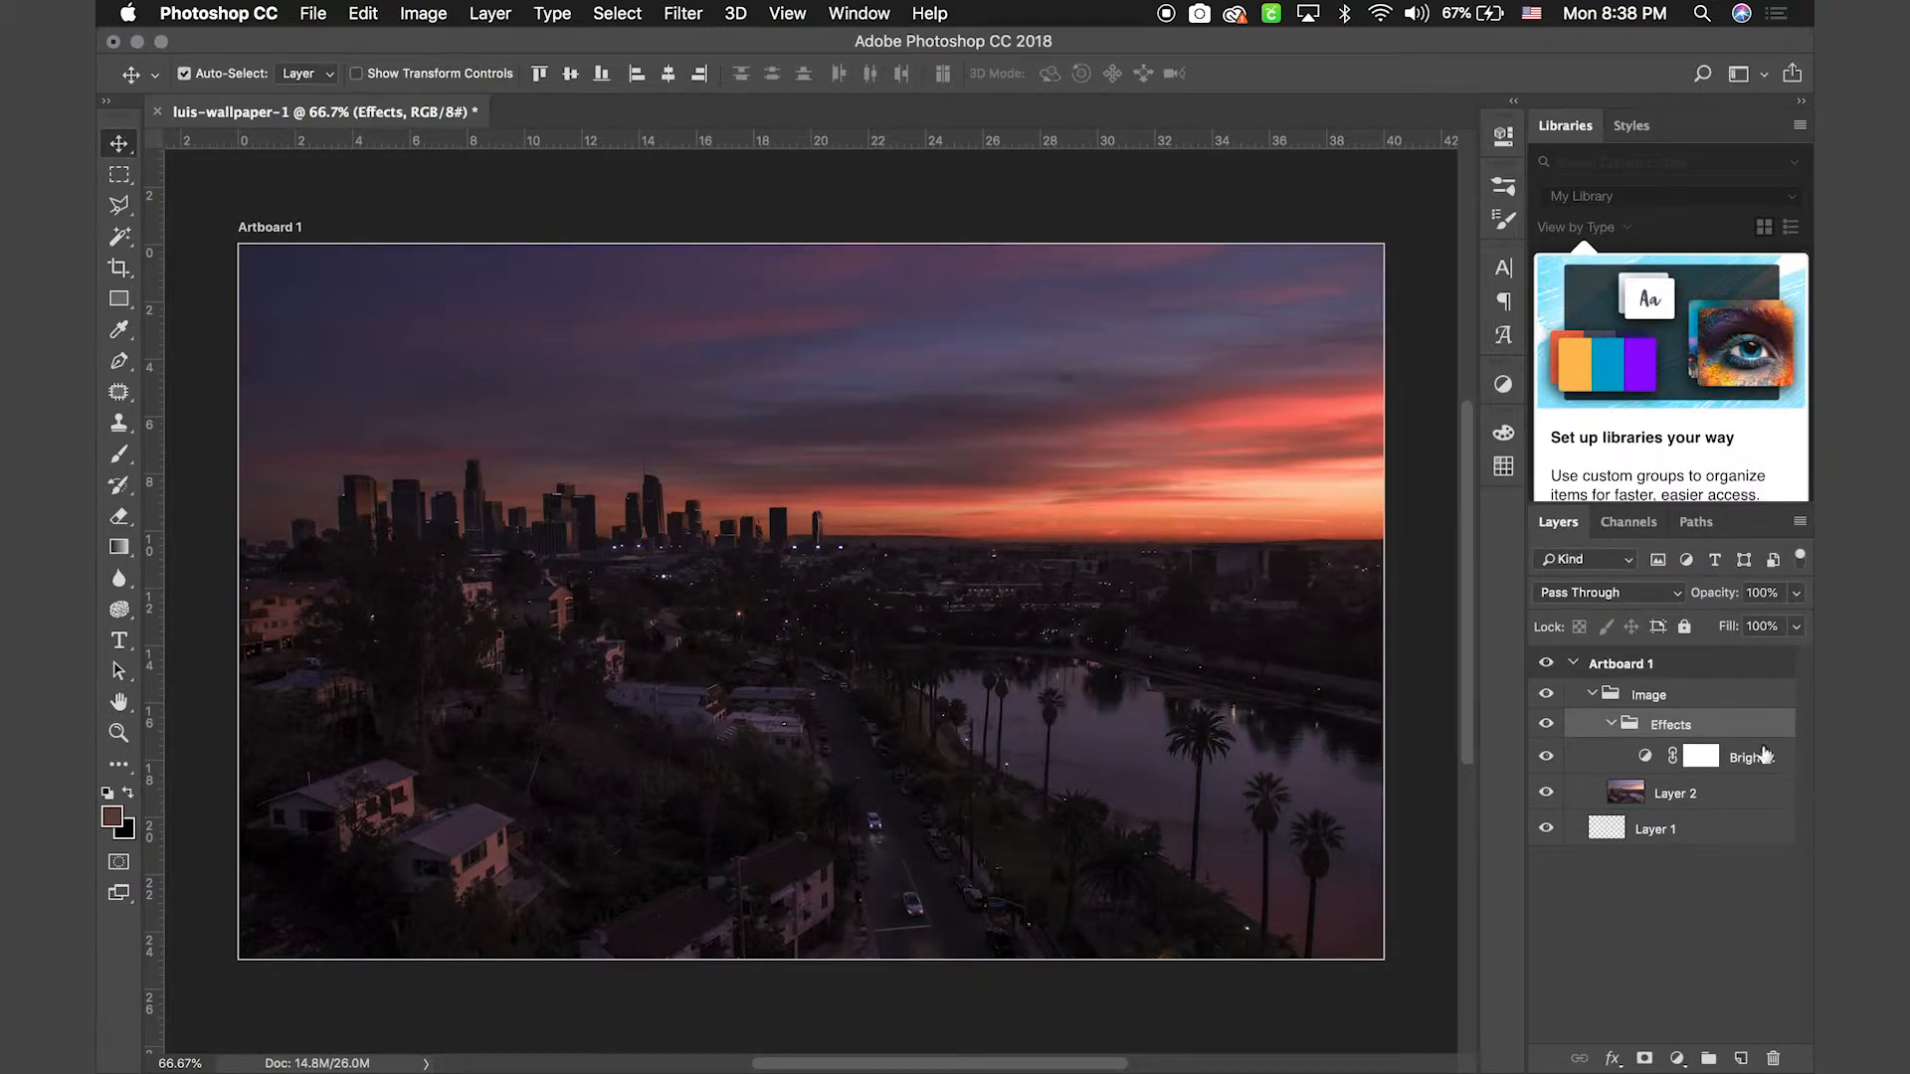
Add a Levels adjustment layer in the Effects group with output levels 15 and 231 and midtones 0.78, and compare its effect
left_click(1678, 1059)
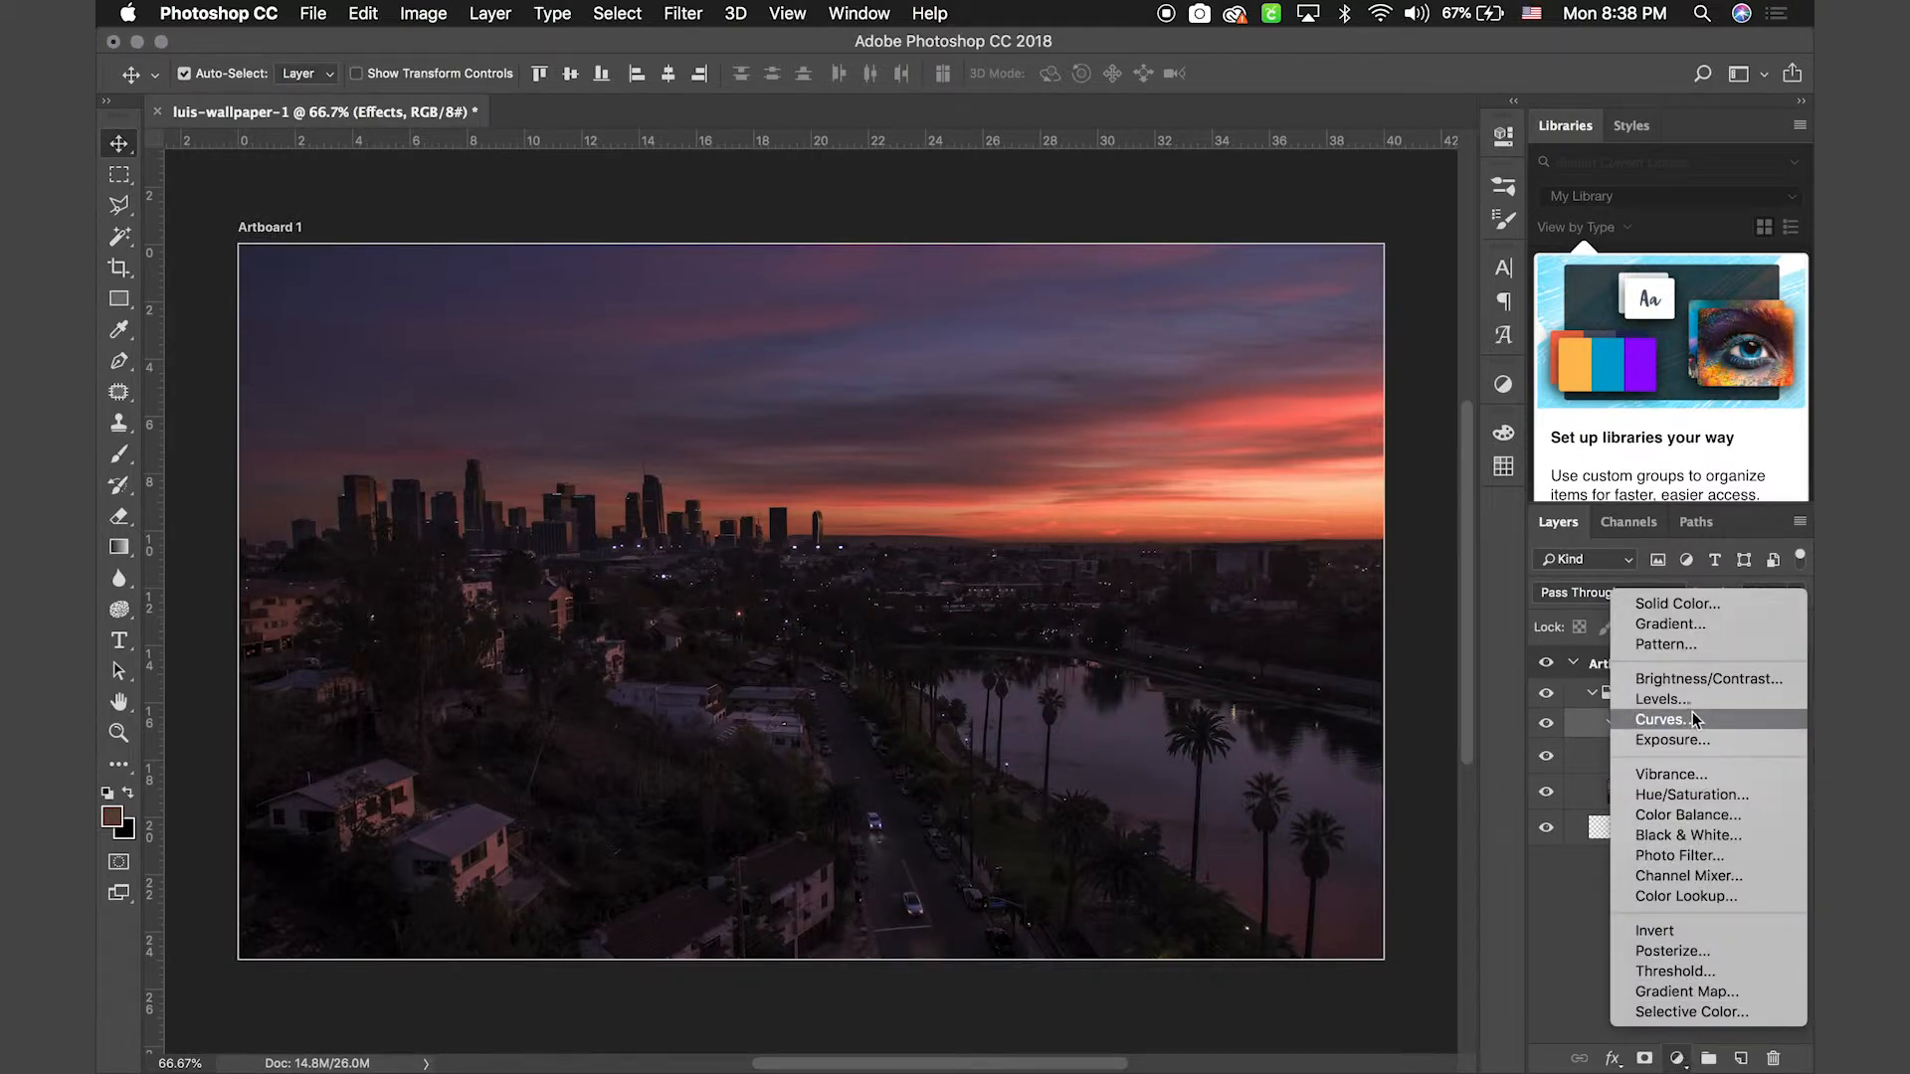
left_click(1681, 681)
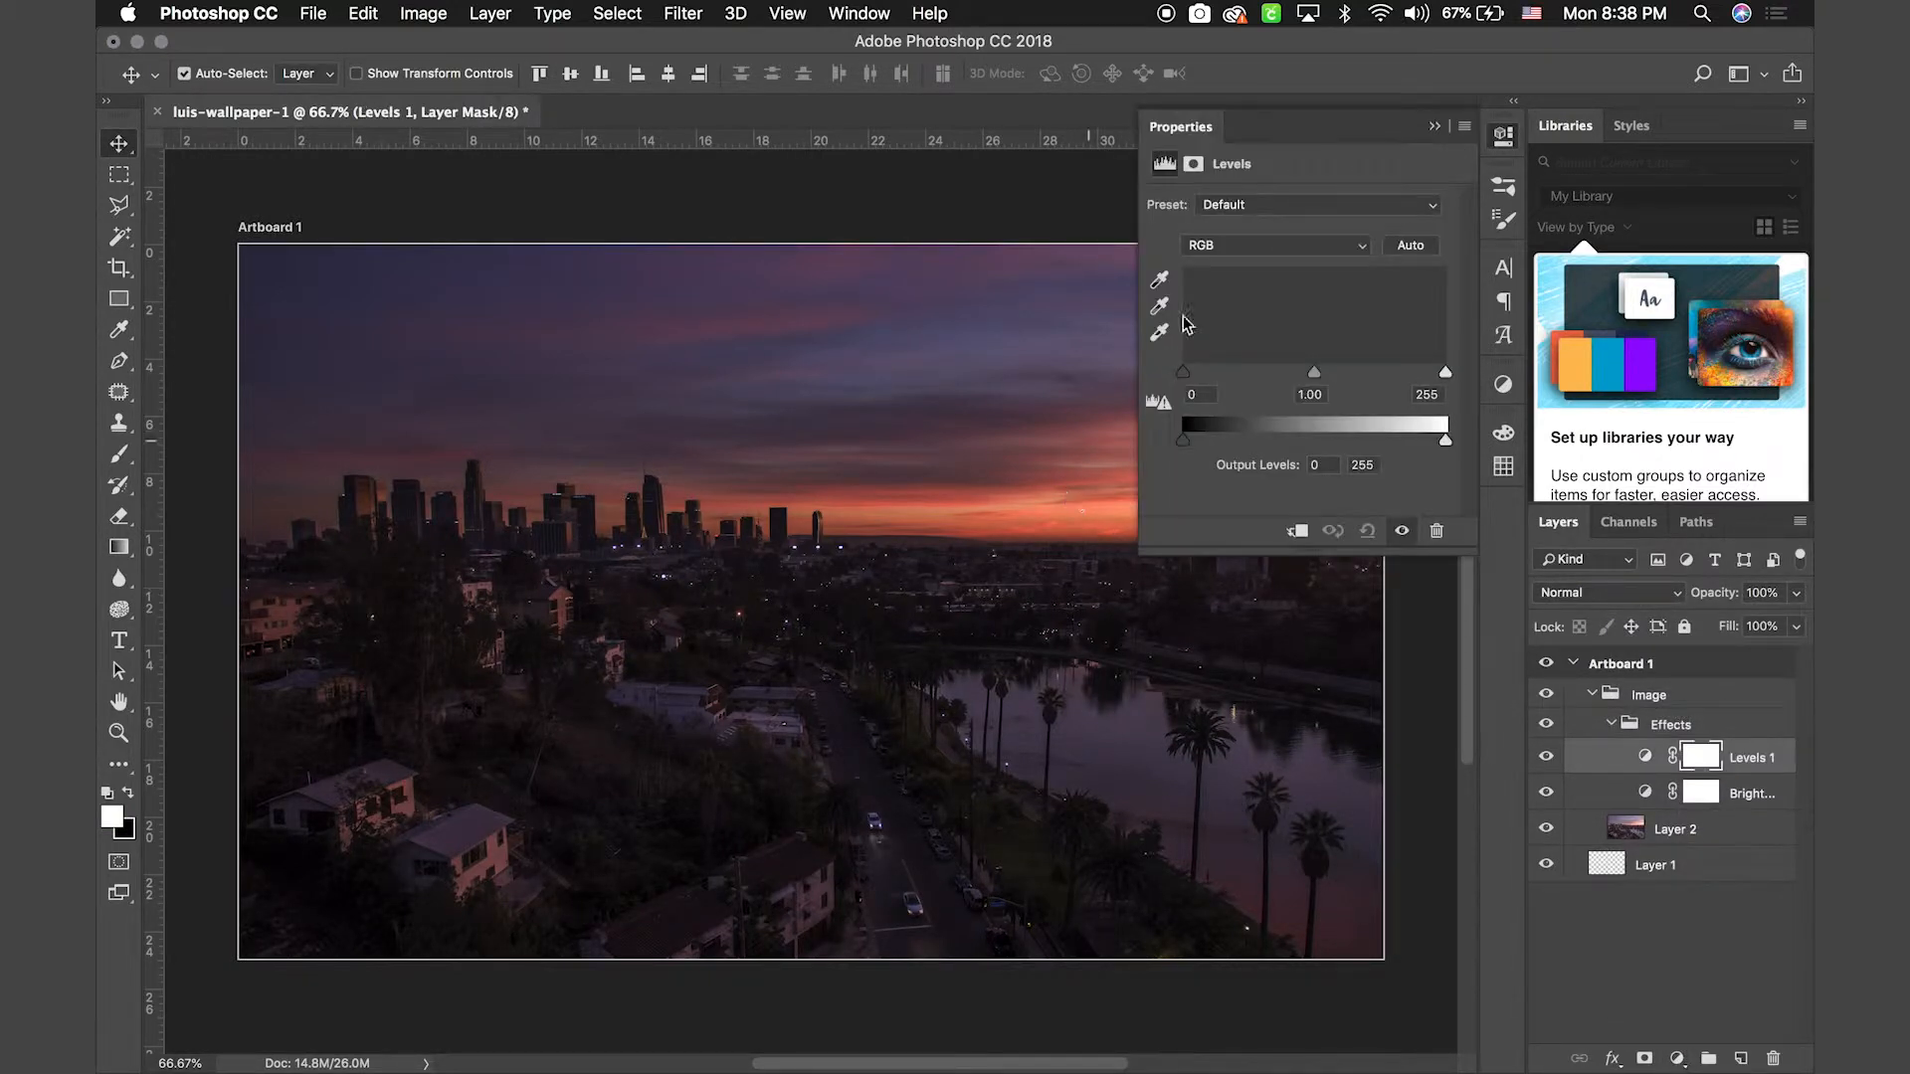
mouse_move(1184, 440)
left_mouse_down()
mouse_move(1213, 433)
mouse_move(1197, 435)
left_mouse_up()
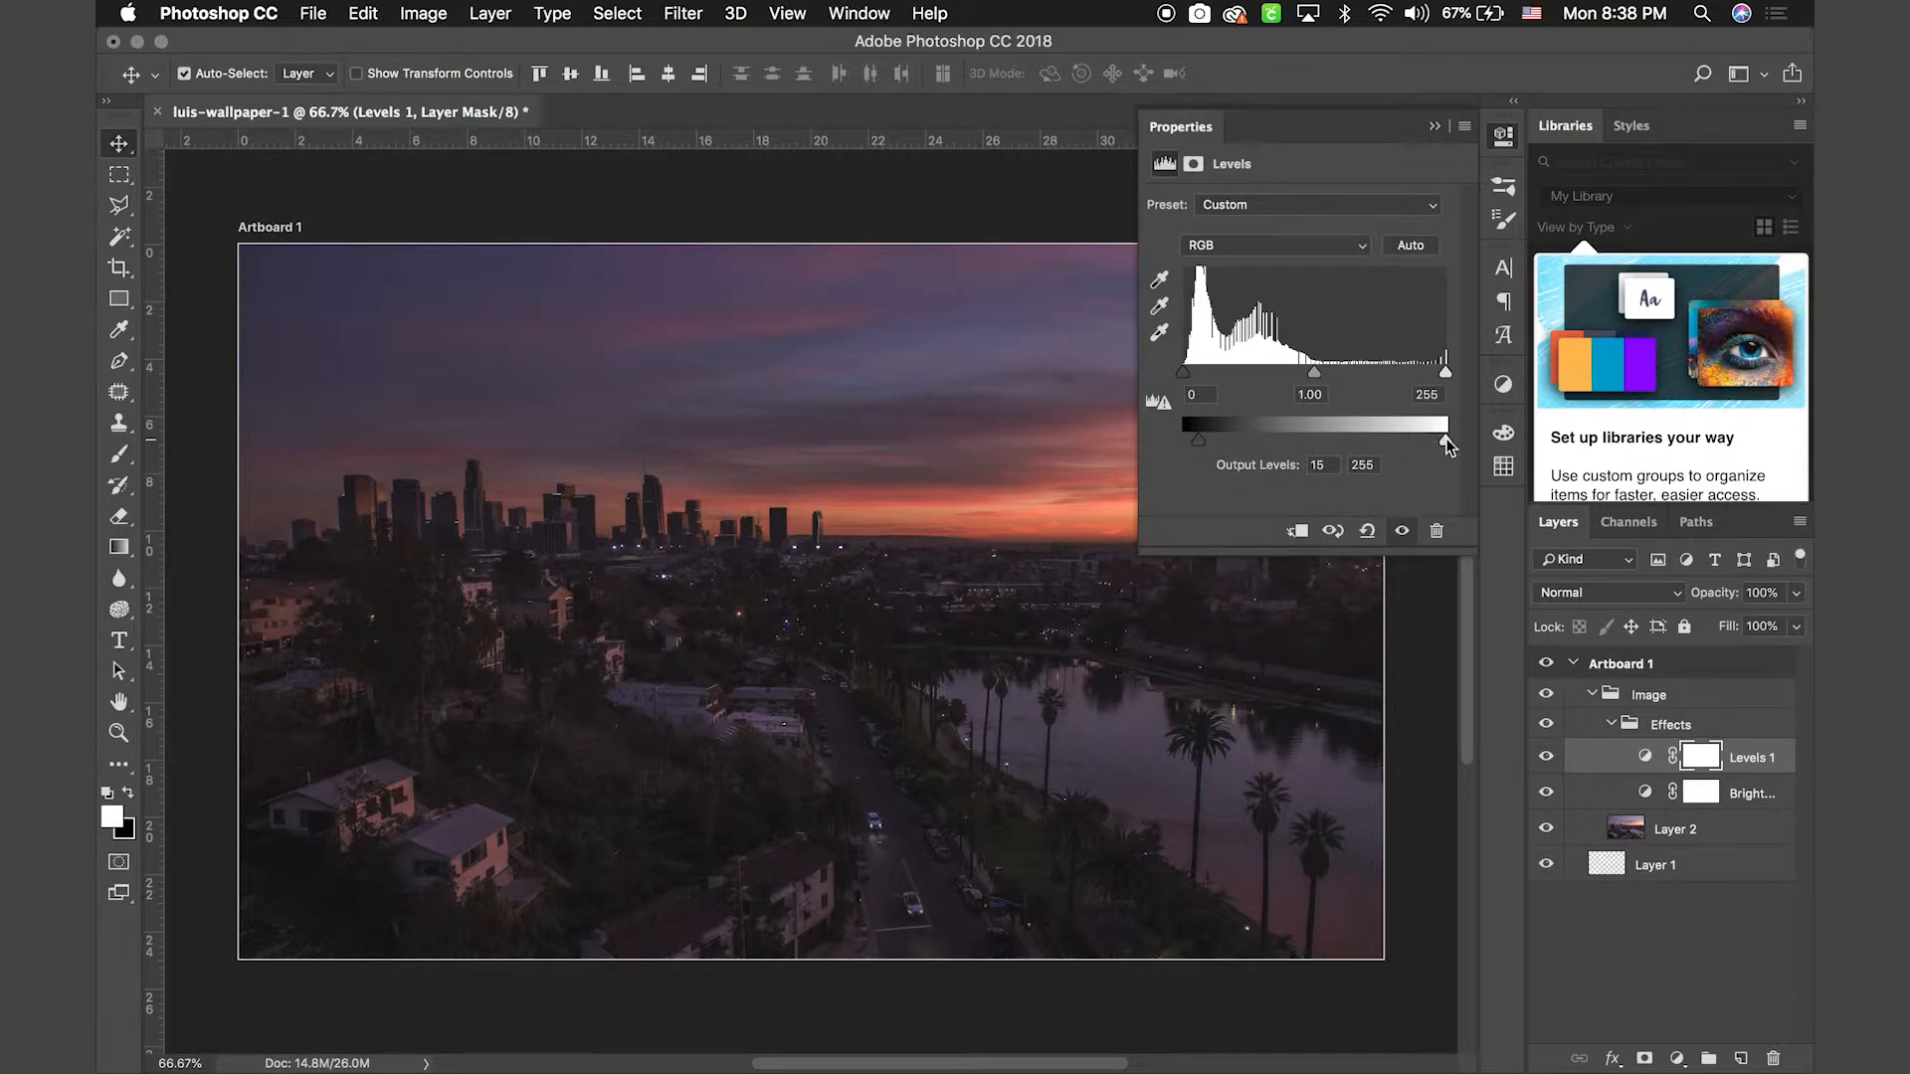
left_click_drag(1445, 440, 1425, 438)
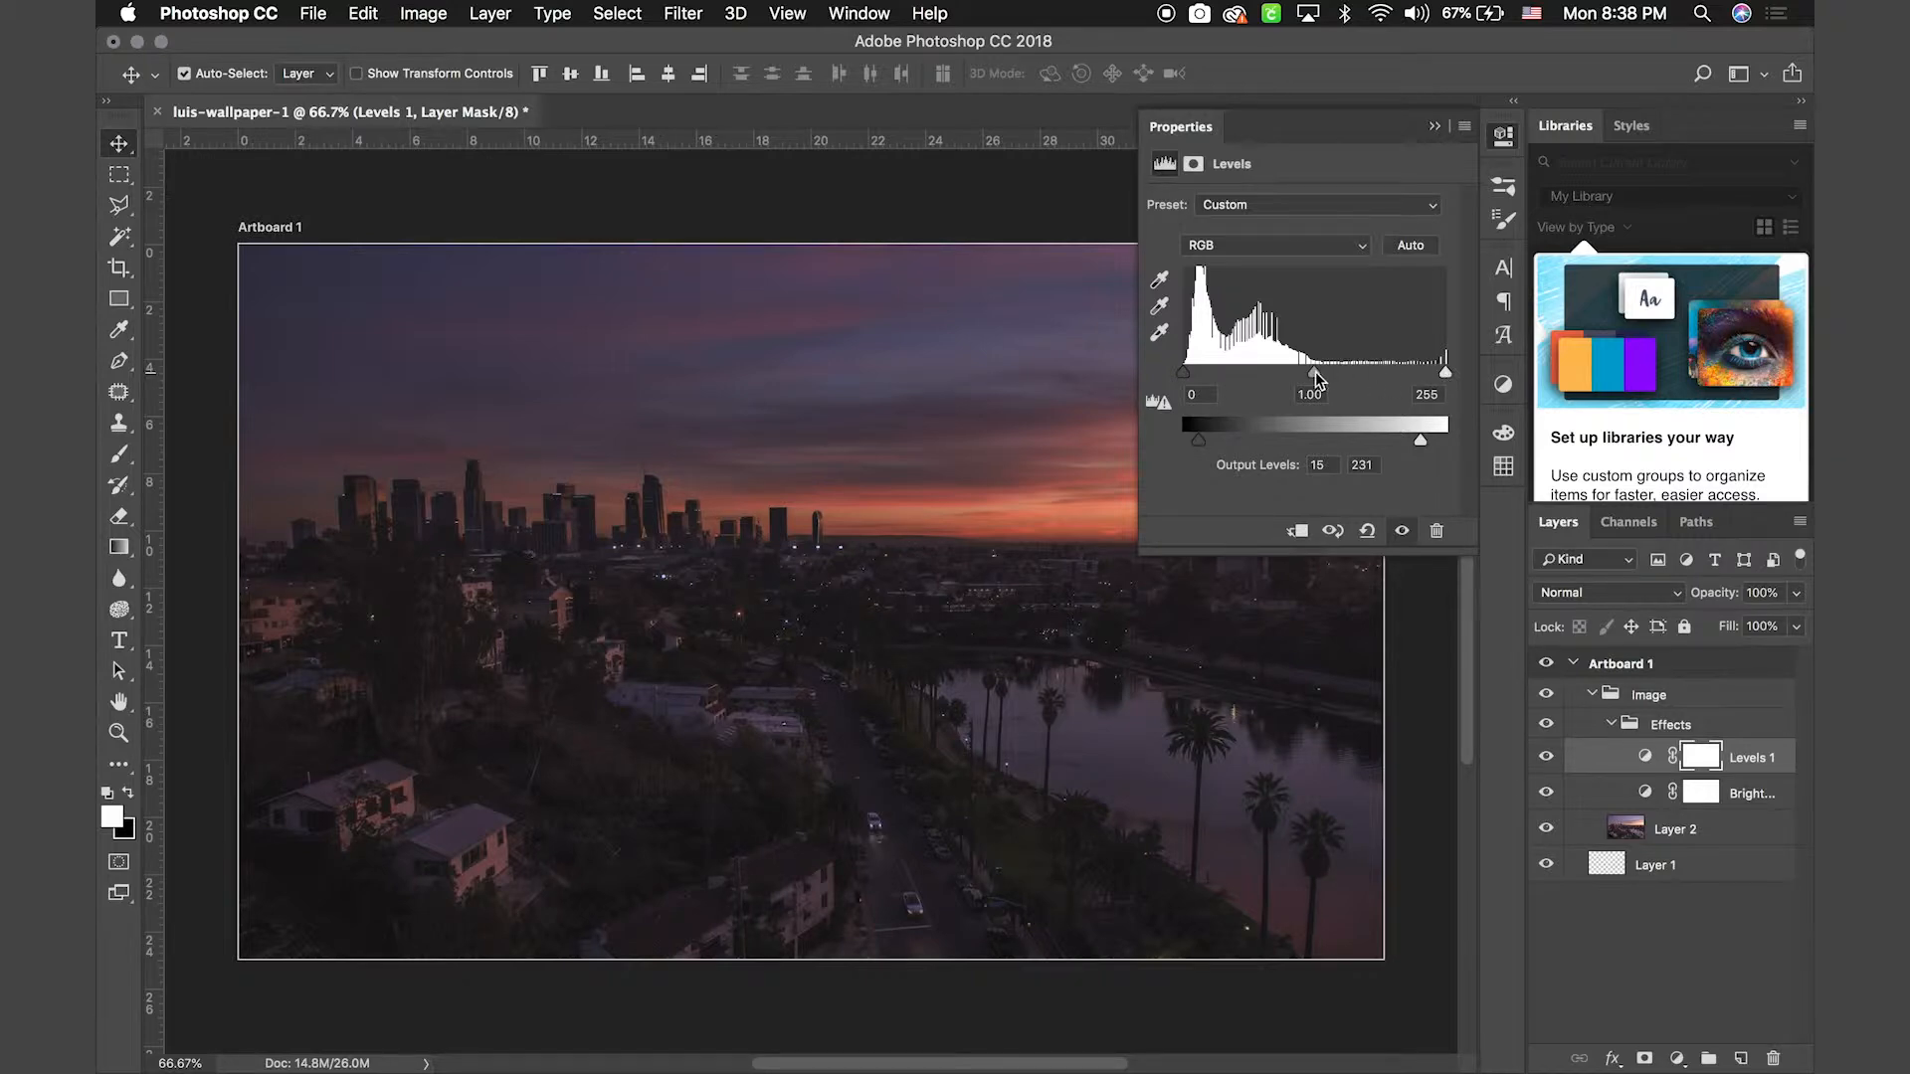
mouse_move(1315, 377)
left_mouse_down()
mouse_move(1268, 379)
mouse_move(1361, 379)
mouse_move(1335, 368)
left_mouse_up()
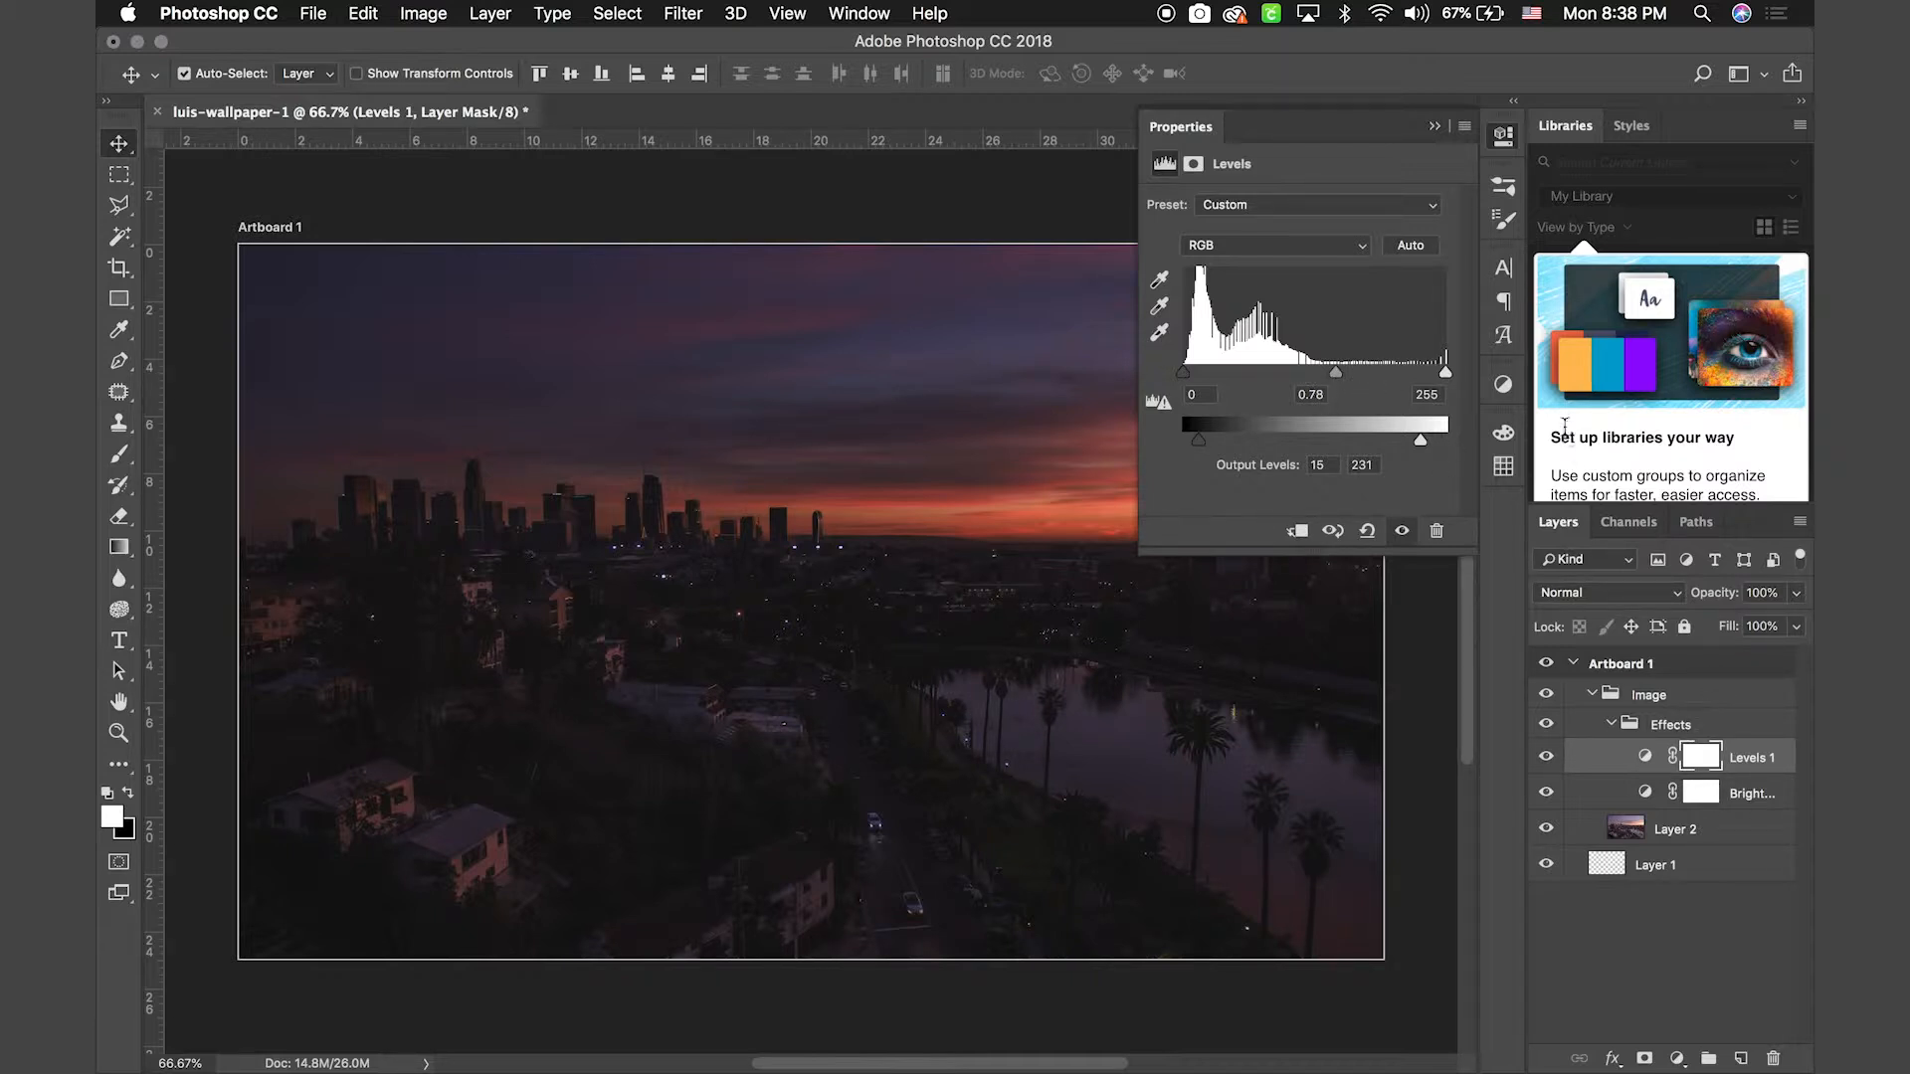
left_click(1644, 756)
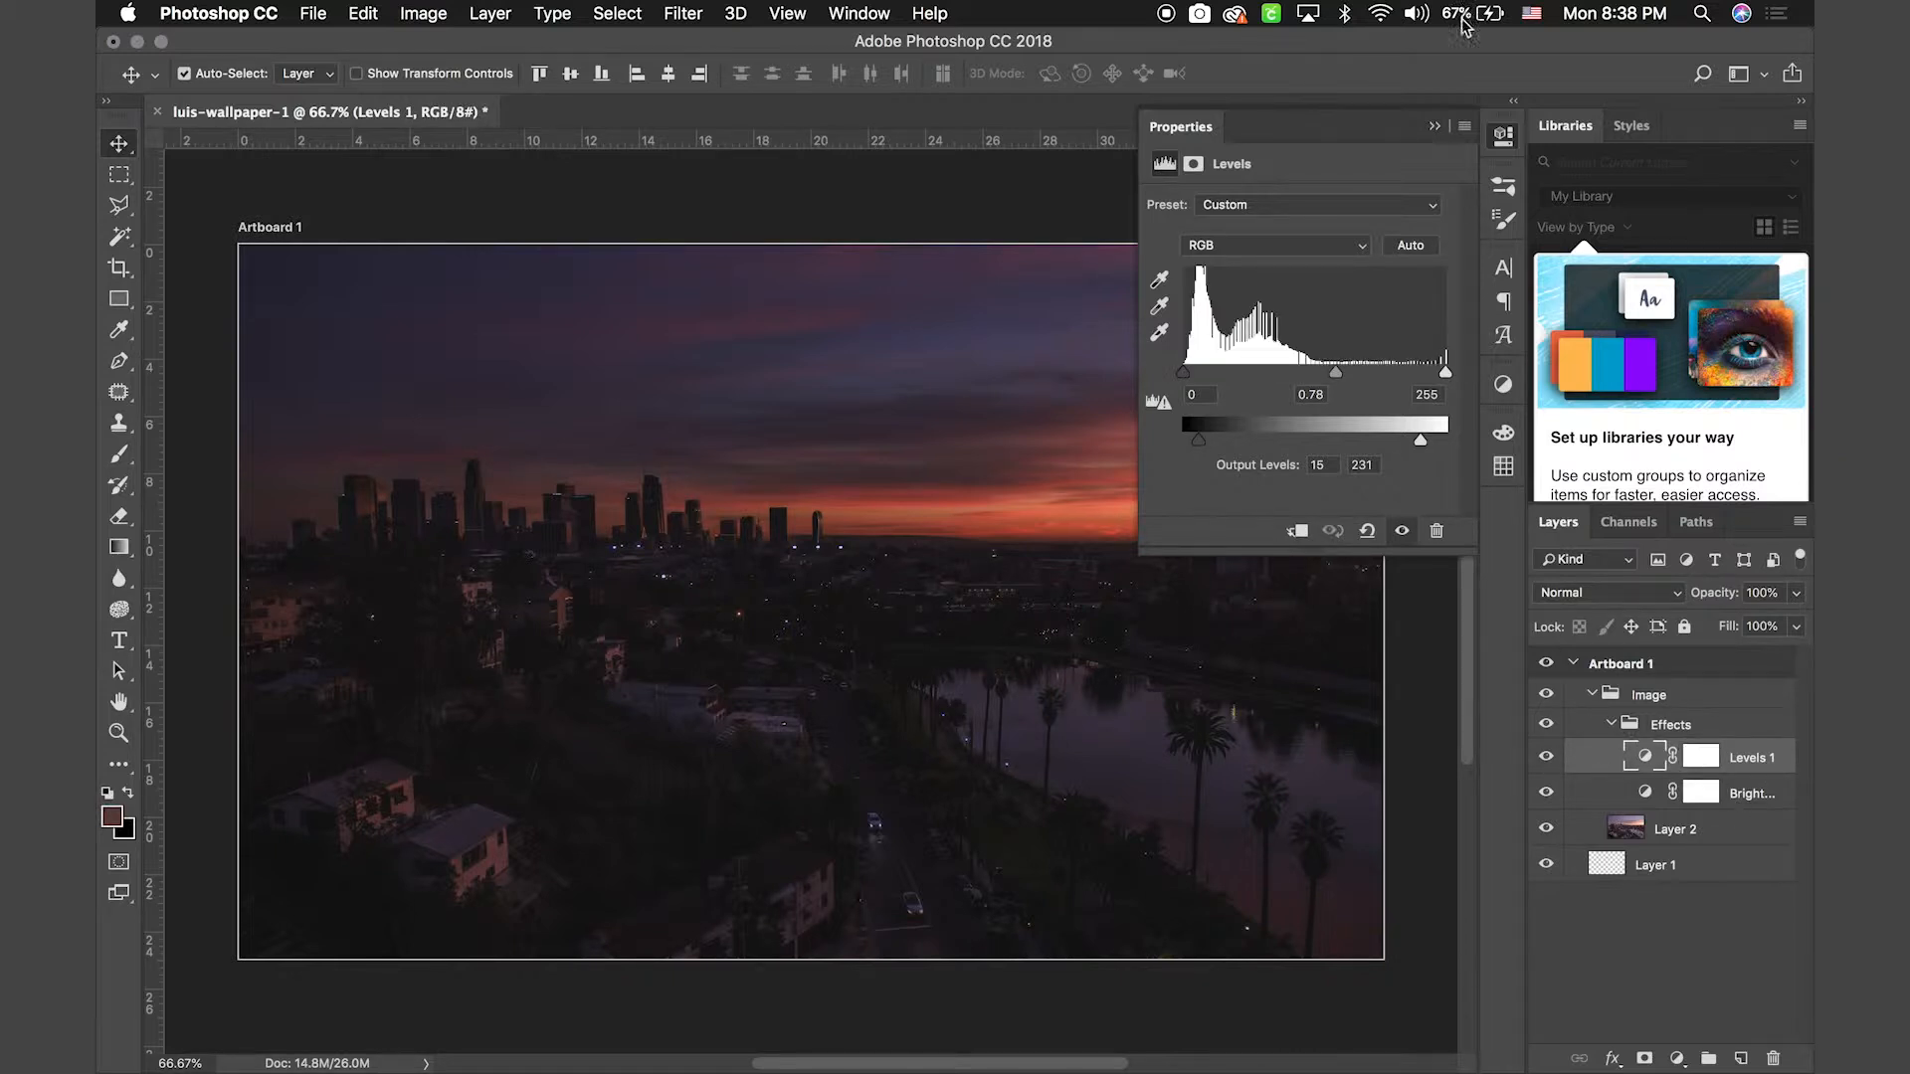
left_click(1434, 126)
left_click(1547, 758)
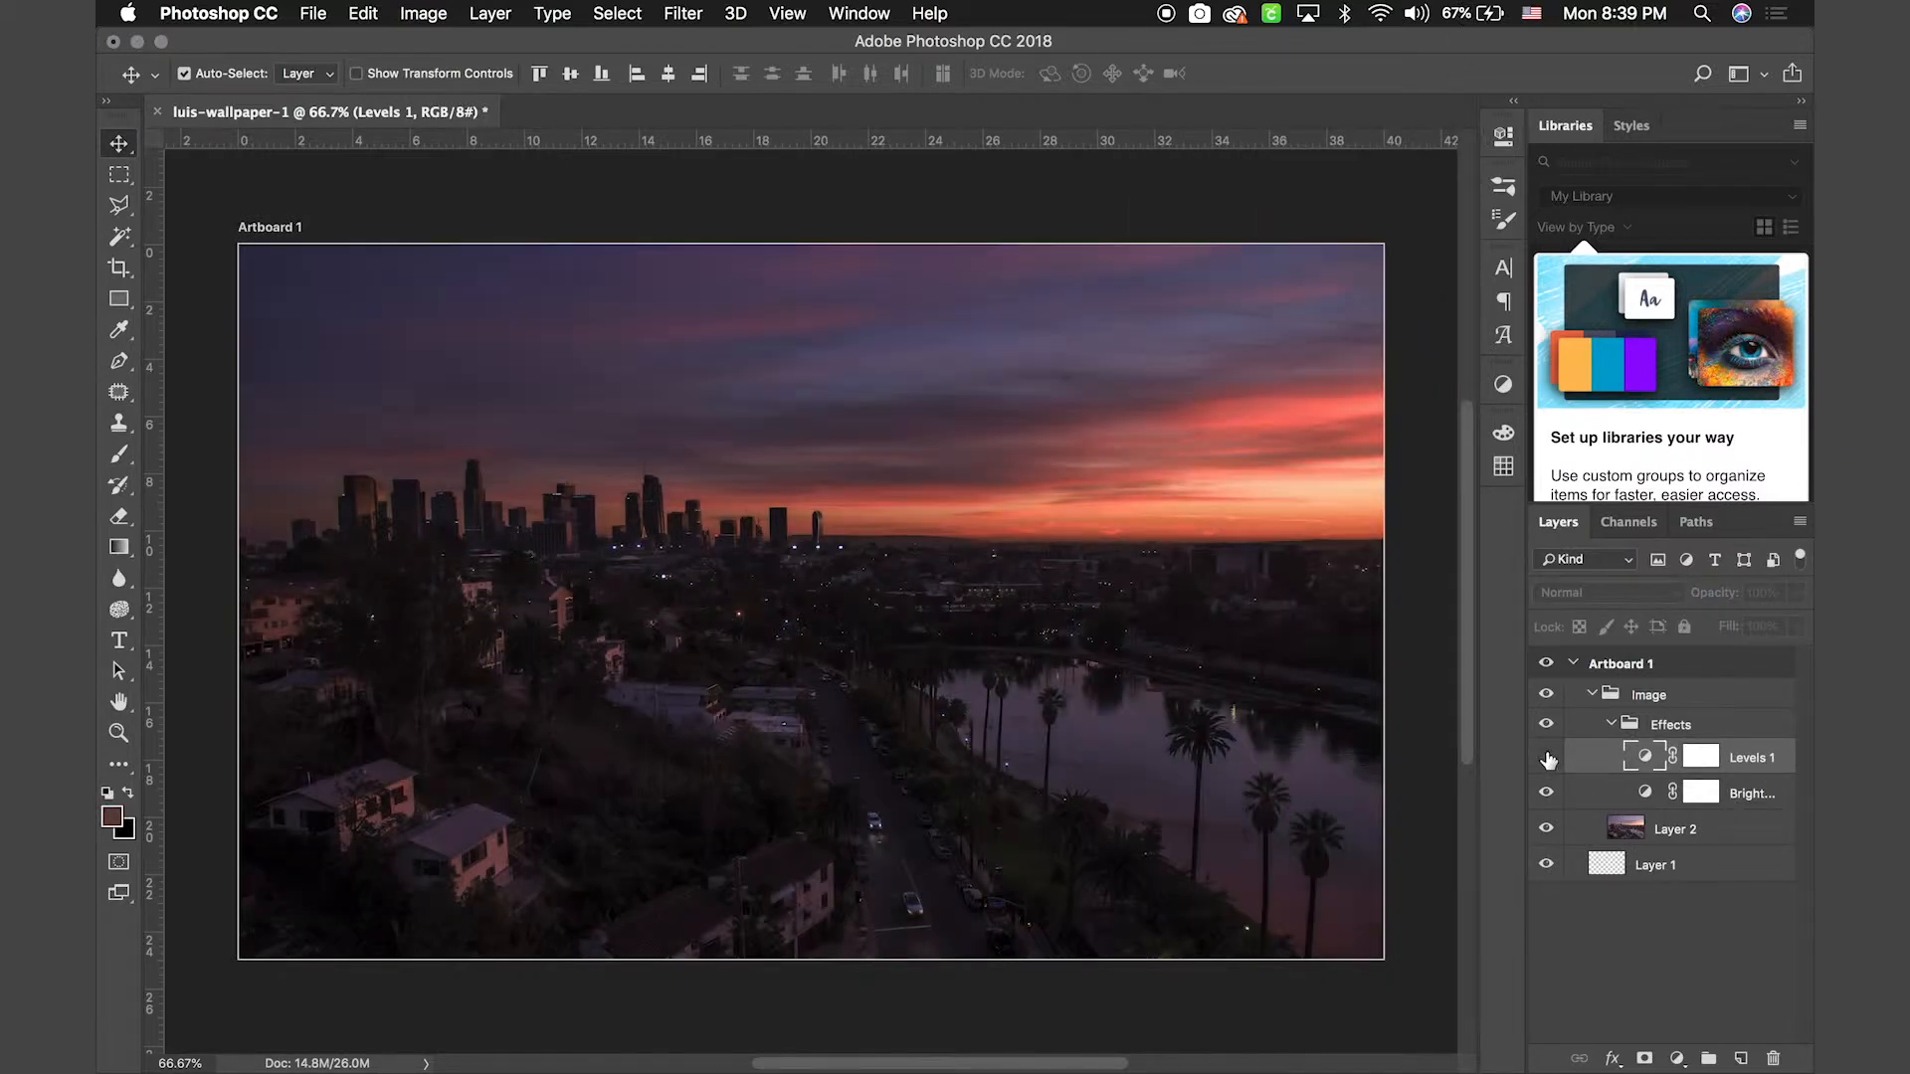
left_click(1547, 758)
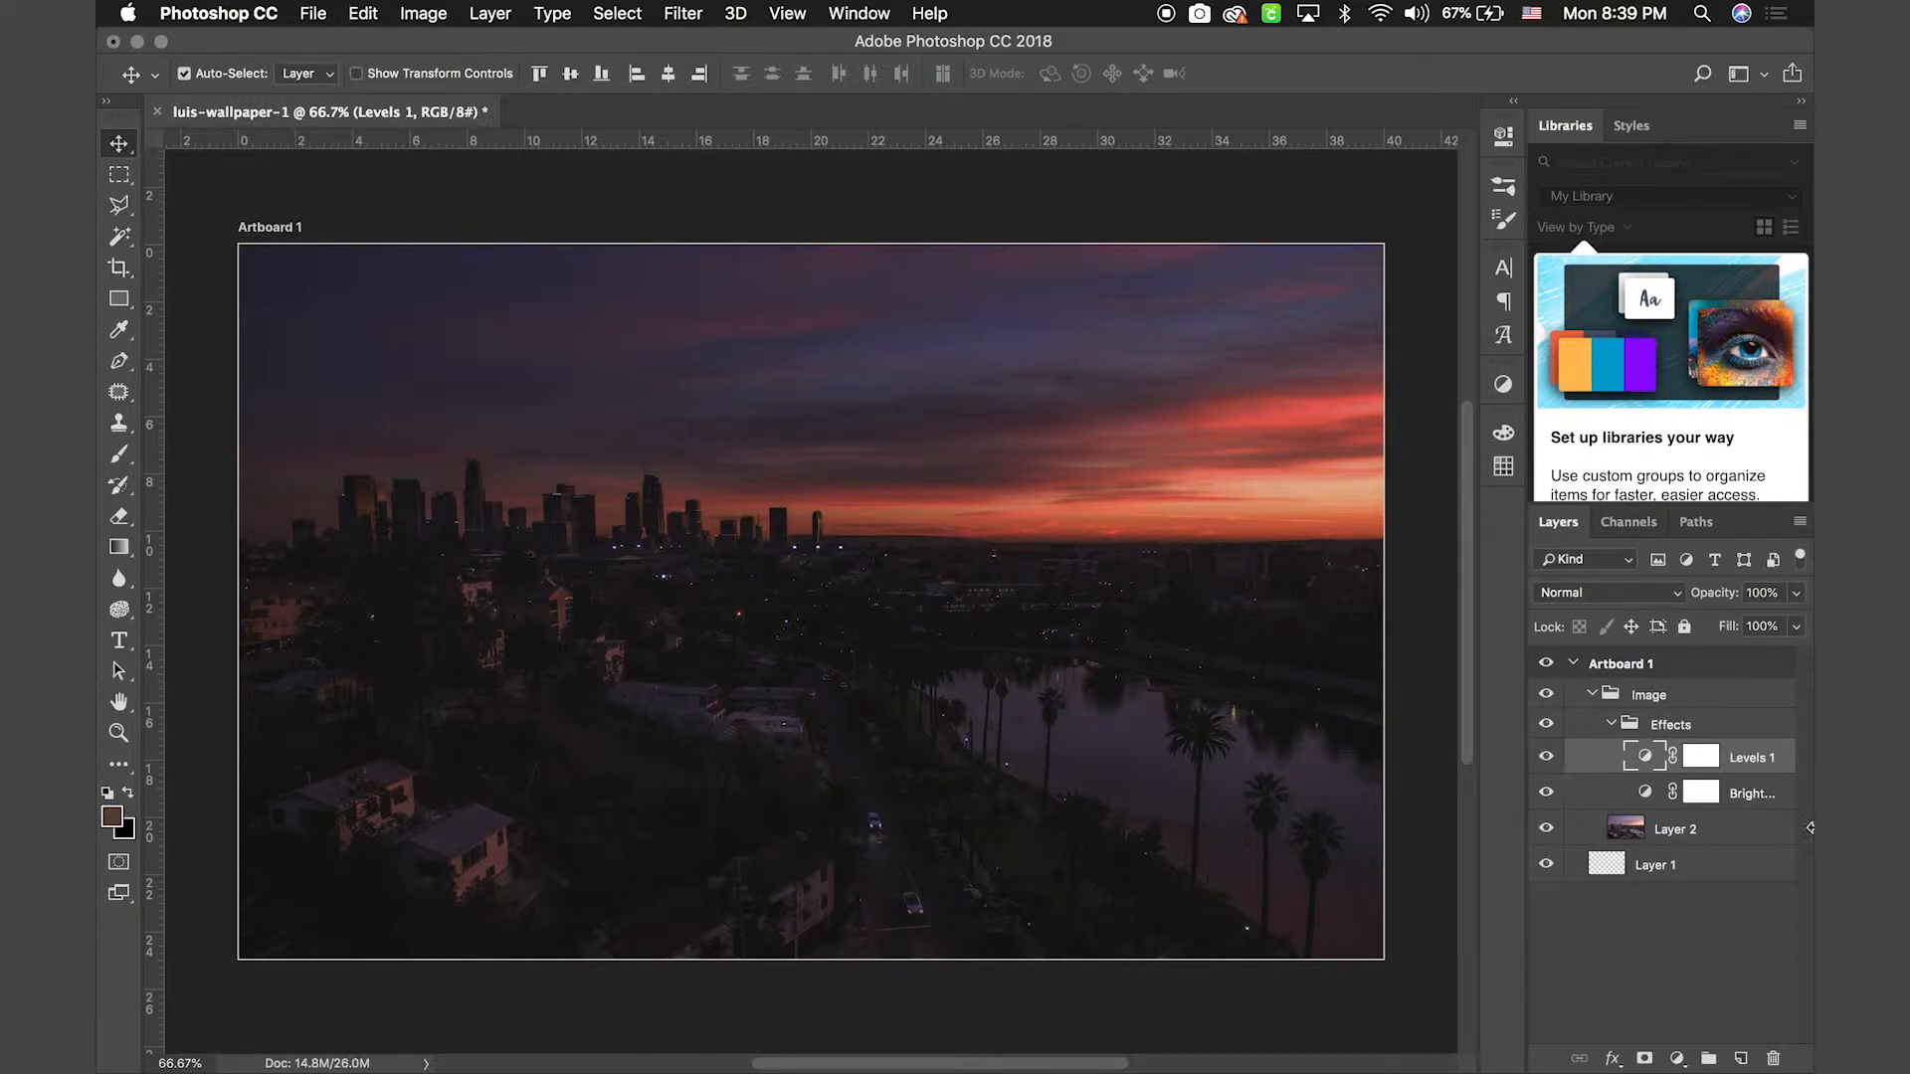
Add a Curves adjustment layer above Levels with a shadow point slightly raised and a highlight point pulled far down, and compare its effect
left_click(1677, 1058)
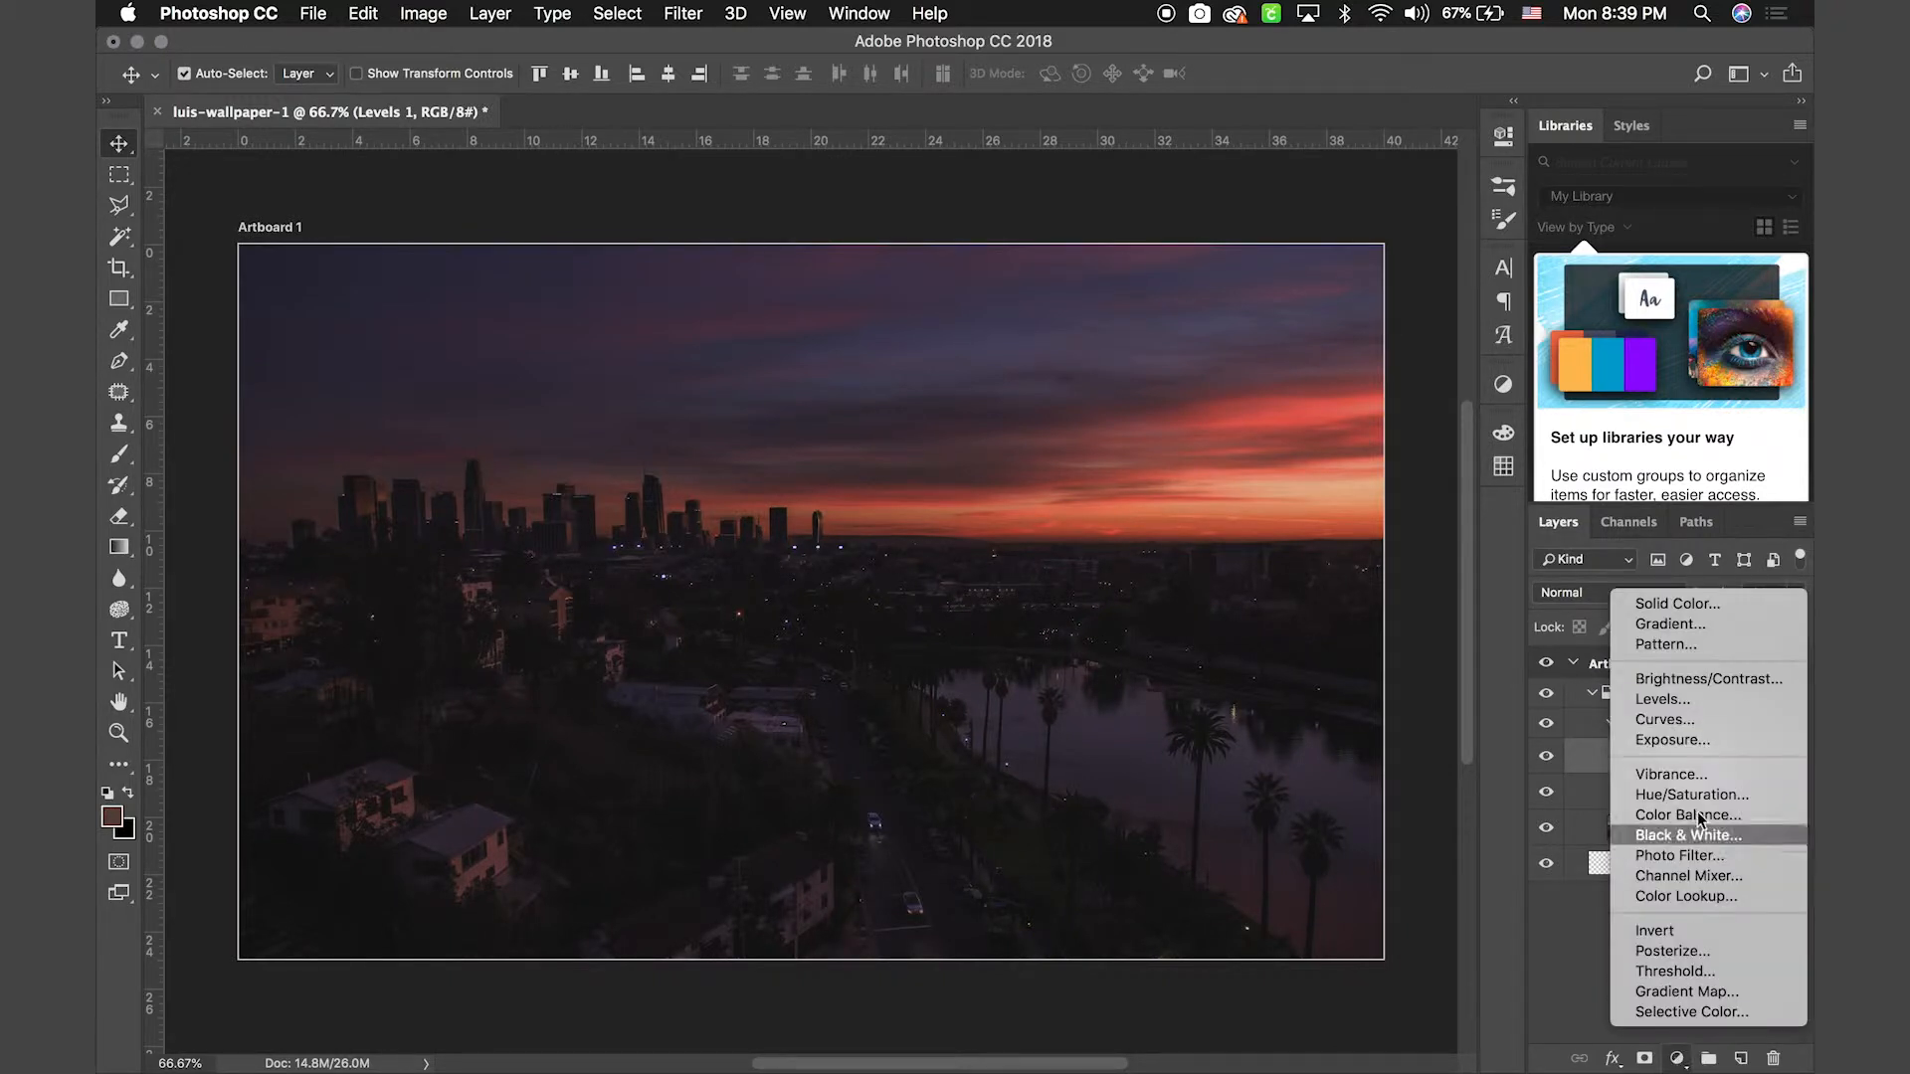
left_click(1691, 720)
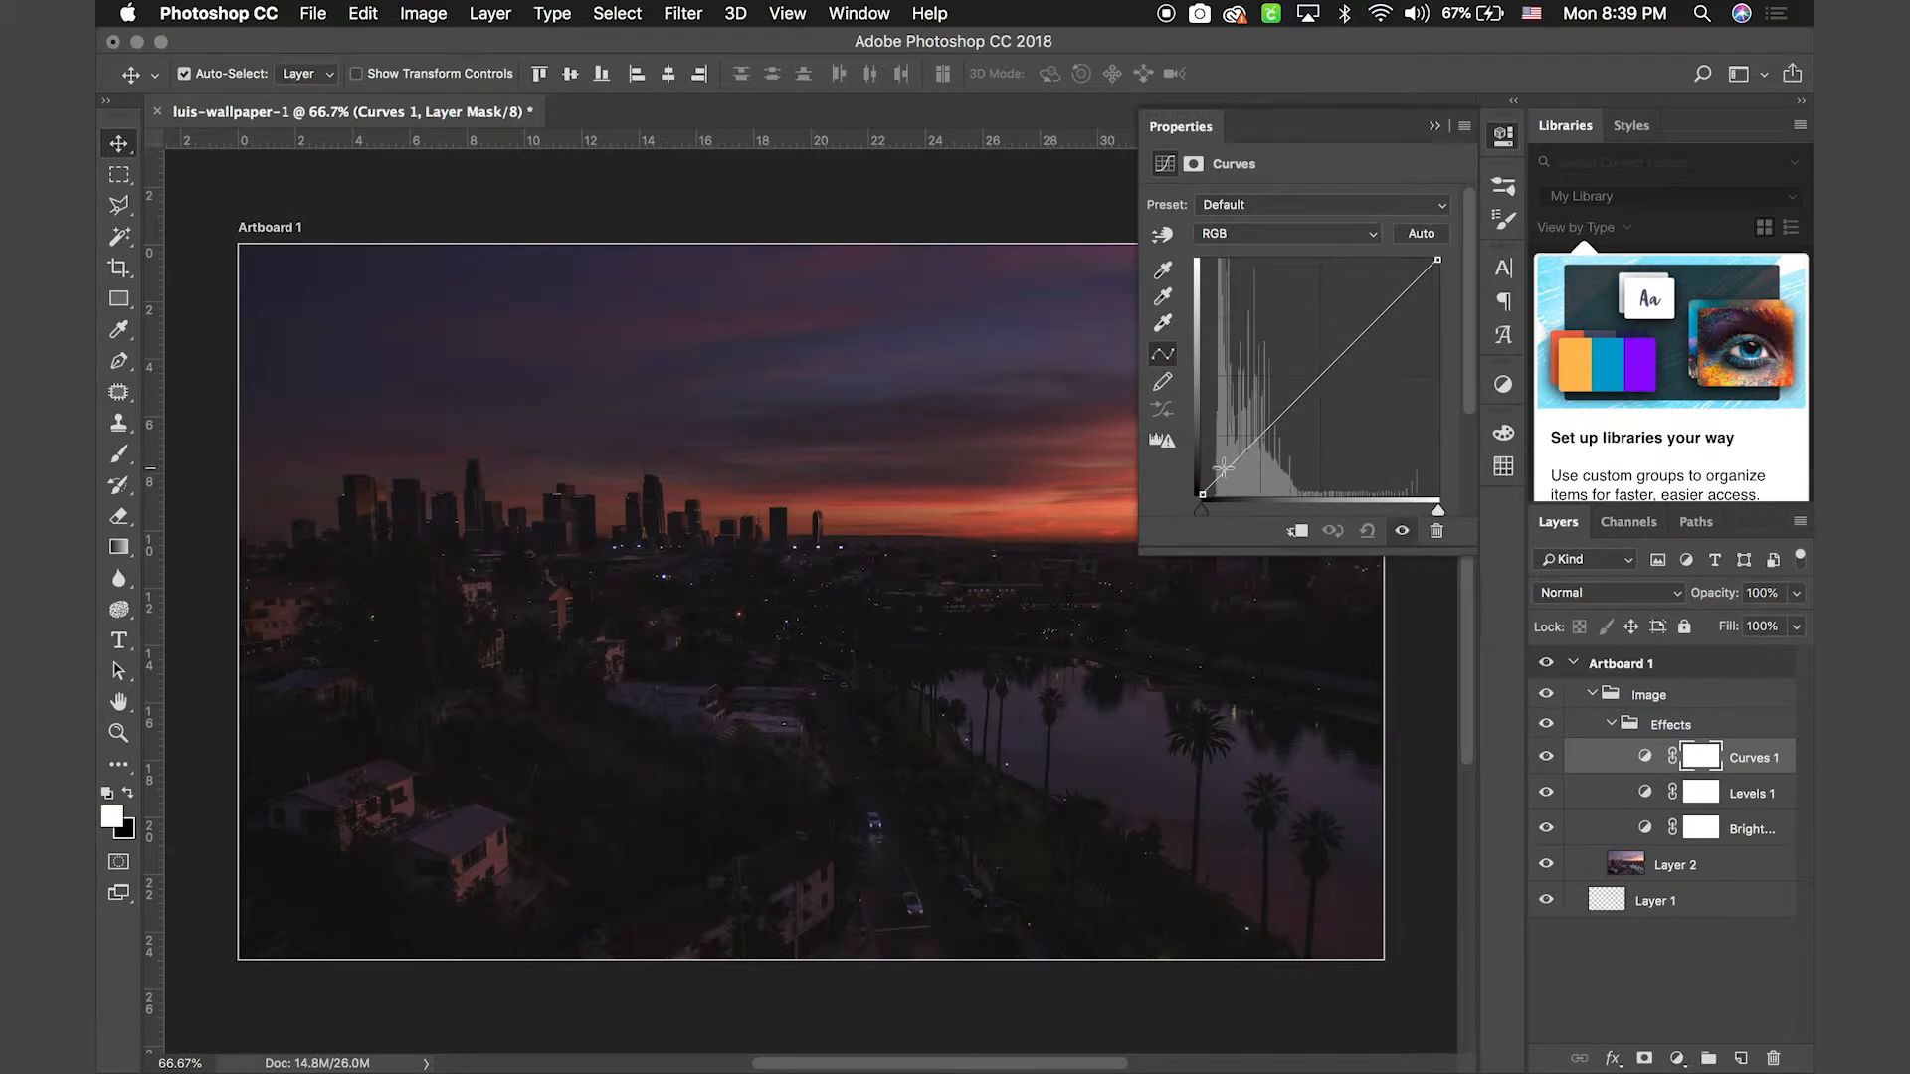
left_click_drag(1223, 469, 1236, 457)
left_click_drag(1356, 331, 1358, 411)
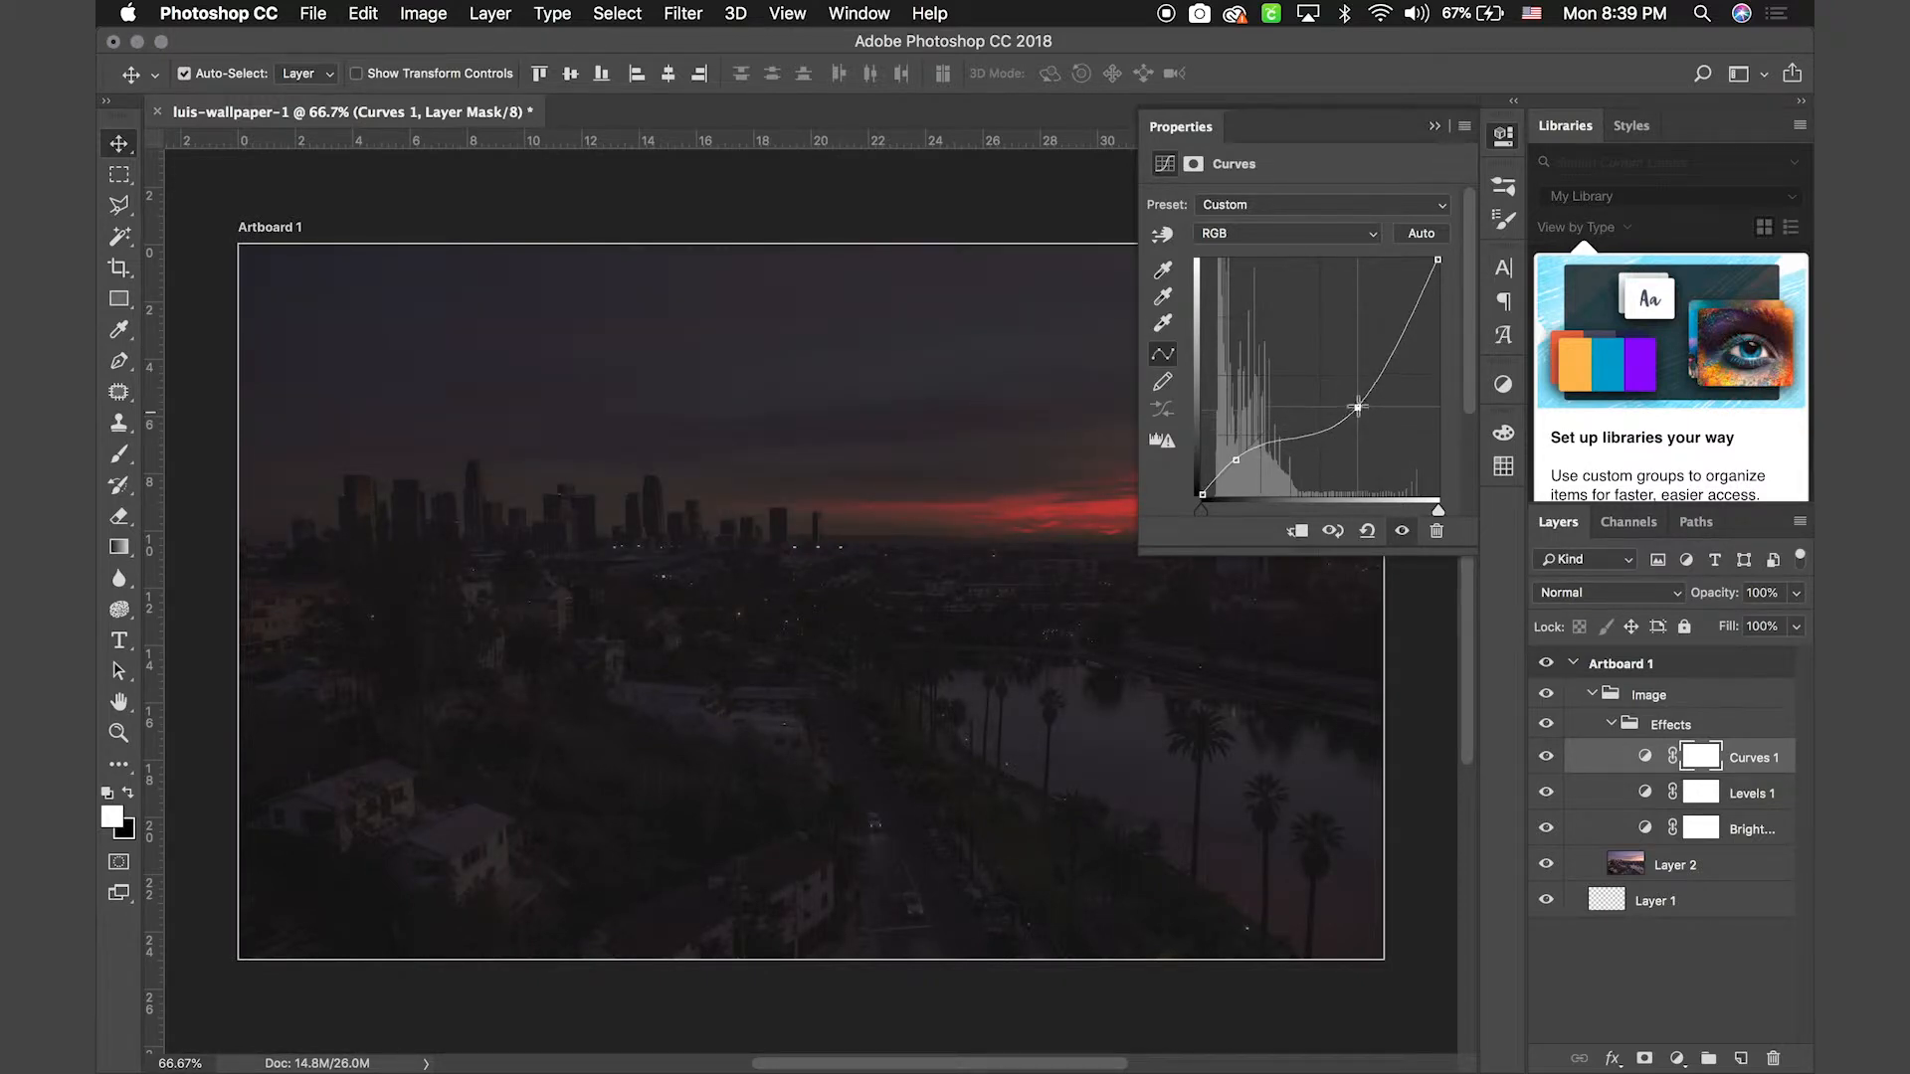
left_click(1434, 127)
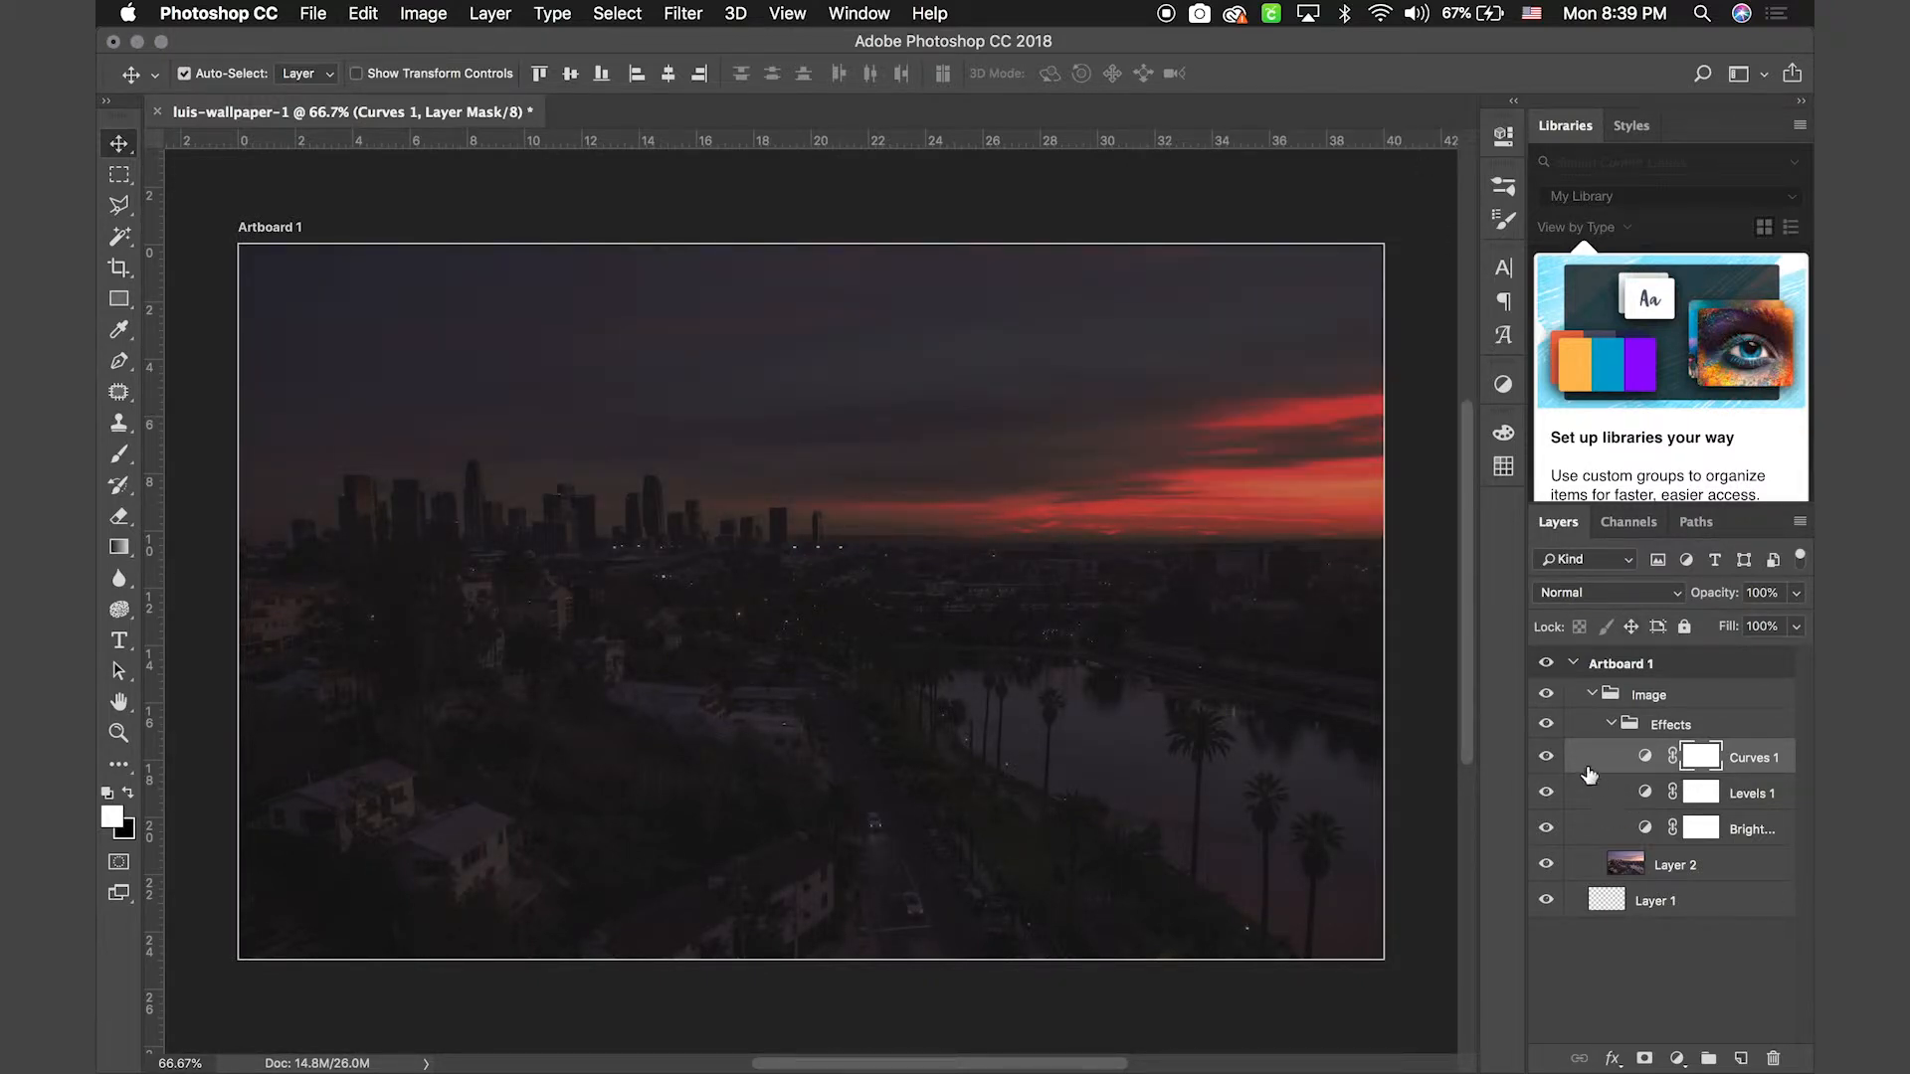
left_click(1548, 758)
left_click(1550, 759)
left_click(1547, 760)
left_click(1550, 759)
Raise the highlight point of the Curves adjustment back close to the diagonal and compare the picture with and without it
double_click(1644, 757)
left_click_drag(1360, 402, 1345, 346)
left_click(1435, 126)
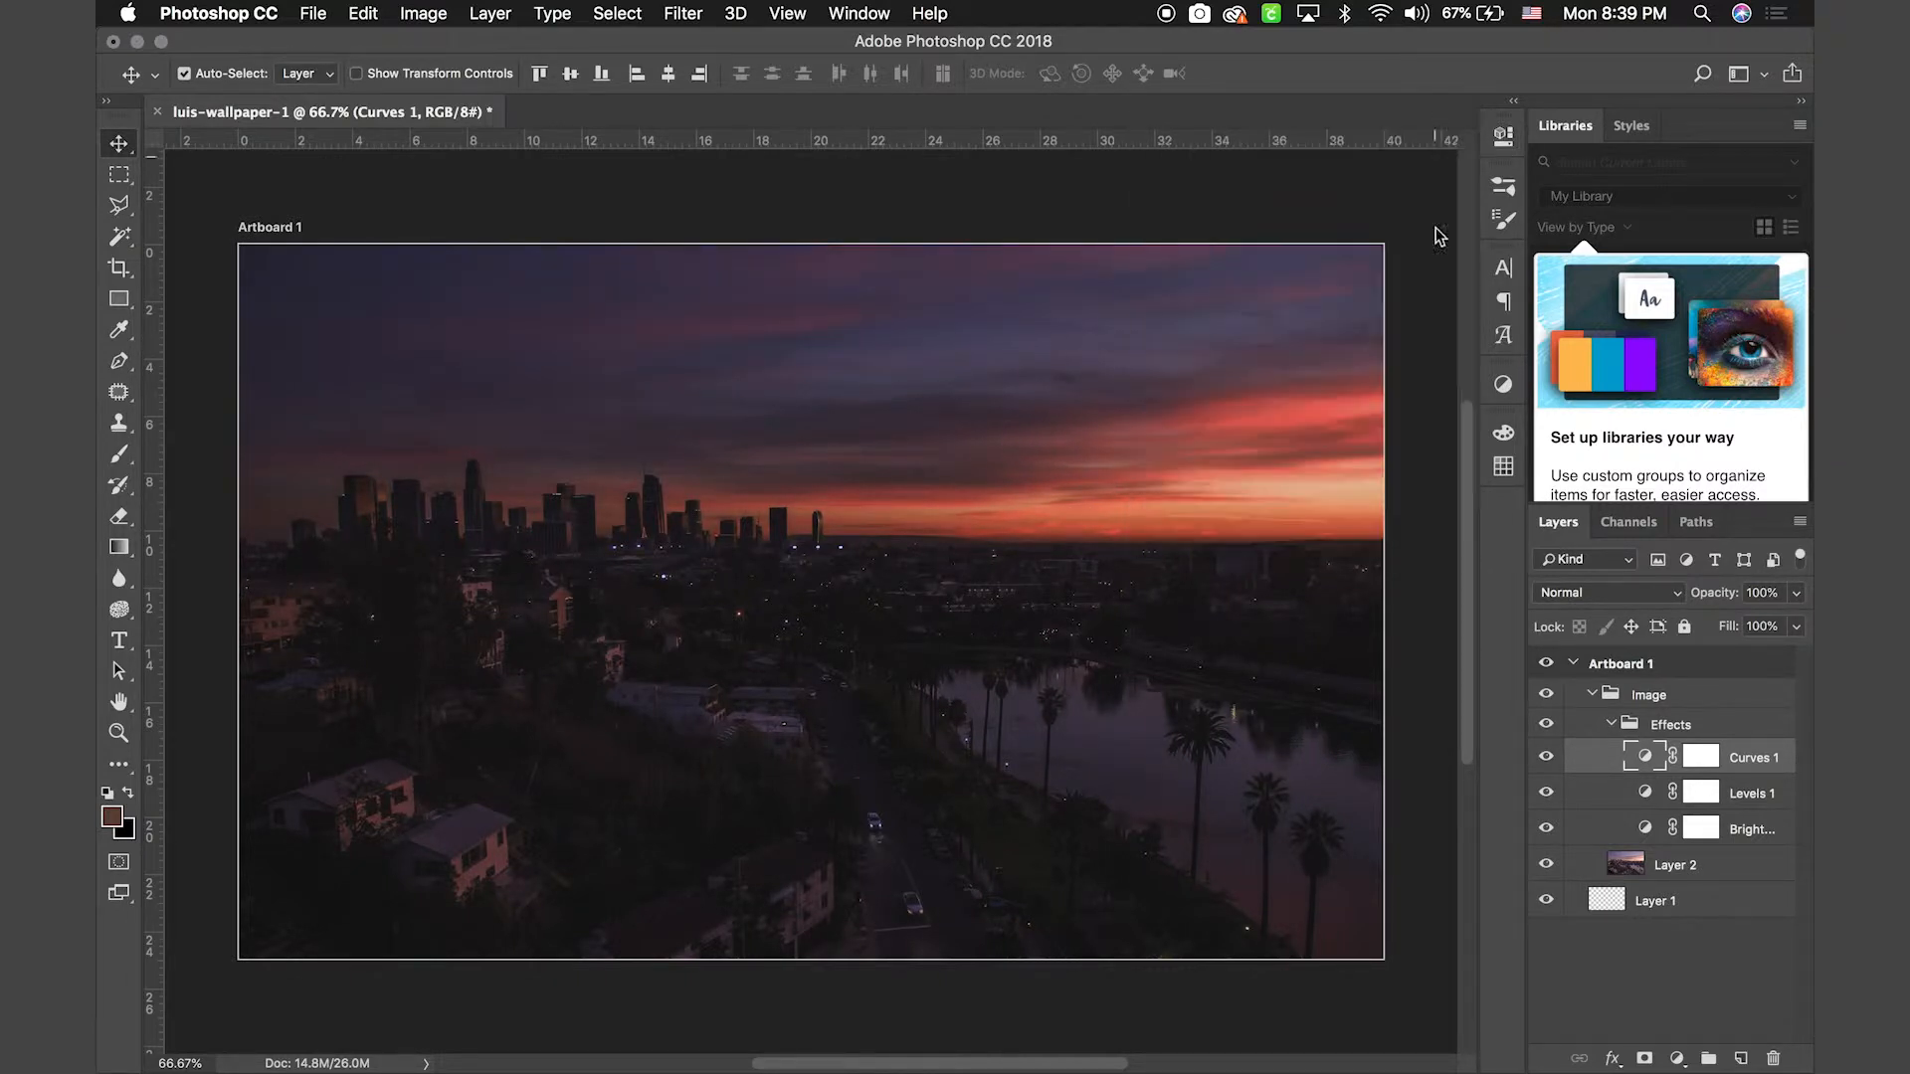
left_click(1547, 759)
left_click(1547, 758)
Compare the skyline picture with and without the whole Effects group
left_click(1612, 725)
left_click(1544, 726)
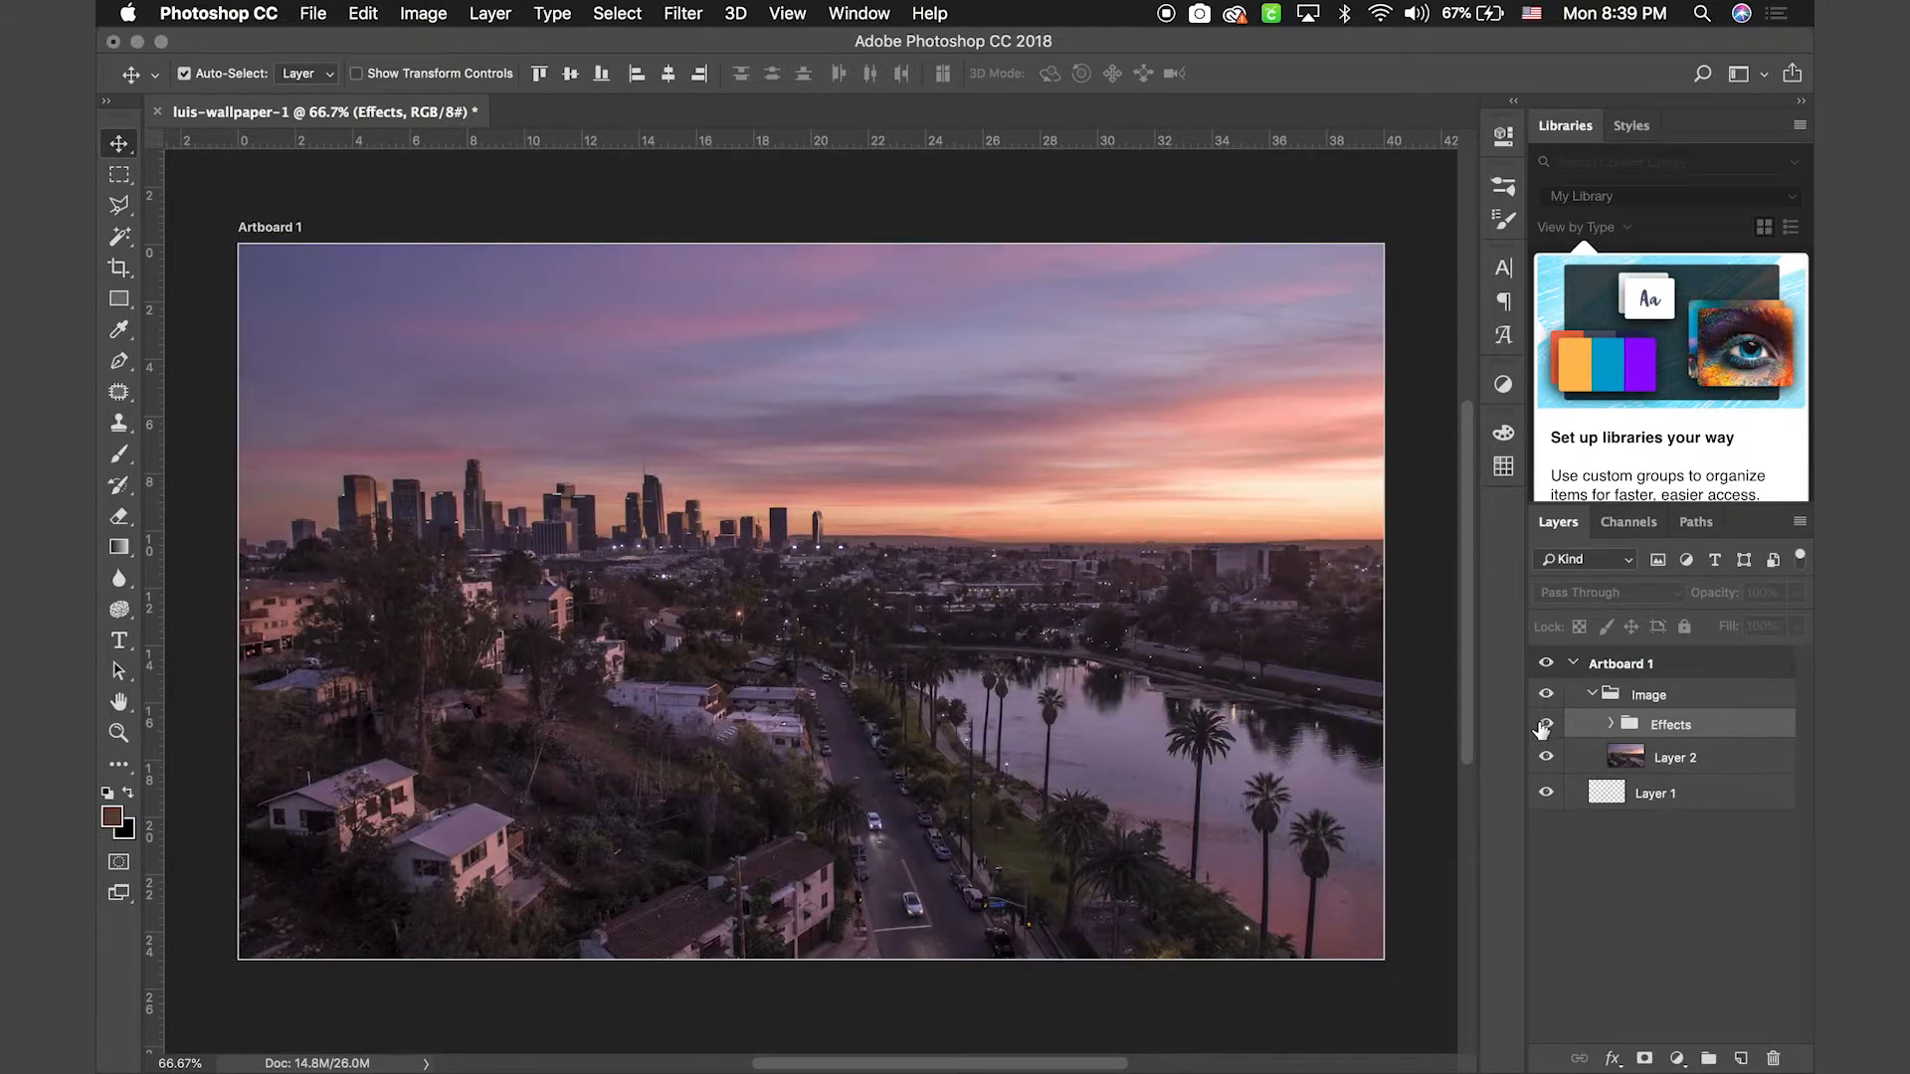
left_click(1544, 725)
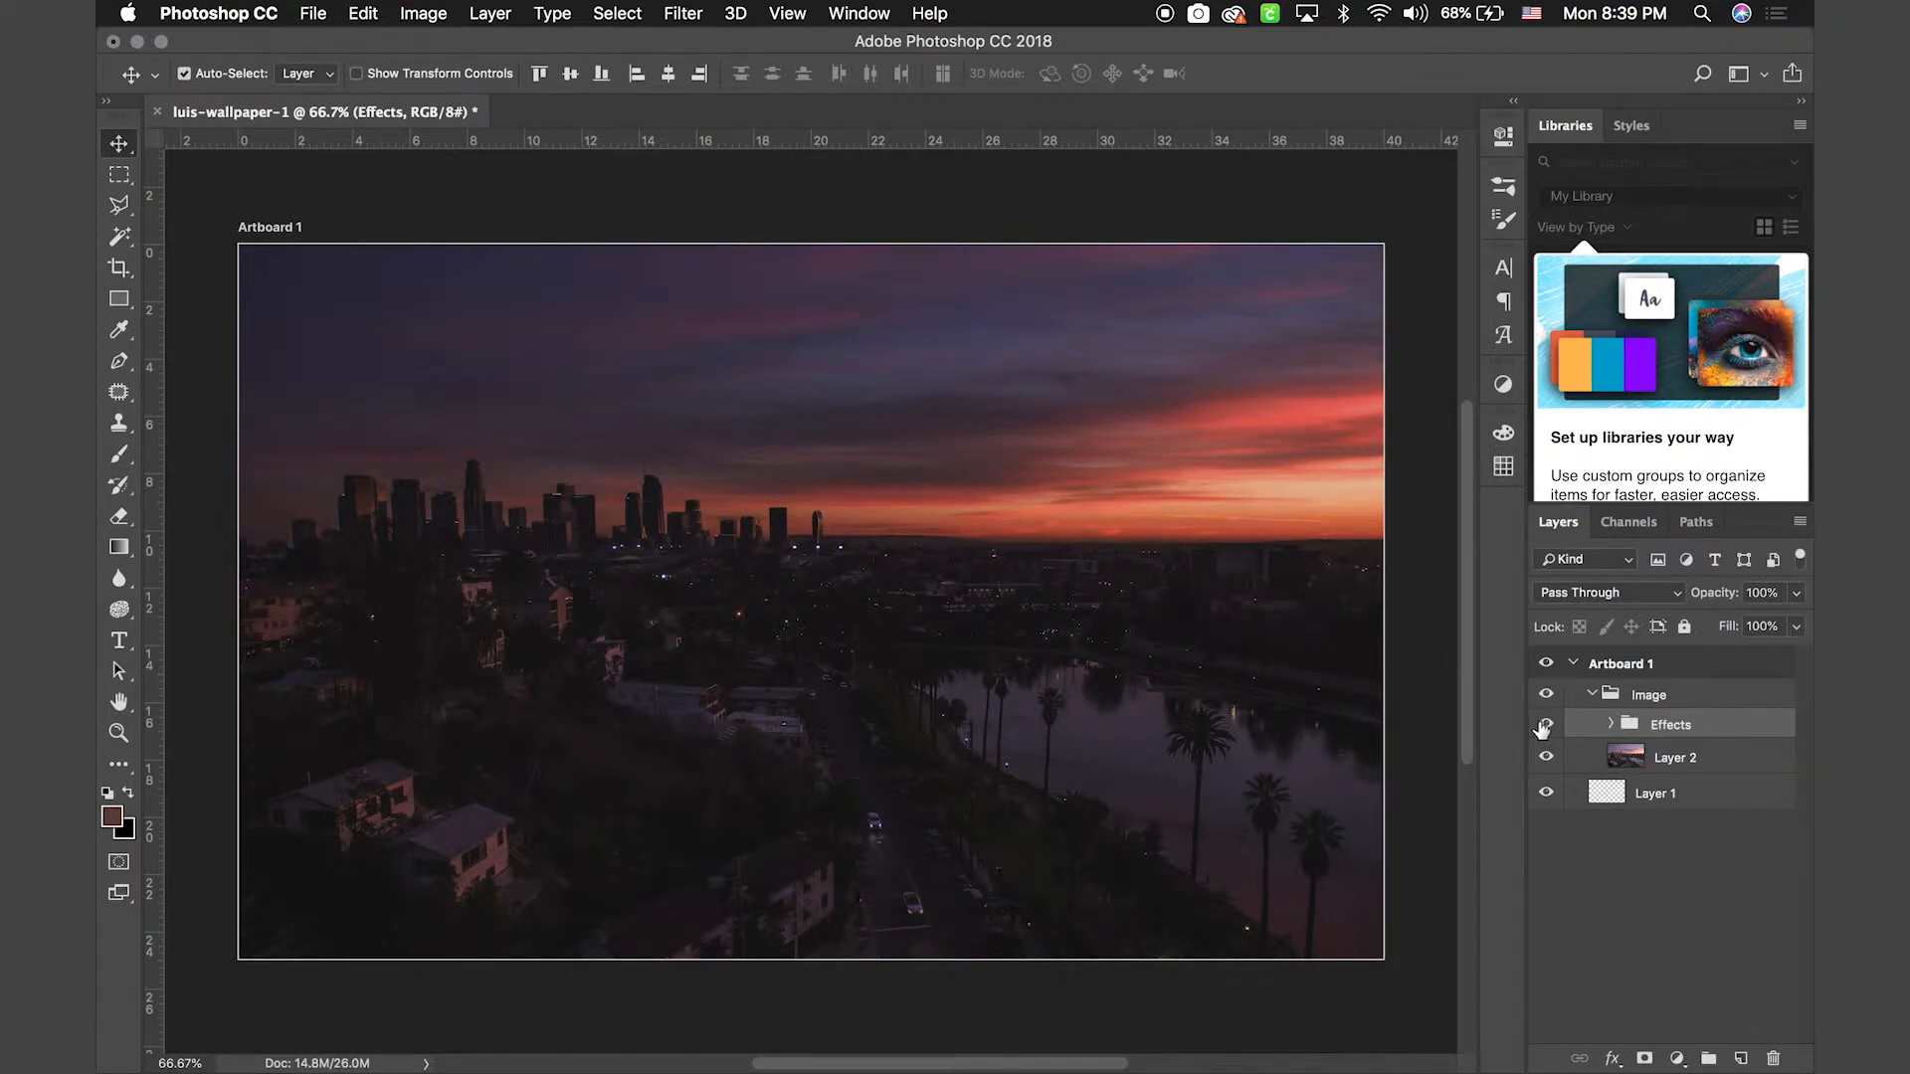
left_click(1544, 725)
left_click(1546, 725)
left_click(1610, 725)
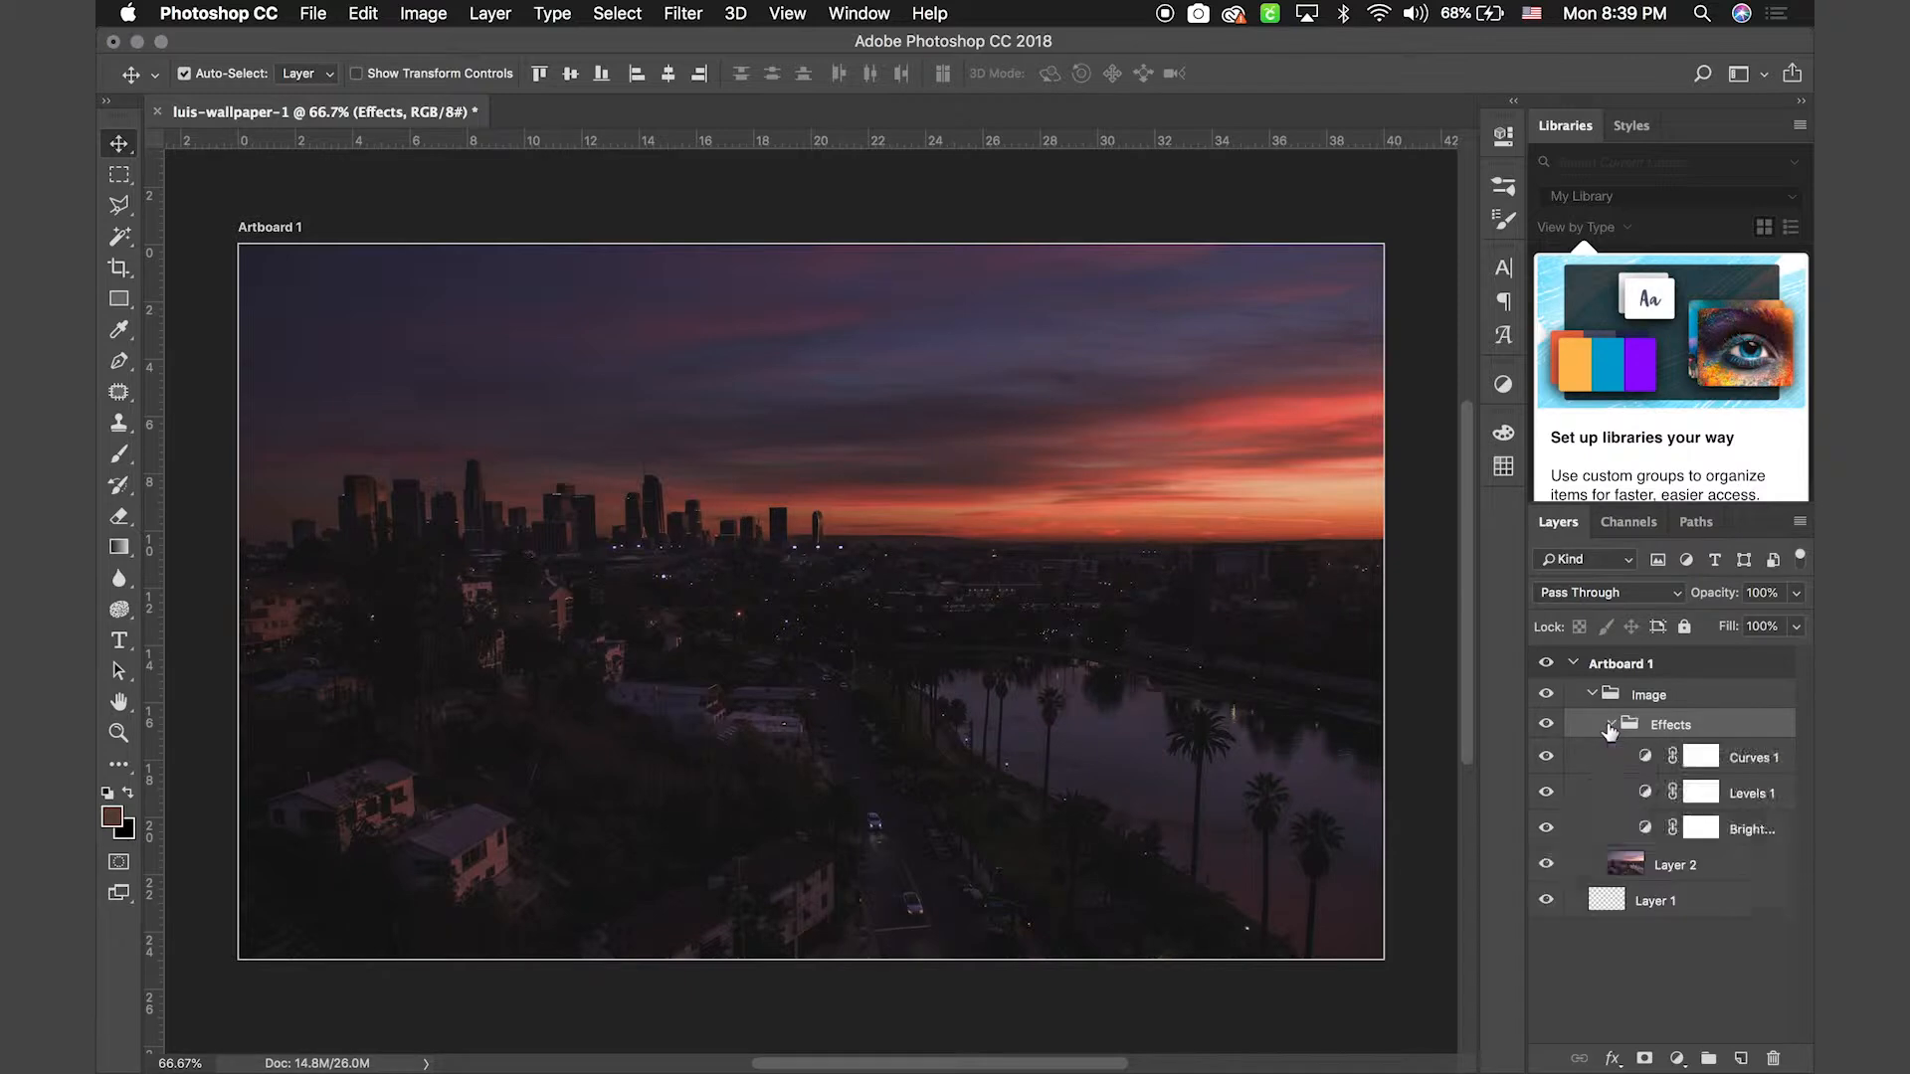
left_click(1609, 725)
left_click(1610, 725)
Add an Exposure adjustment layer at the top of the Effects group and set its exposure to +0.75
left_click(1677, 1059)
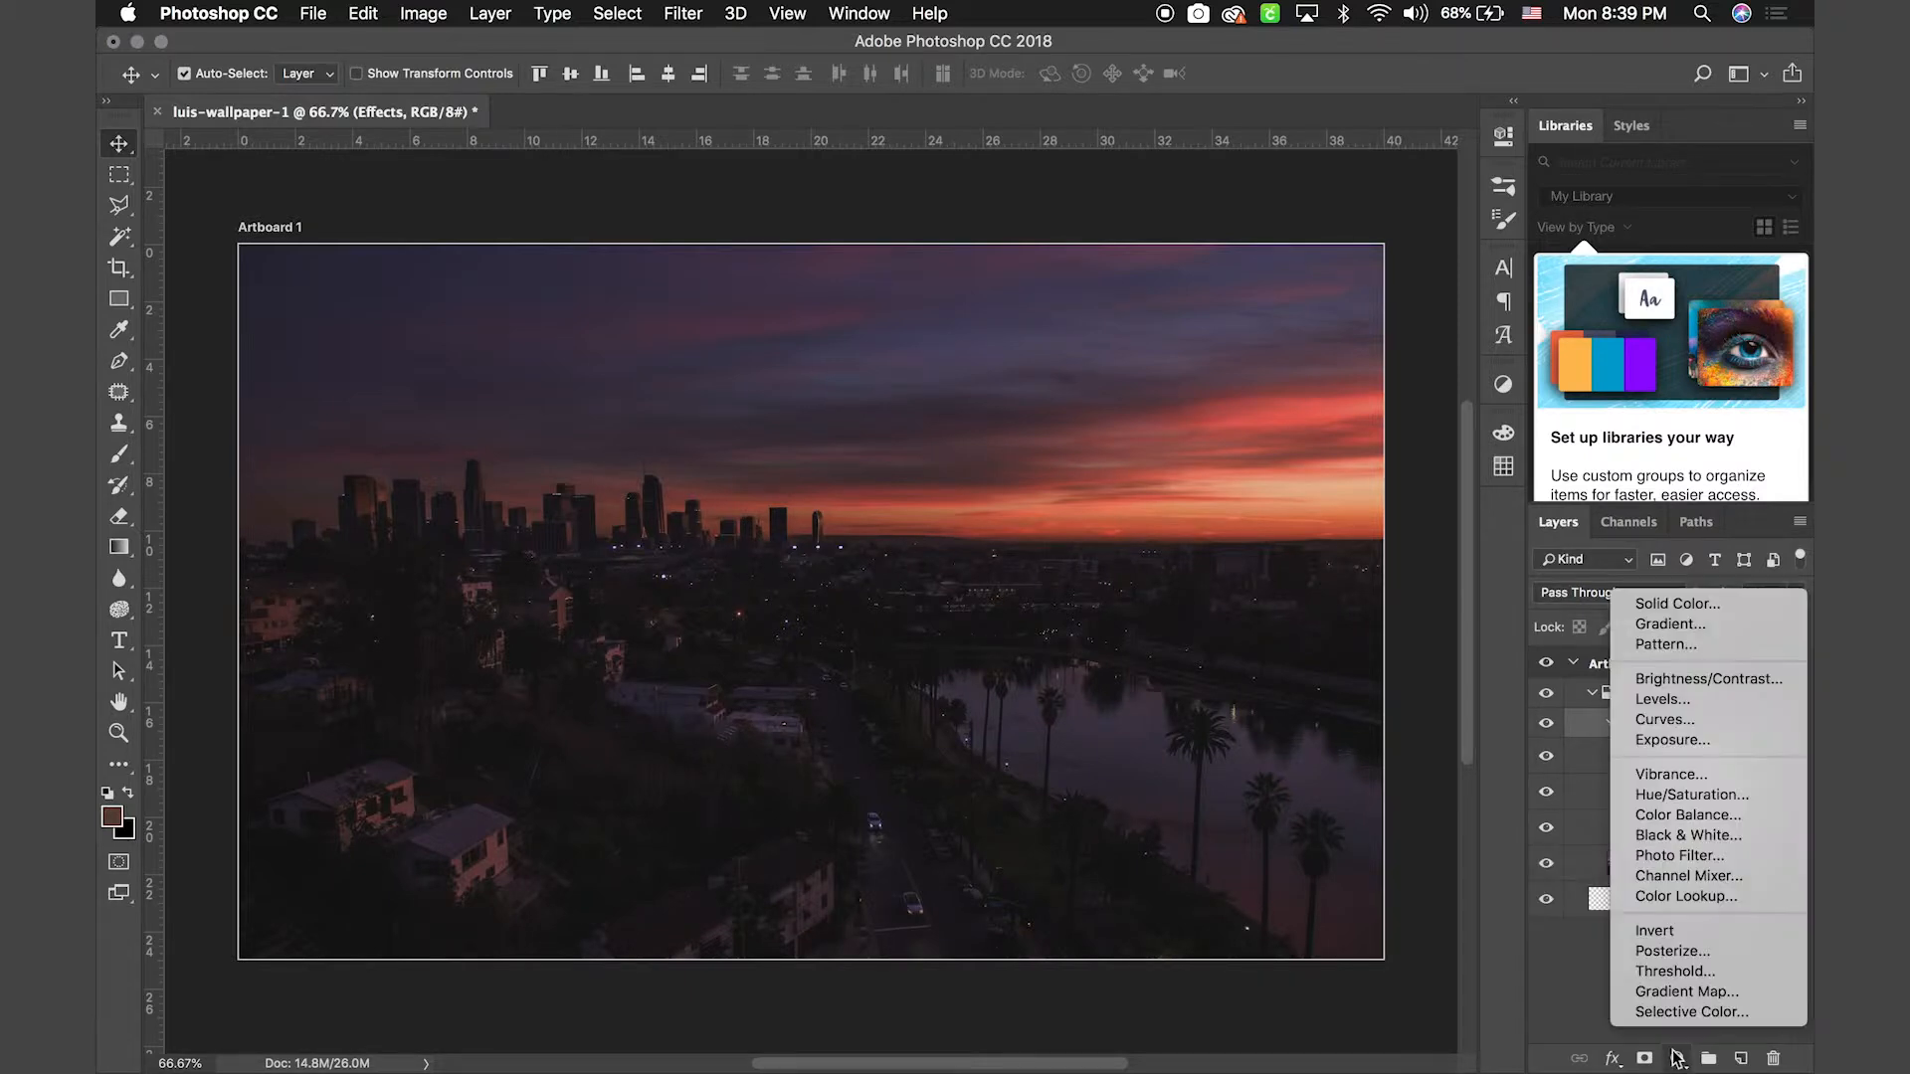
left_click(1682, 740)
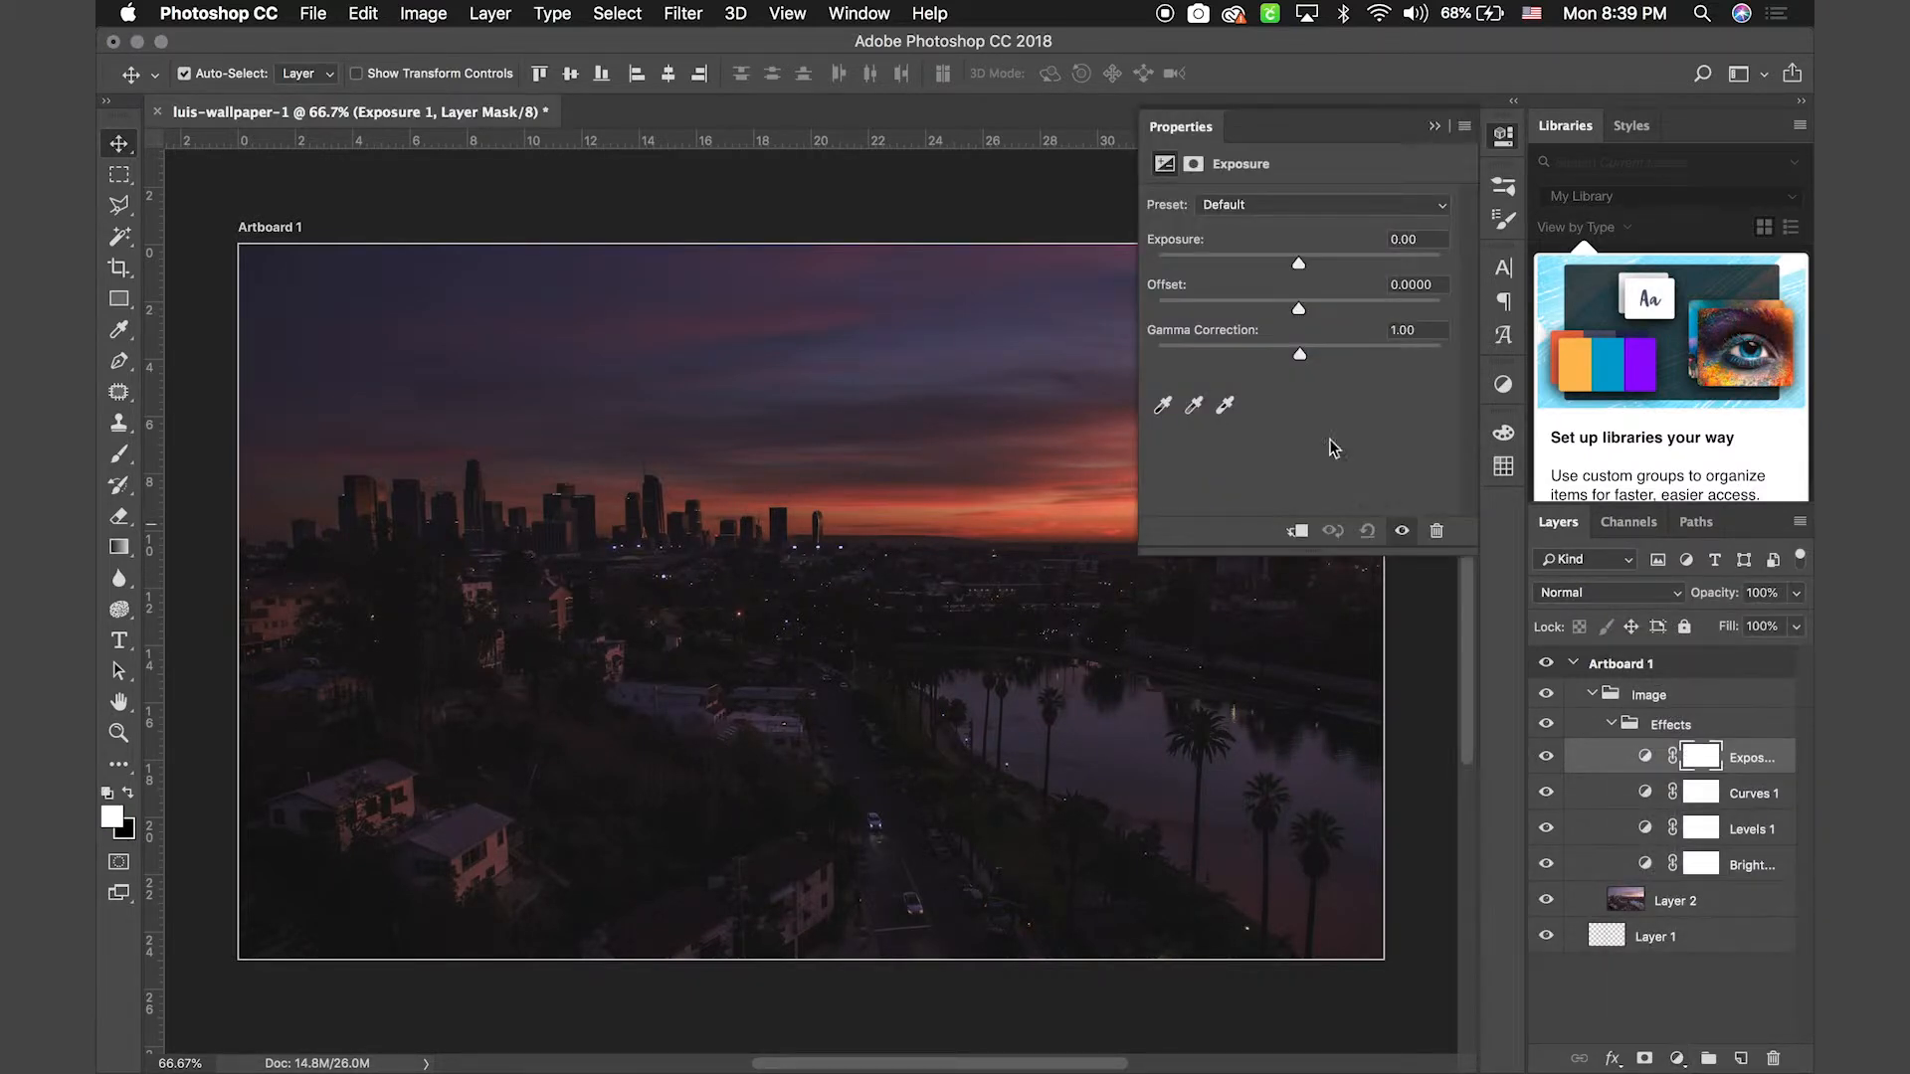
mouse_move(1299, 264)
left_mouse_down()
mouse_move(1281, 263)
mouse_move(1335, 270)
mouse_move(1309, 260)
left_mouse_up()
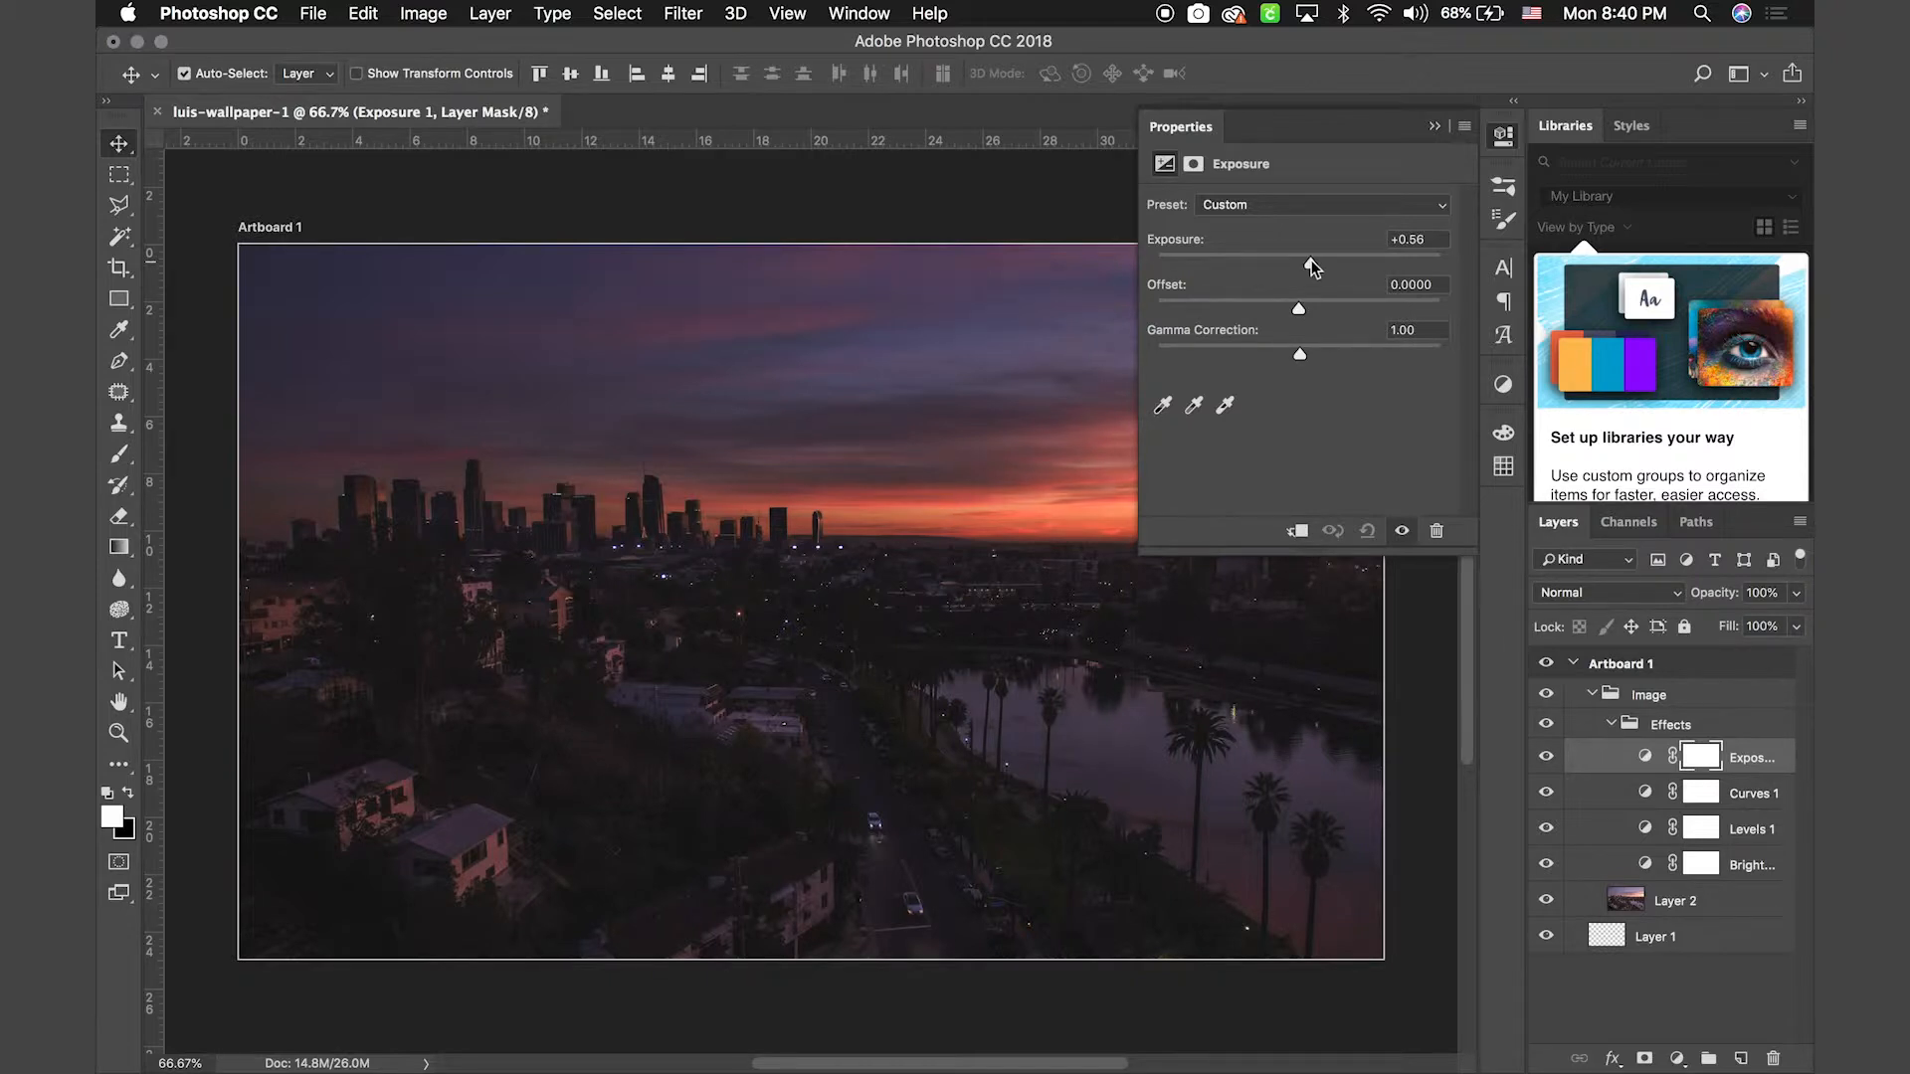
left_click_drag(1311, 260, 1314, 260)
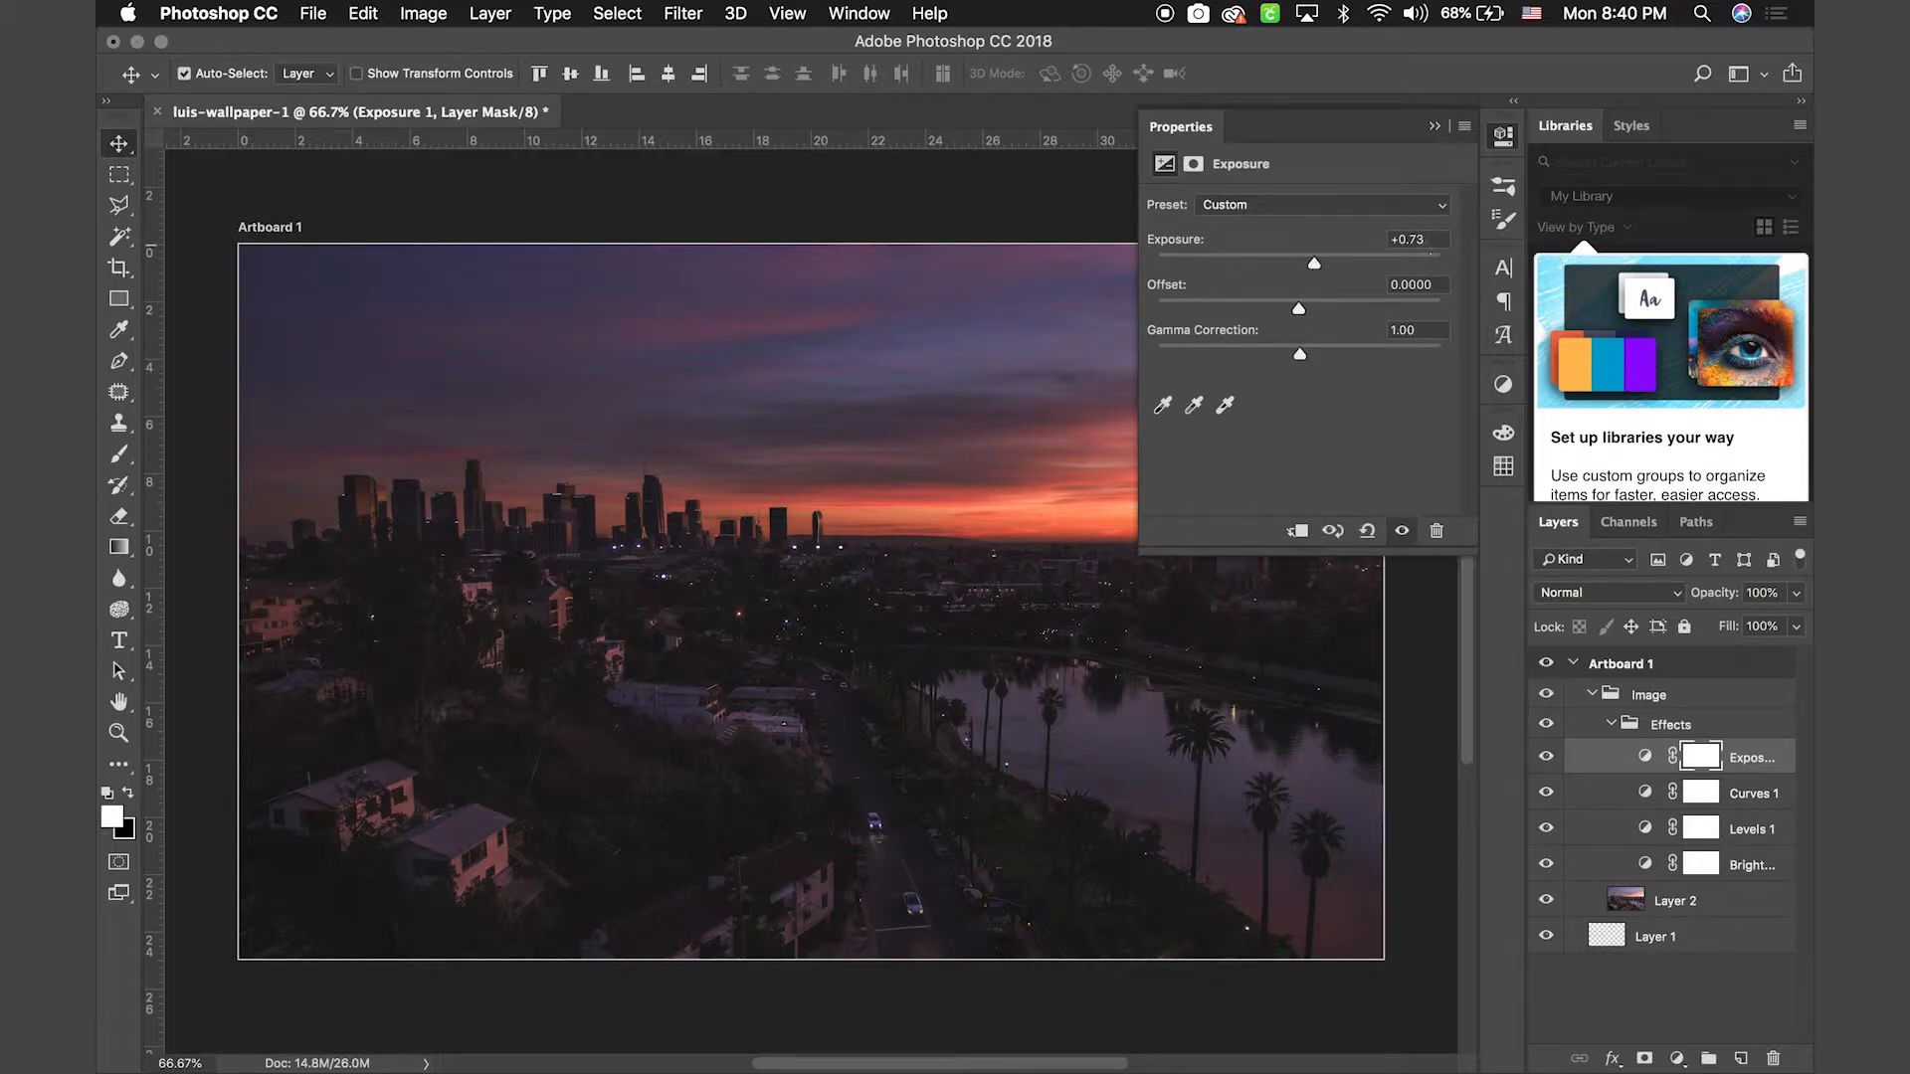
left_click(1427, 239)
left_click(1427, 239)
key("BackSpace")
type("5")
key("Return")
left_click(1451, 133)
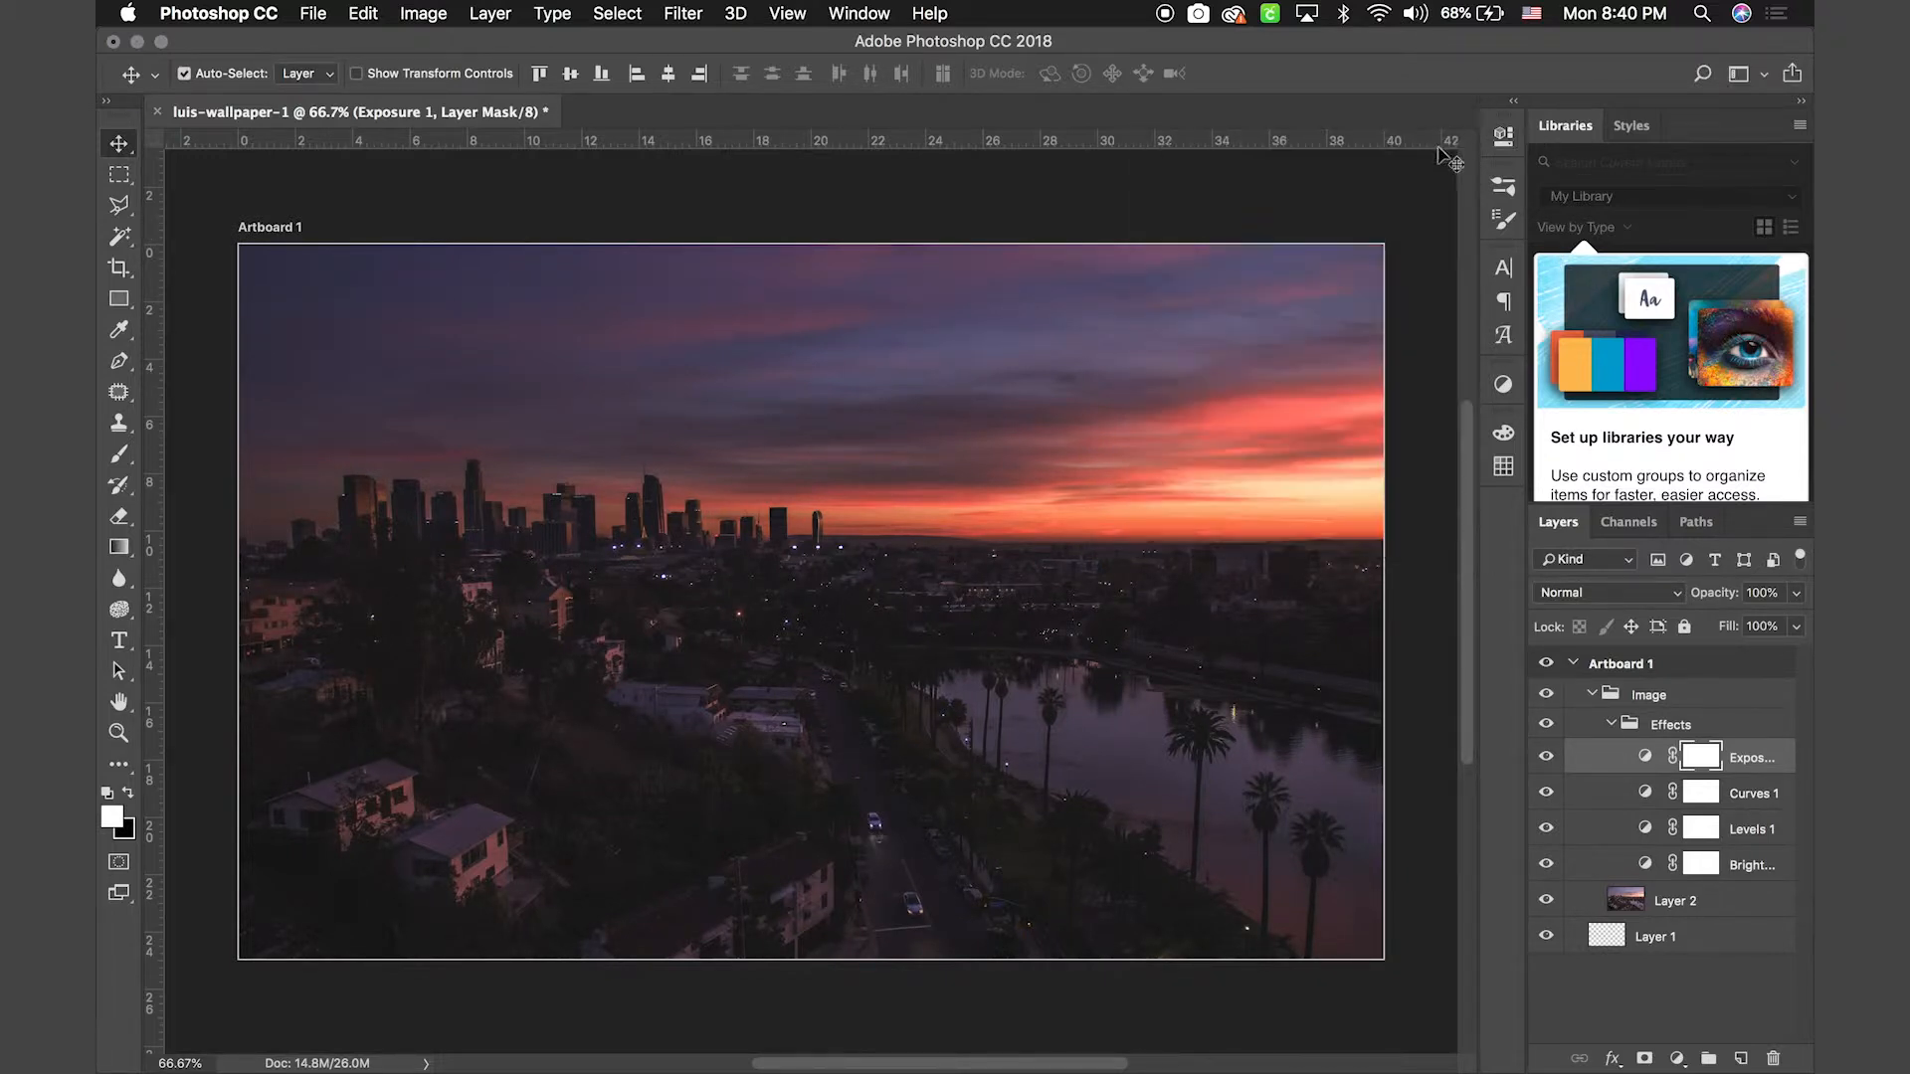
Compare the skyline picture with and without the Exposure adjustment, and with and without the whole Effects group
left_click(1548, 759)
left_click(1547, 759)
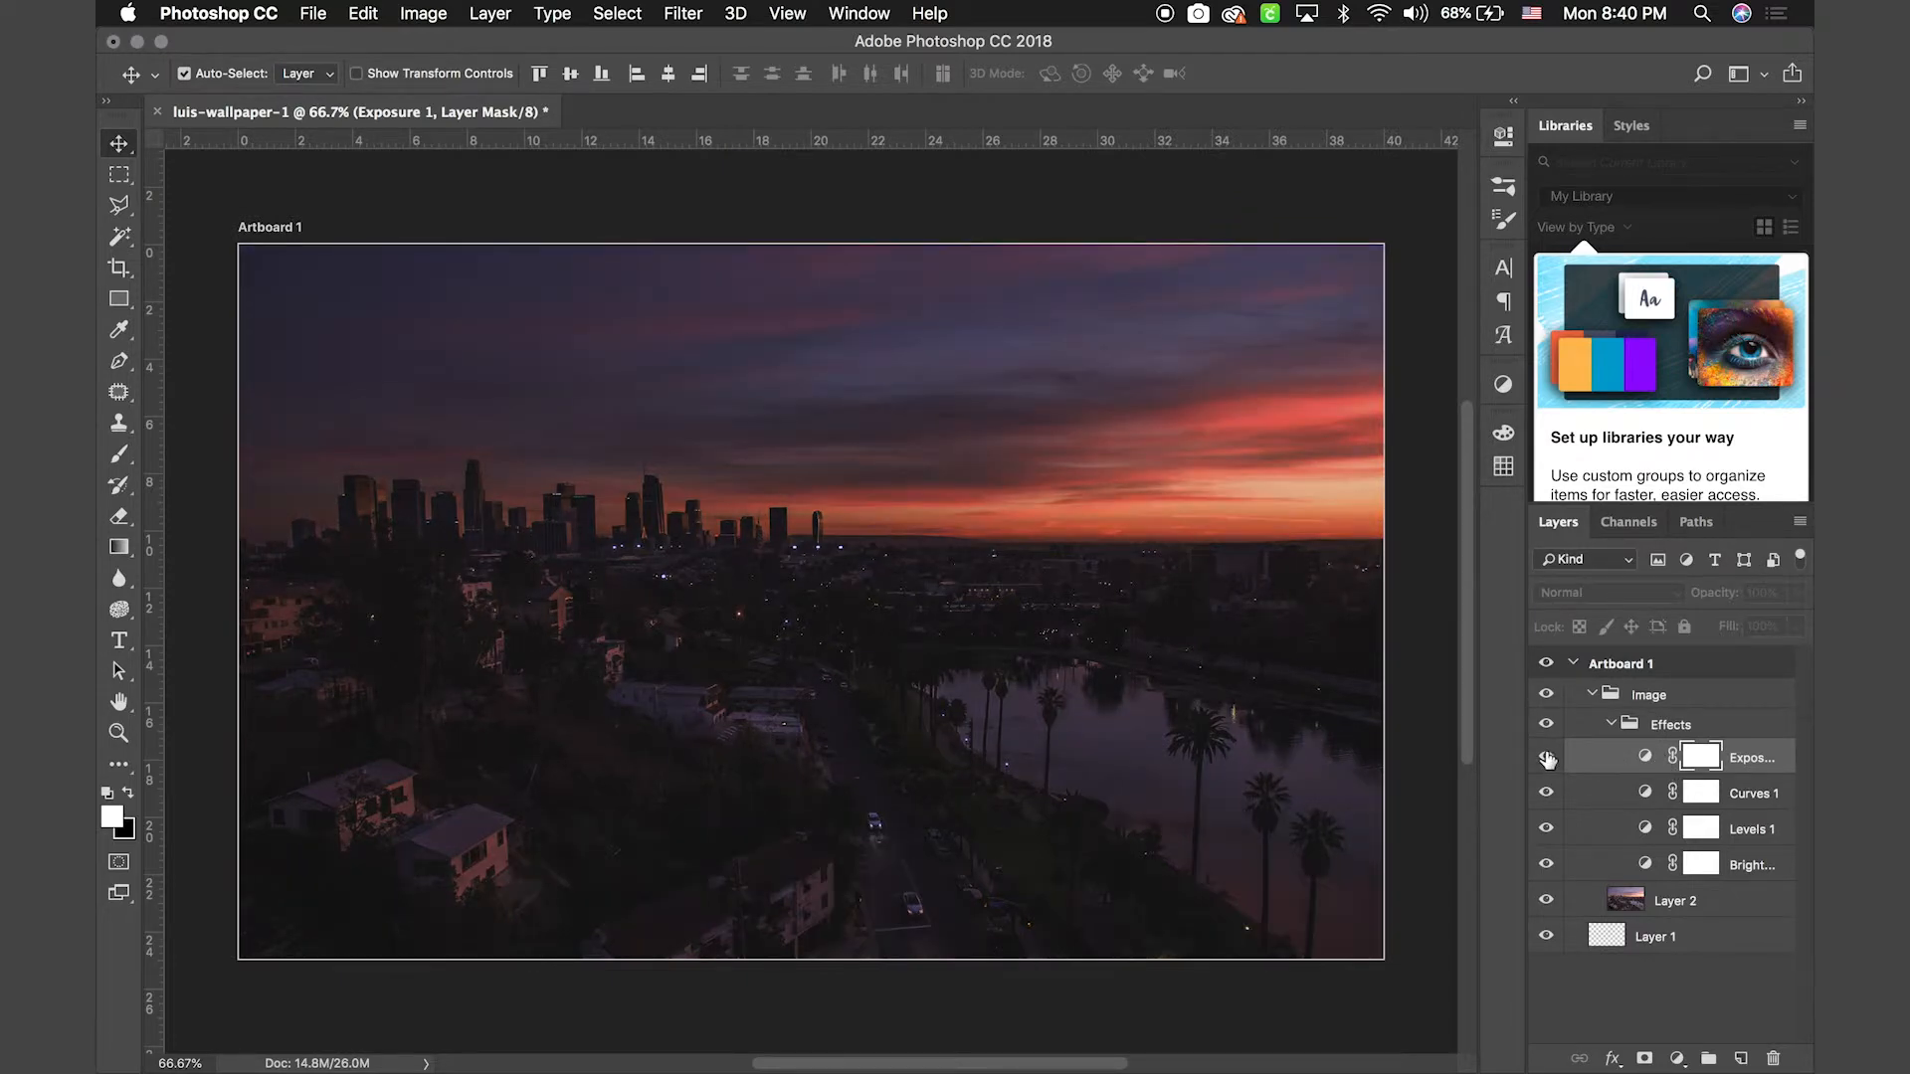
left_click(1607, 729)
left_click(1609, 726)
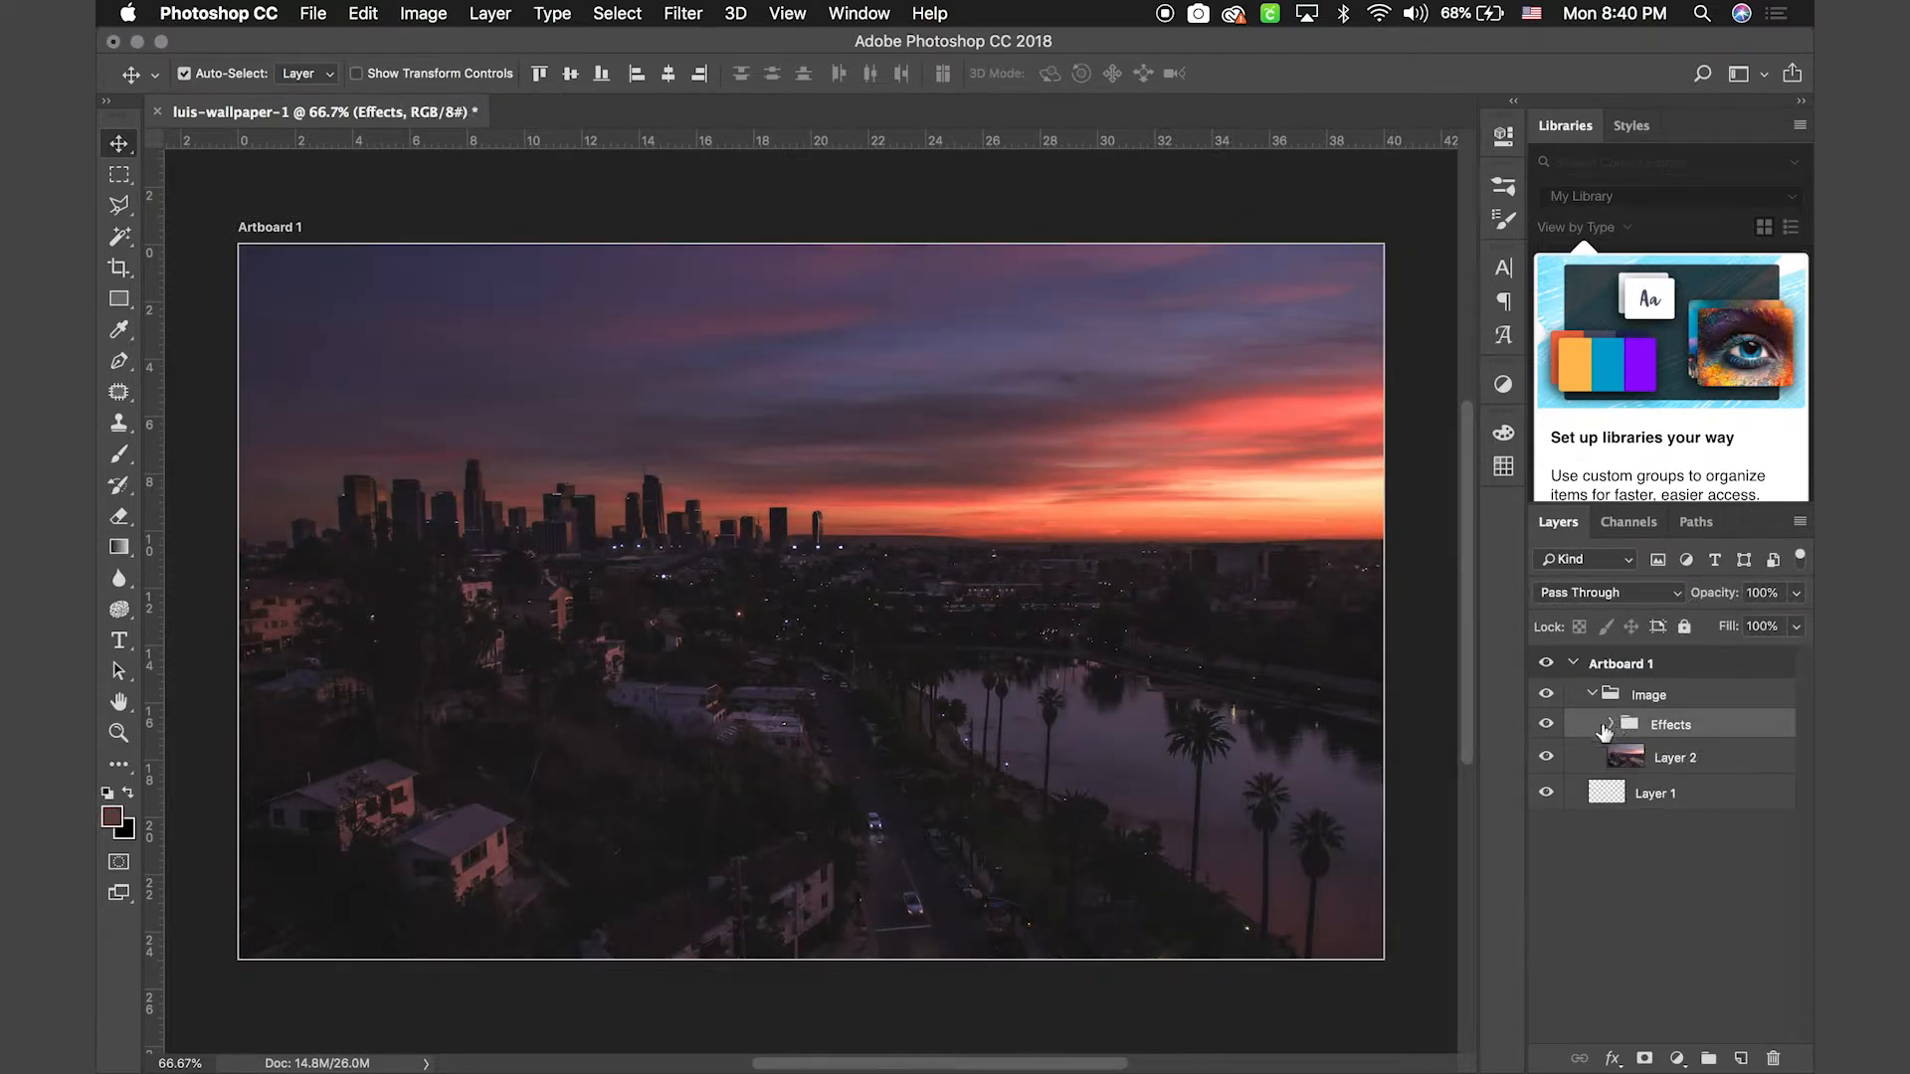
left_click(1548, 726)
left_click(1550, 727)
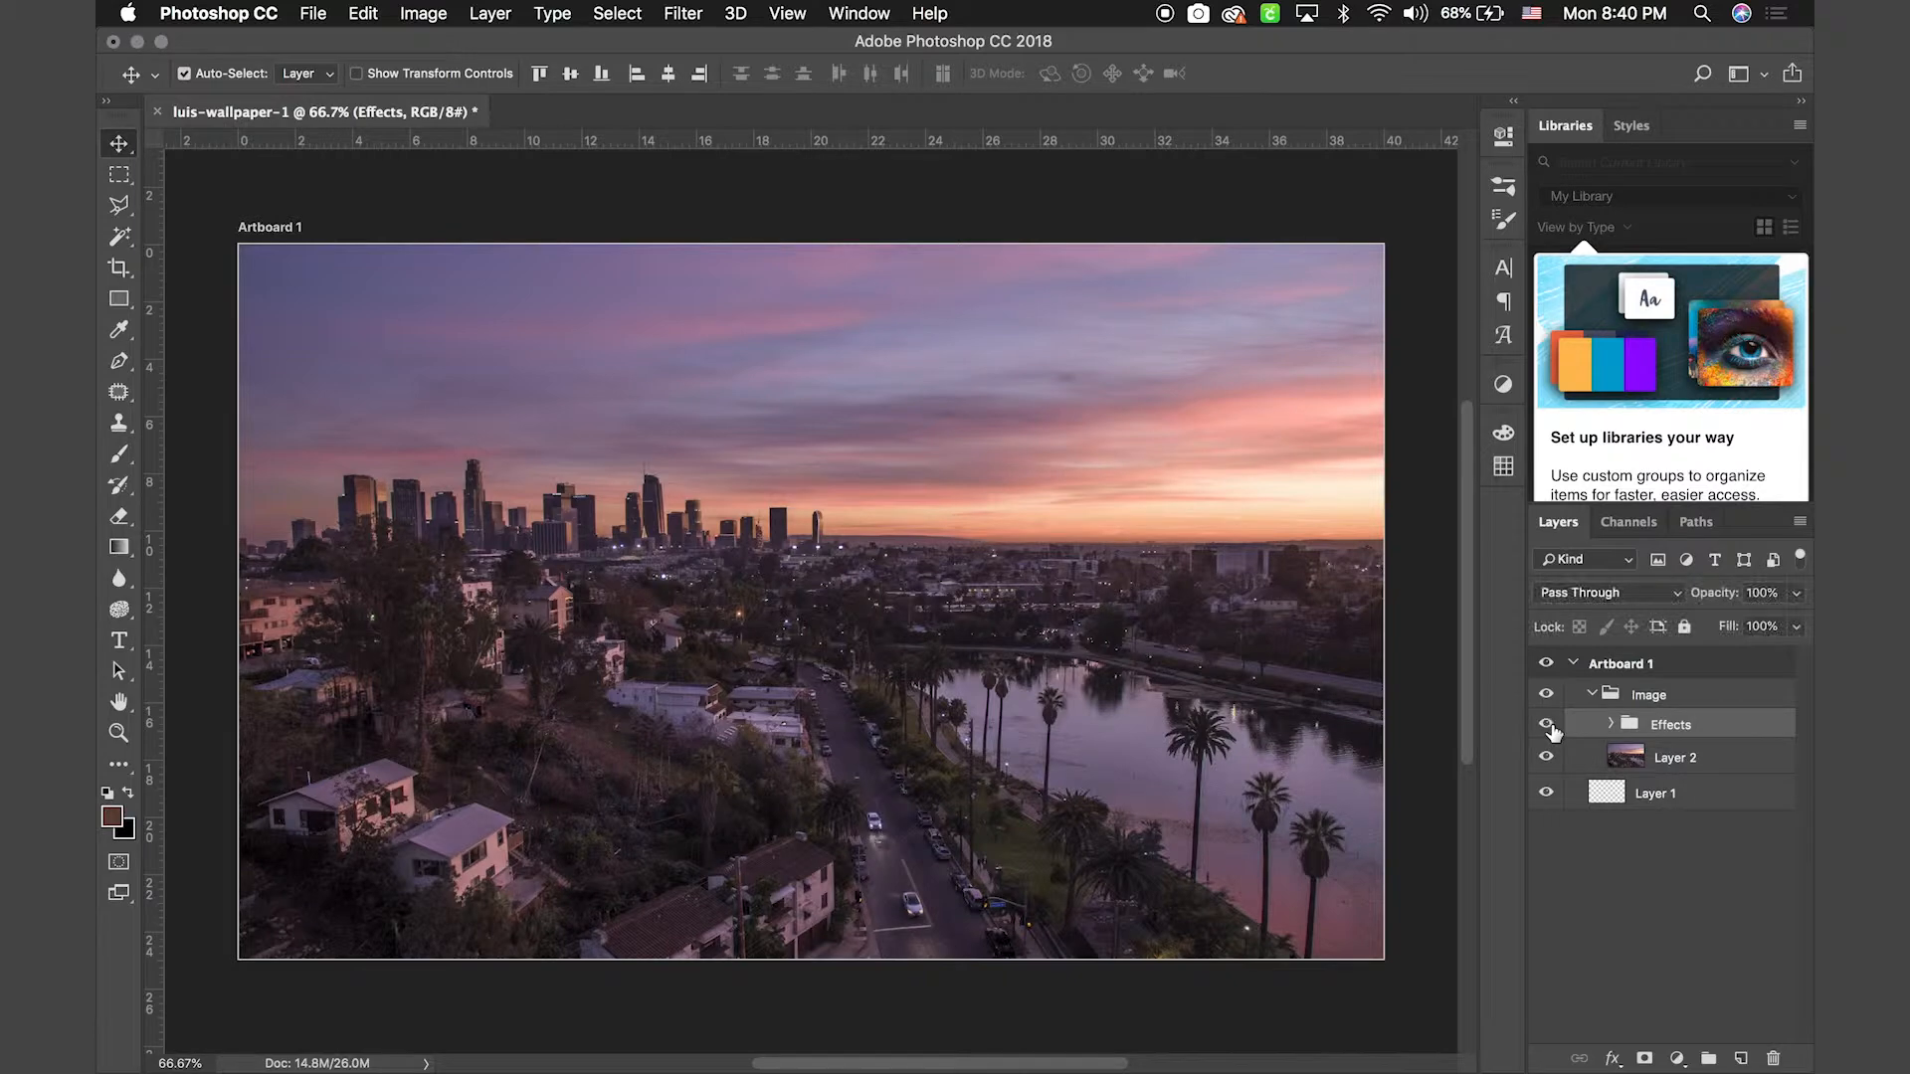
left_click(1548, 726)
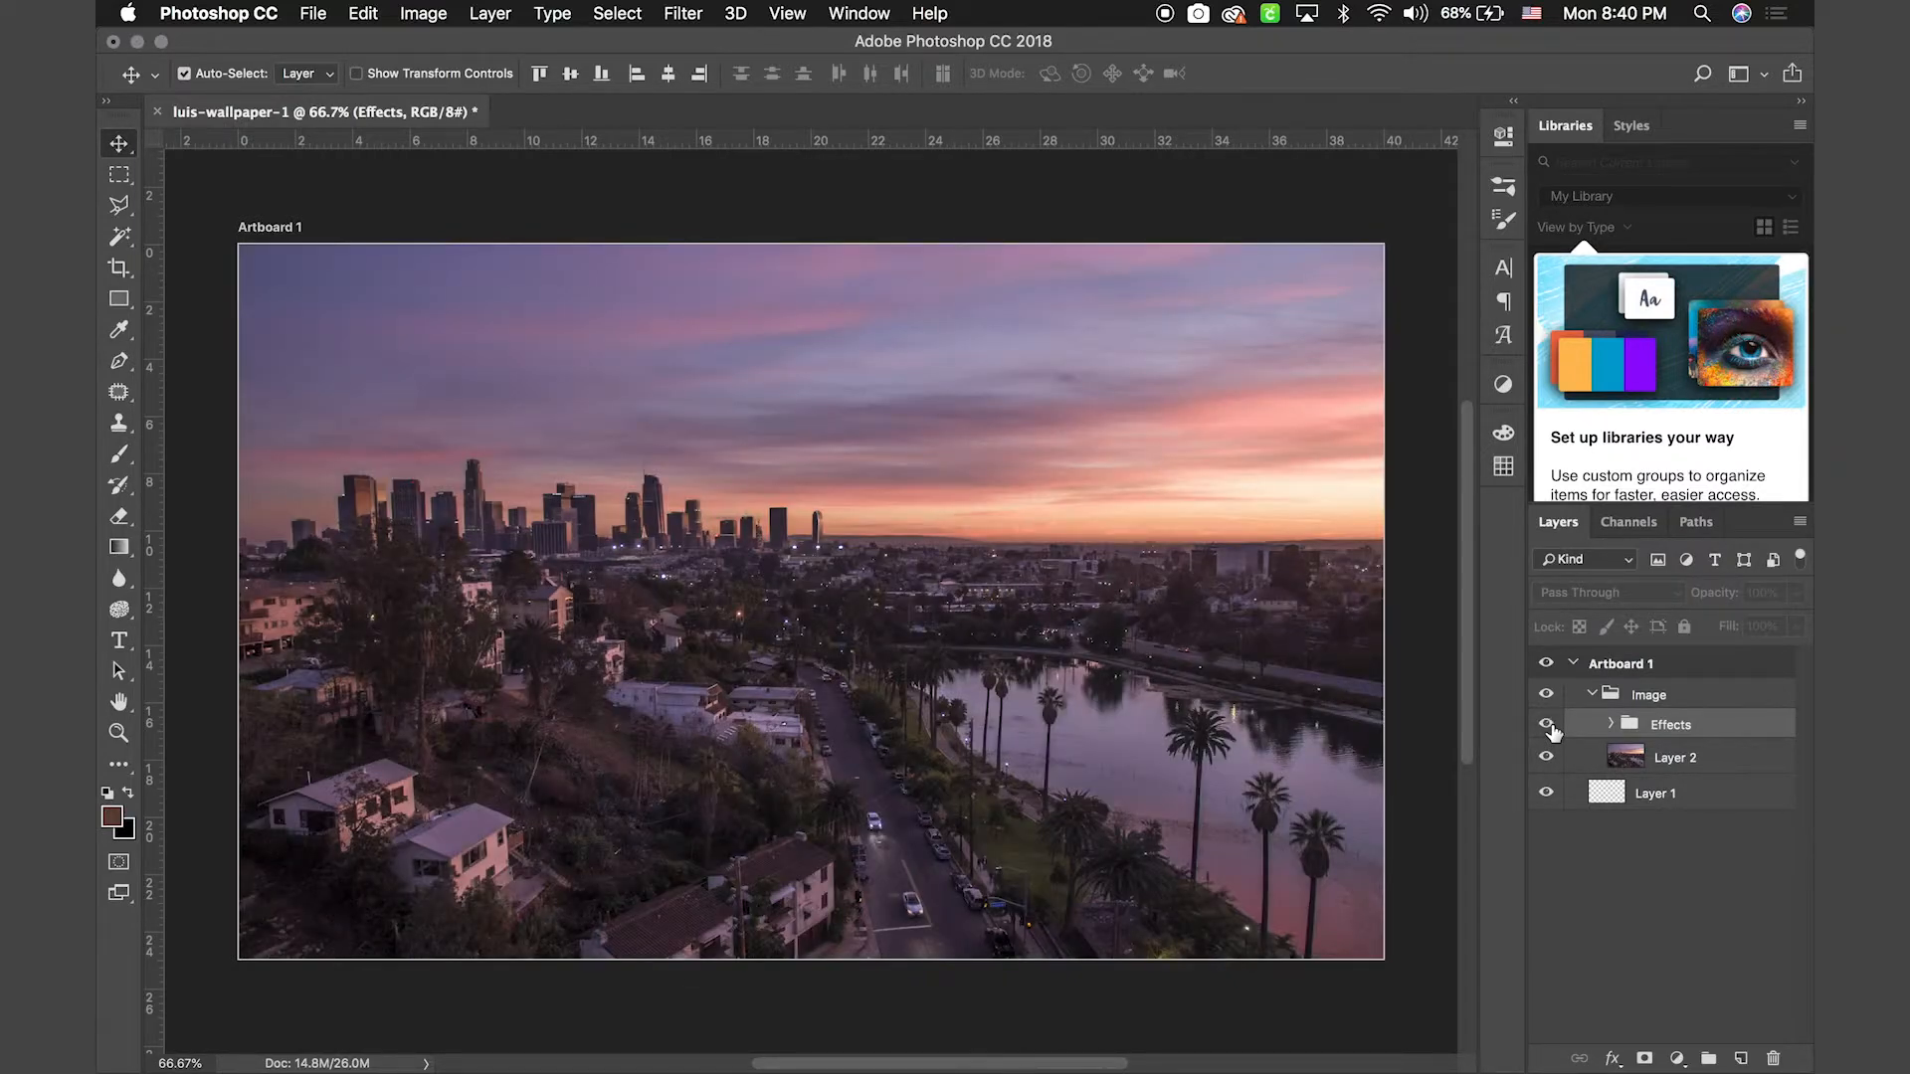
left_click(1548, 726)
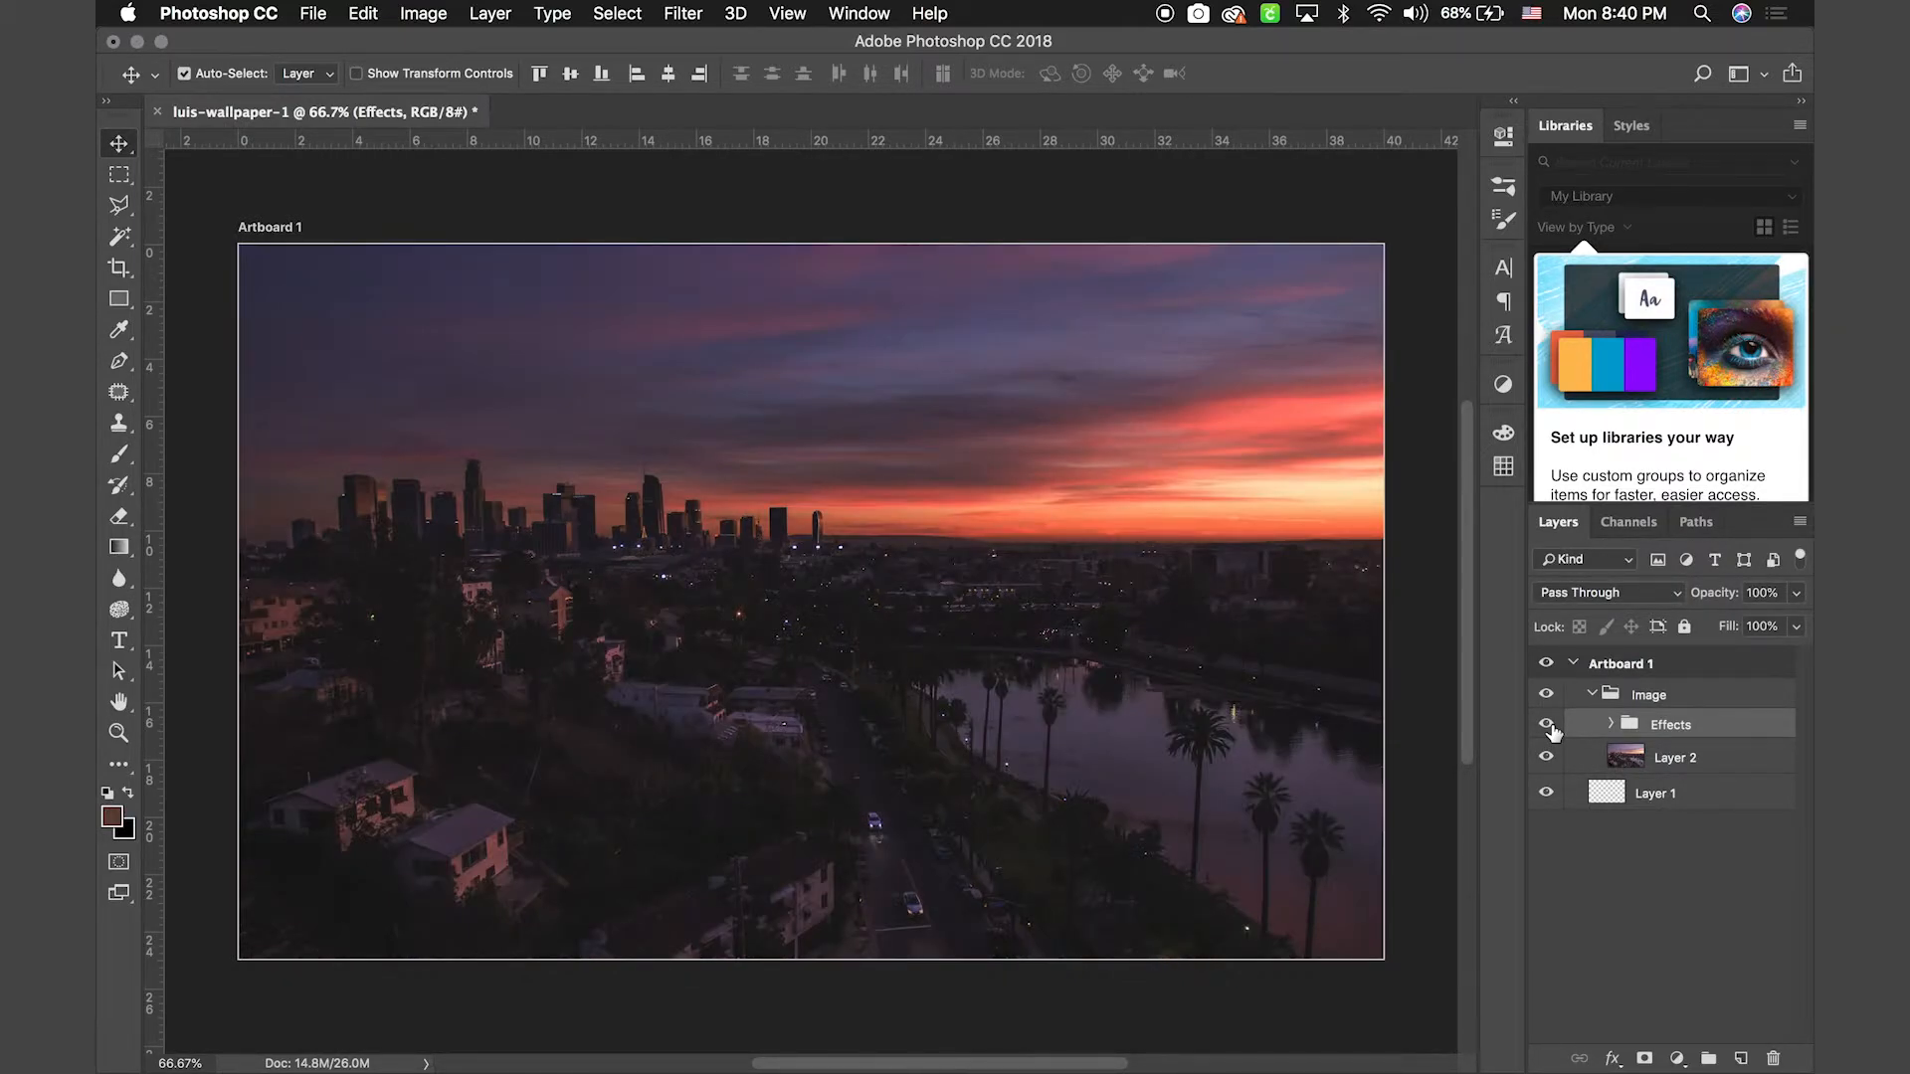
left_click(1547, 725)
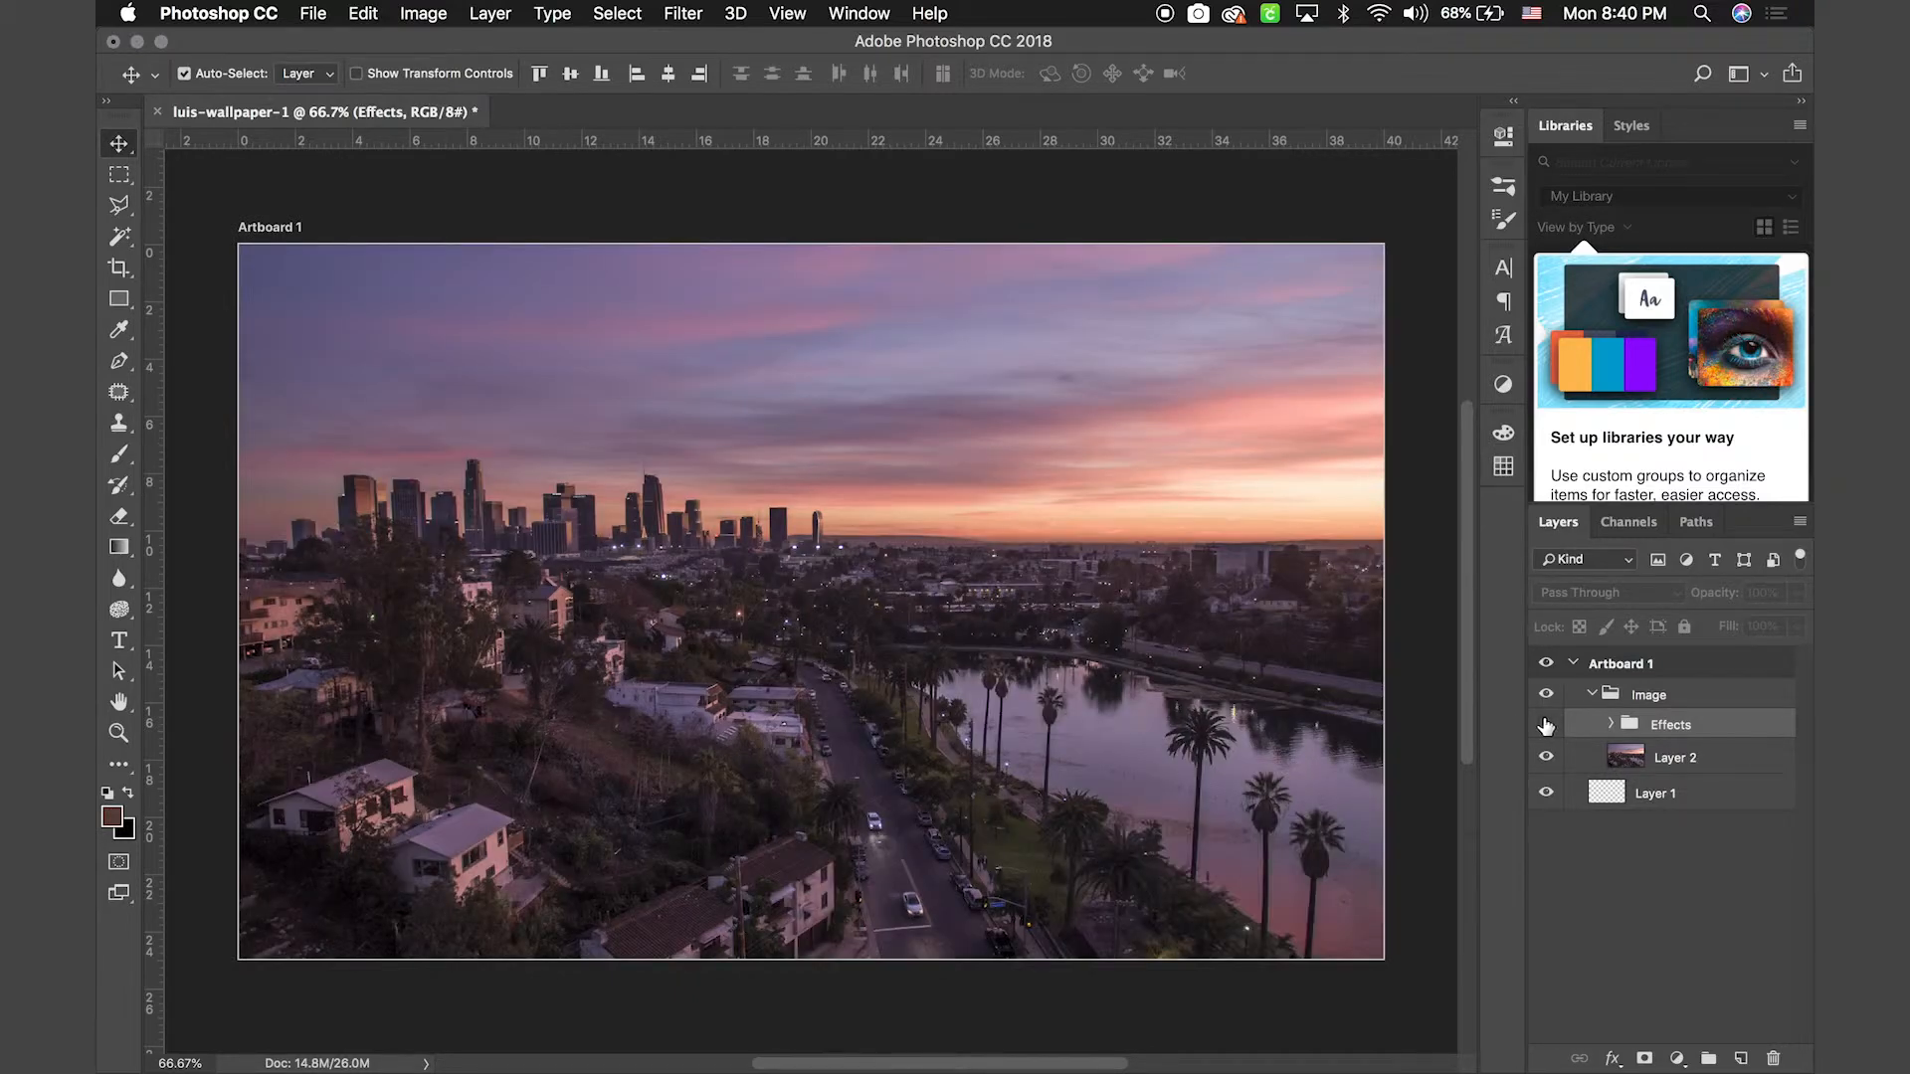
left_click(1546, 725)
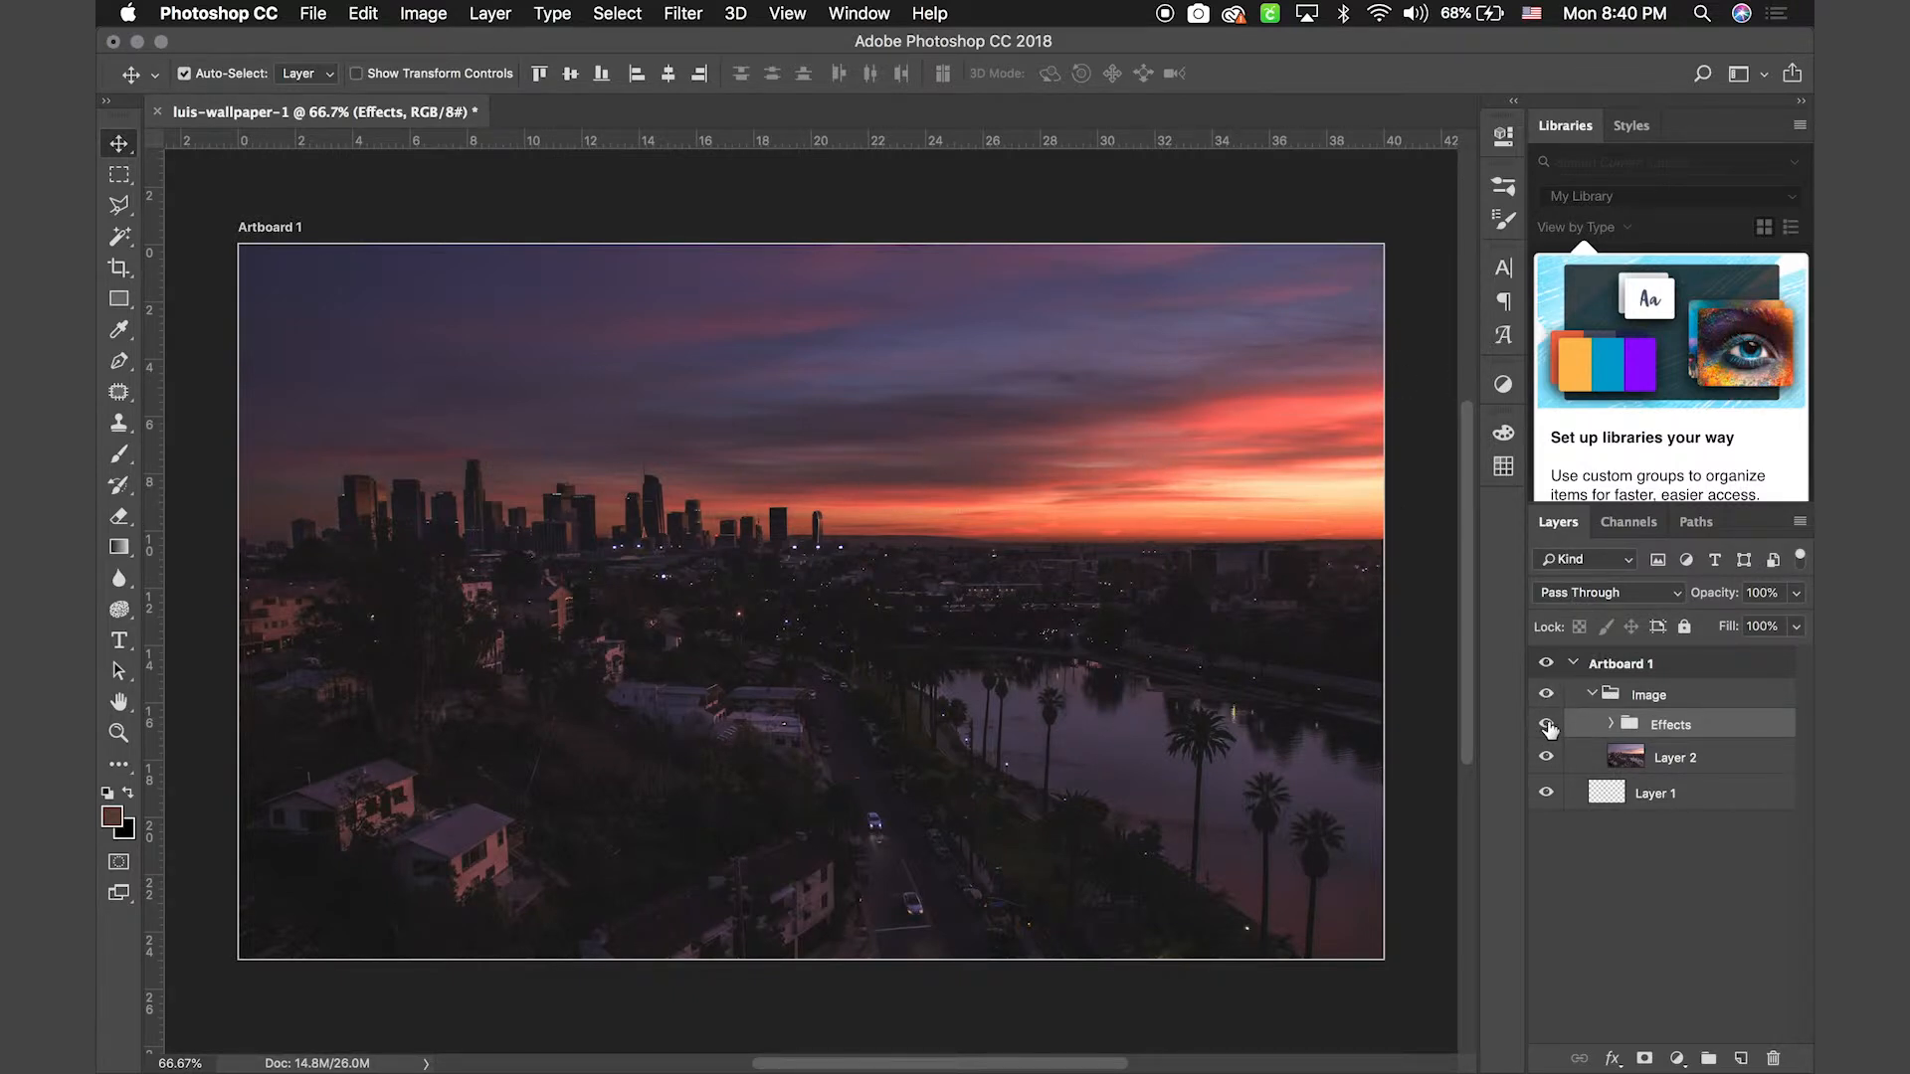
left_click(1547, 725)
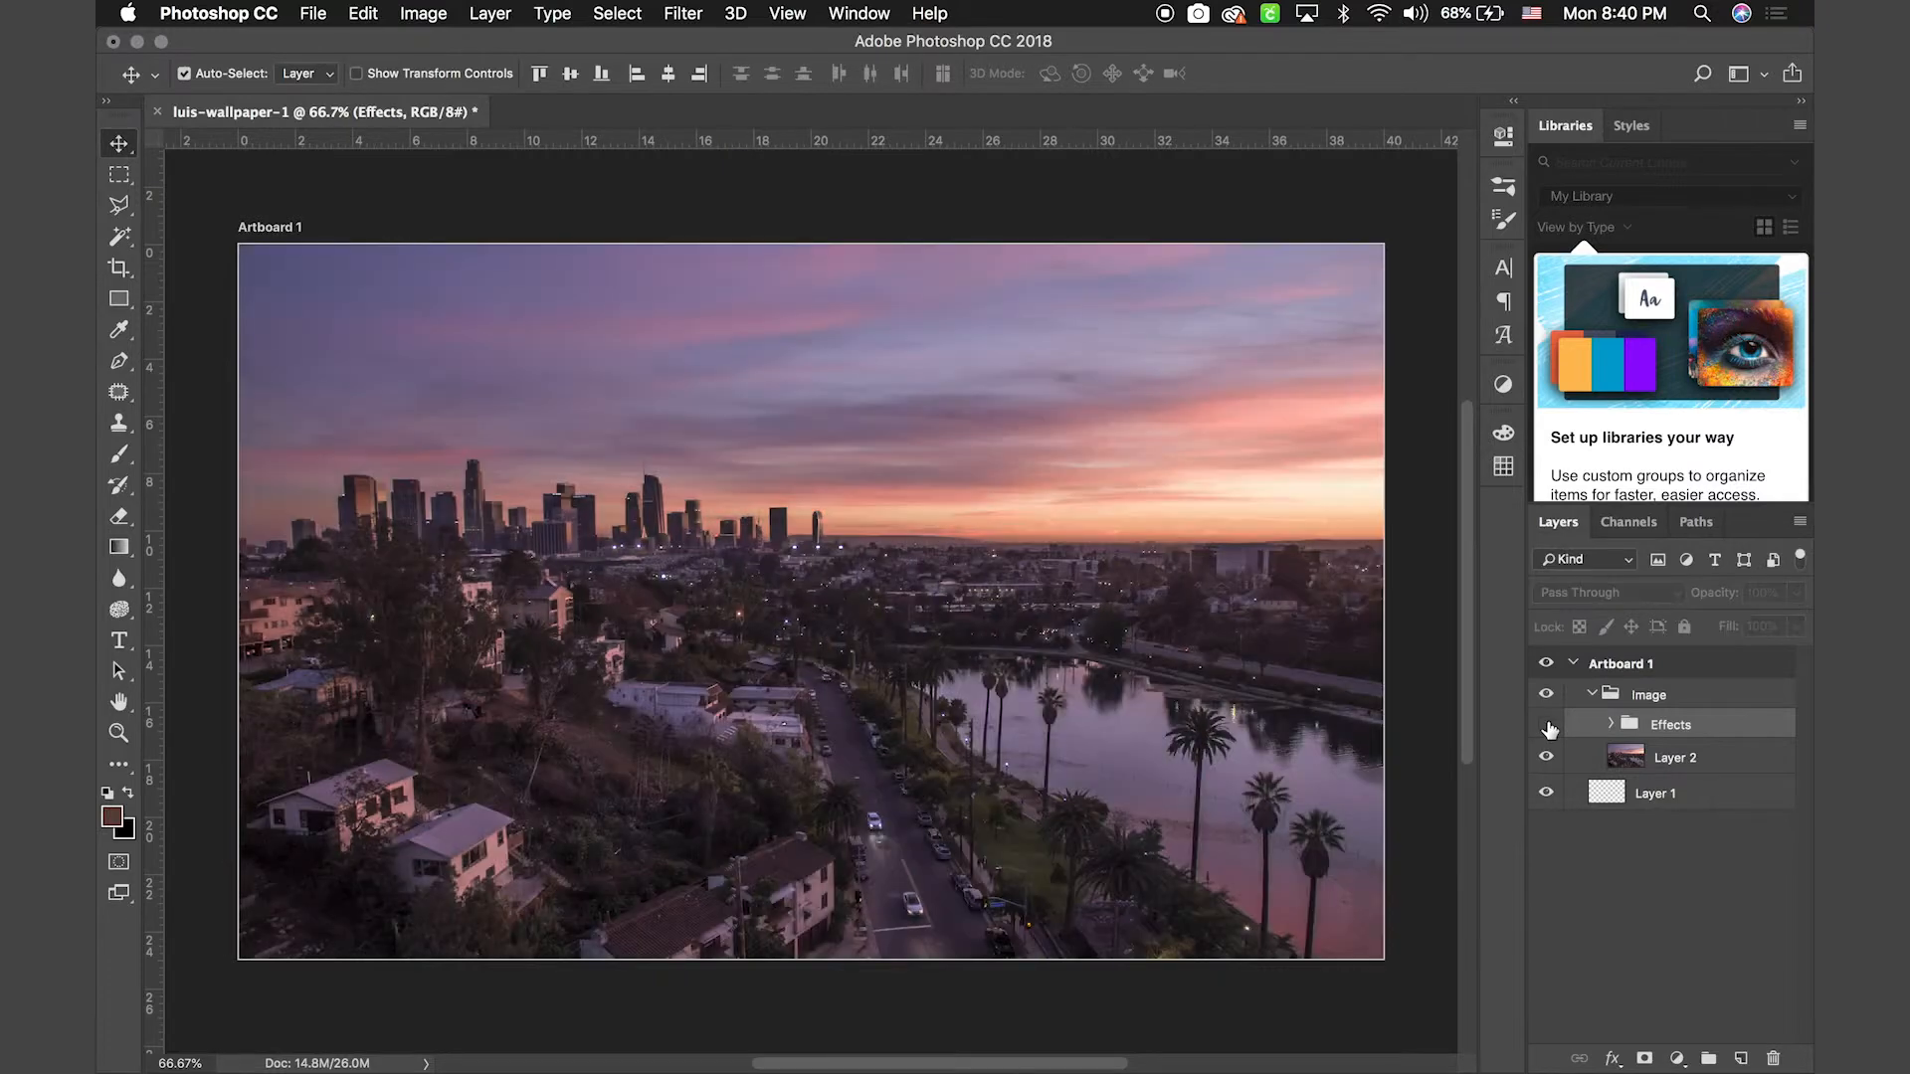
left_click(1547, 725)
Add a Vibrance adjustment layer at the top of the Effects group and set its vibrance to +55
left_click(1611, 724)
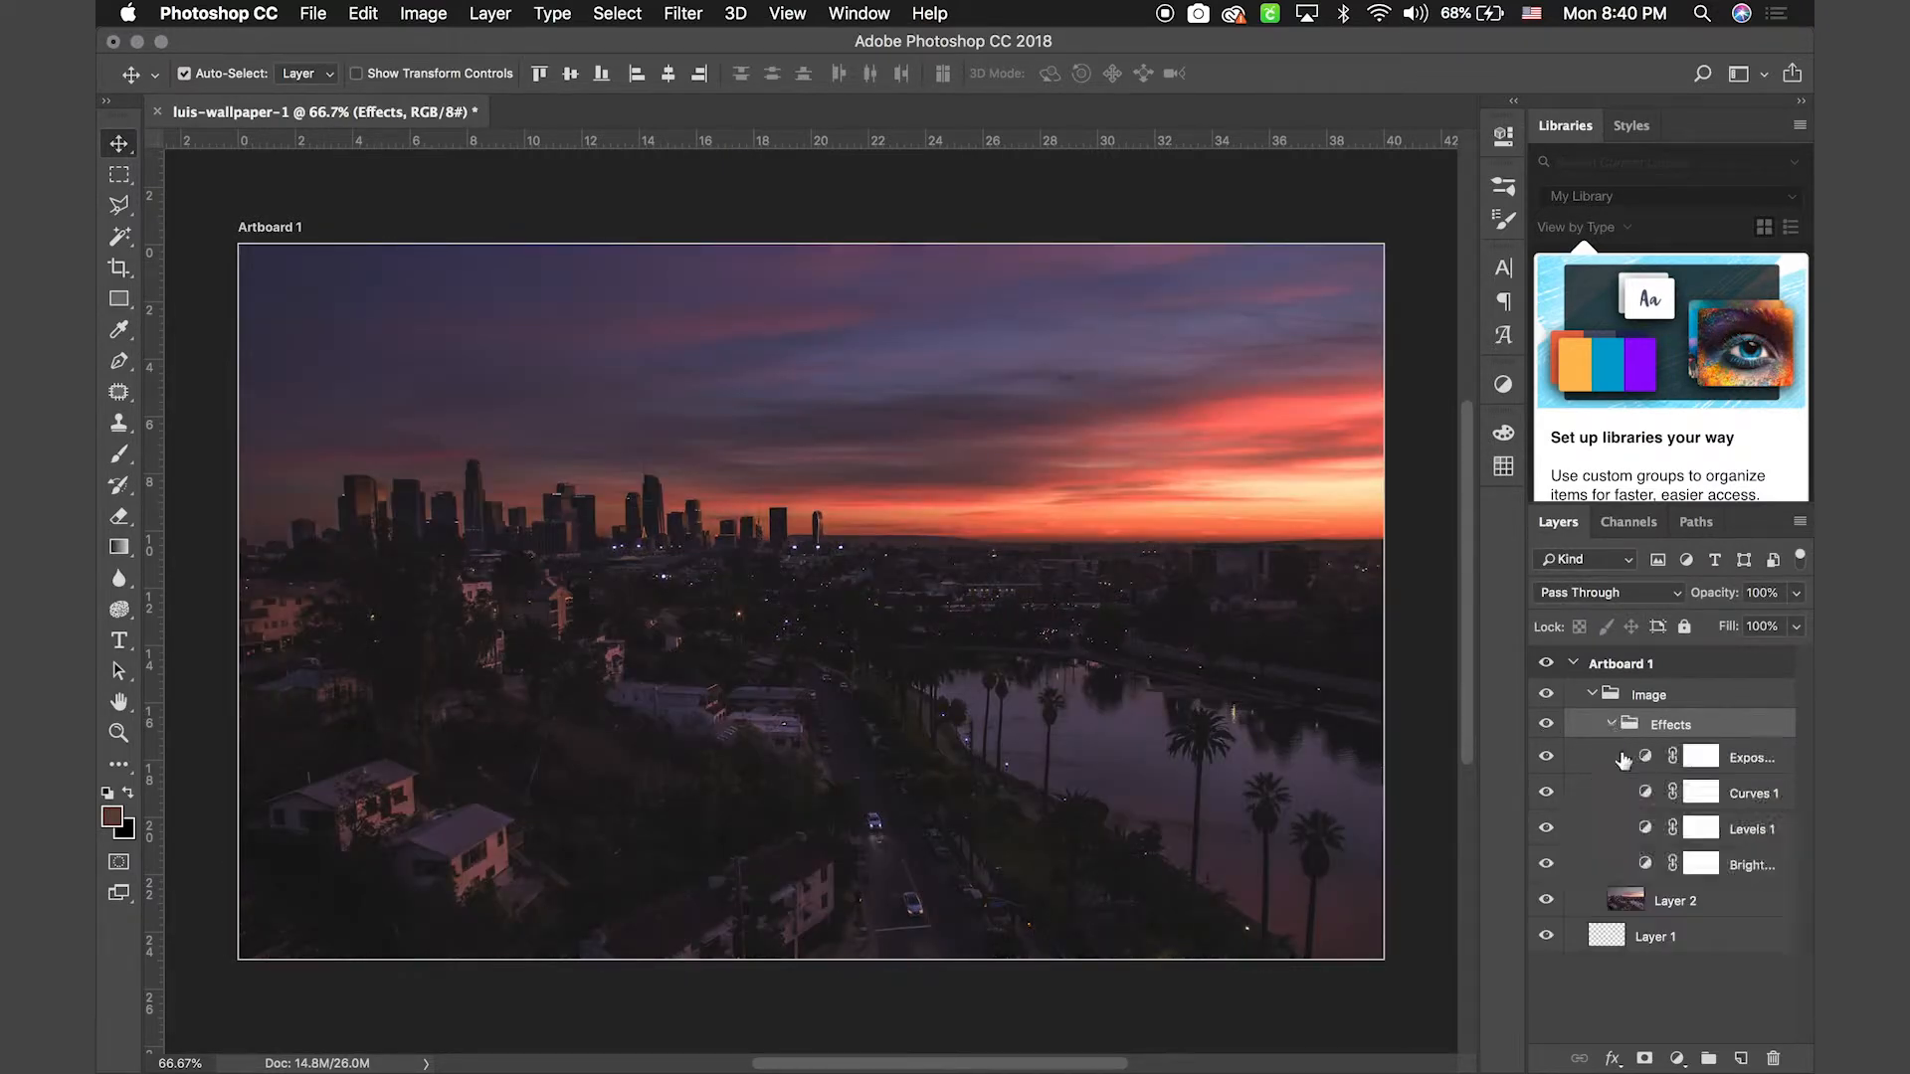
left_click(1677, 1059)
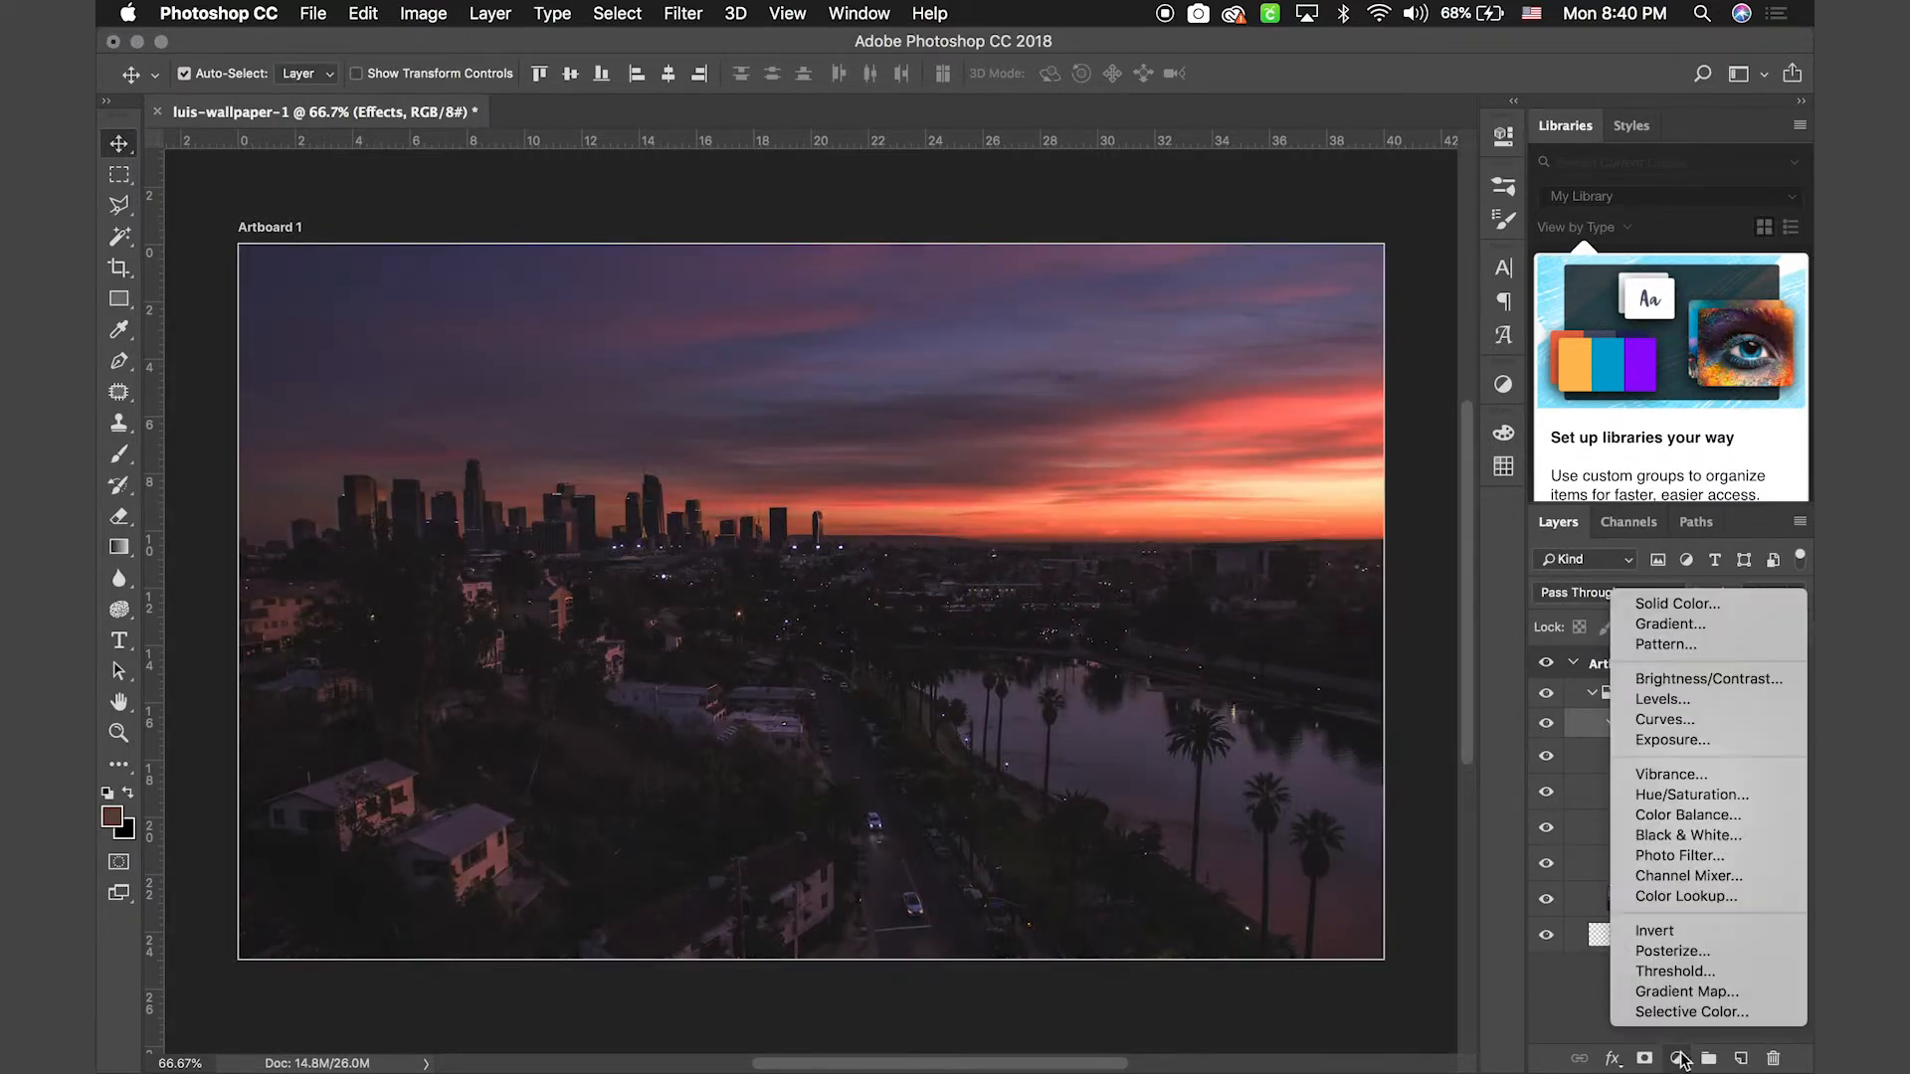
left_click(1691, 776)
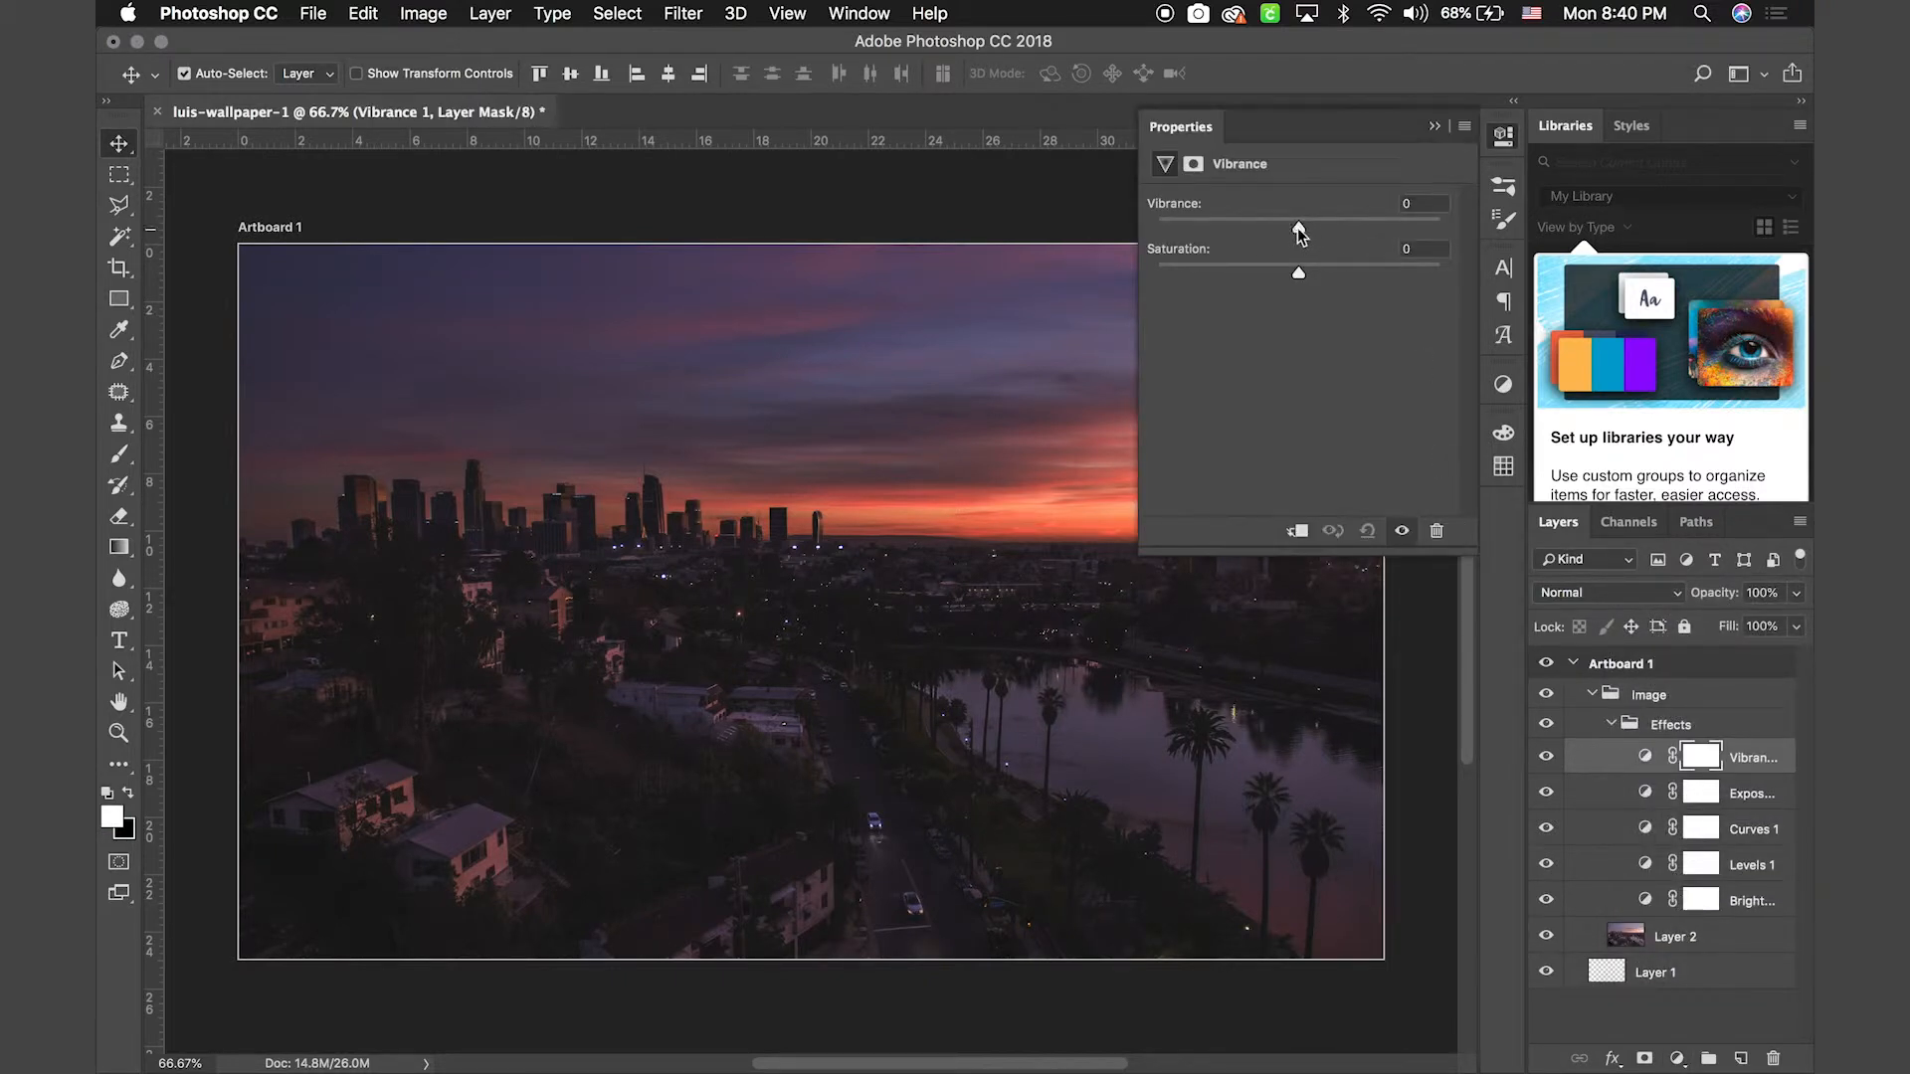
left_click_drag(1301, 231, 1376, 227)
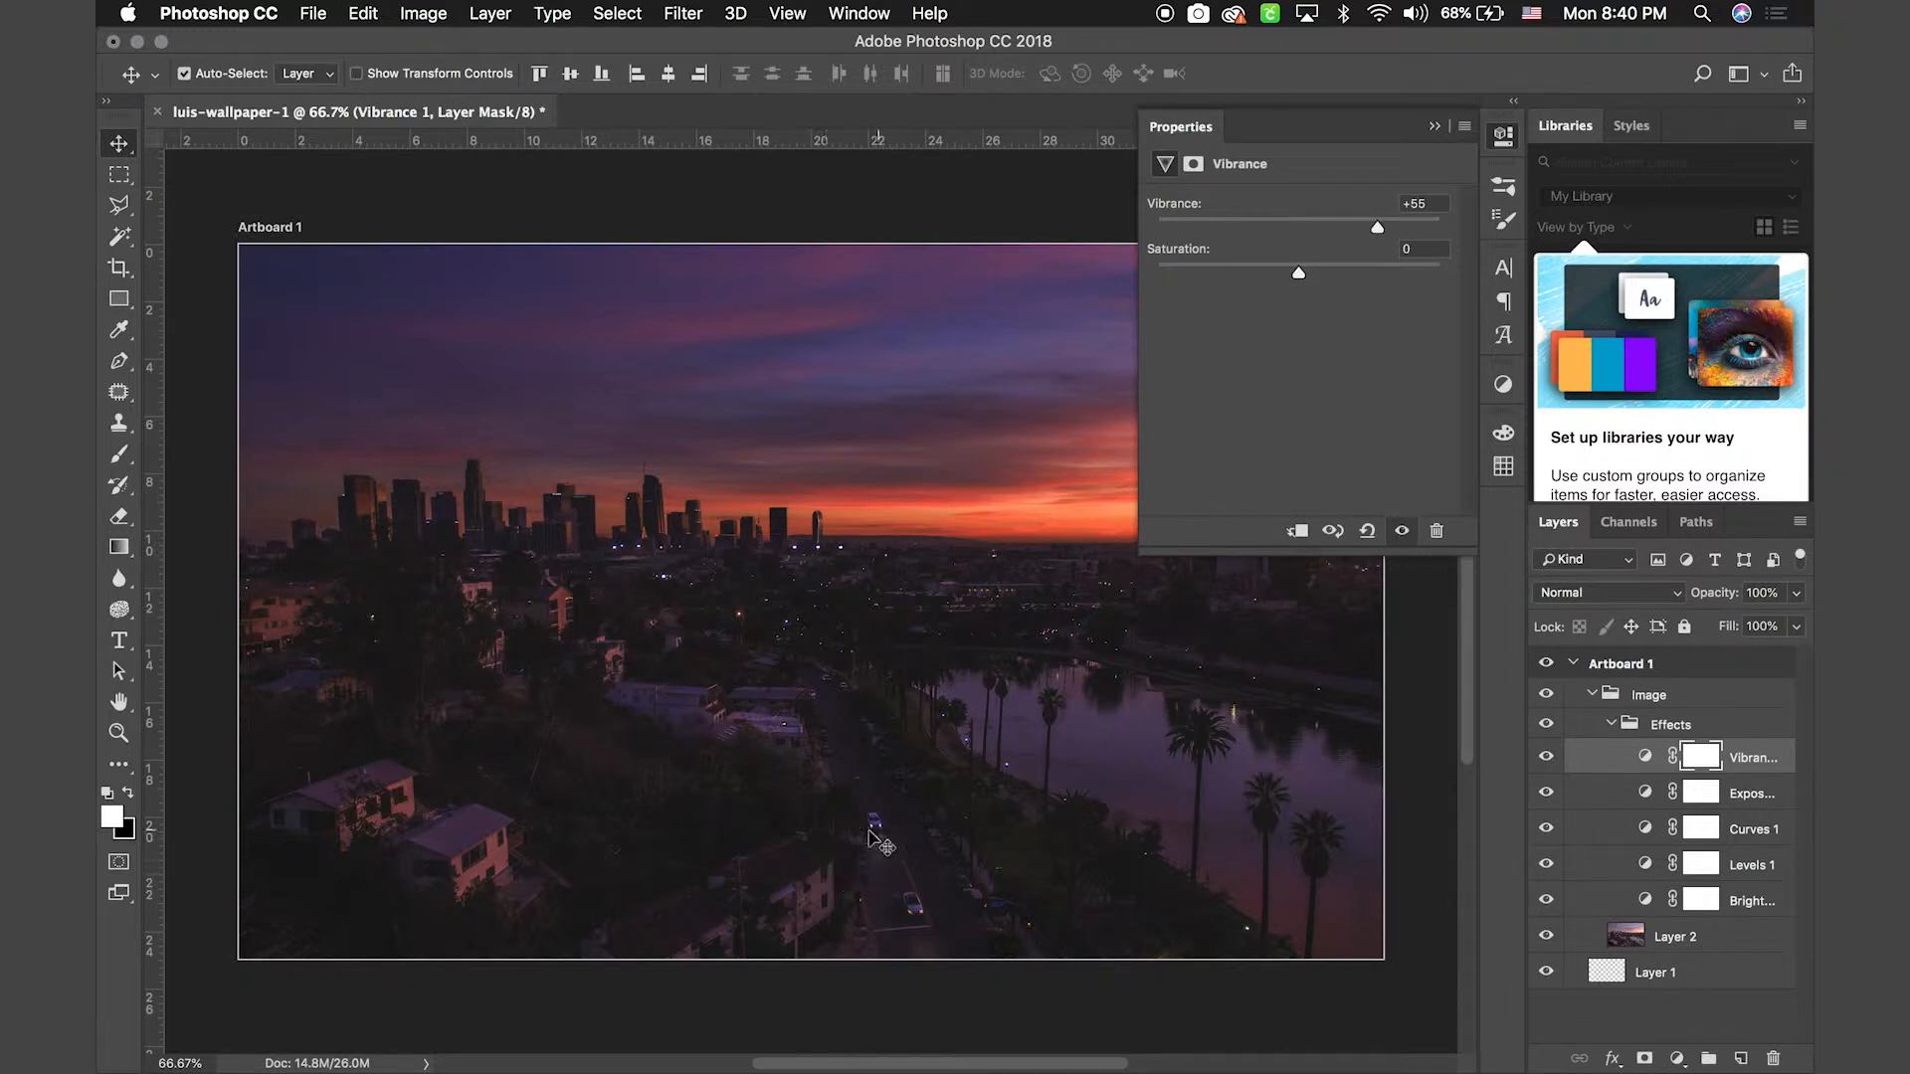
left_click(1434, 126)
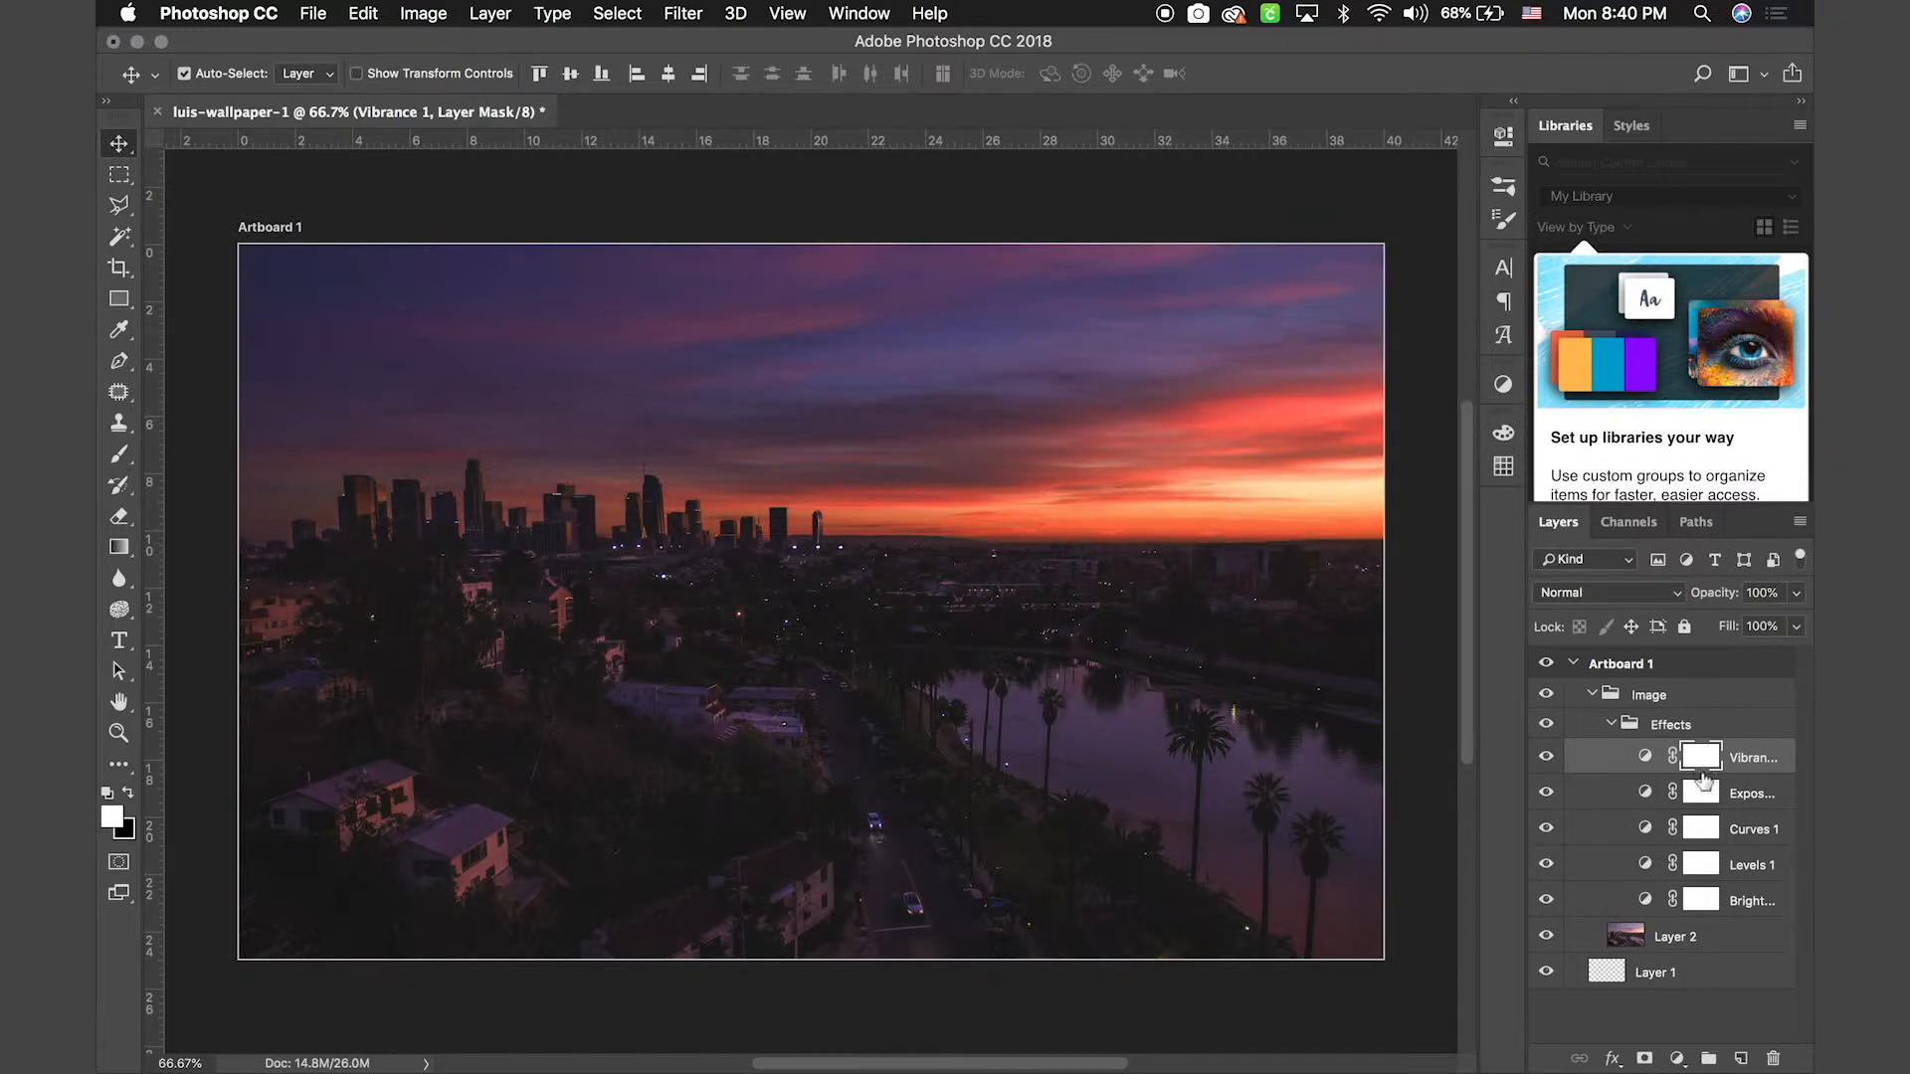
Compare the picture with and without the Vibrance adjustment and with and without the Effects group
left_click(1547, 759)
left_click(1547, 758)
left_click(1611, 724)
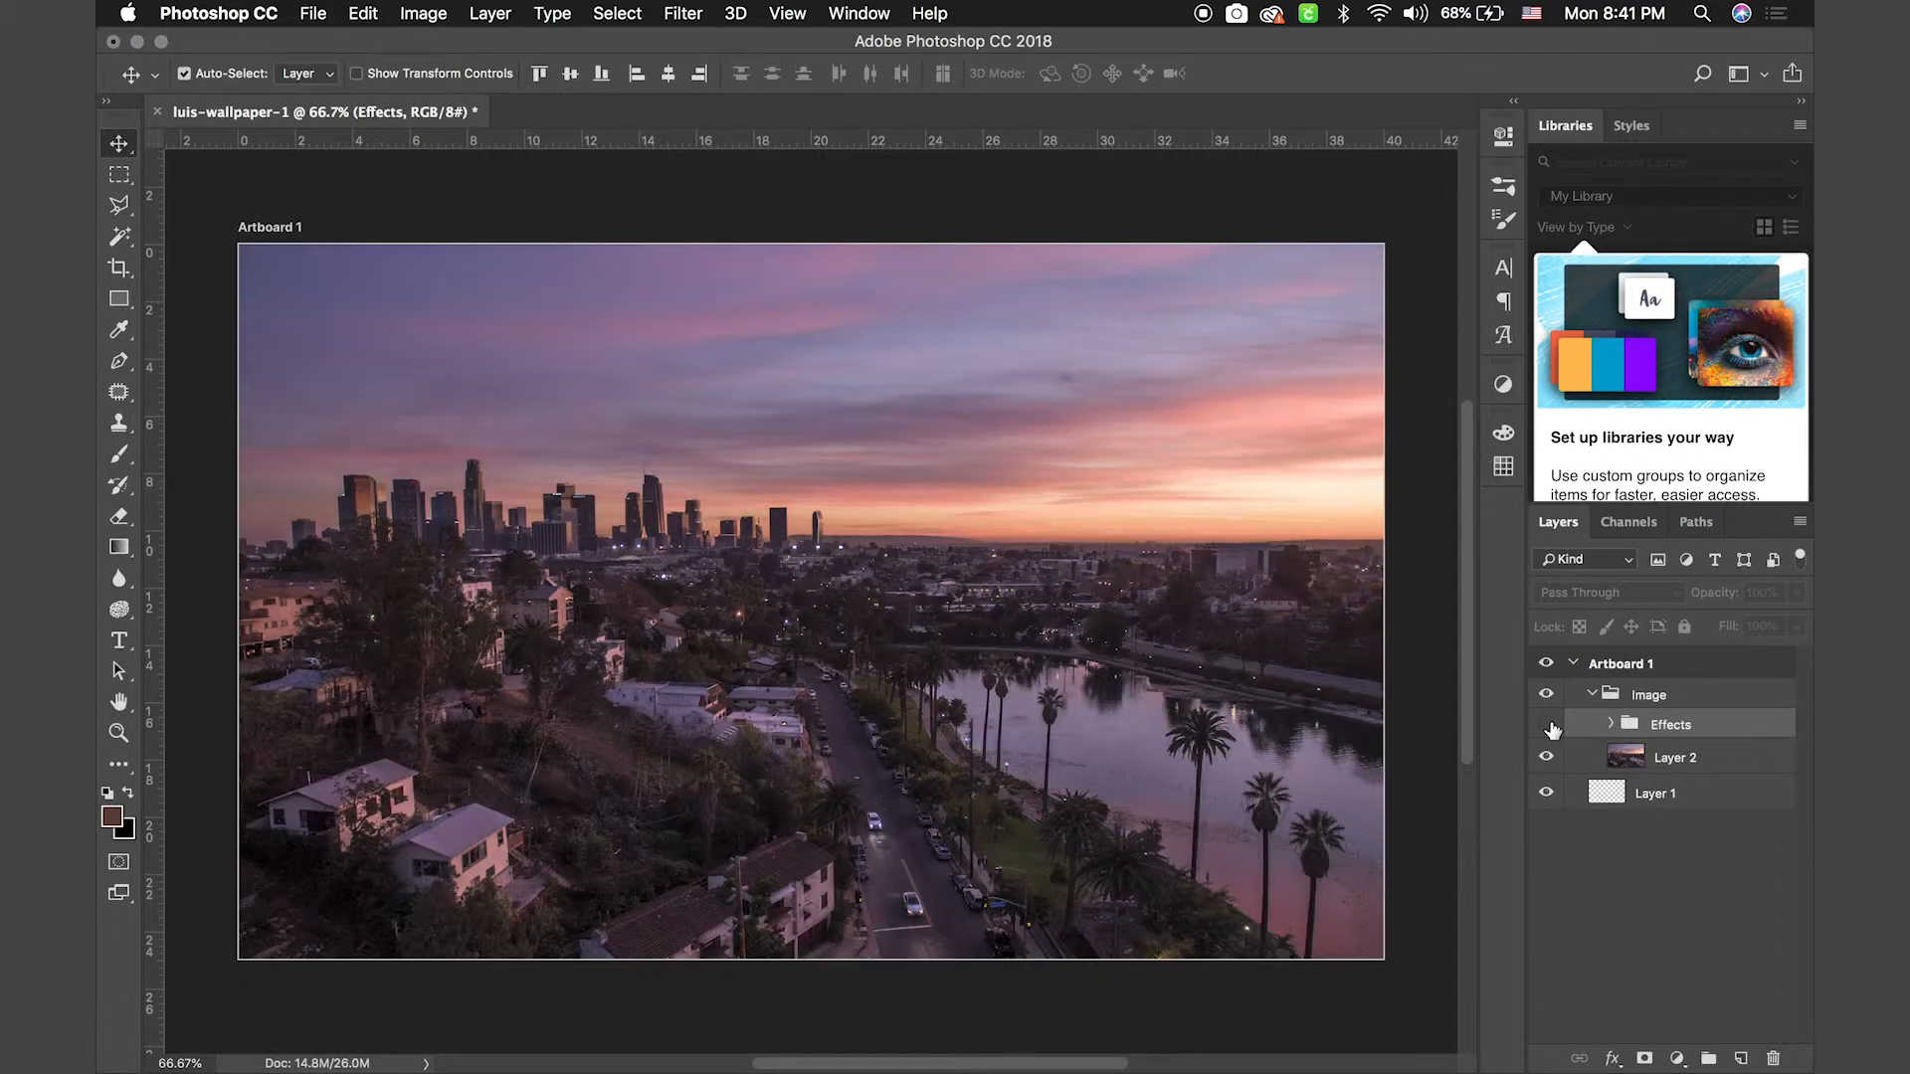
left_click(1548, 725)
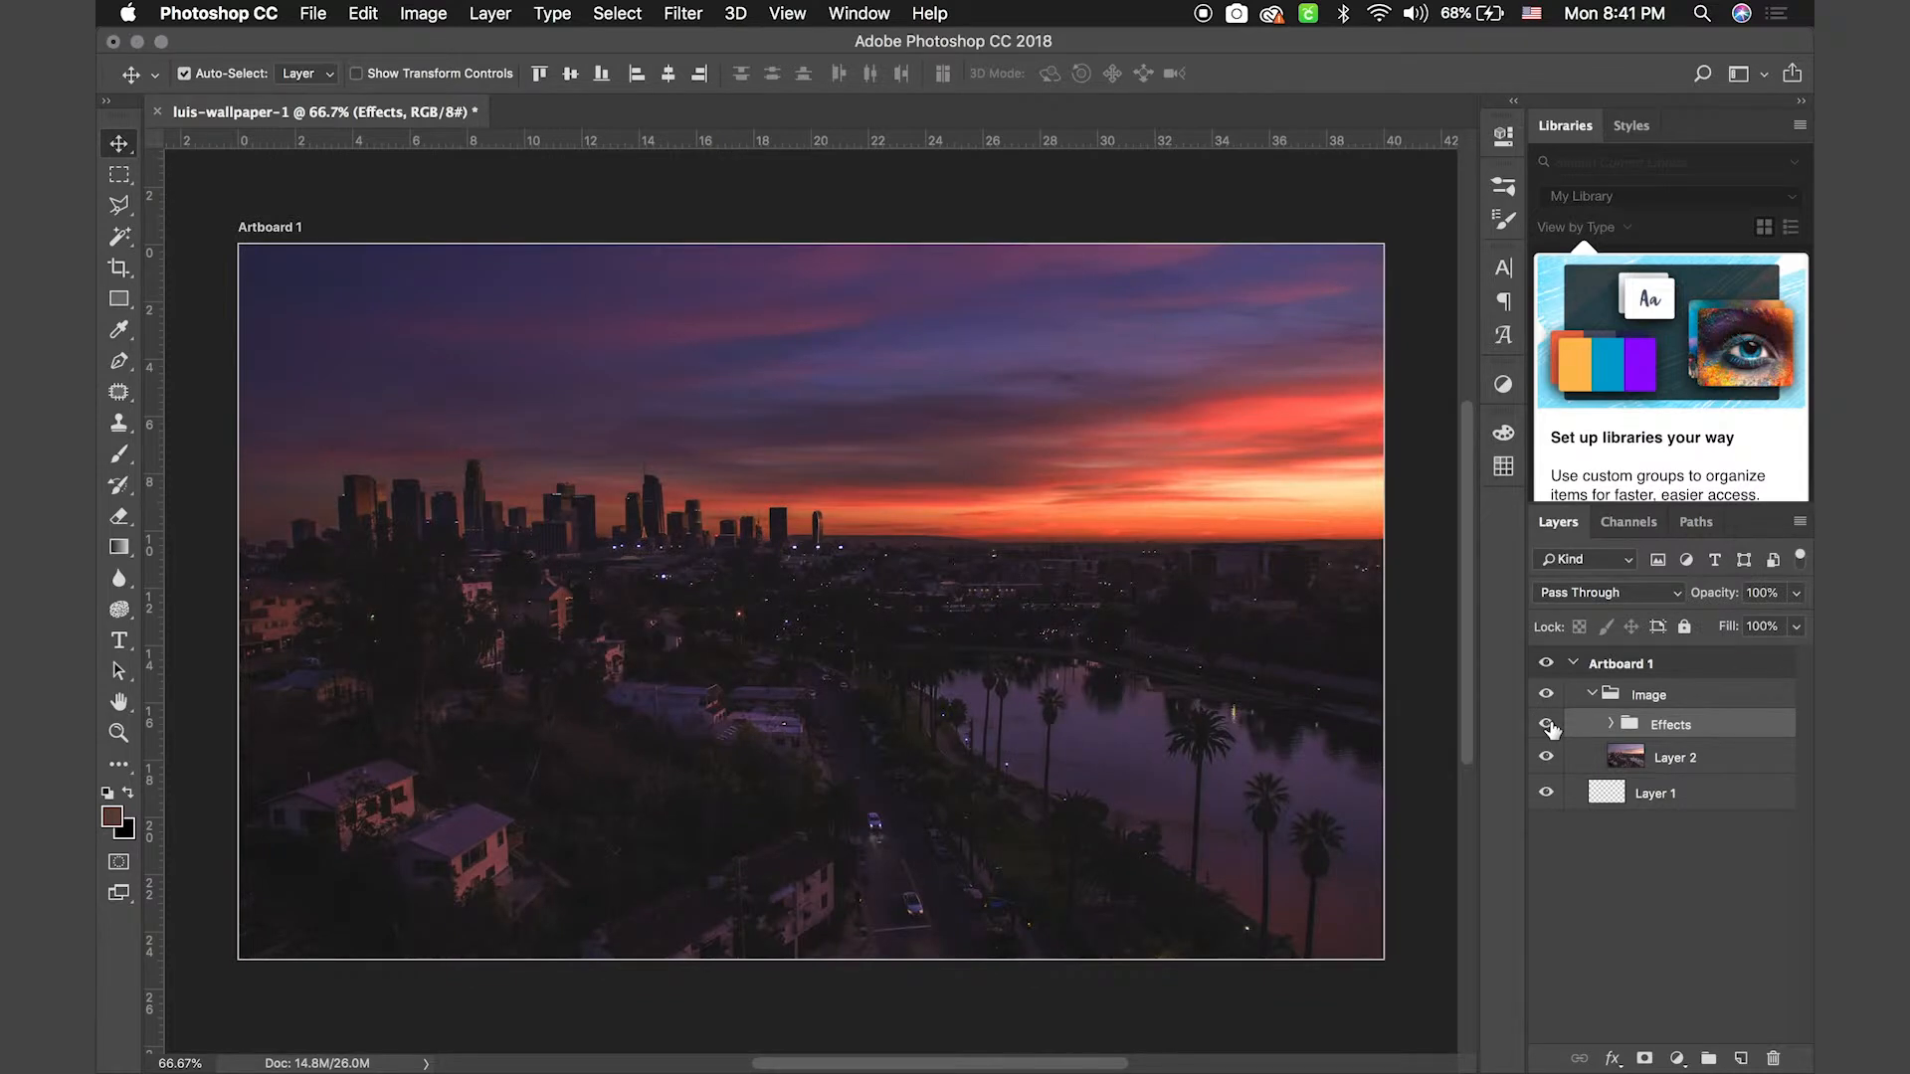
Add a Hue/Saturation adjustment layer above Vibrance and try out its sliders, ending at hue +4 and saturation +44
left_click(1611, 726)
left_click(1677, 1058)
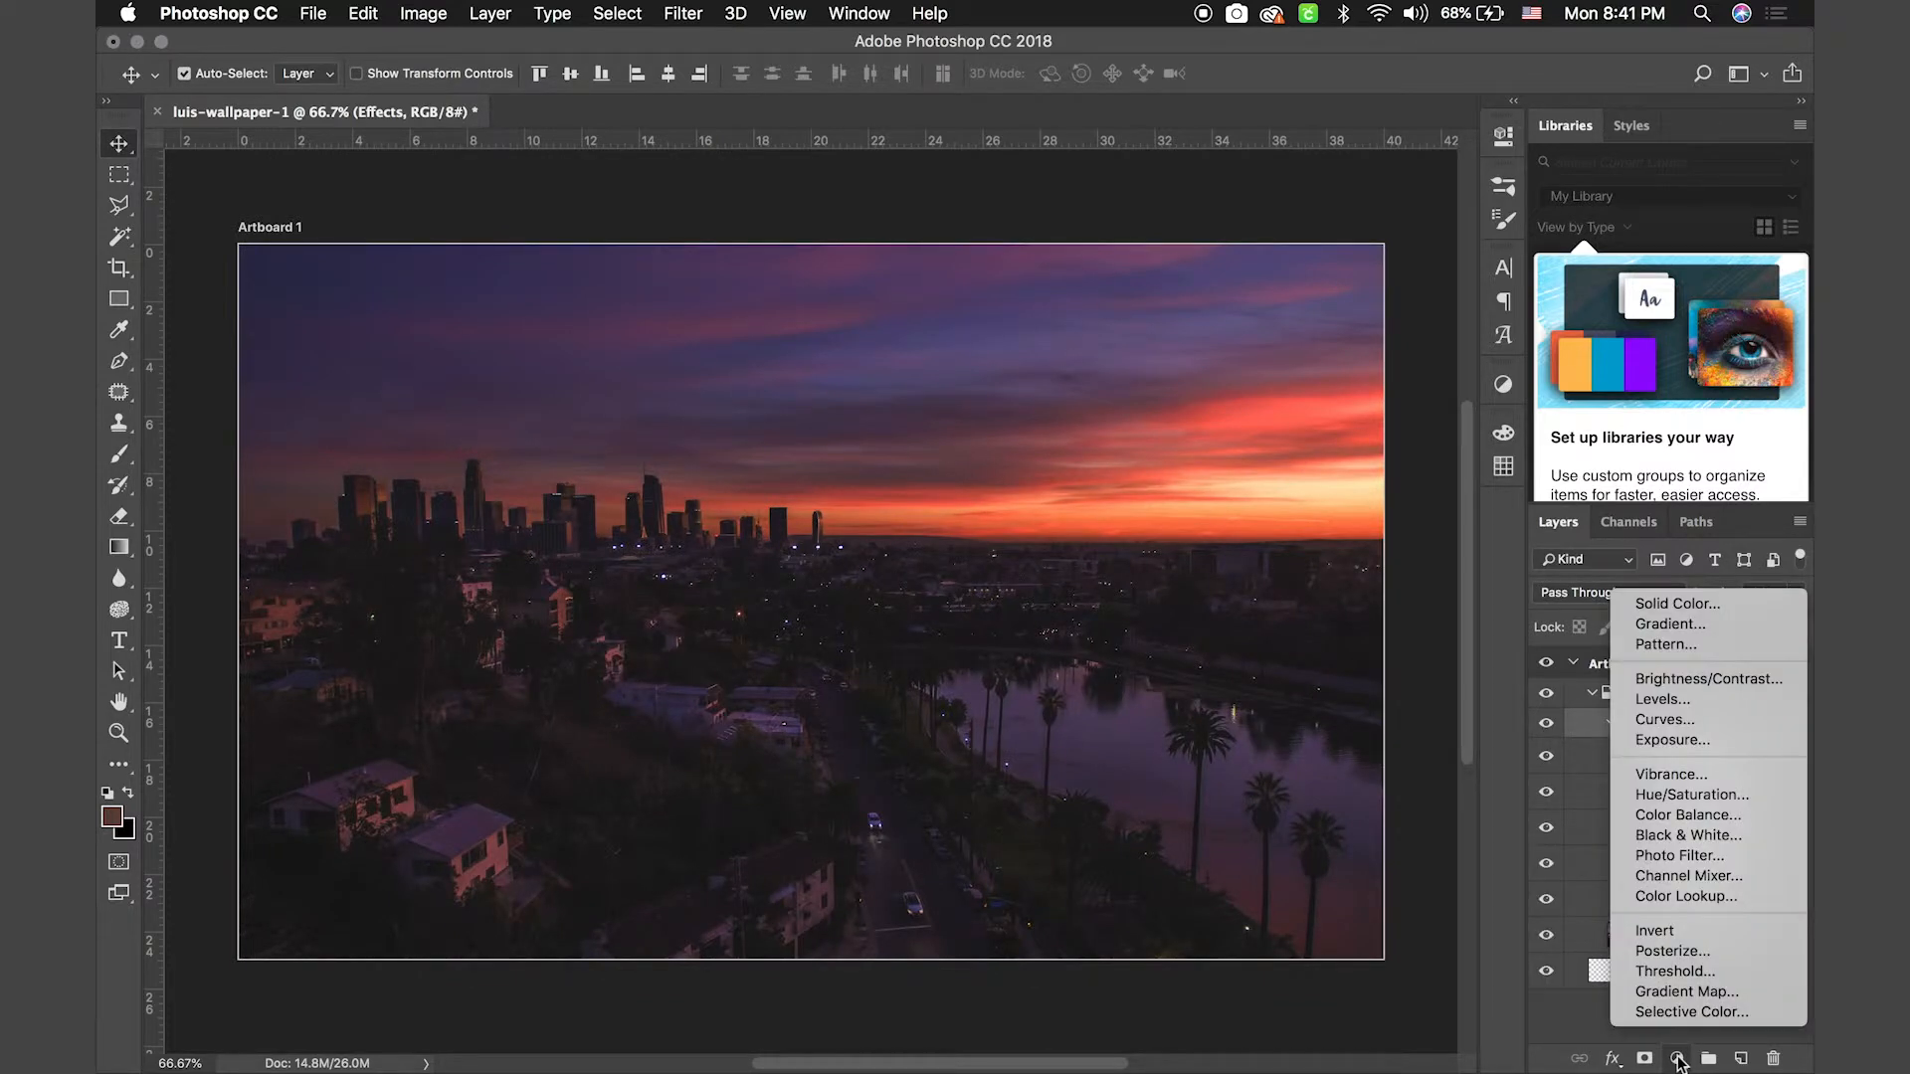
left_click(1691, 795)
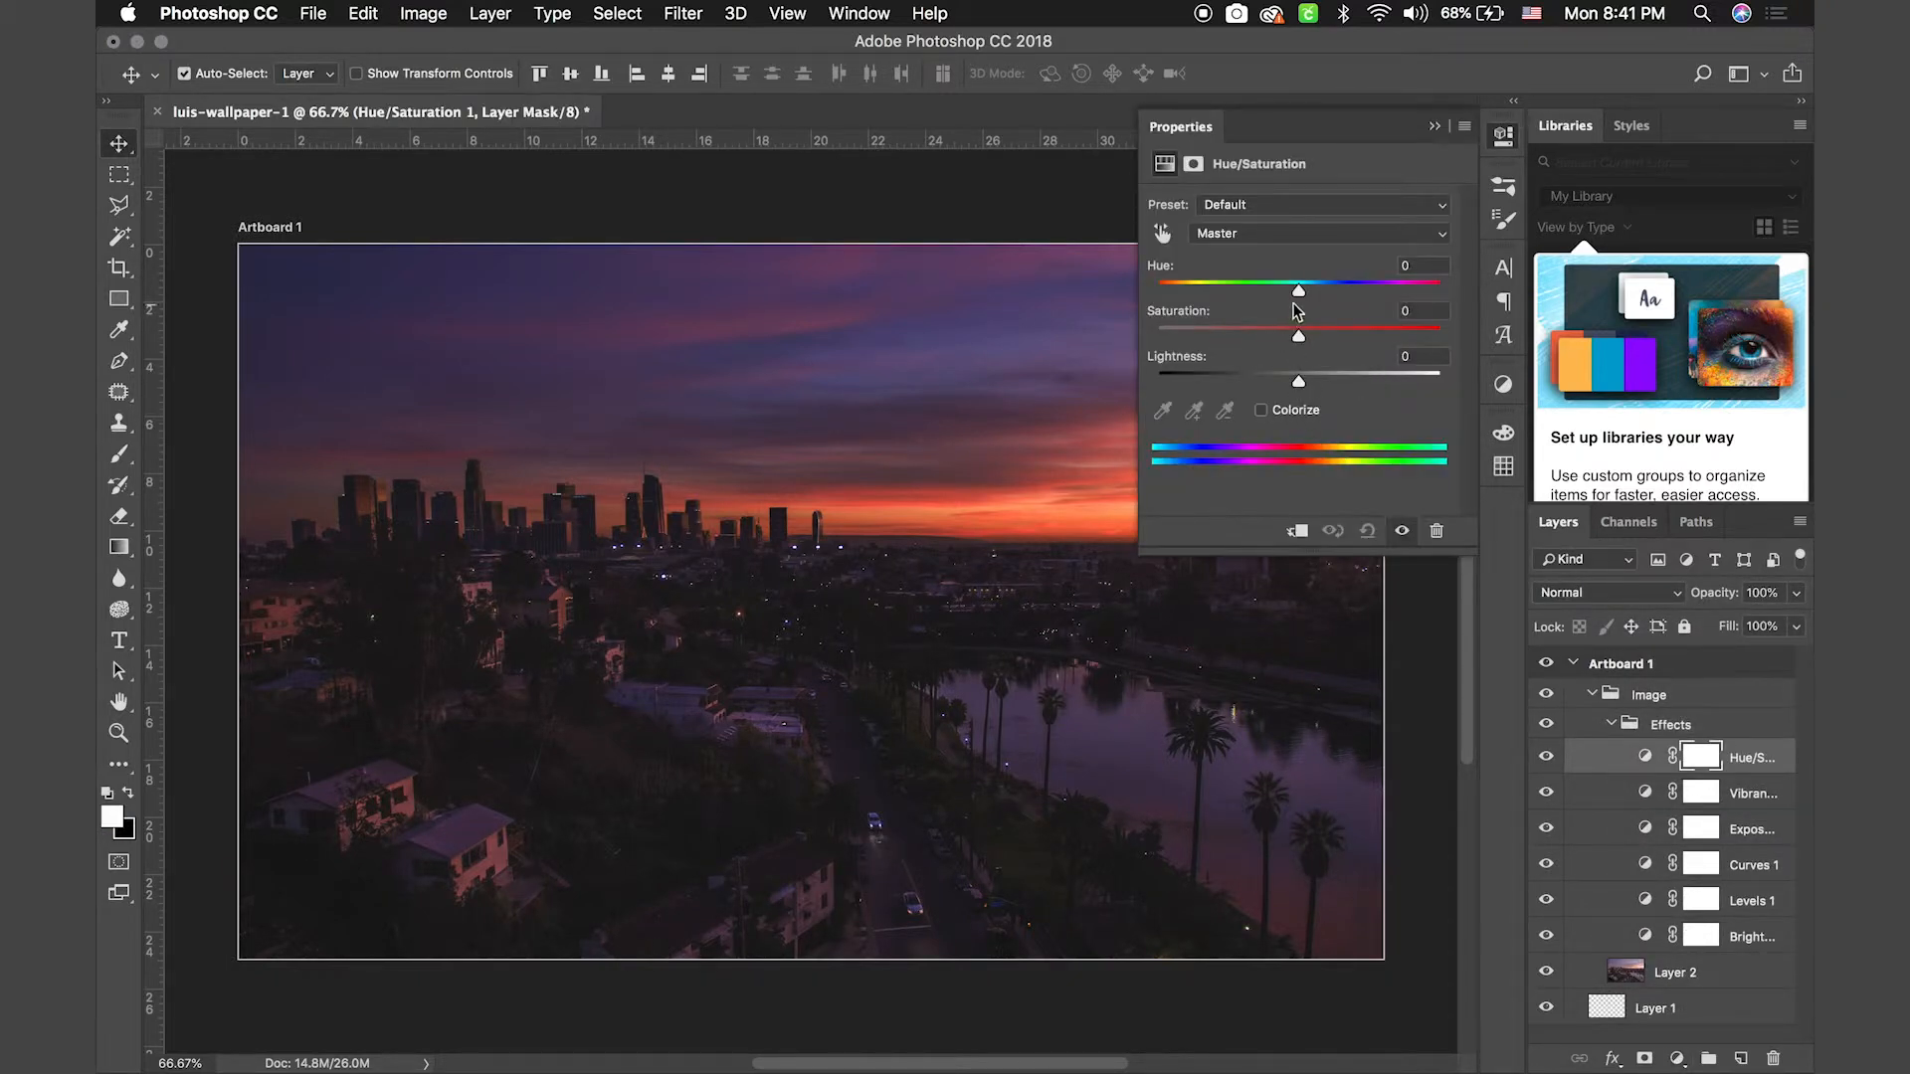
left_click_drag(1299, 291, 1435, 290)
left_click_drag(1298, 337, 1306, 291)
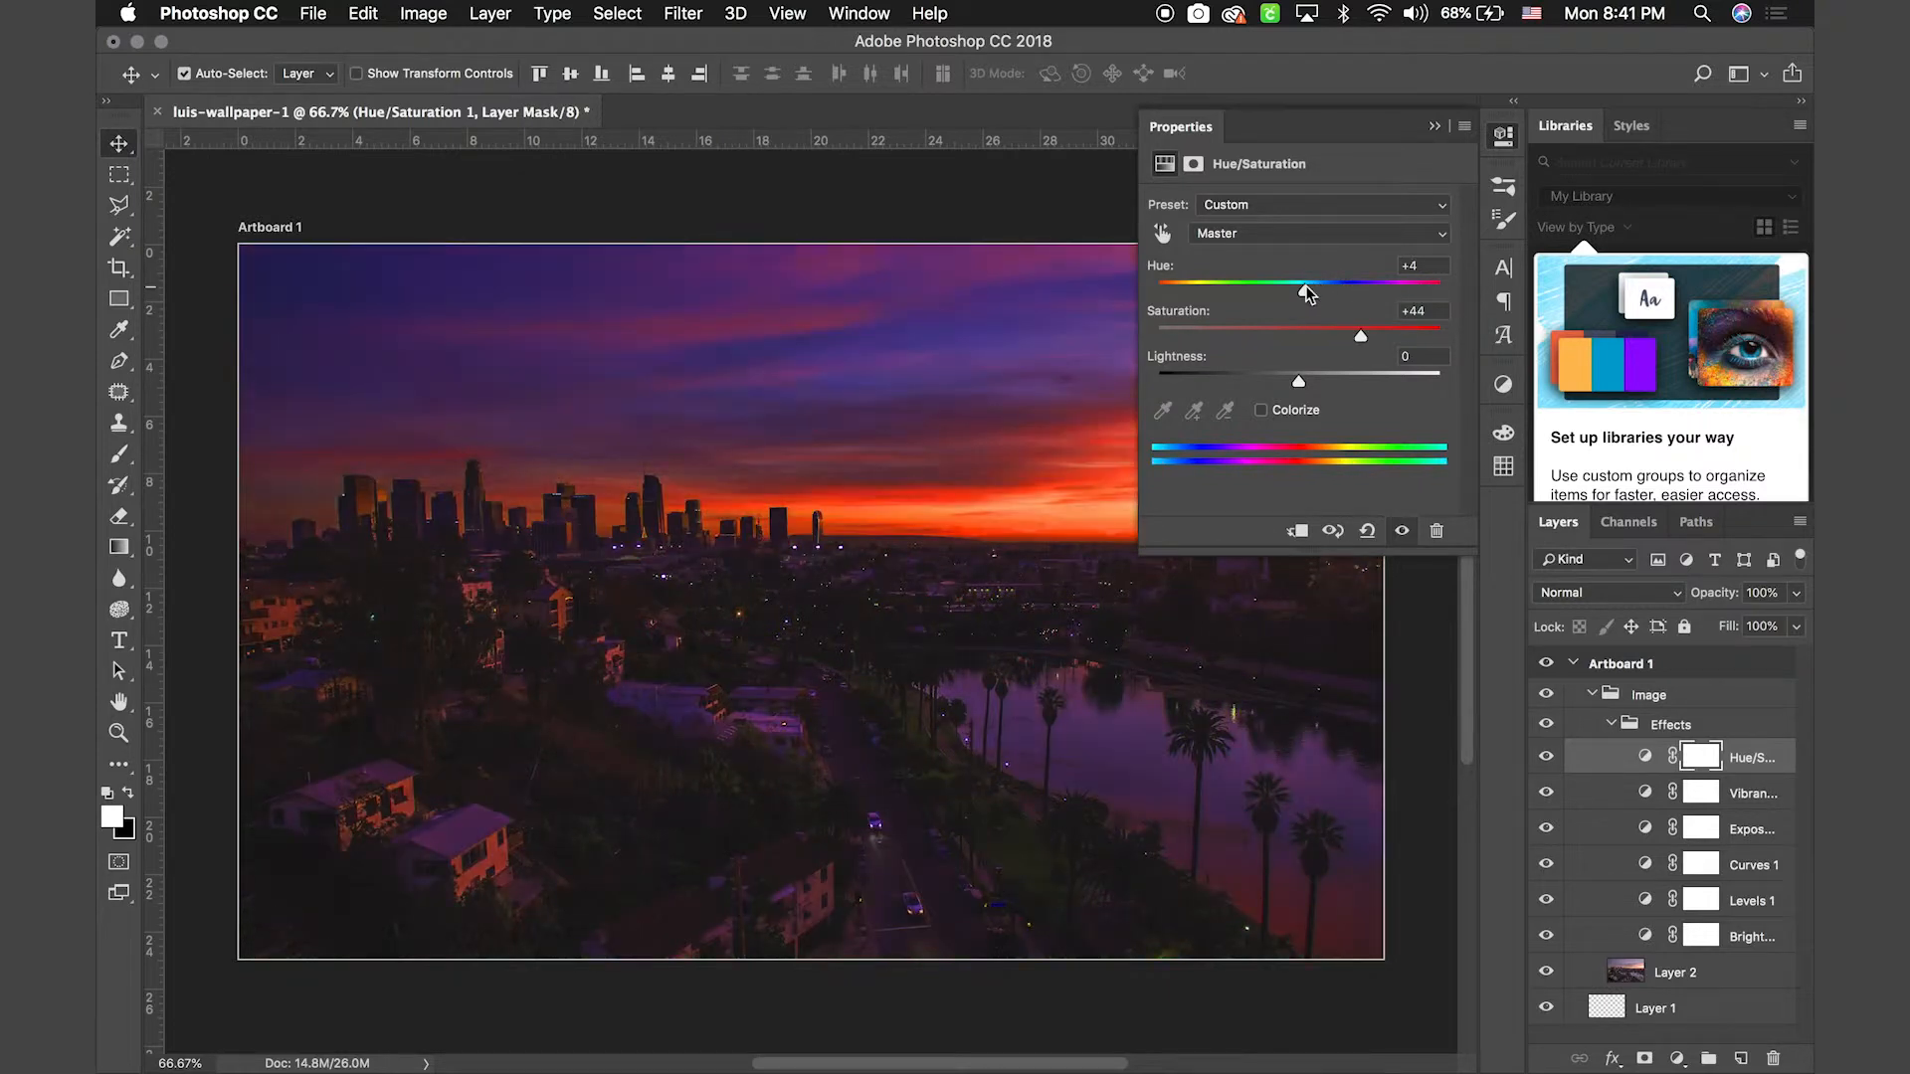
Set the Hue/Saturation adjustment to hue +5, saturation +25 and lightness -10, and compare the picture with and without it
left_click(1421, 266)
type("5")
left_click(1419, 311)
type("25")
mouse_move(1301, 381)
left_mouse_down()
mouse_move(1348, 380)
mouse_move(1233, 384)
mouse_move(1285, 386)
left_mouse_up()
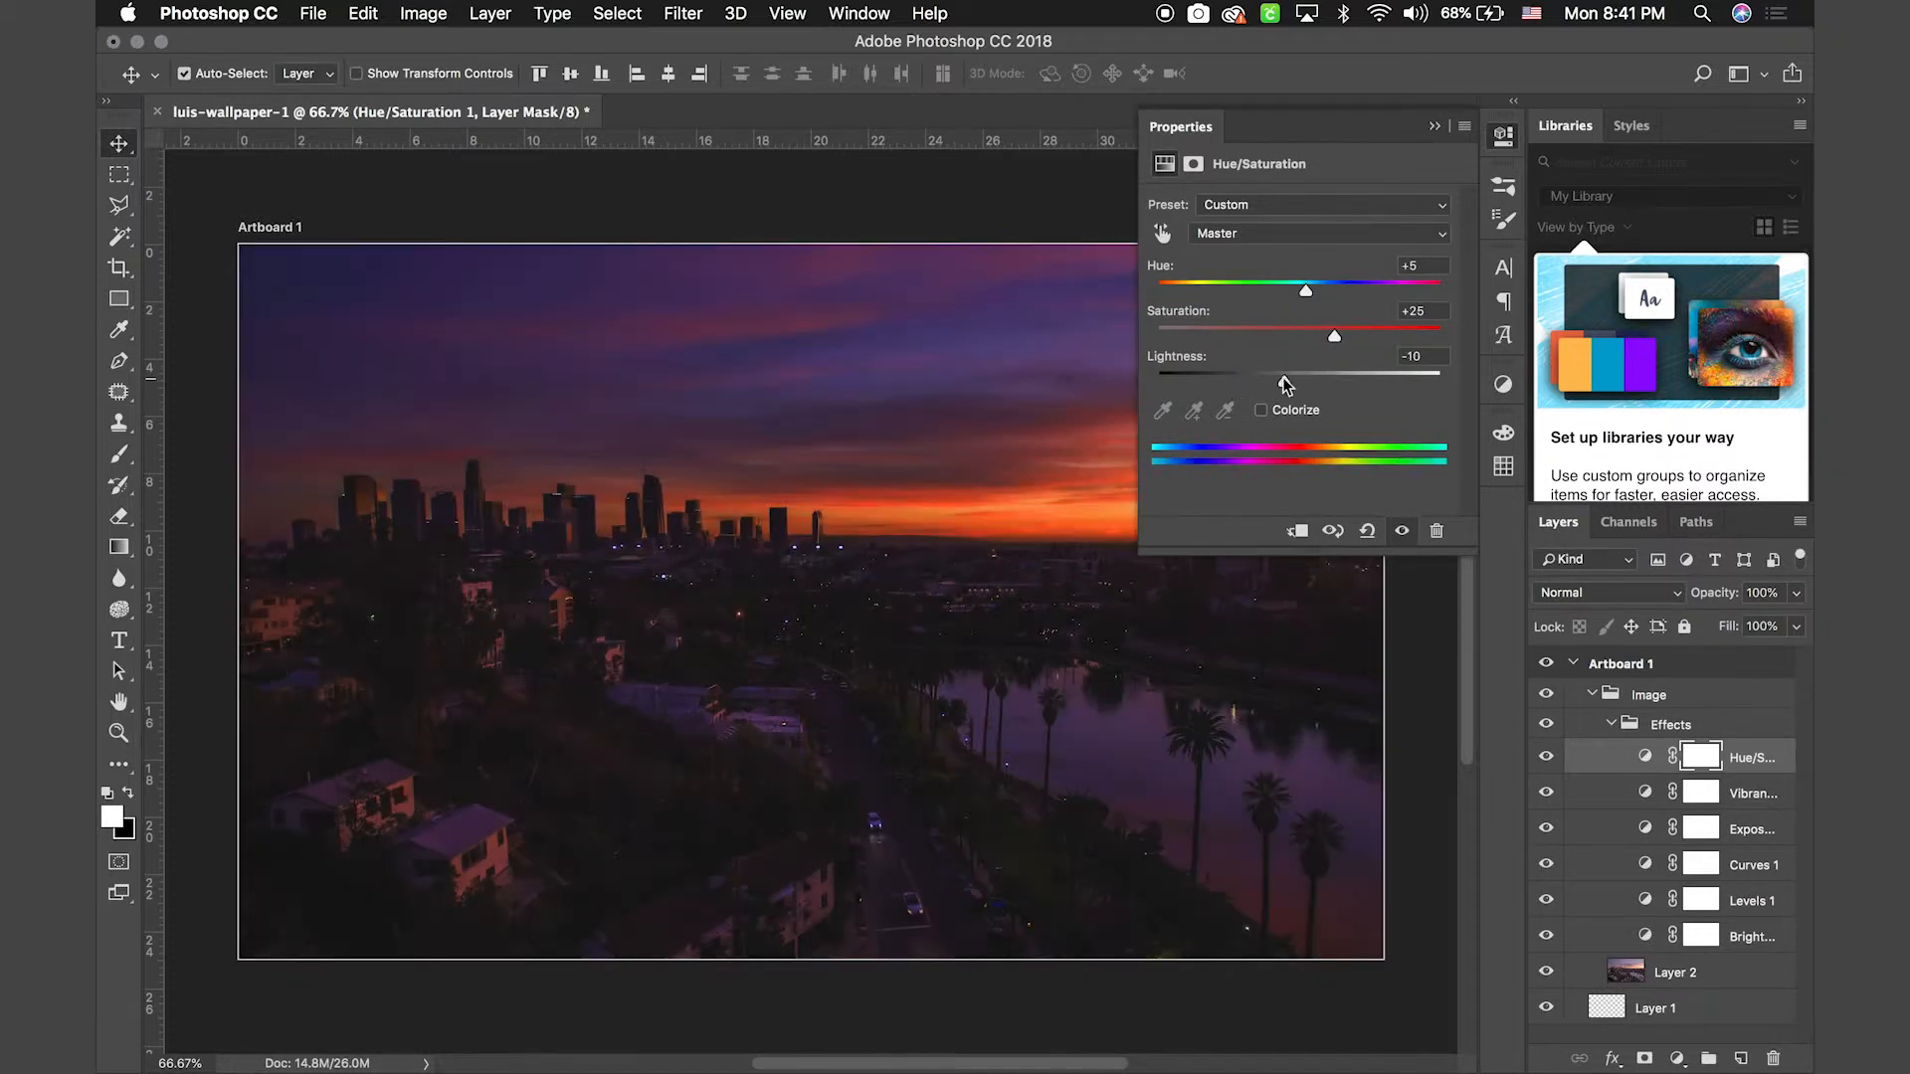
left_click(1433, 127)
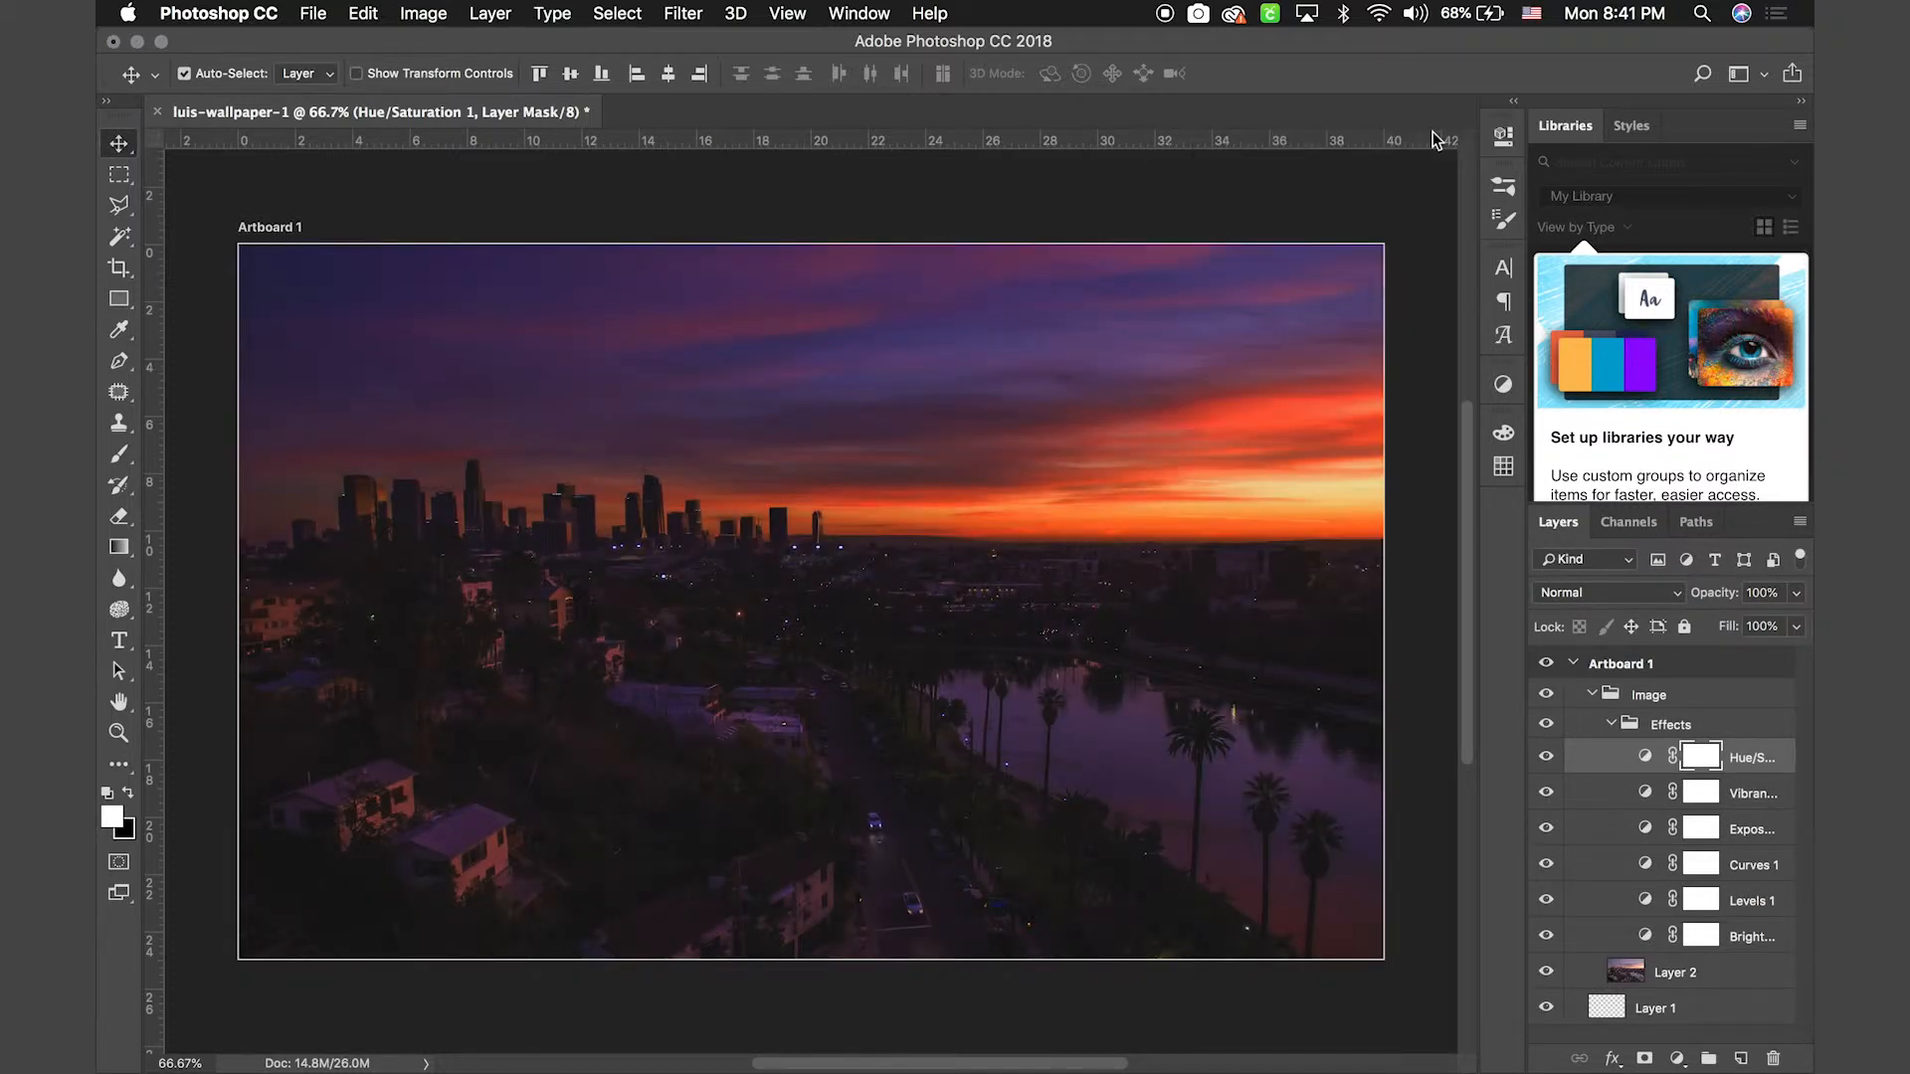
left_click(1546, 758)
left_click(1546, 758)
Add a Color Balance adjustment layer above Hue/Saturation and shift its midtones slightly towards cyan and yellow
left_click(1677, 1059)
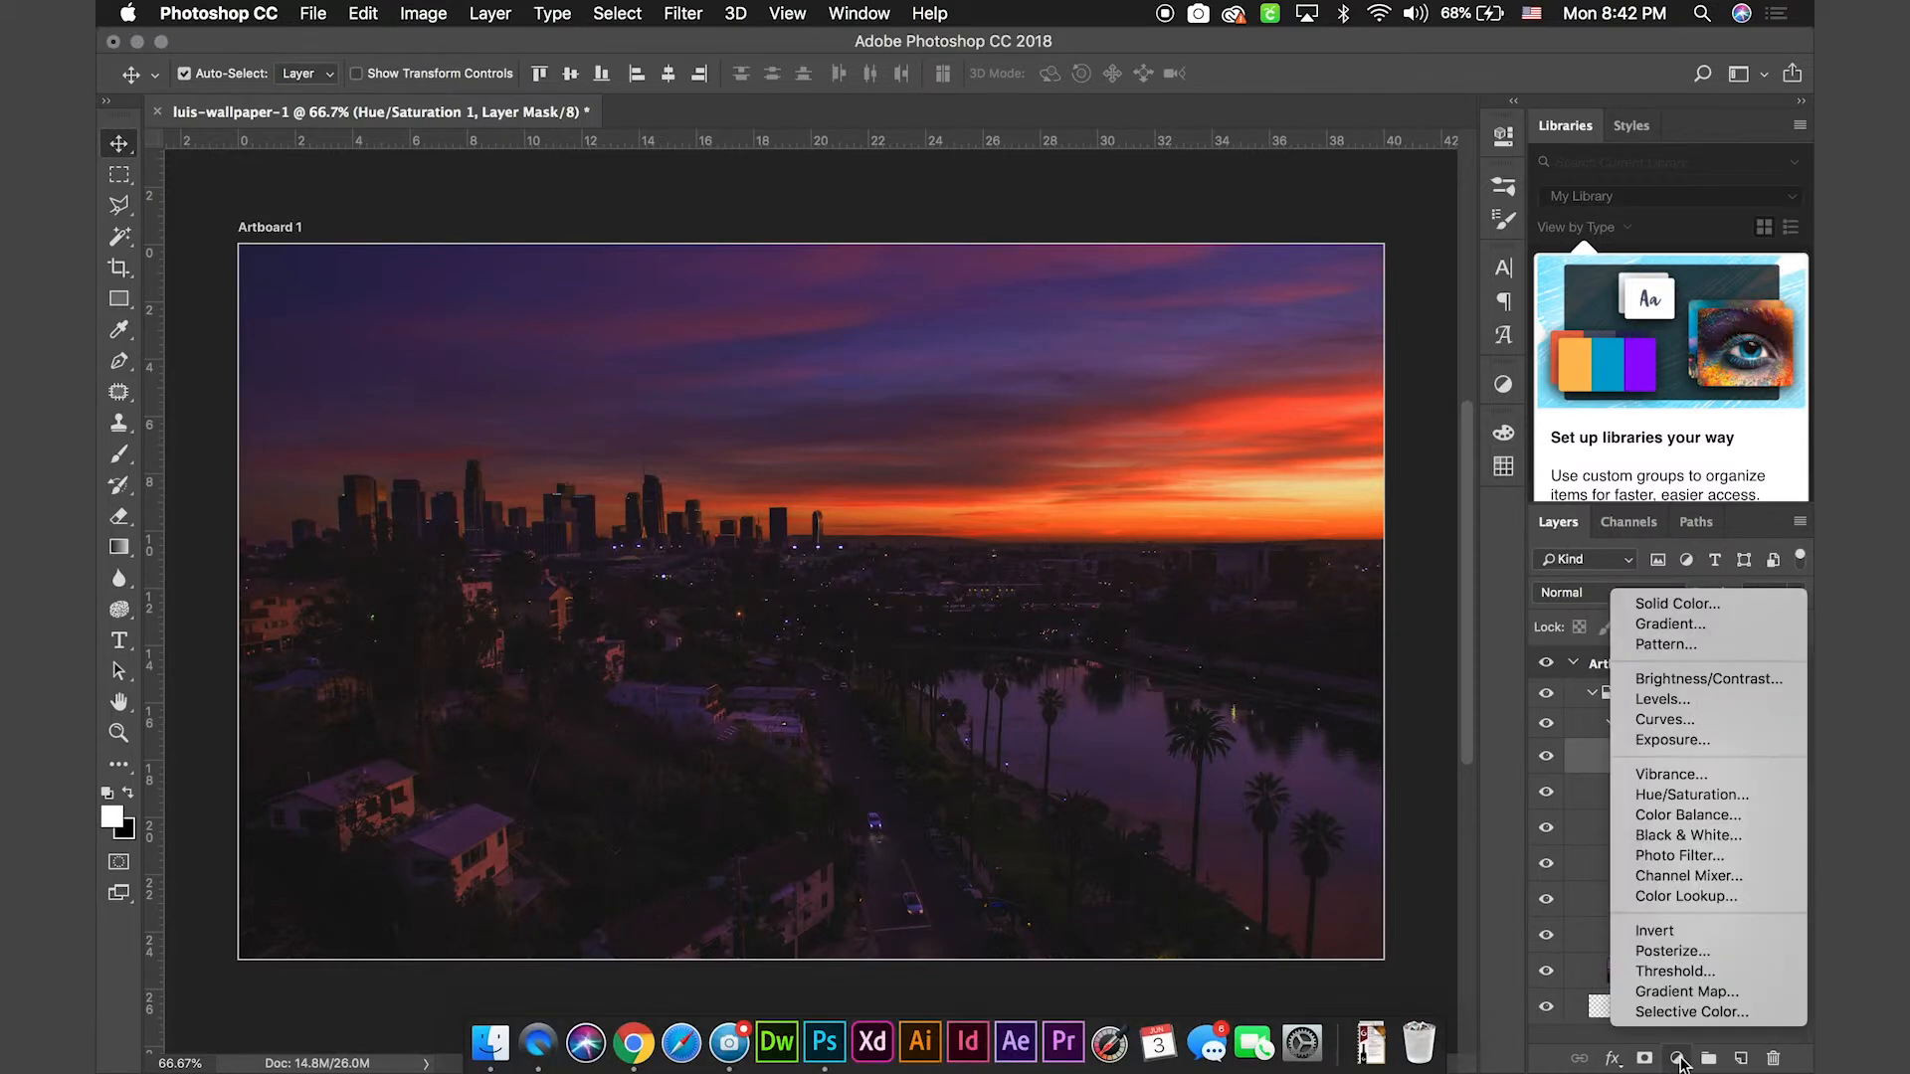
left_click(1683, 815)
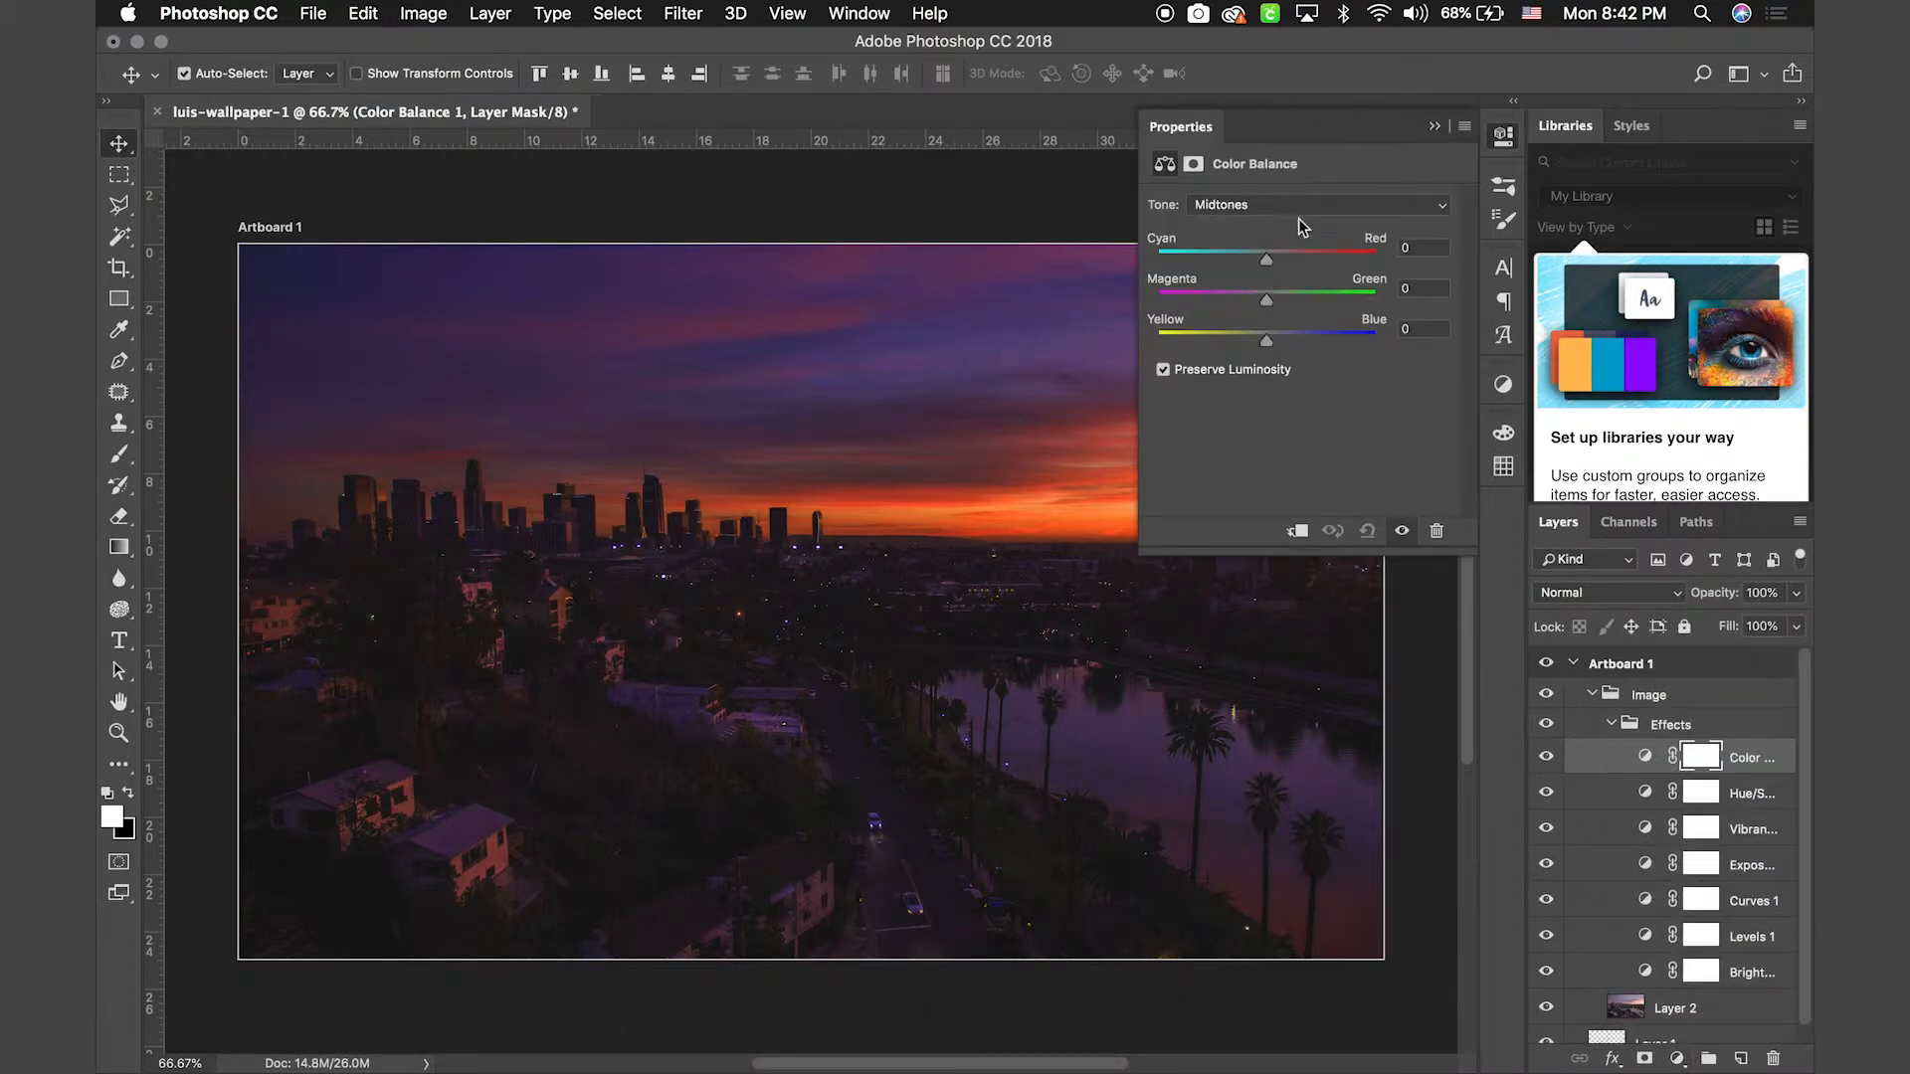
left_click_drag(1266, 261, 1237, 264)
left_click_drag(1244, 259, 1244, 340)
left_click(1431, 126)
Compare the picture with and without the Color Balance adjustment, and against the original photo without any effects
left_click(1546, 758)
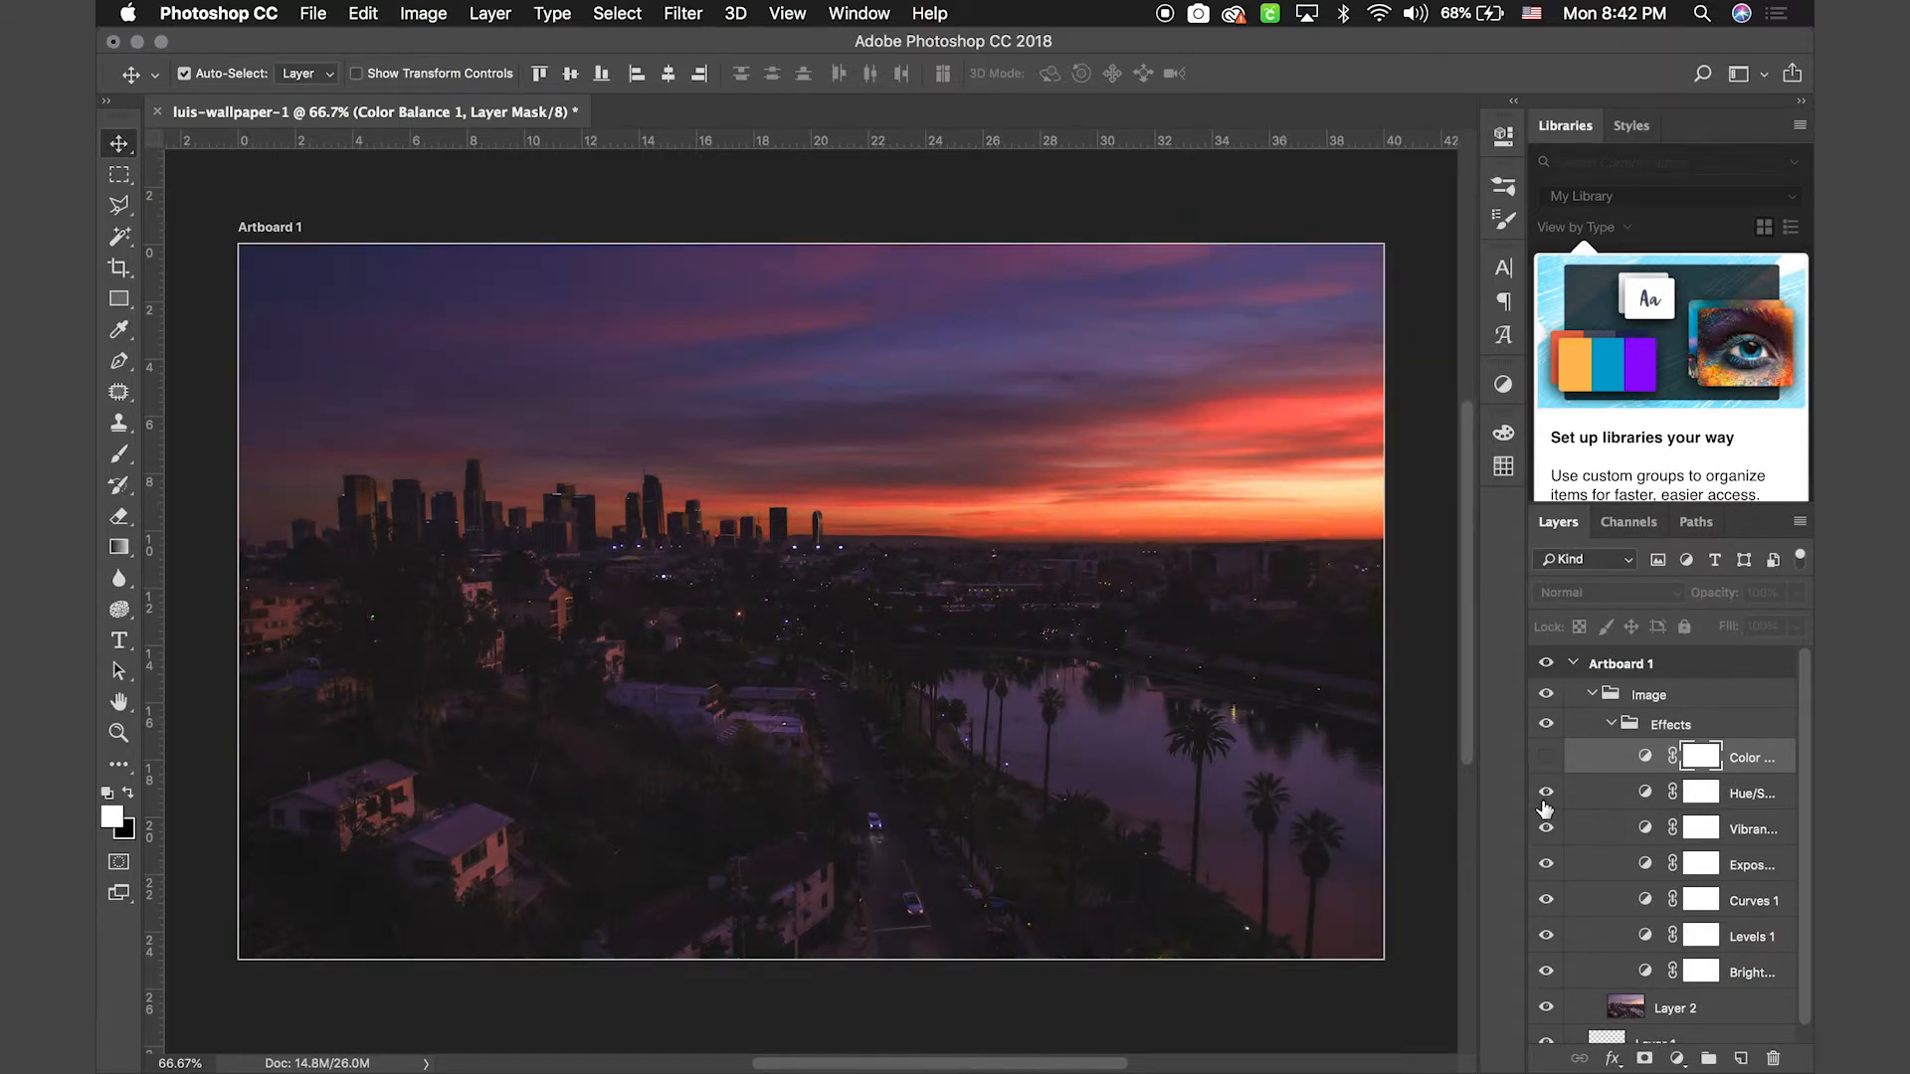
left_click(1546, 758)
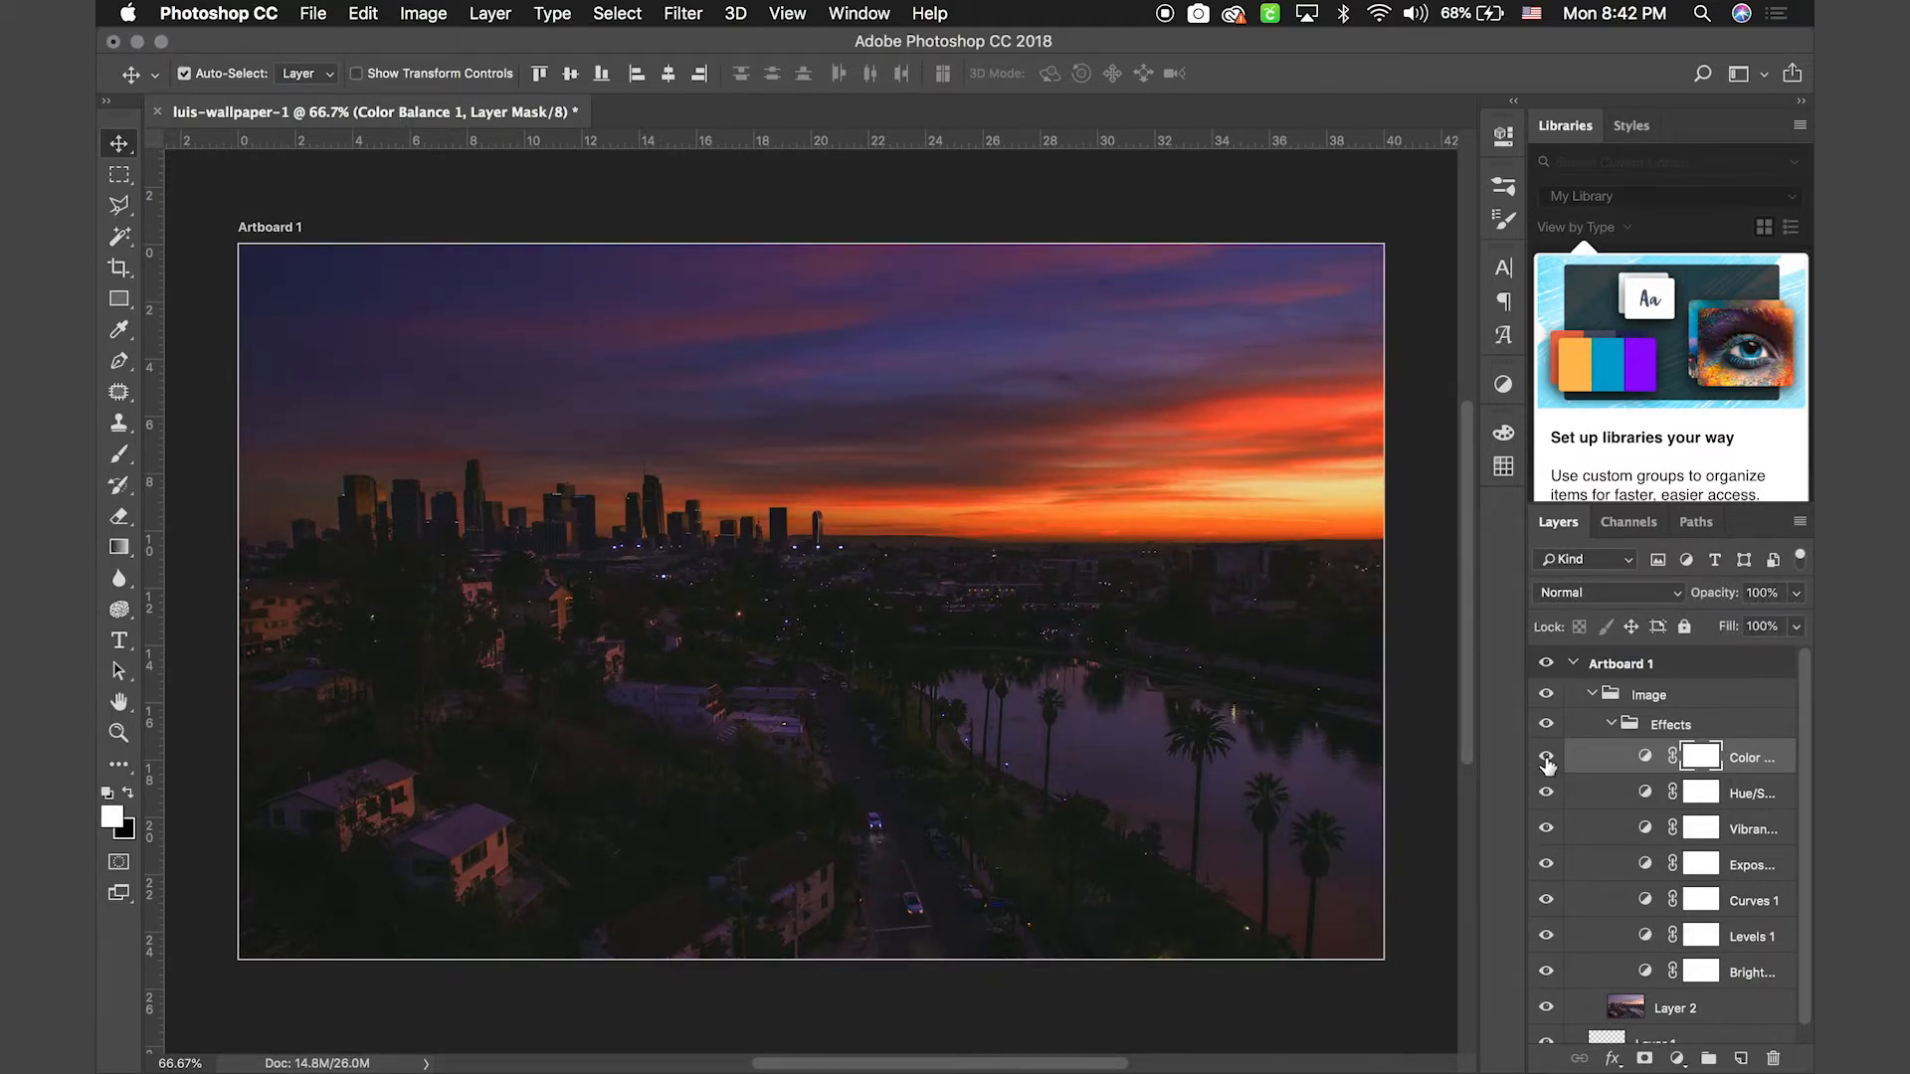
left_click(1611, 724)
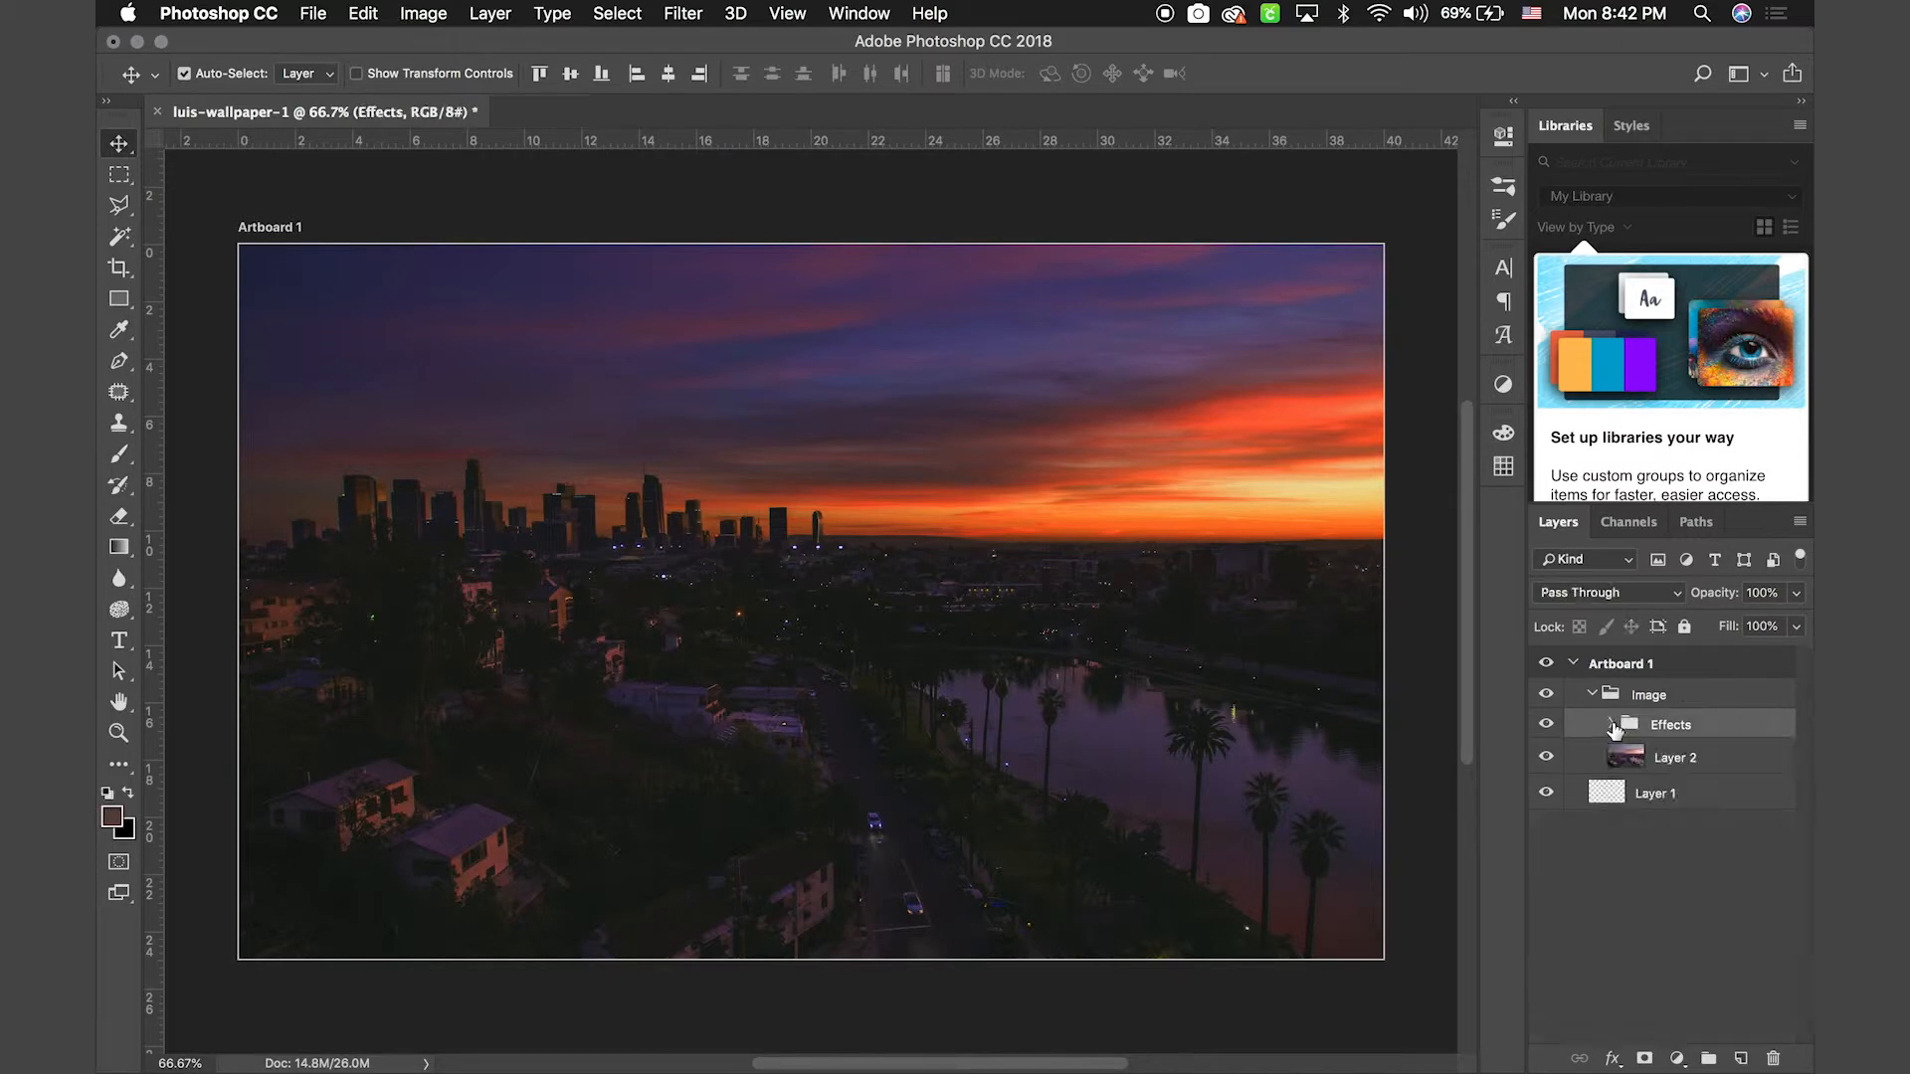
left_click(1547, 726)
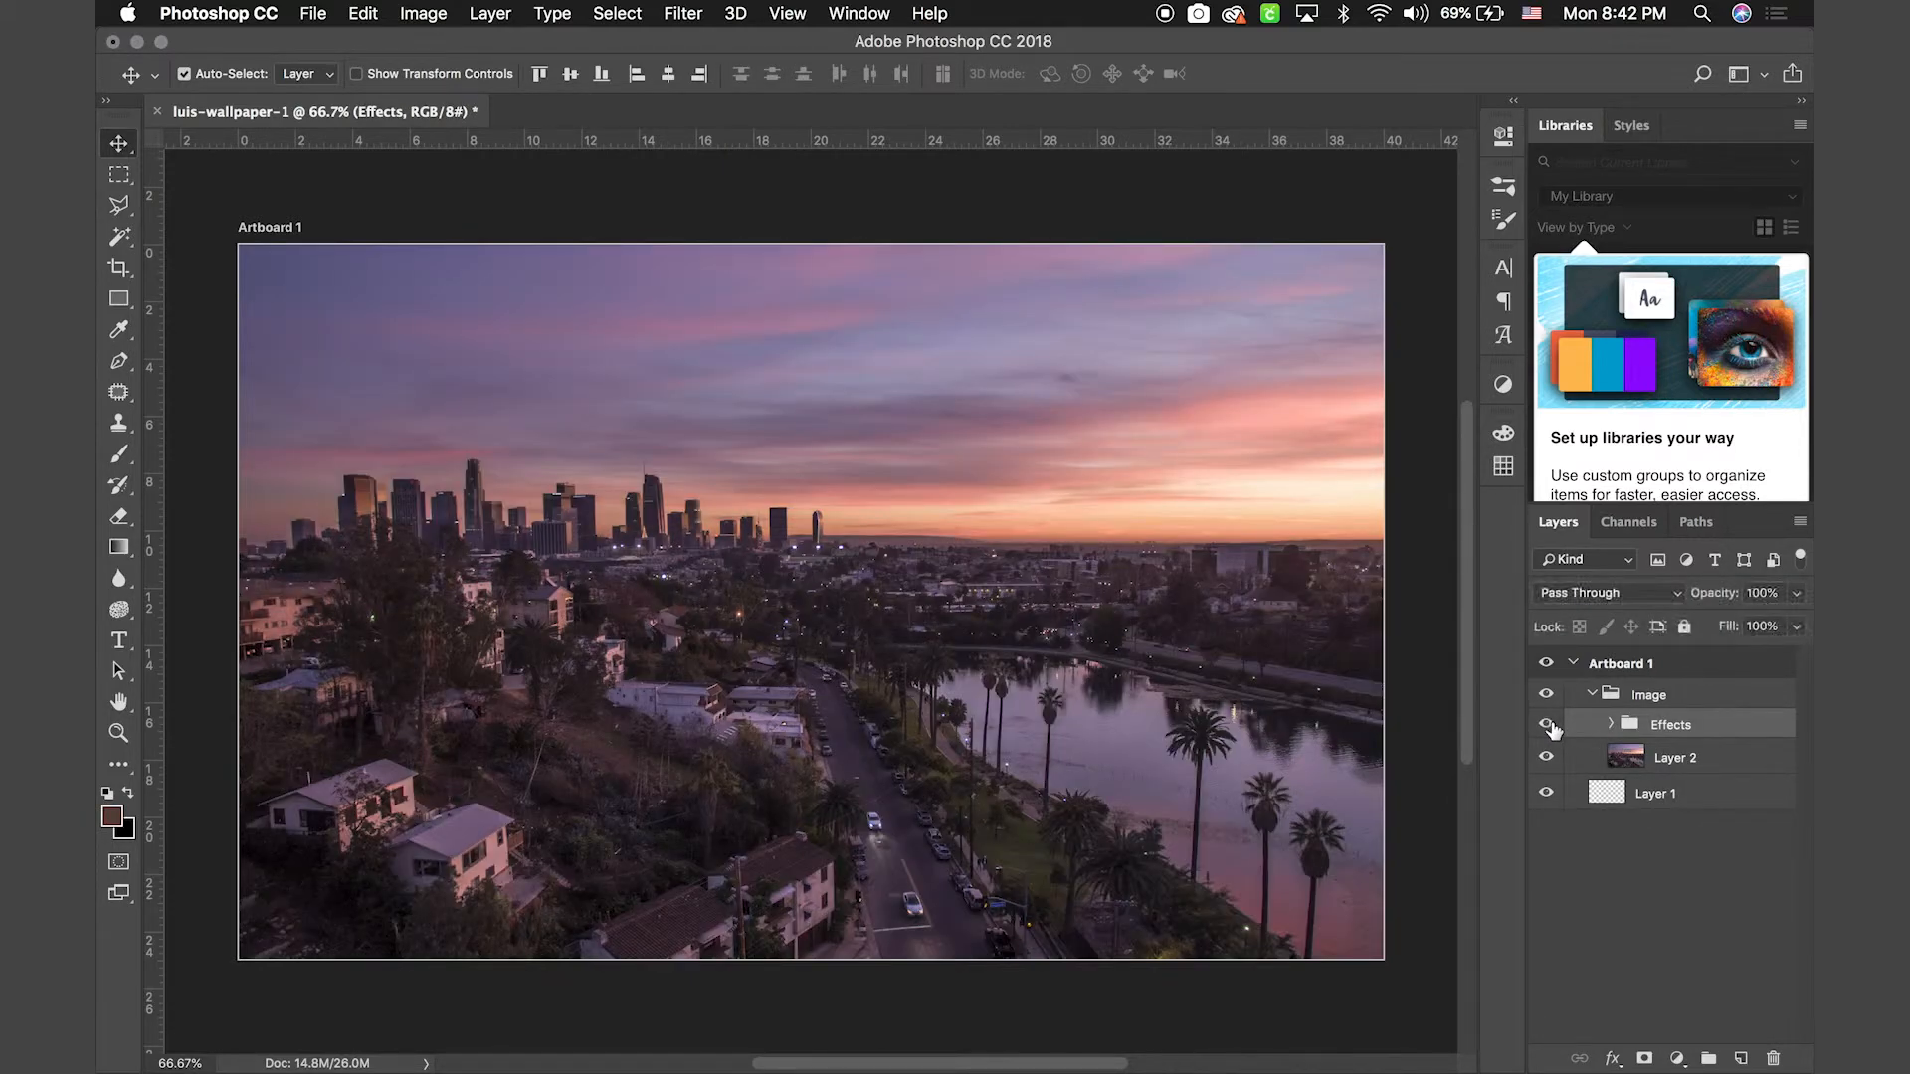
left_click(1547, 725)
left_click(1547, 725)
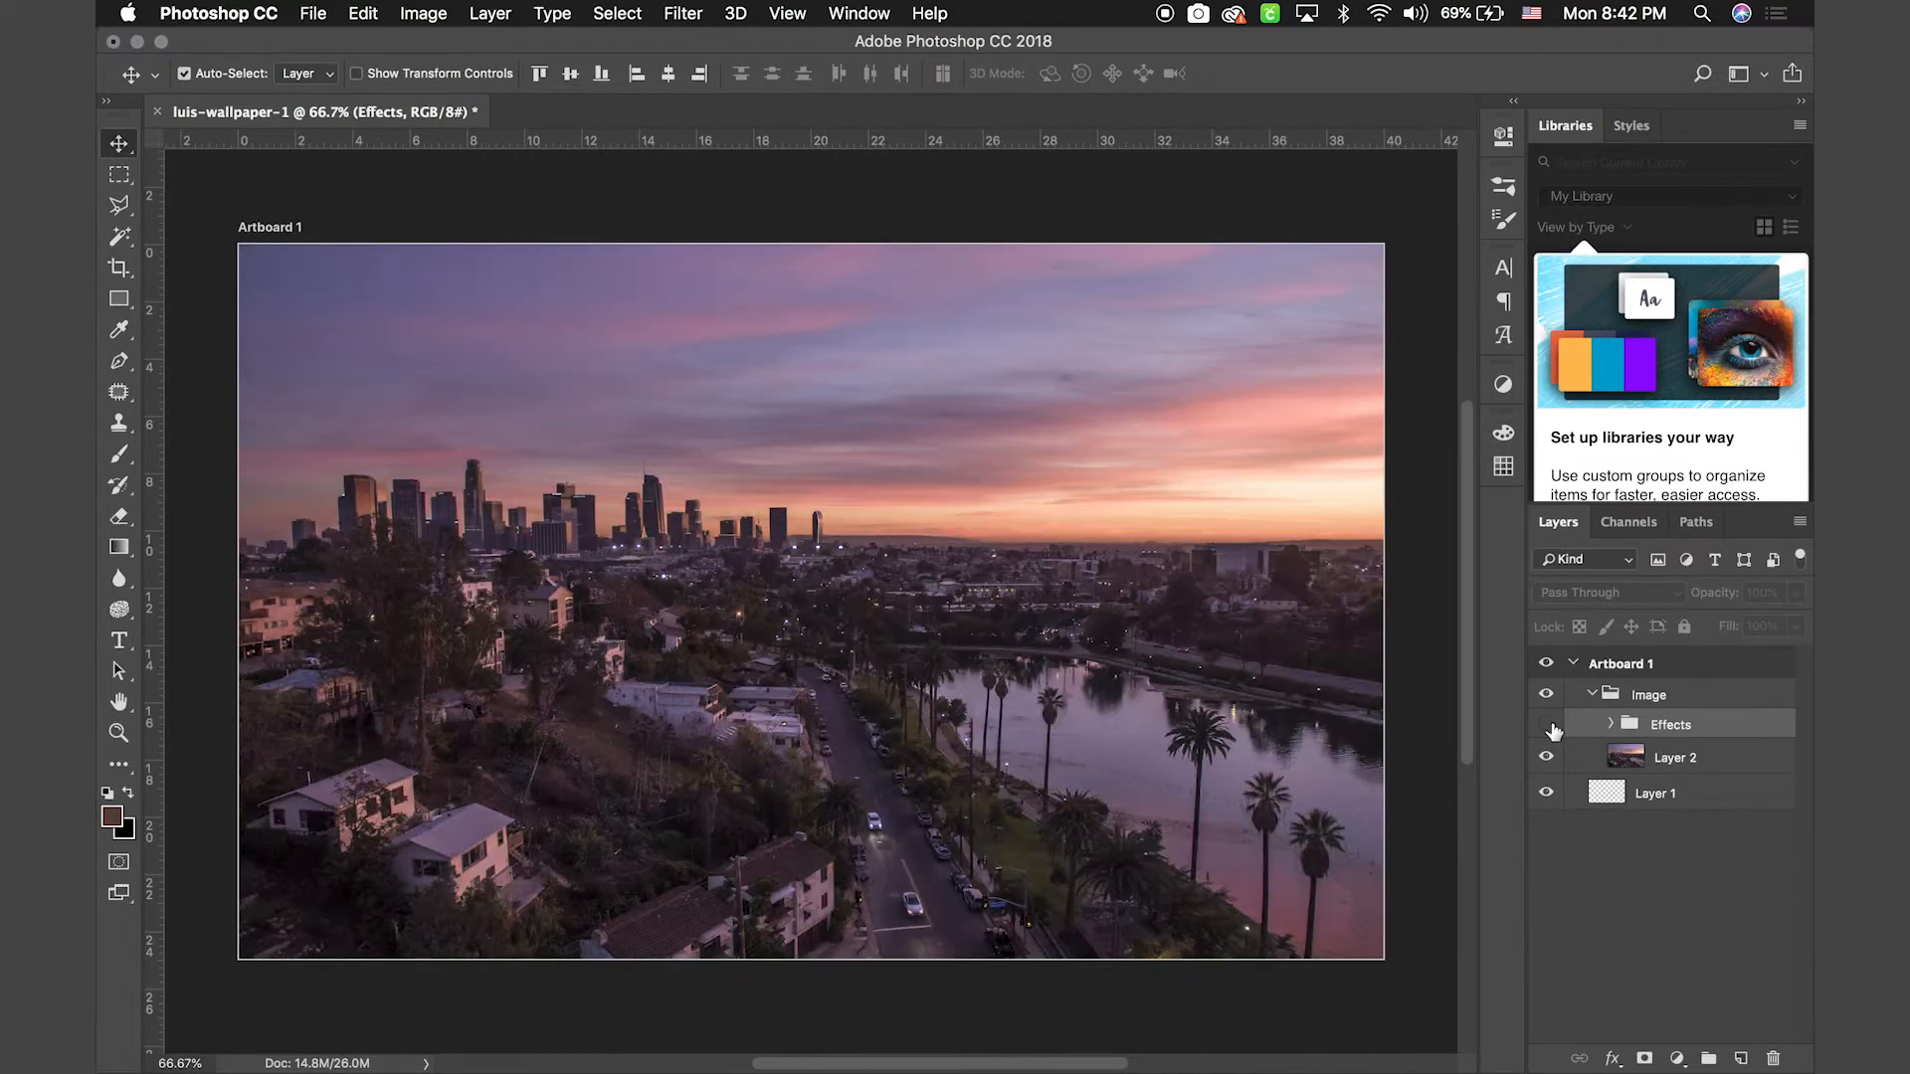
left_click(1547, 725)
Try a Black & White adjustment layer with default settings at the top of the Effects group, and delete it again
left_click(1611, 724)
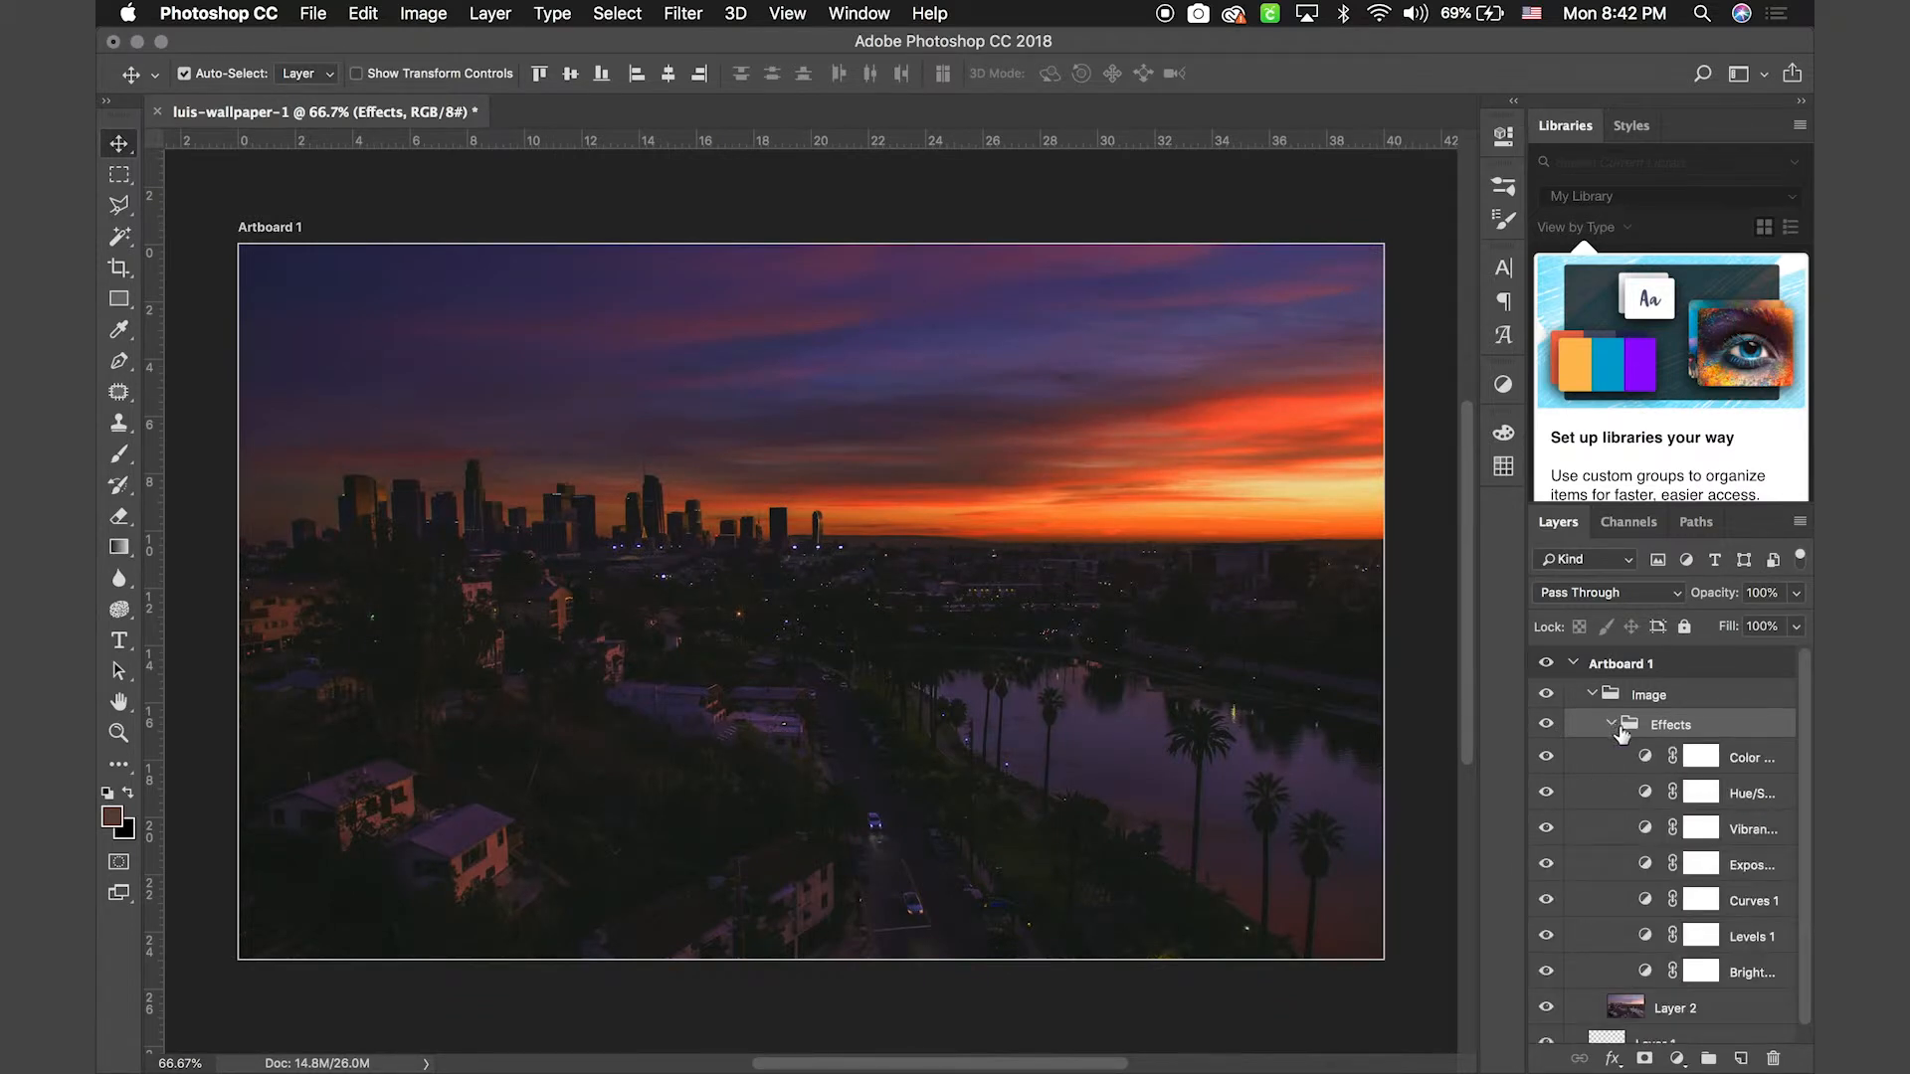
left_click(1677, 1059)
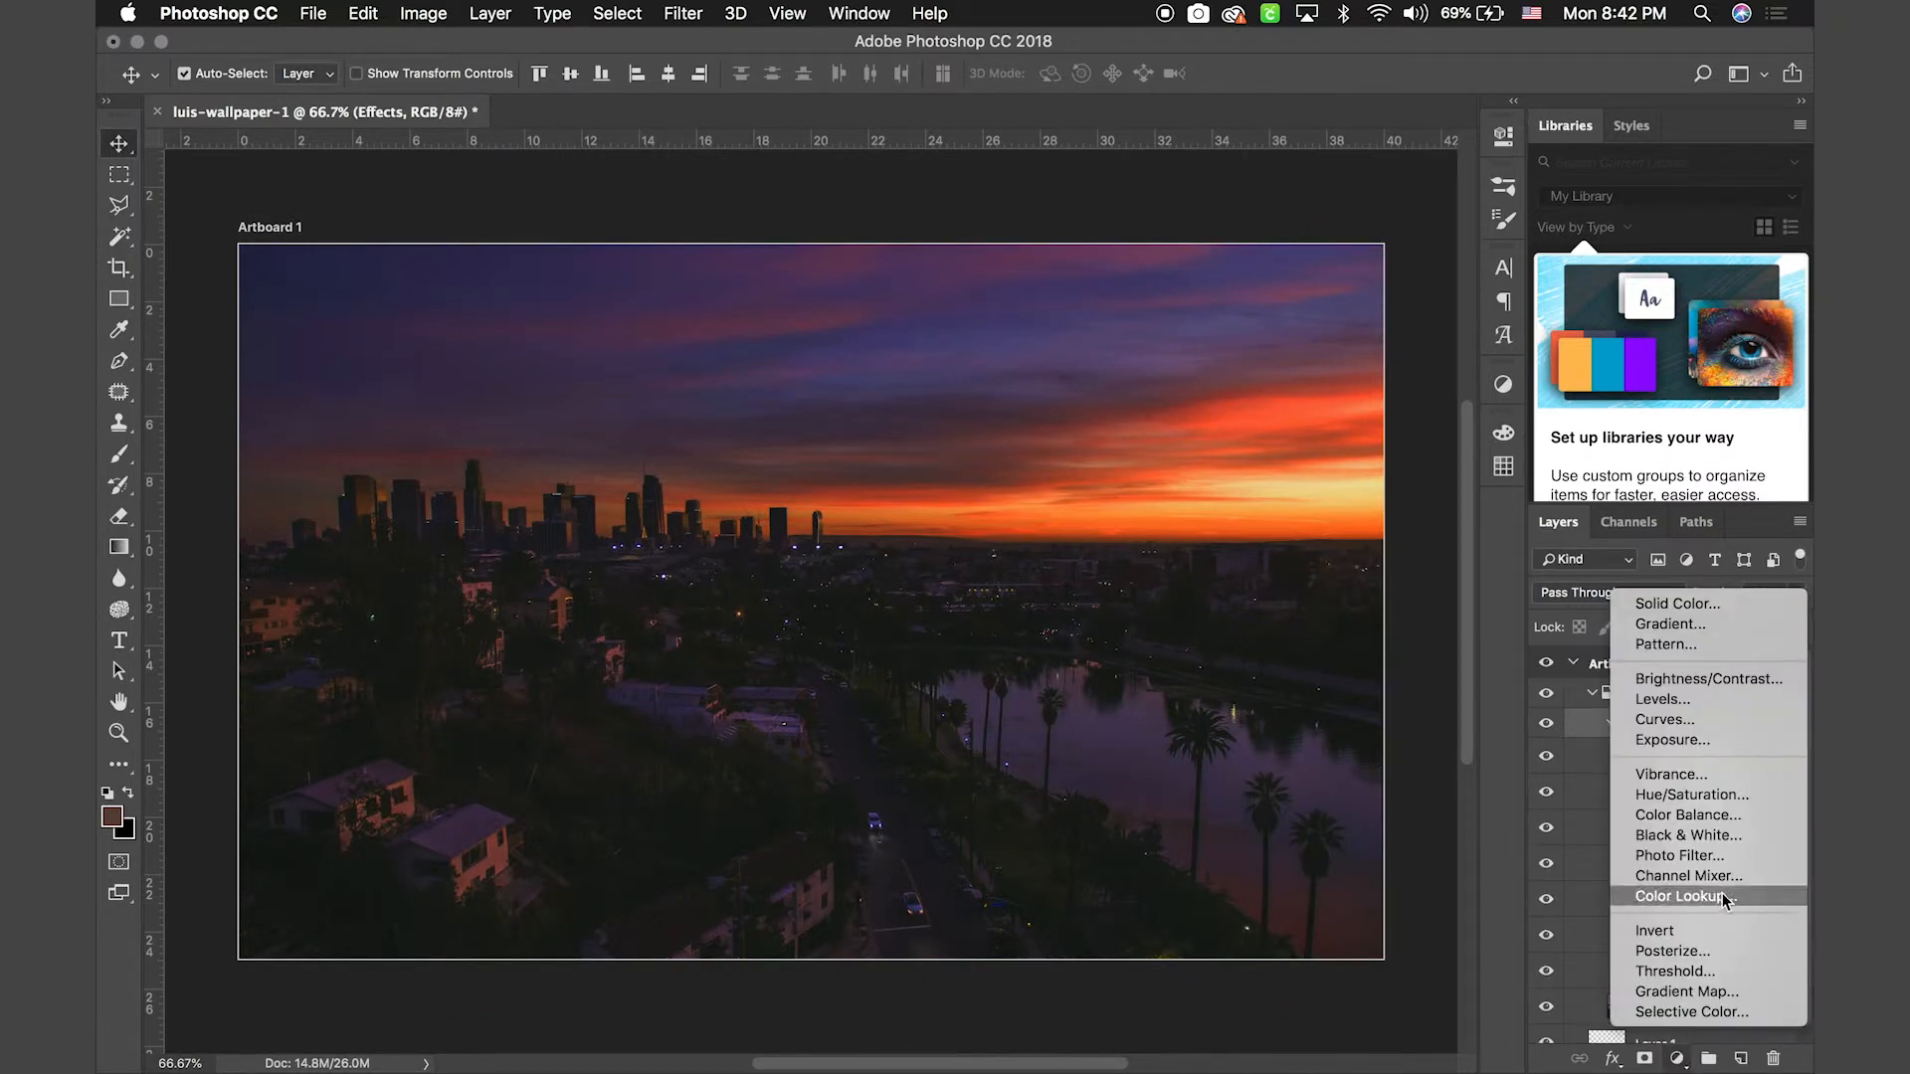
left_click(1693, 838)
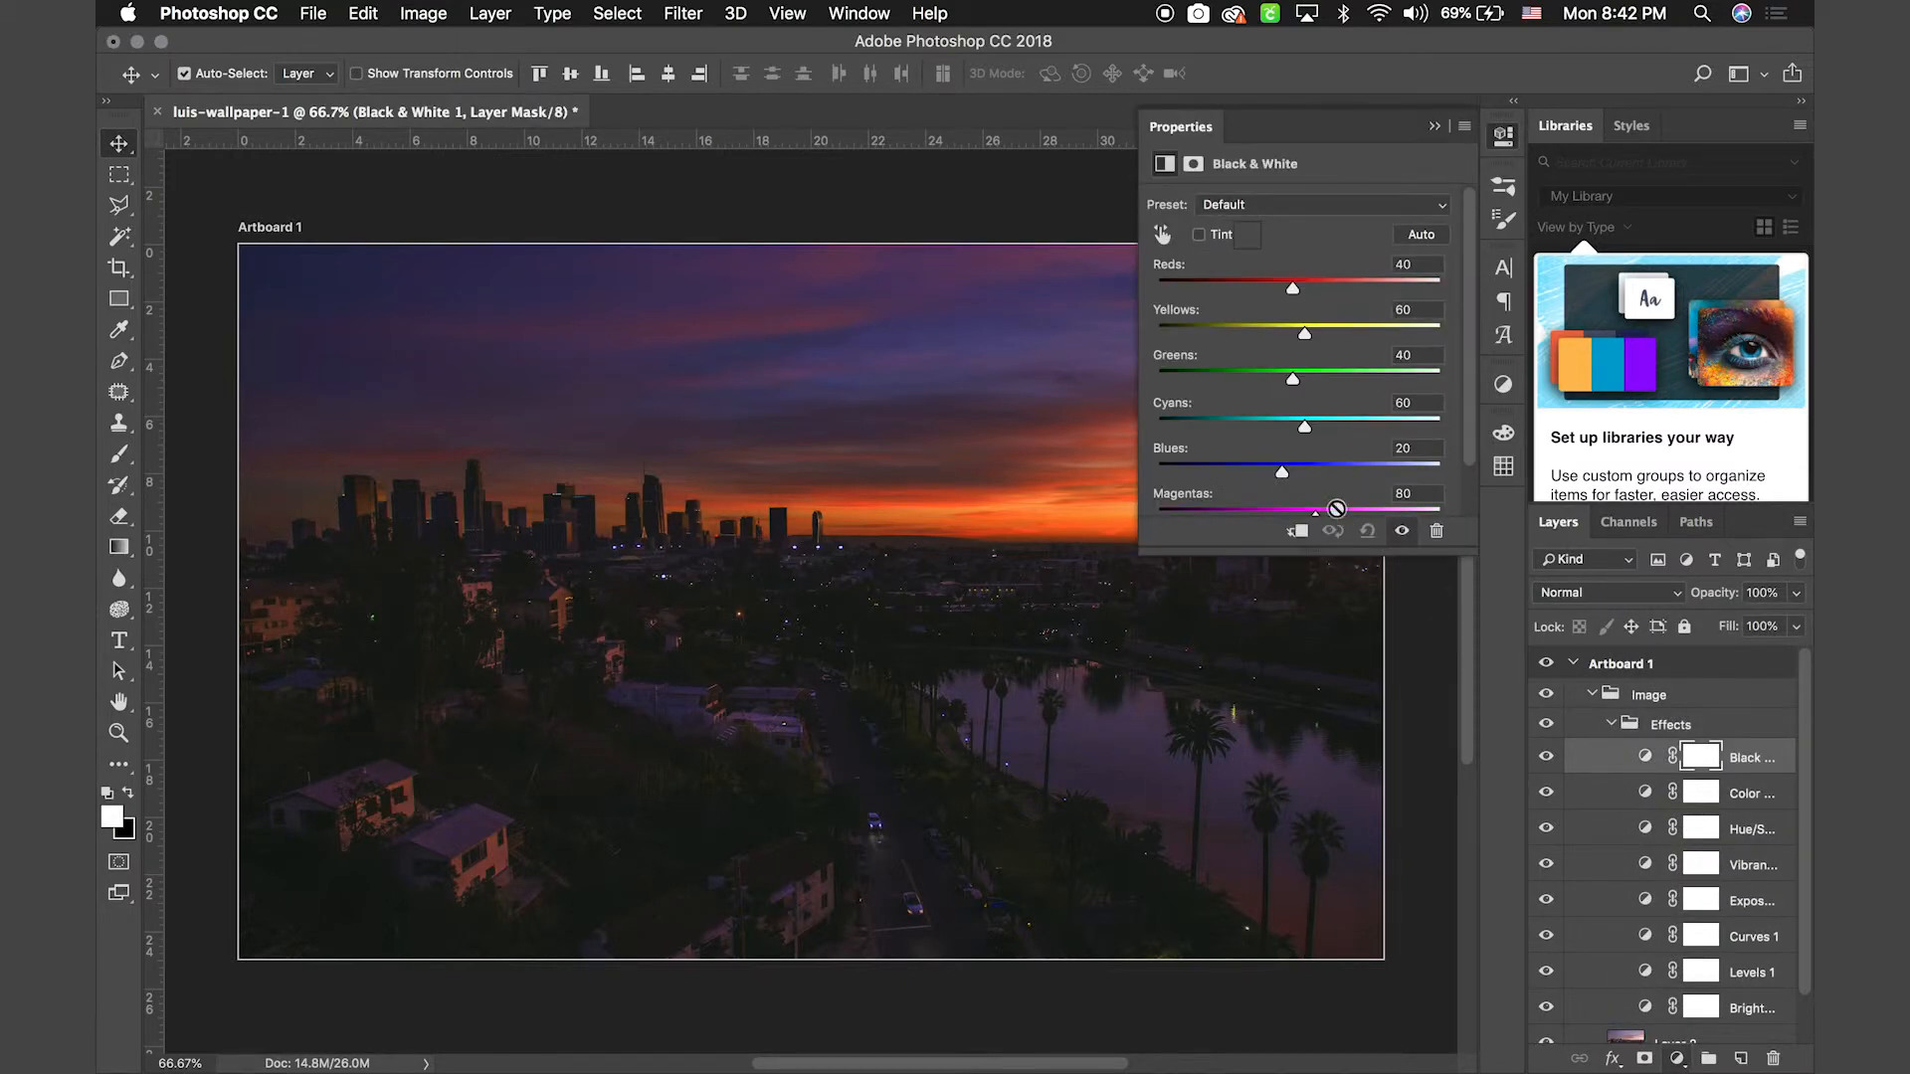
left_click(1434, 126)
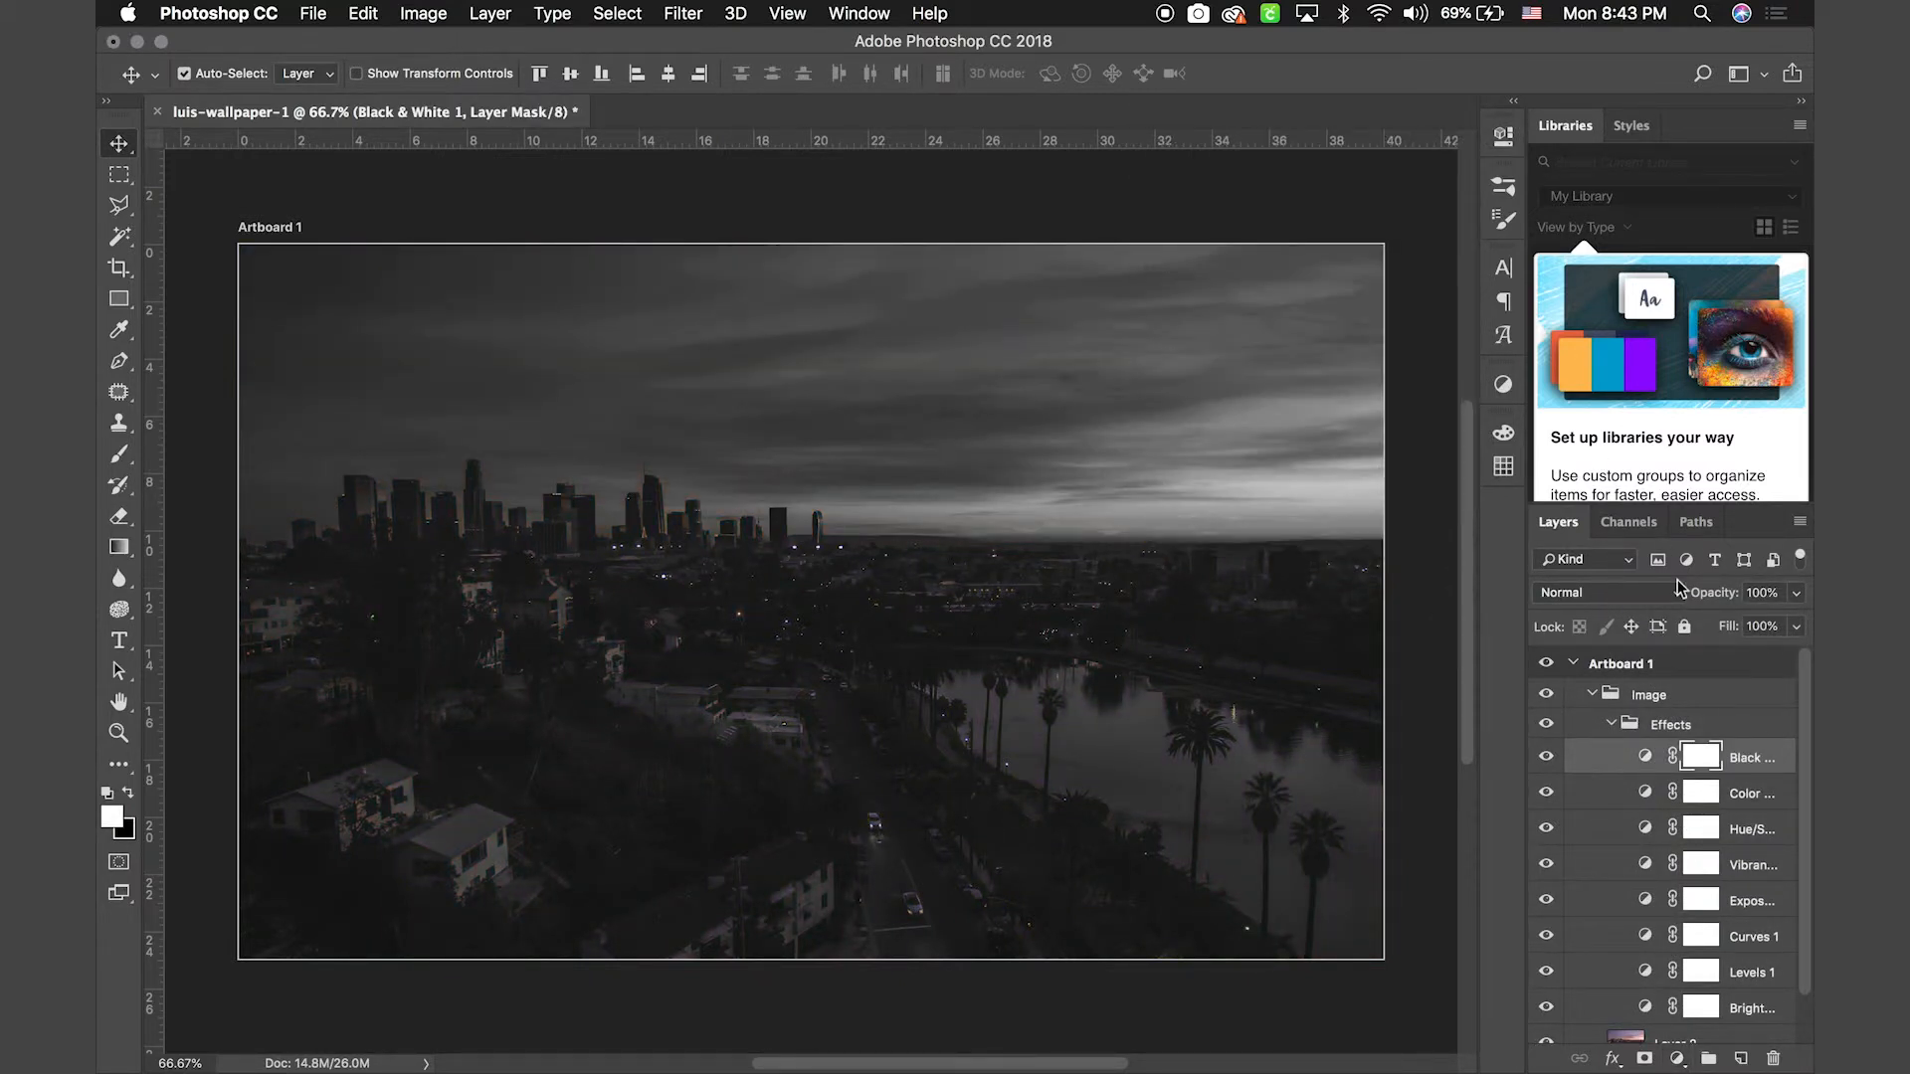
left_click(1759, 763)
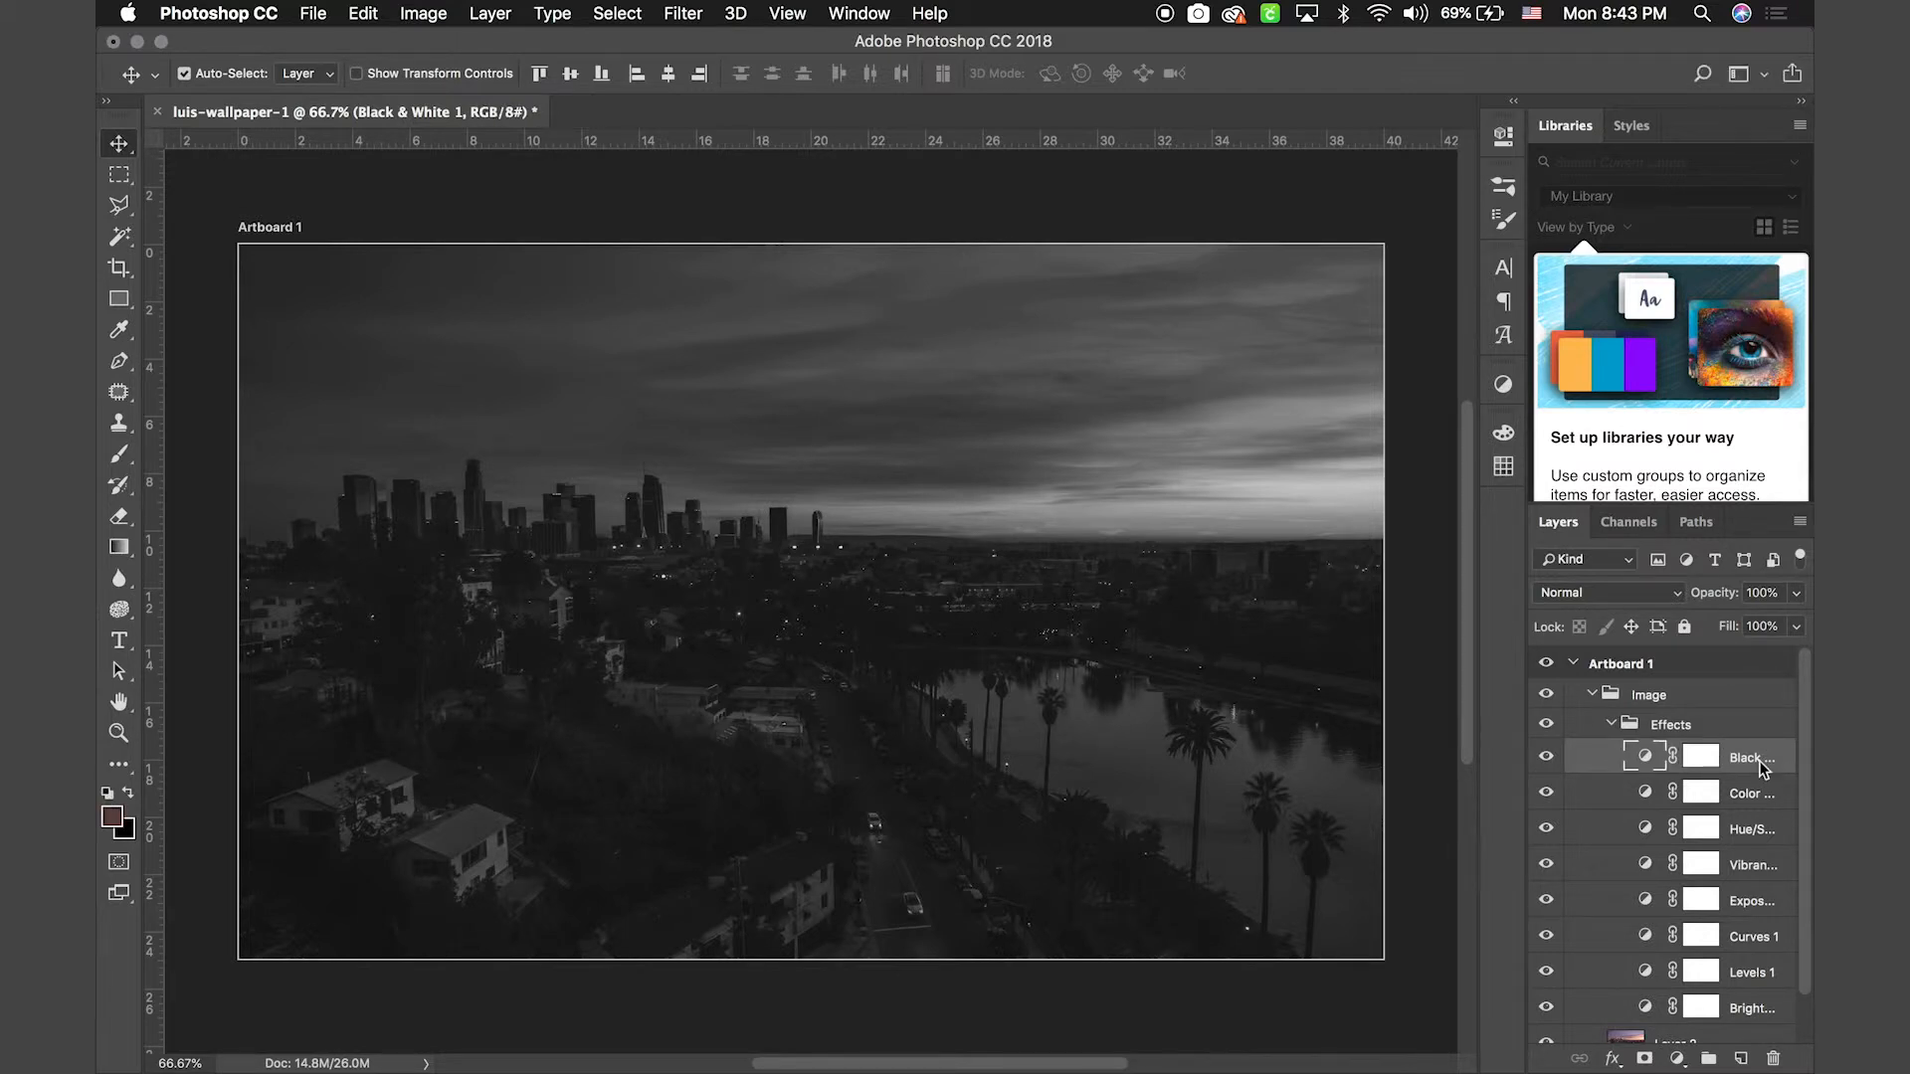
key("BackSpace")
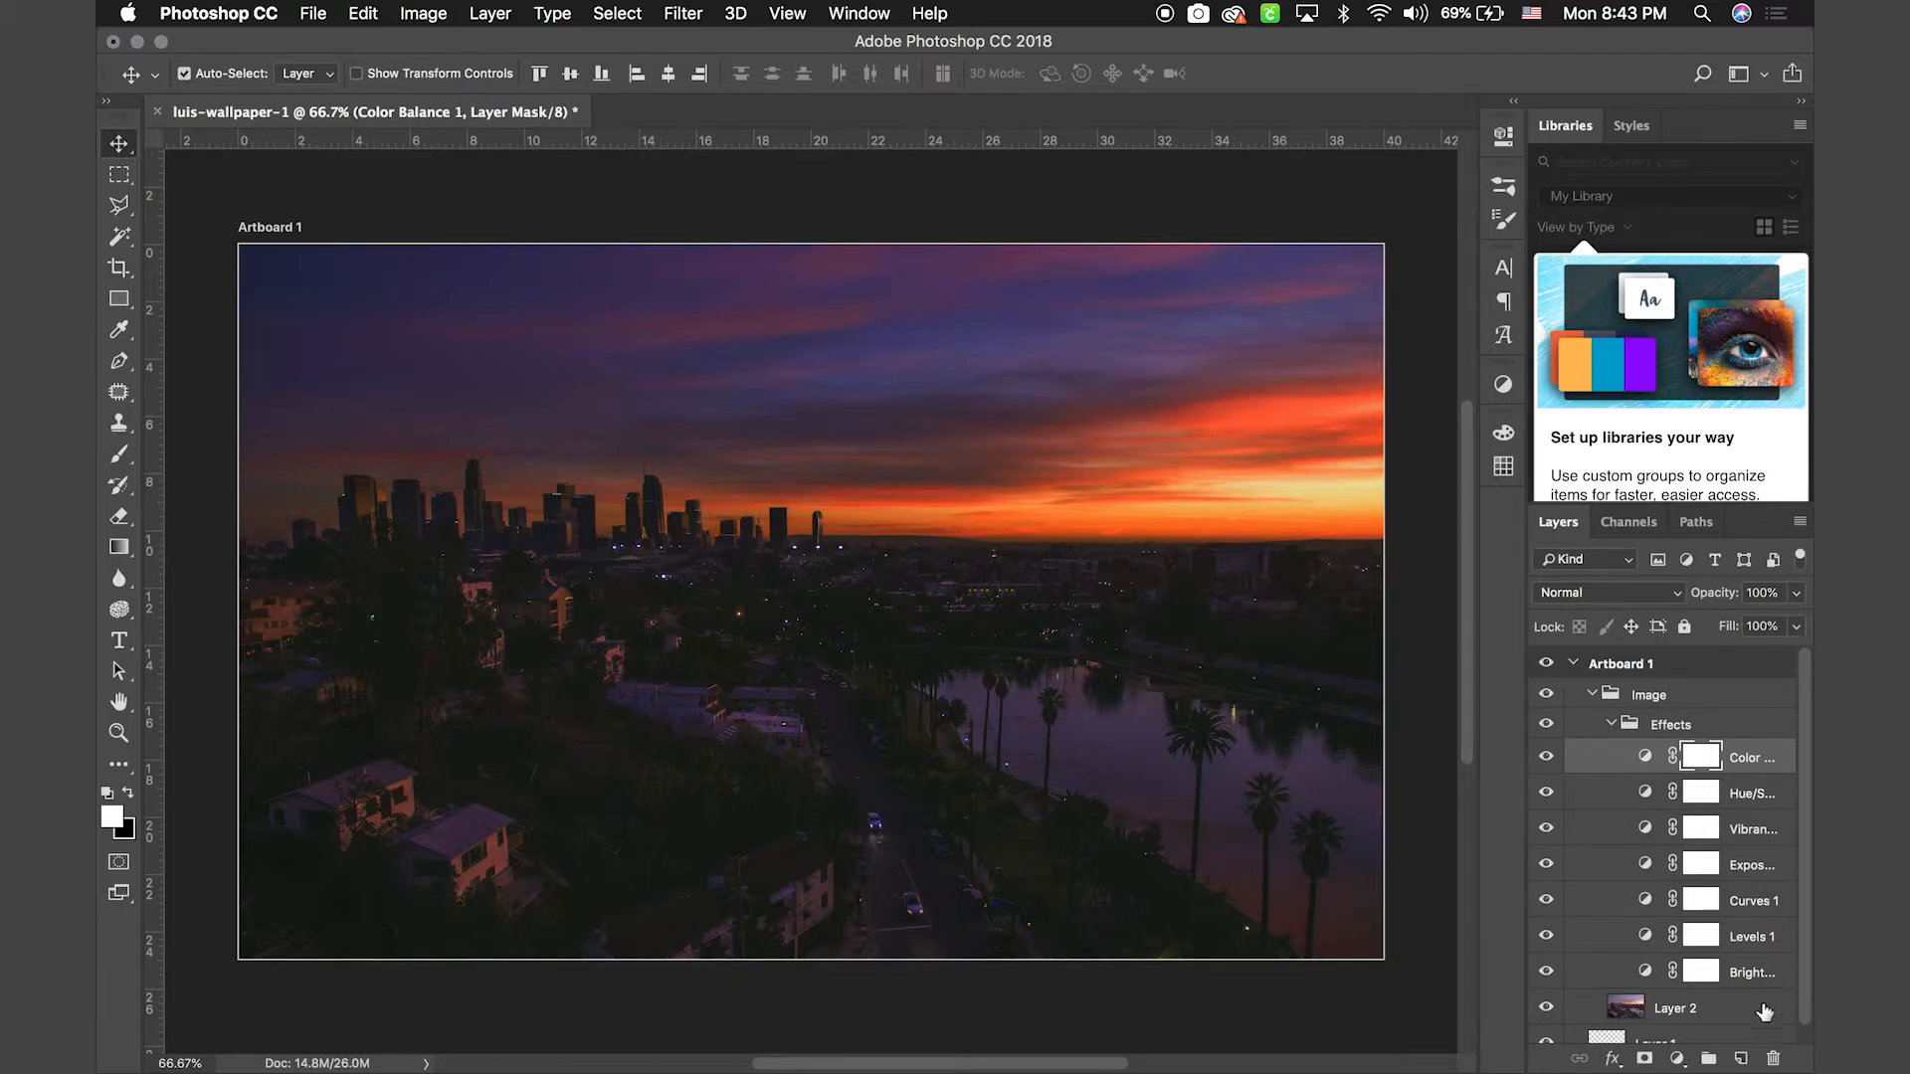
Add an Invert adjustment layer above Color Balance in the Effects group
left_click(1677, 1059)
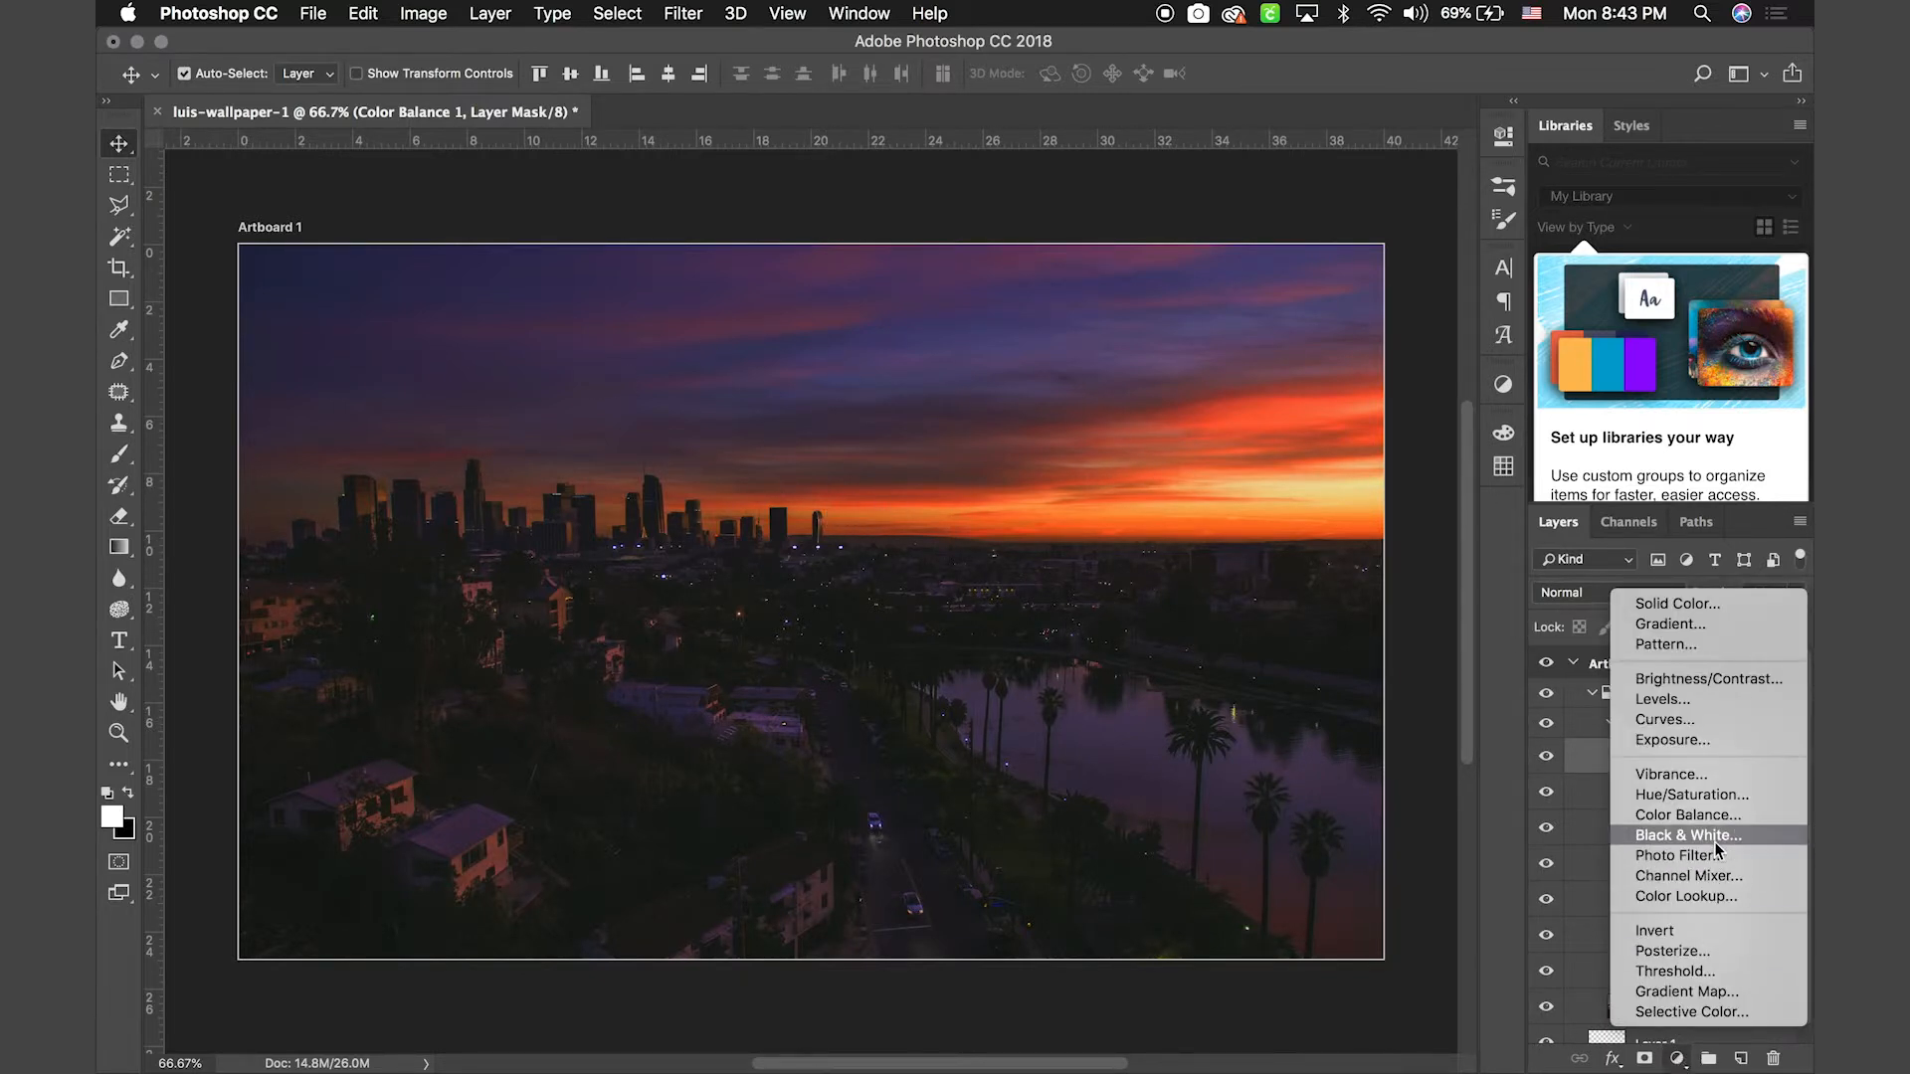
left_click(1681, 937)
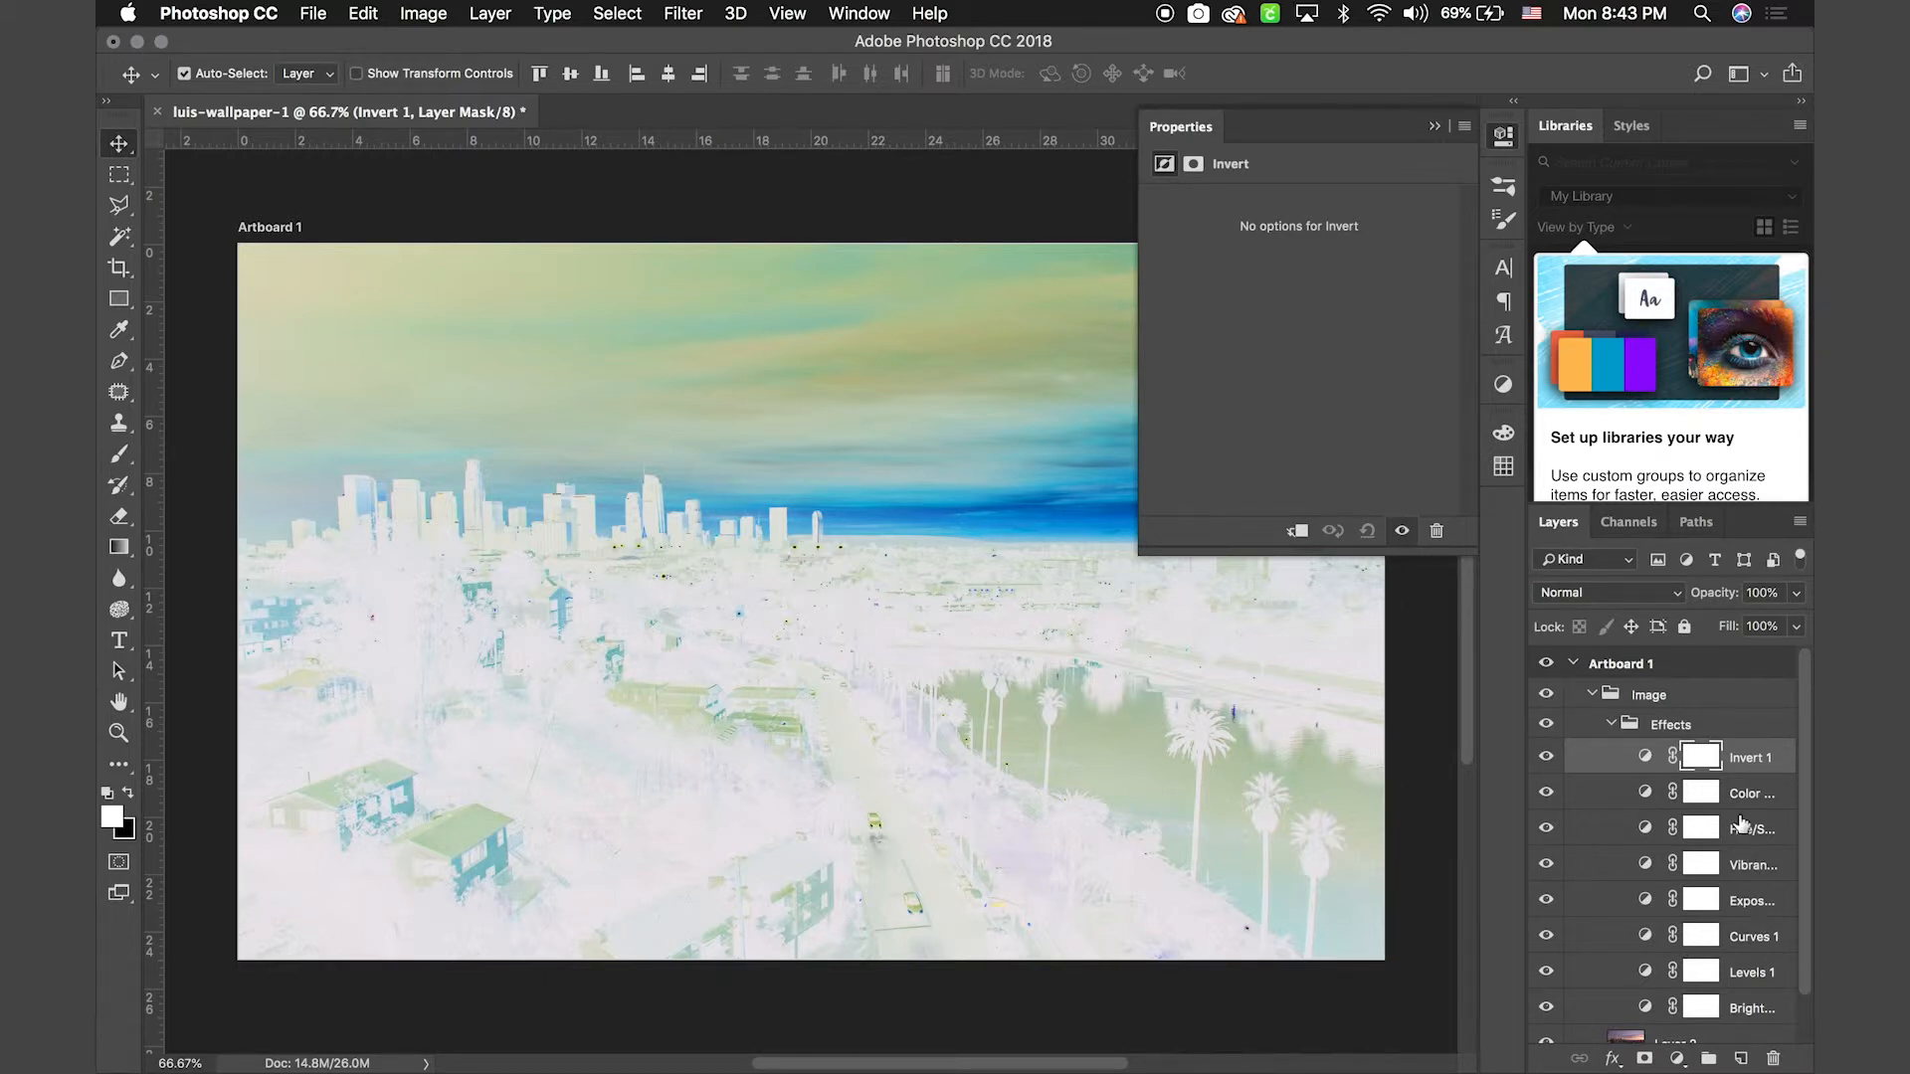
Try the Invert layer at several opacities, including 50%, 90% and 40%, and delete it from the Effects group
left_click(1748, 766)
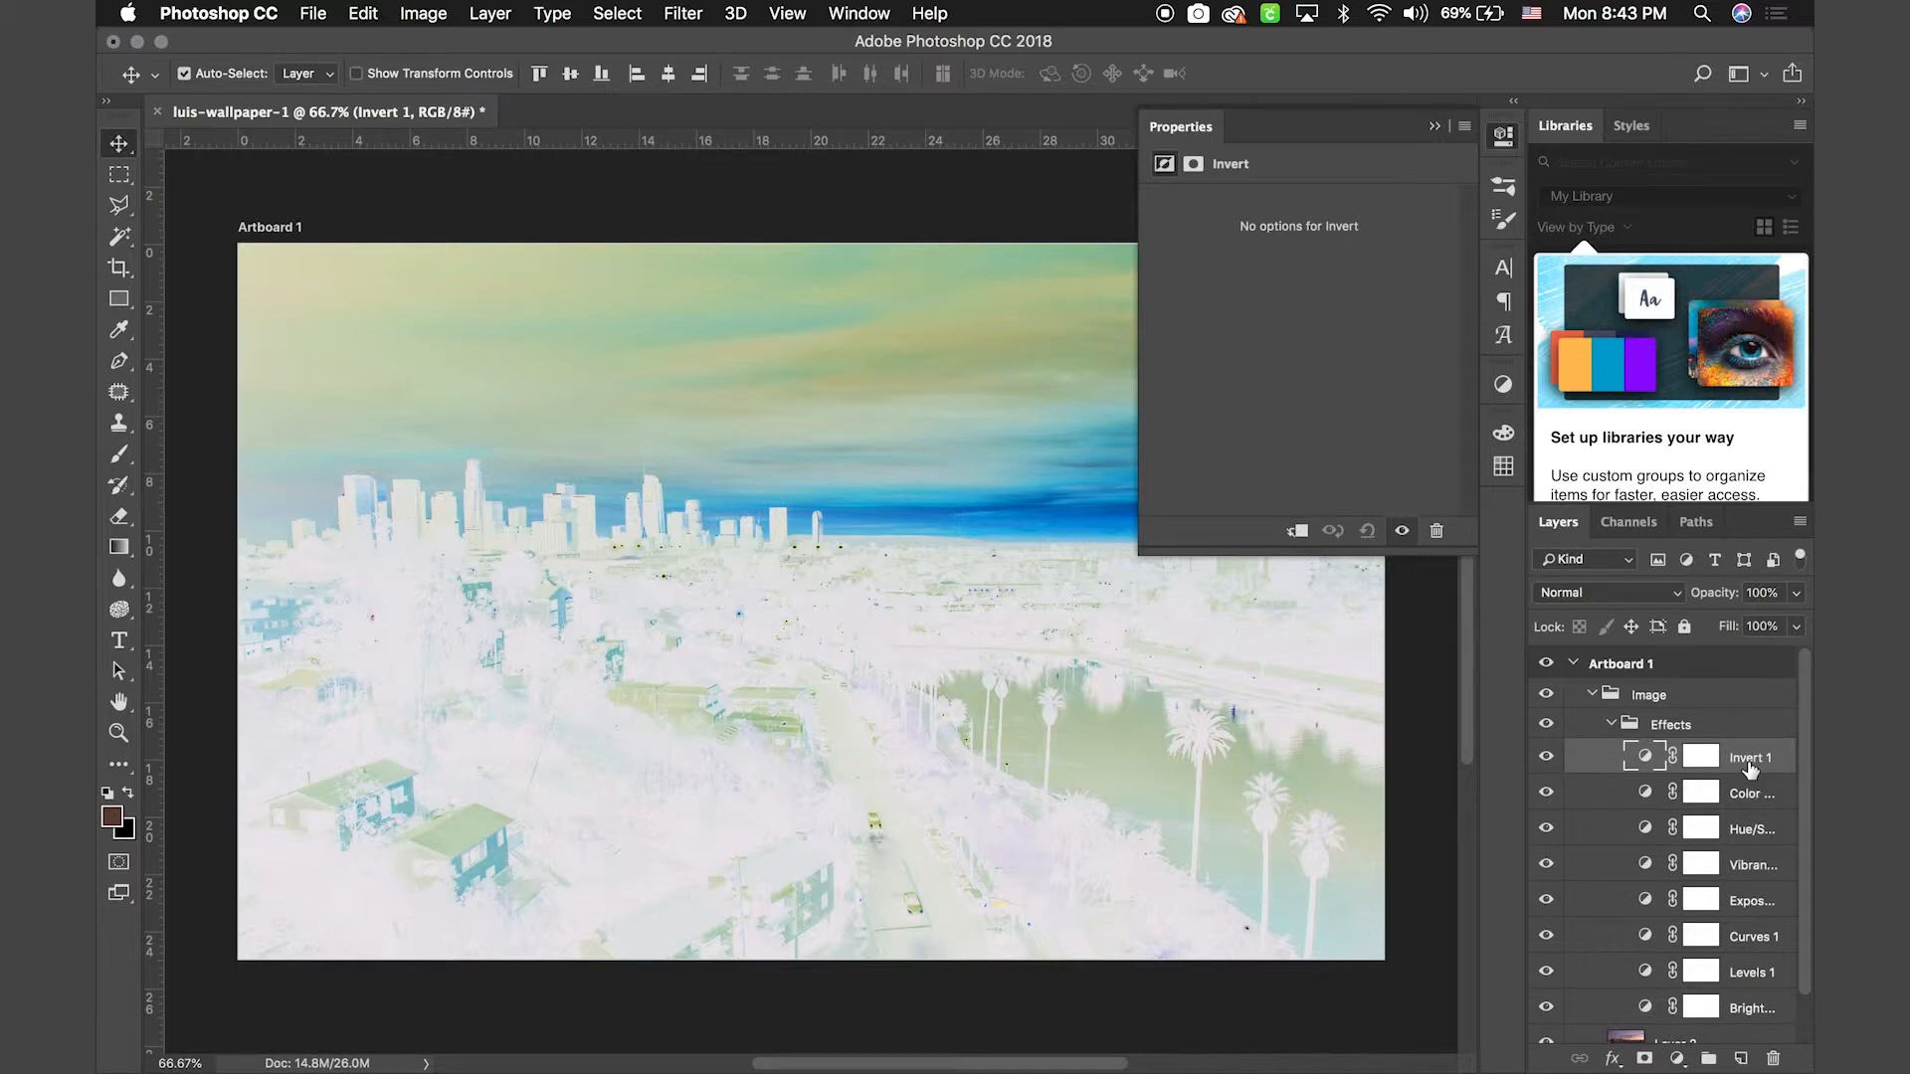
key("5")
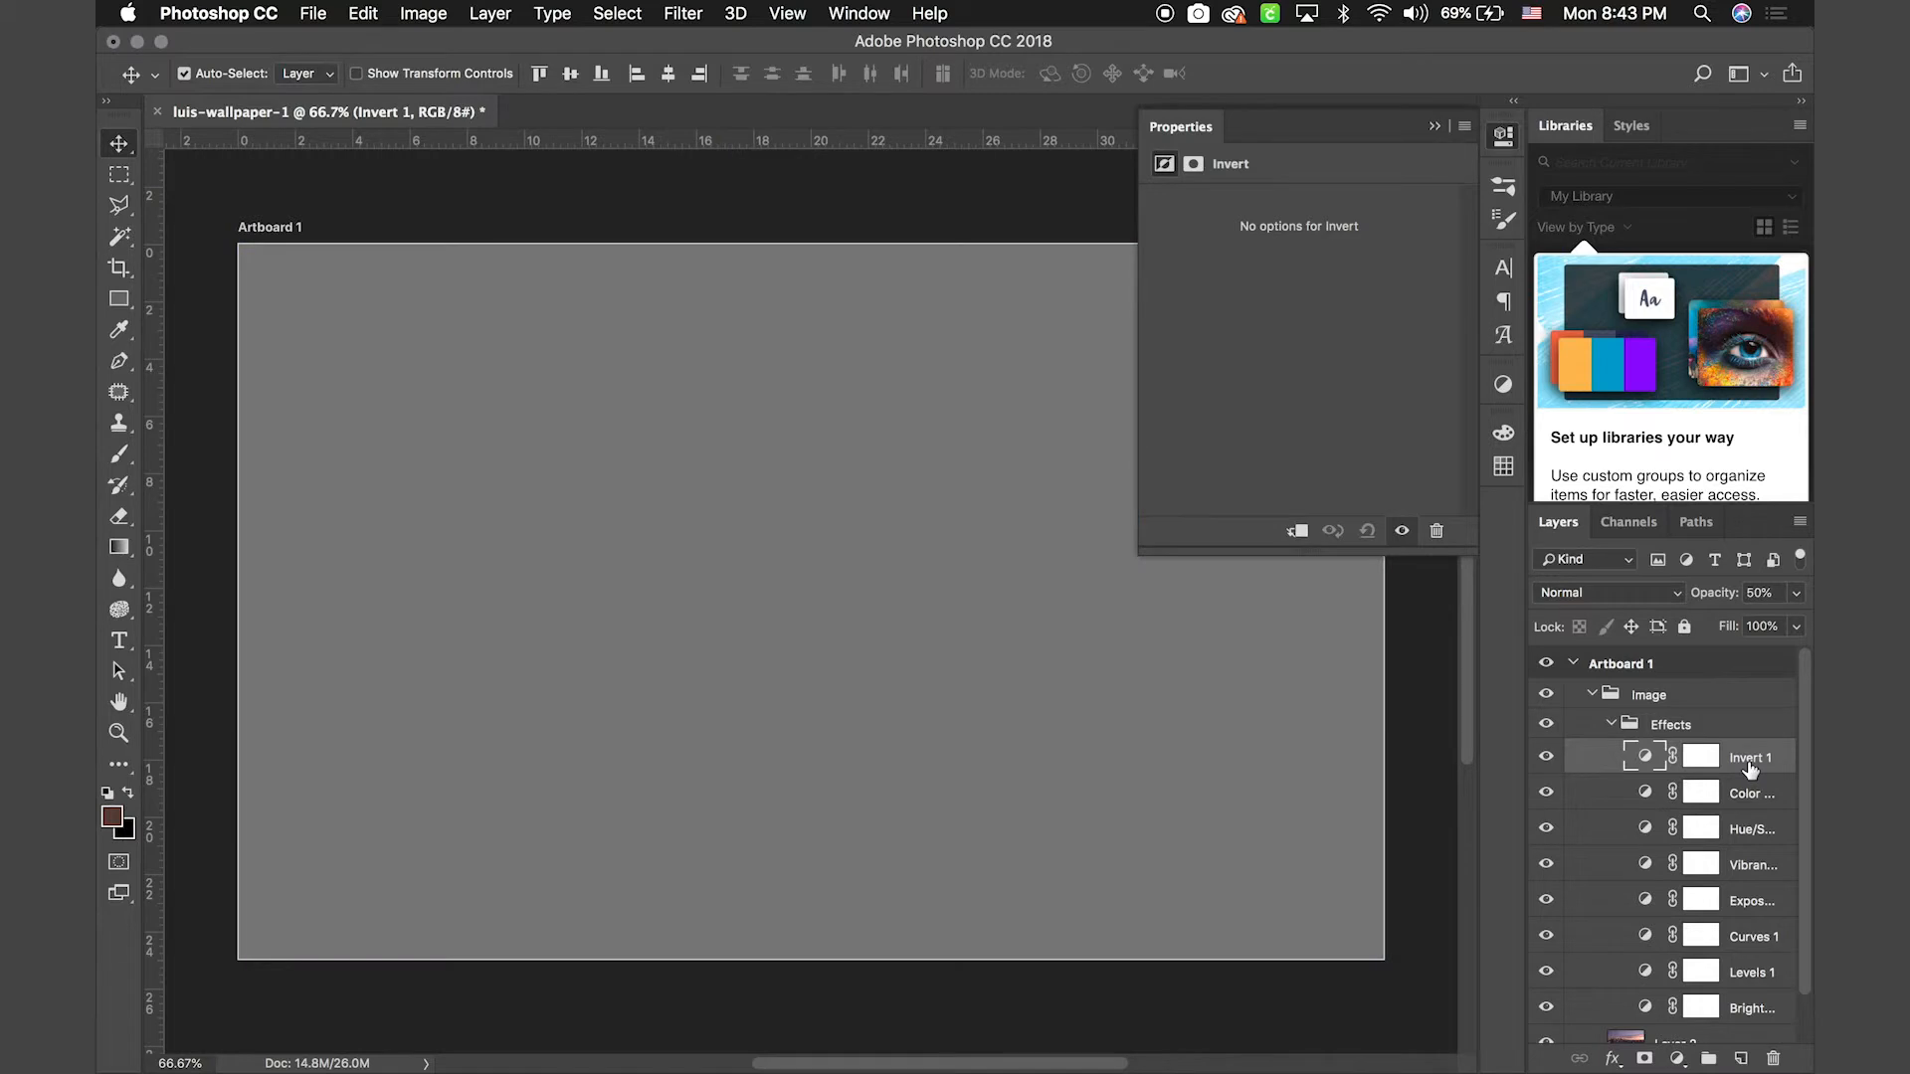
key("1")
key("2")
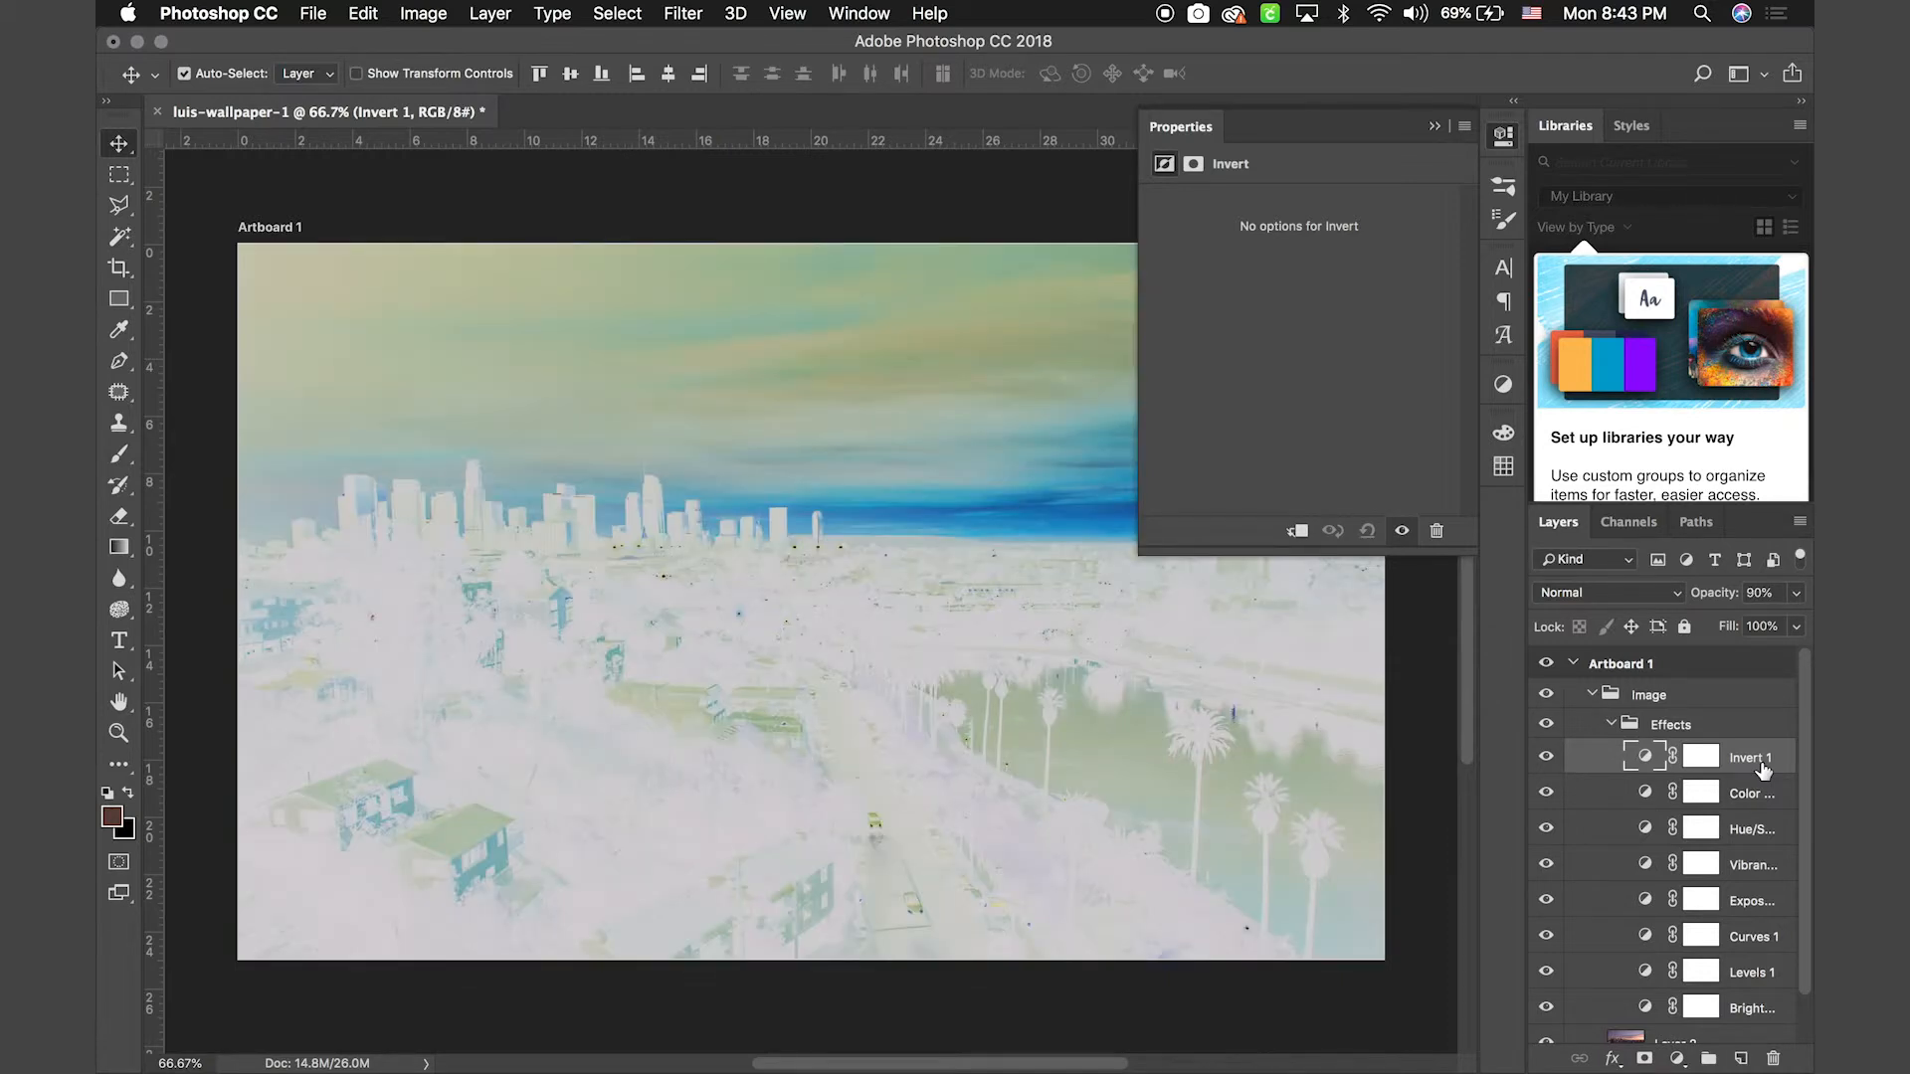
key("8")
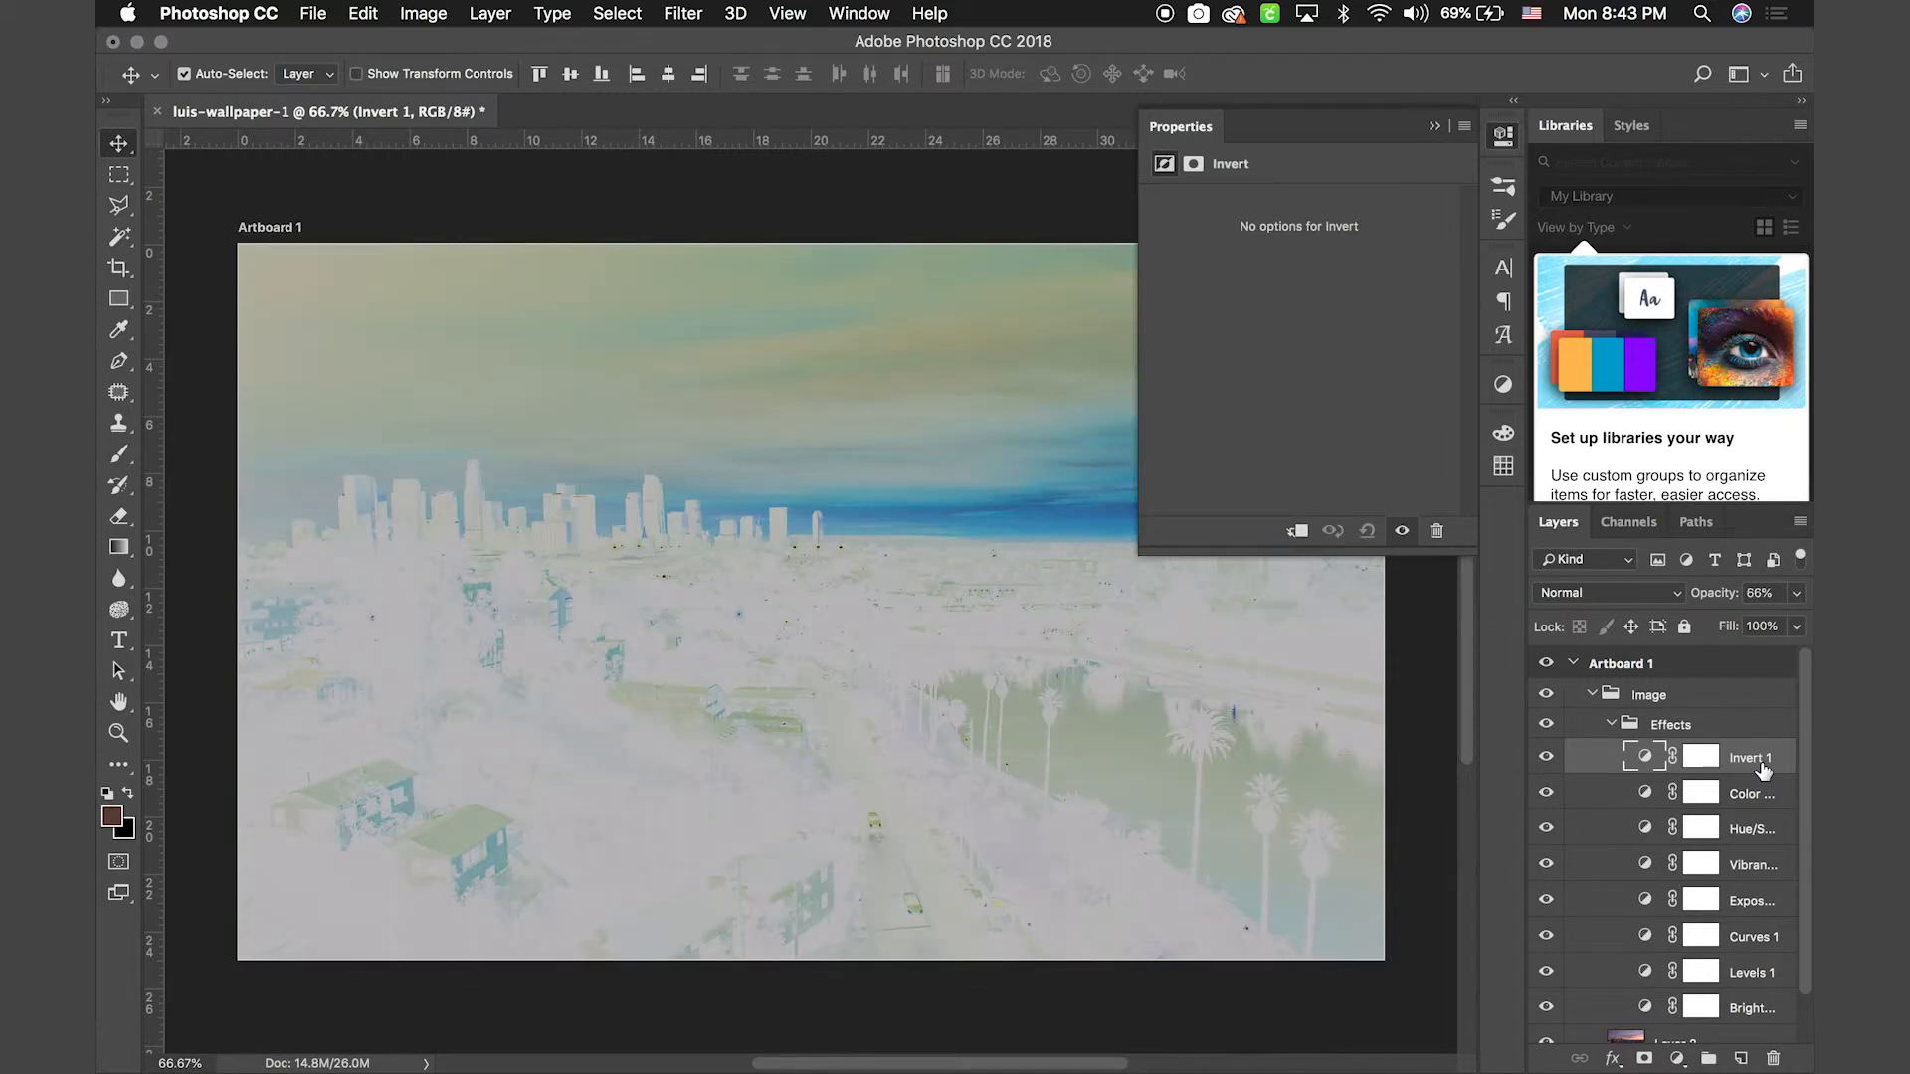
key("4")
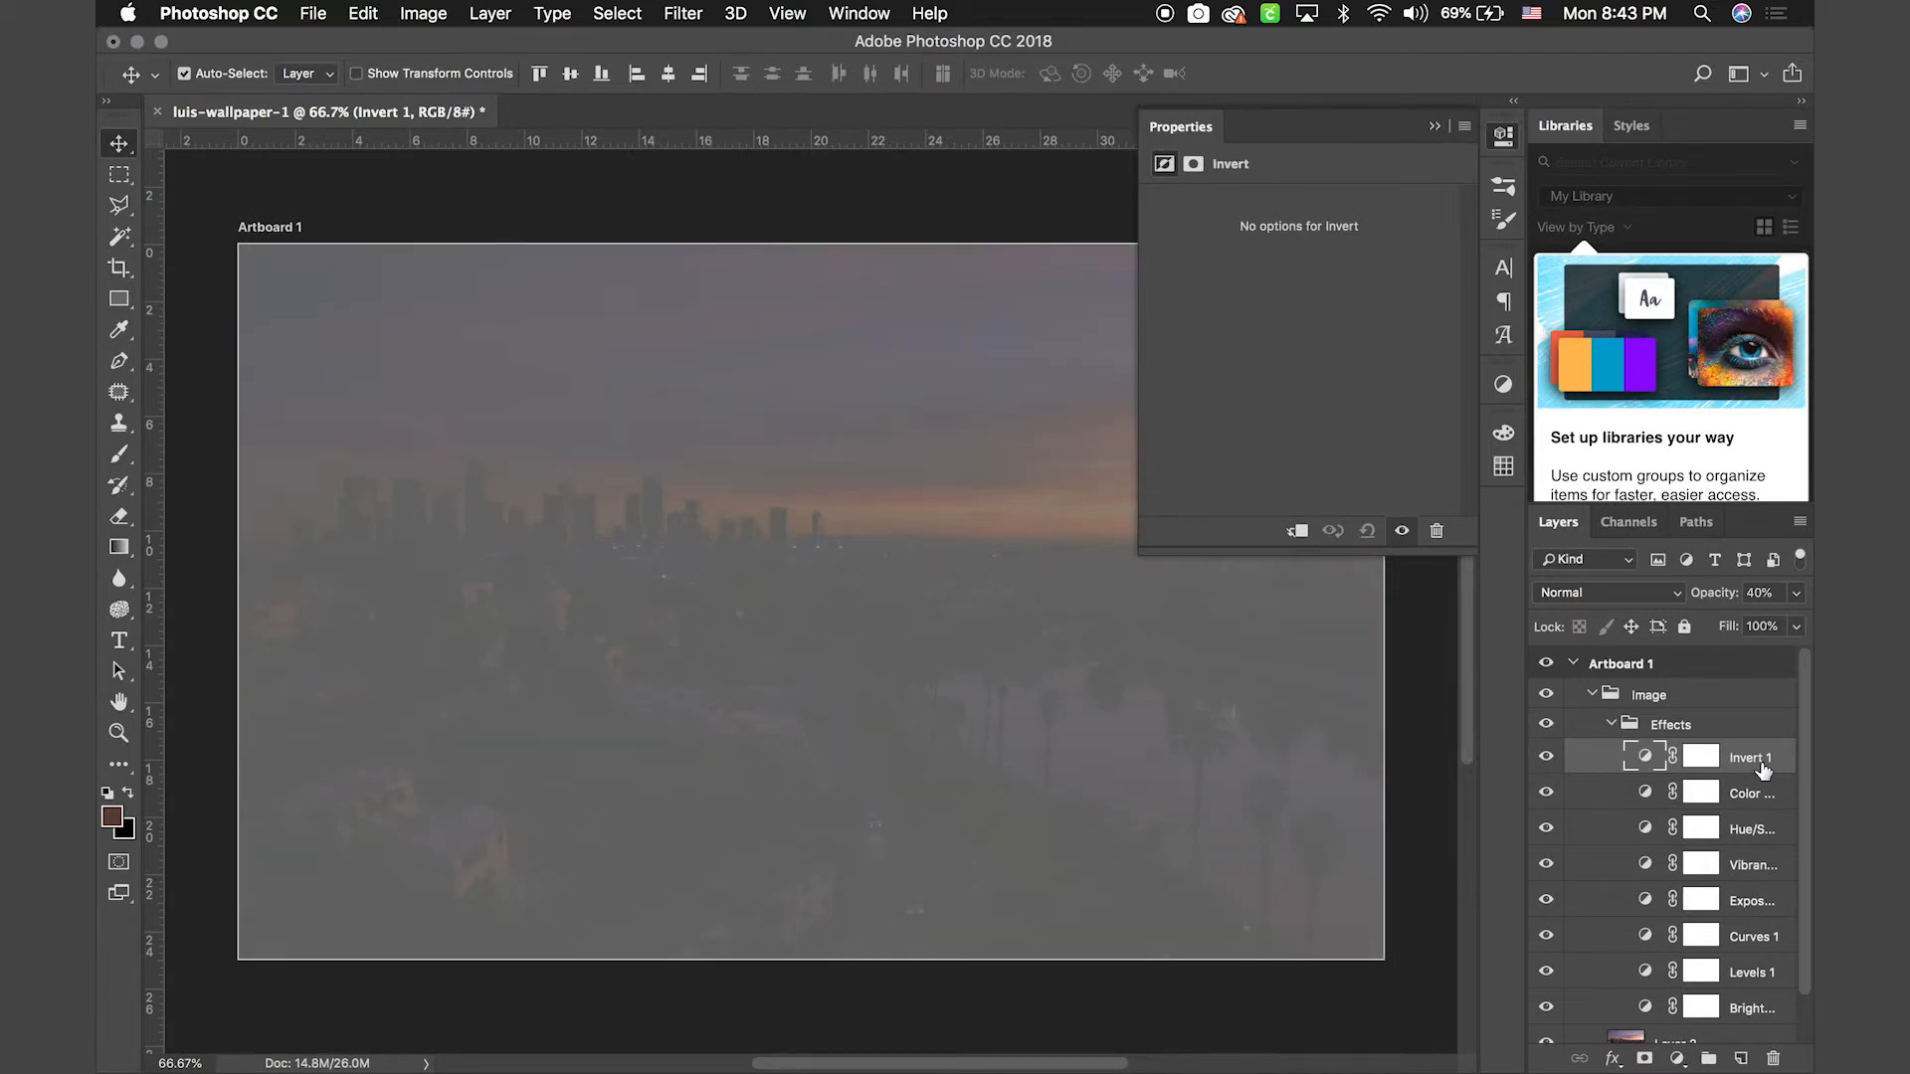
key("Delete")
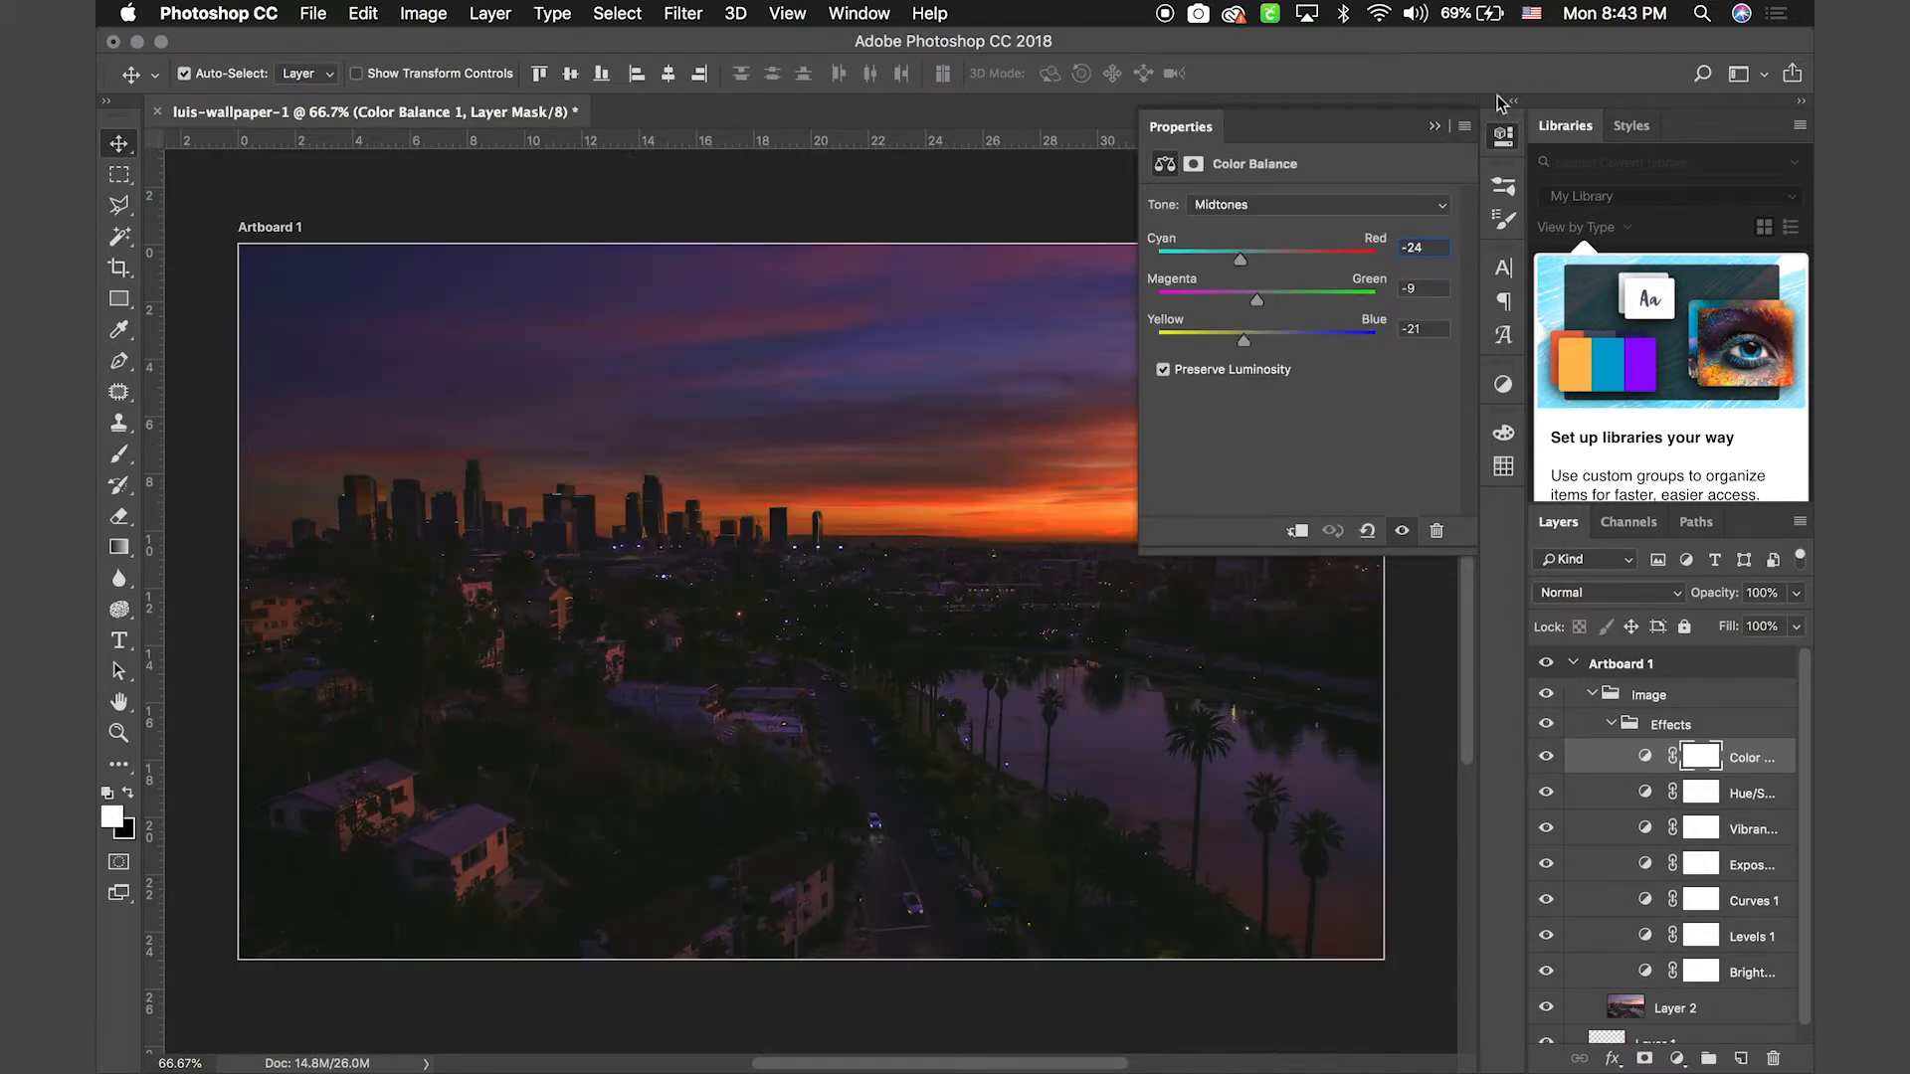
left_click(1434, 125)
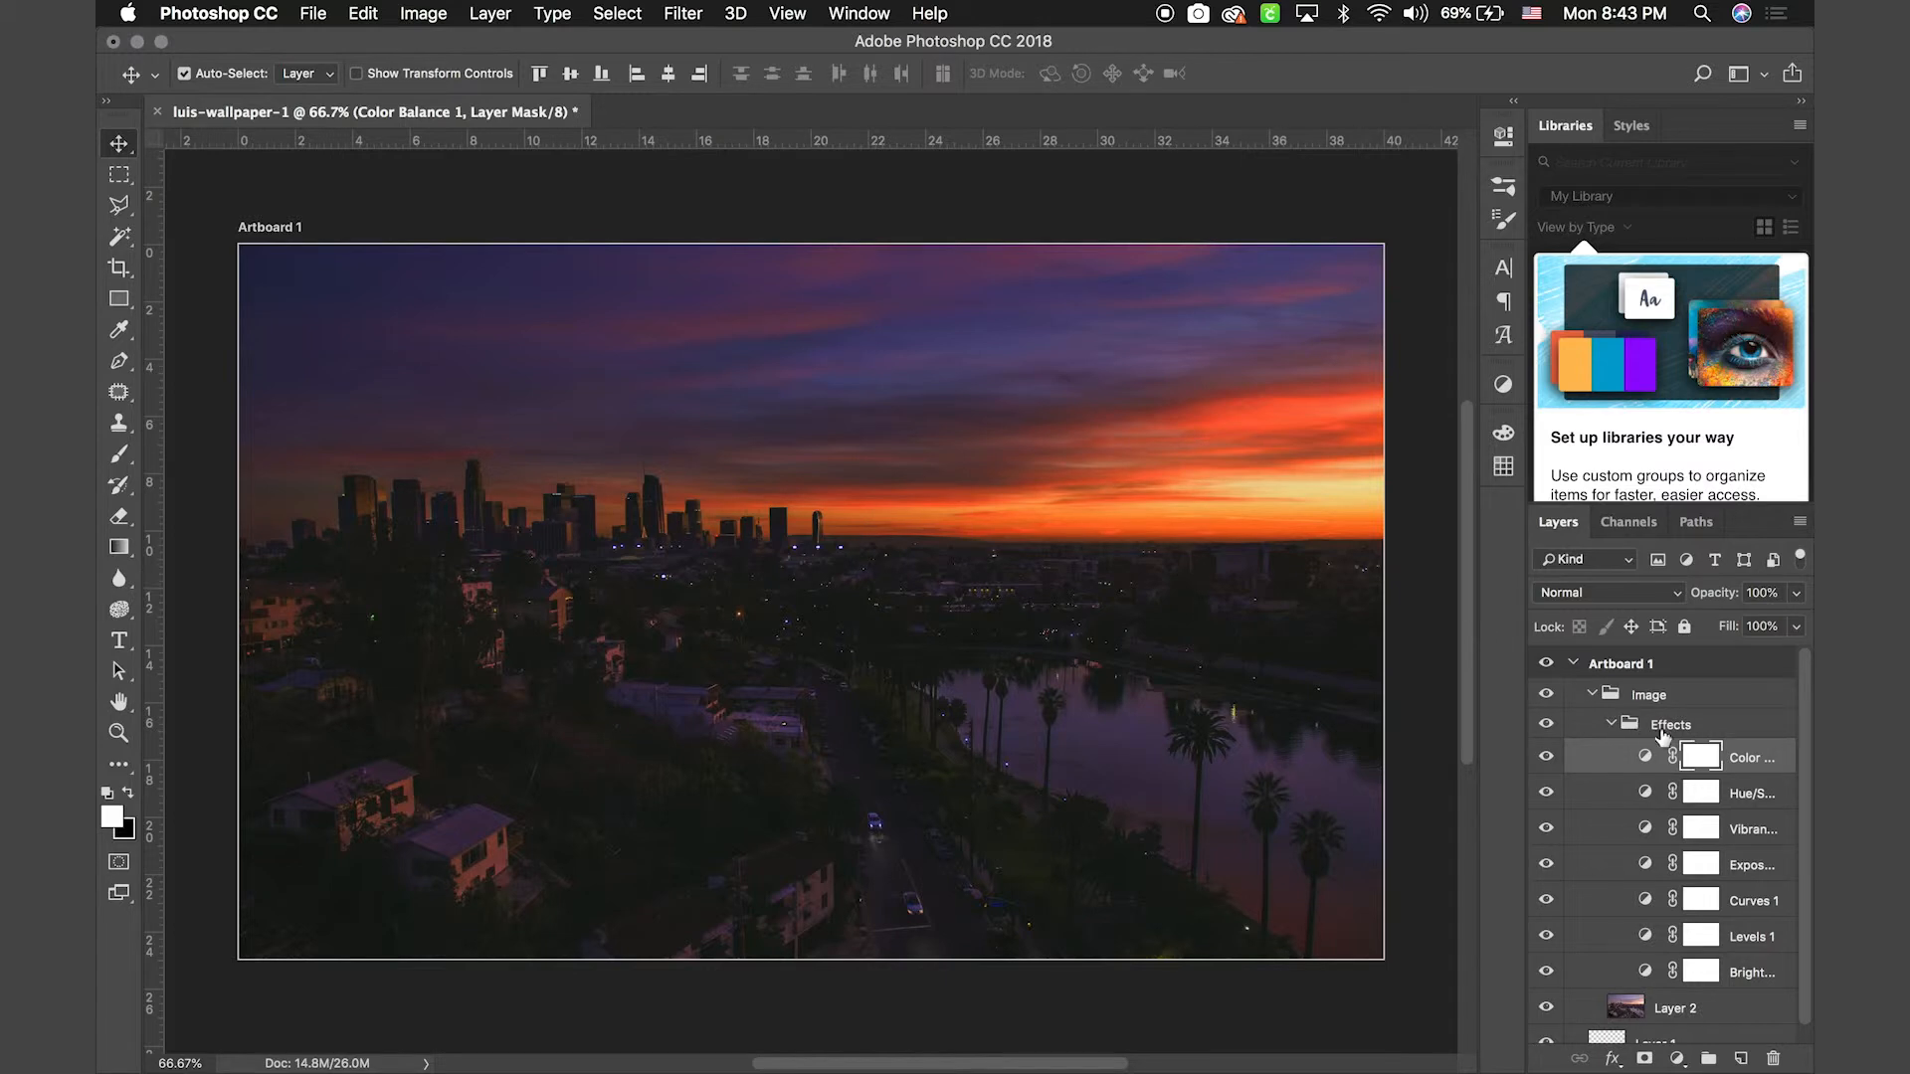
Collapse the Effects group and try the Multiply blend mode on it
left_click(1611, 723)
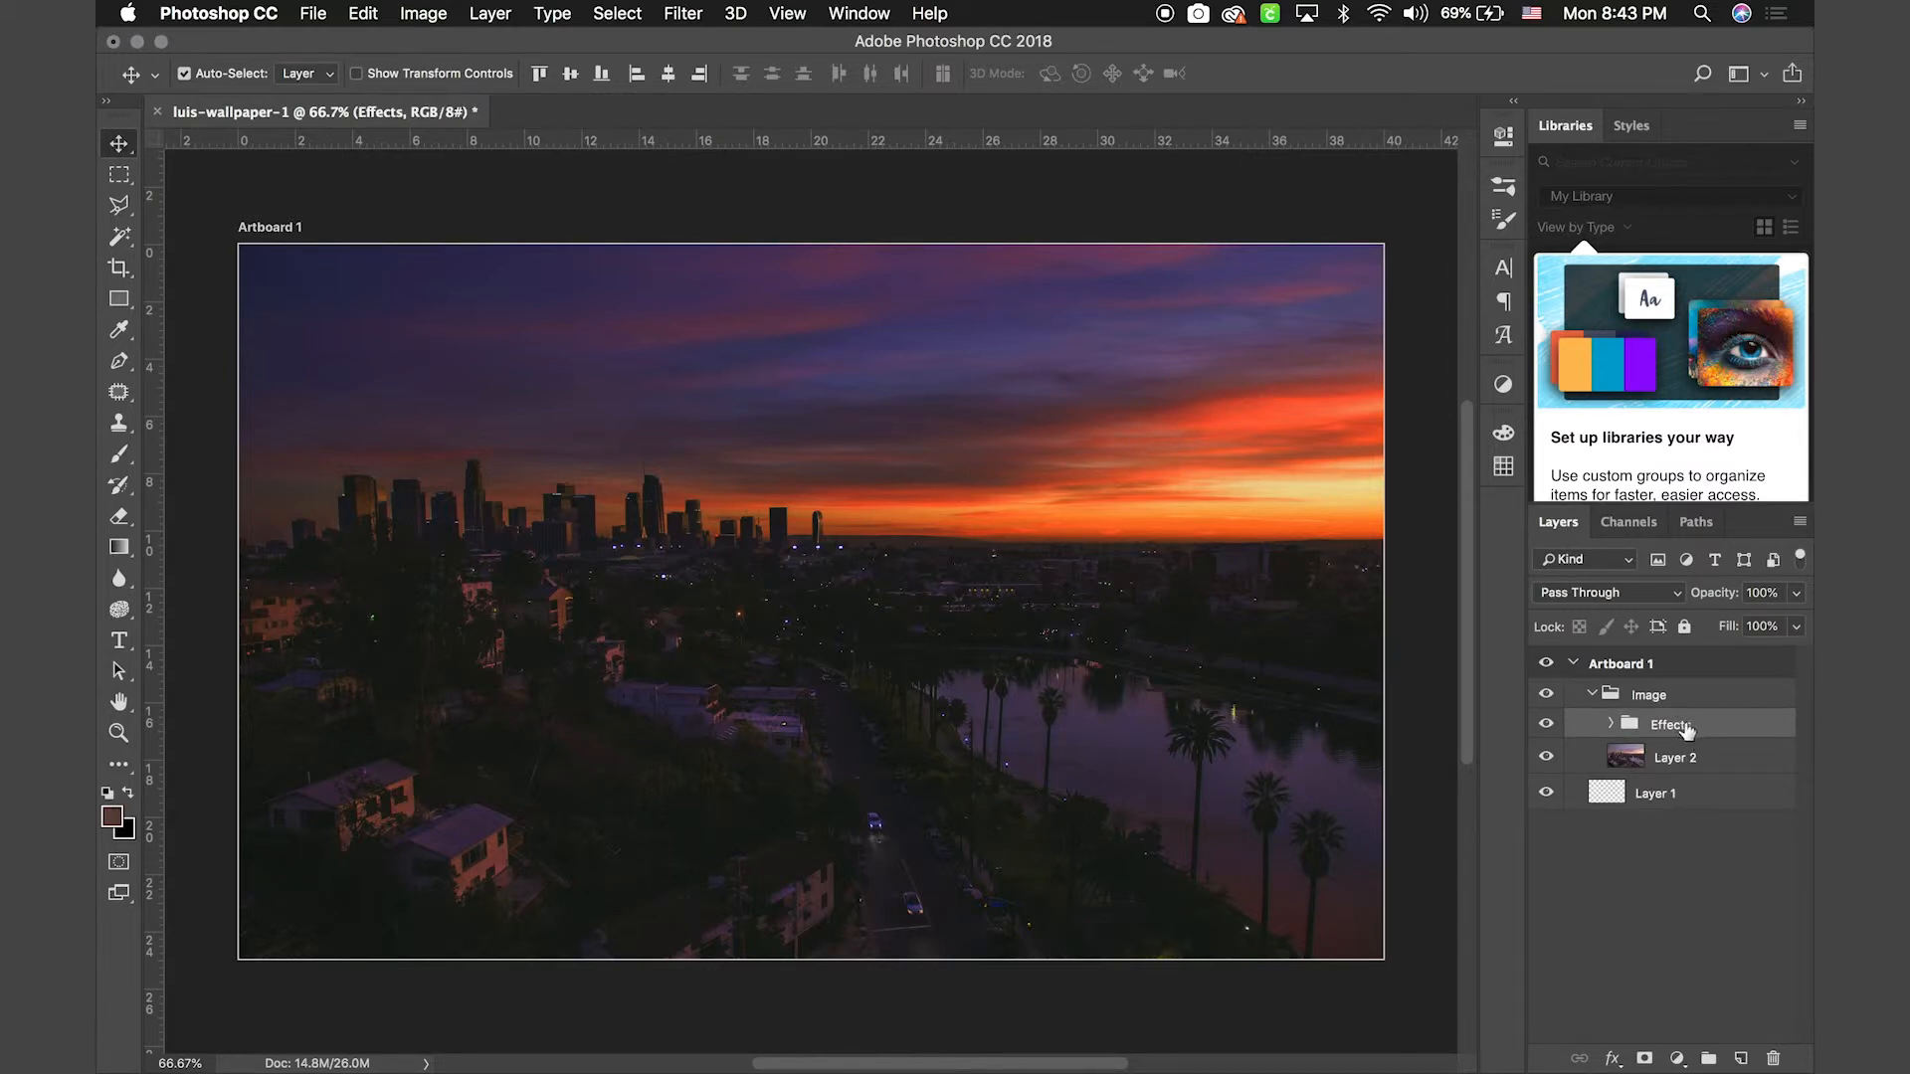
left_click(1680, 600)
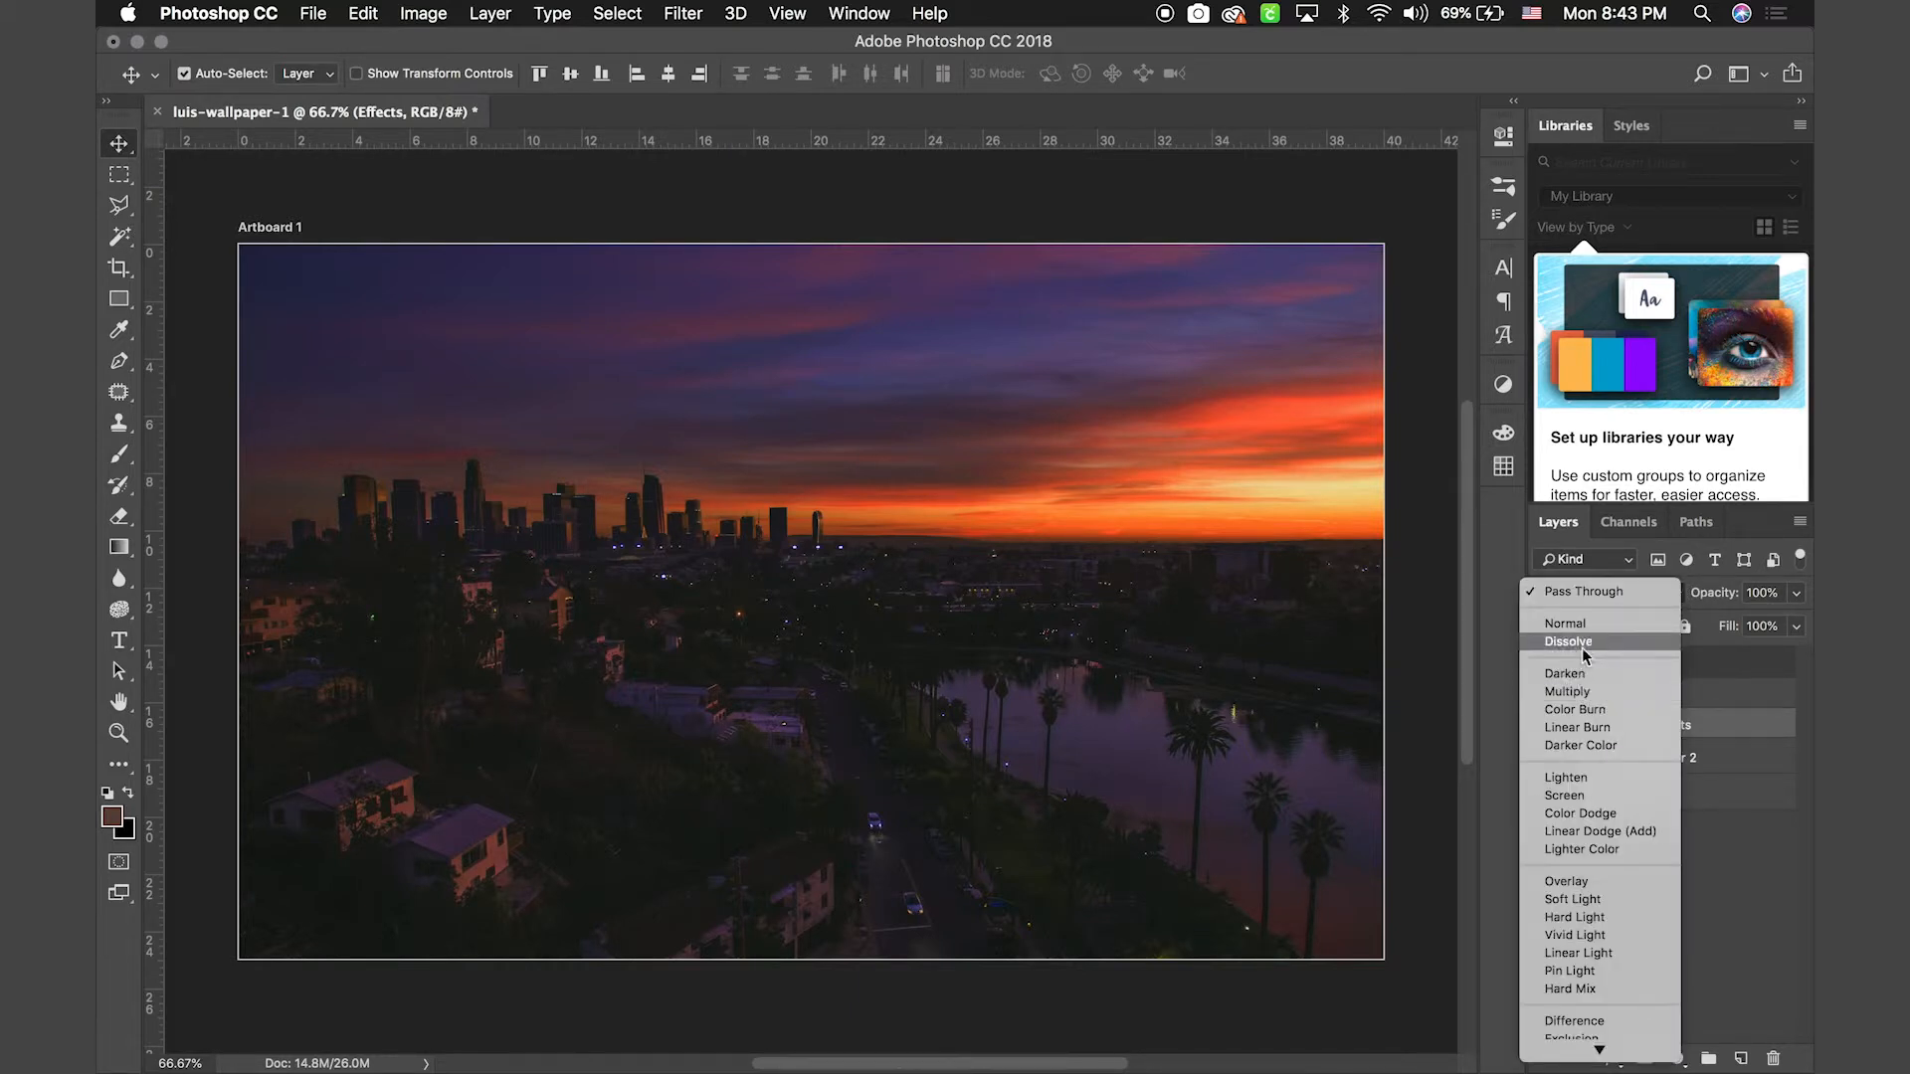
scroll(1583, 998, "down", 3)
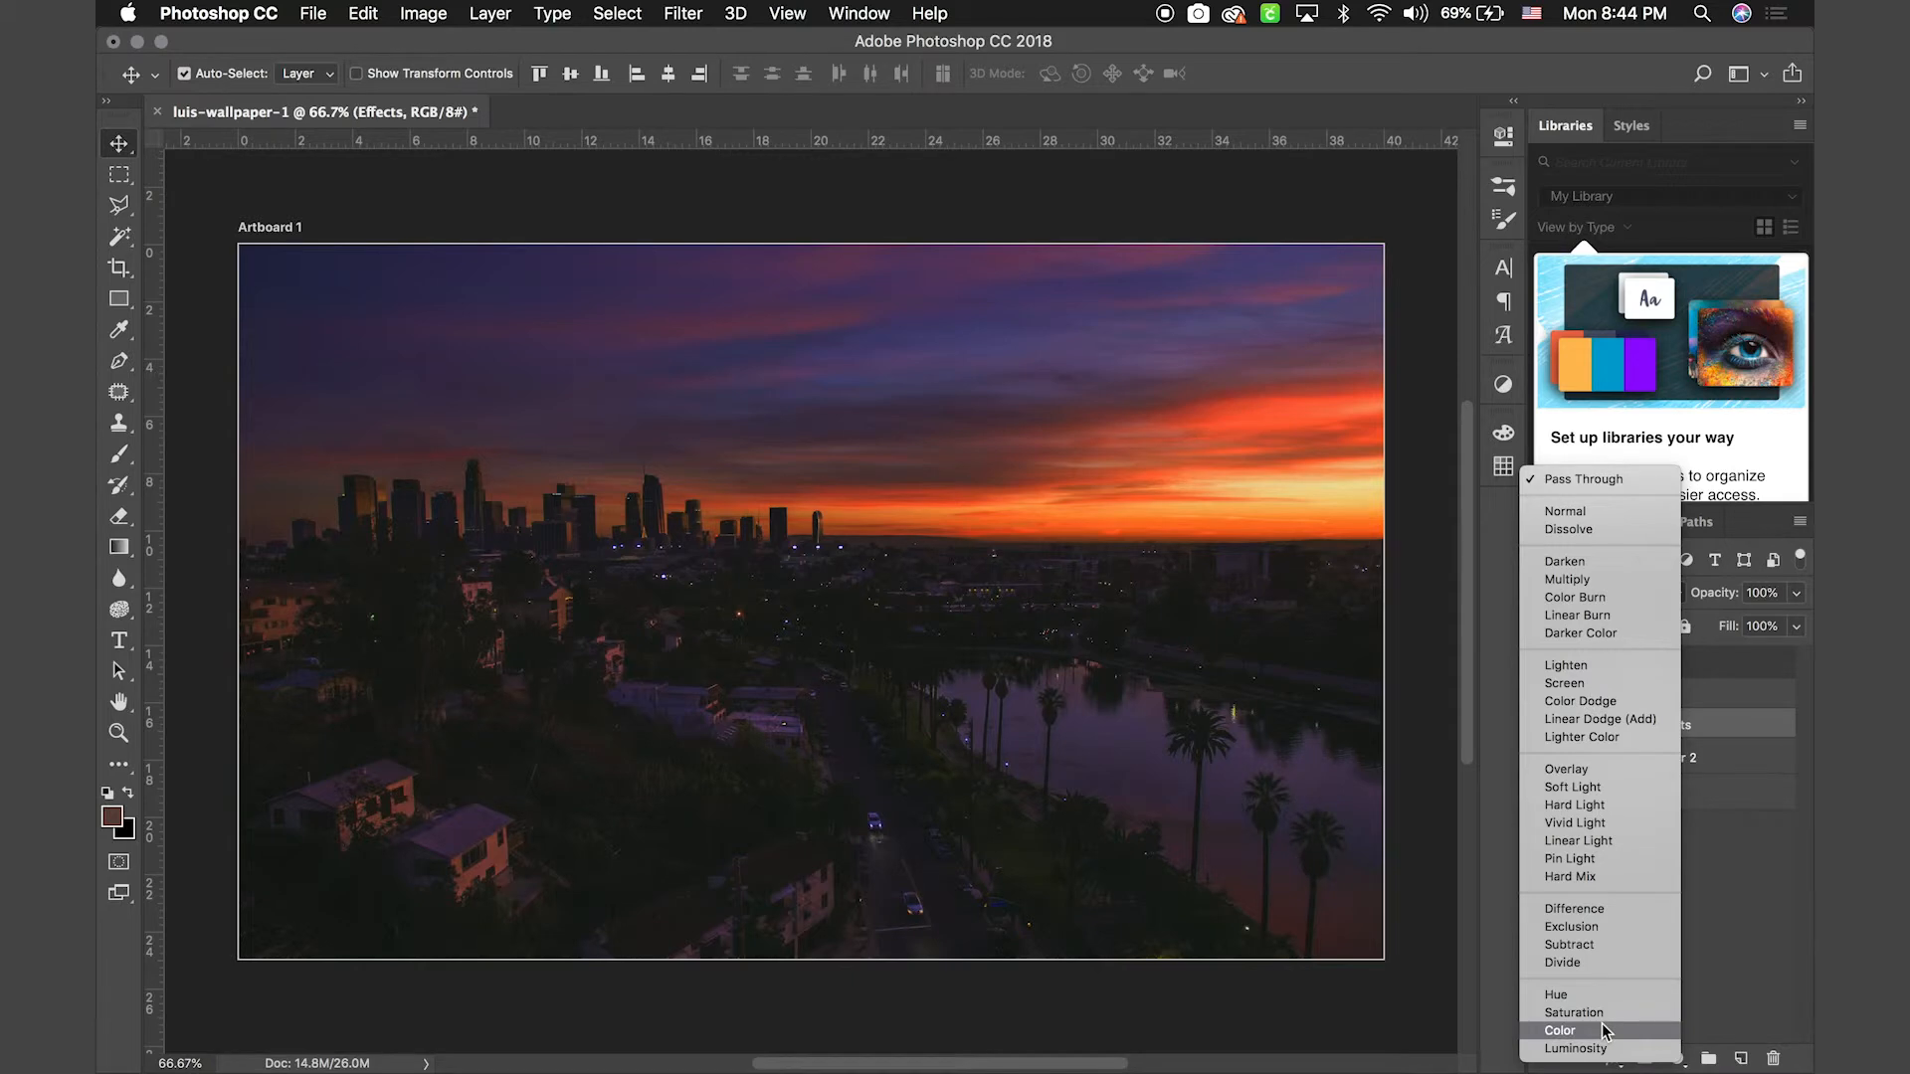
left_click(1570, 579)
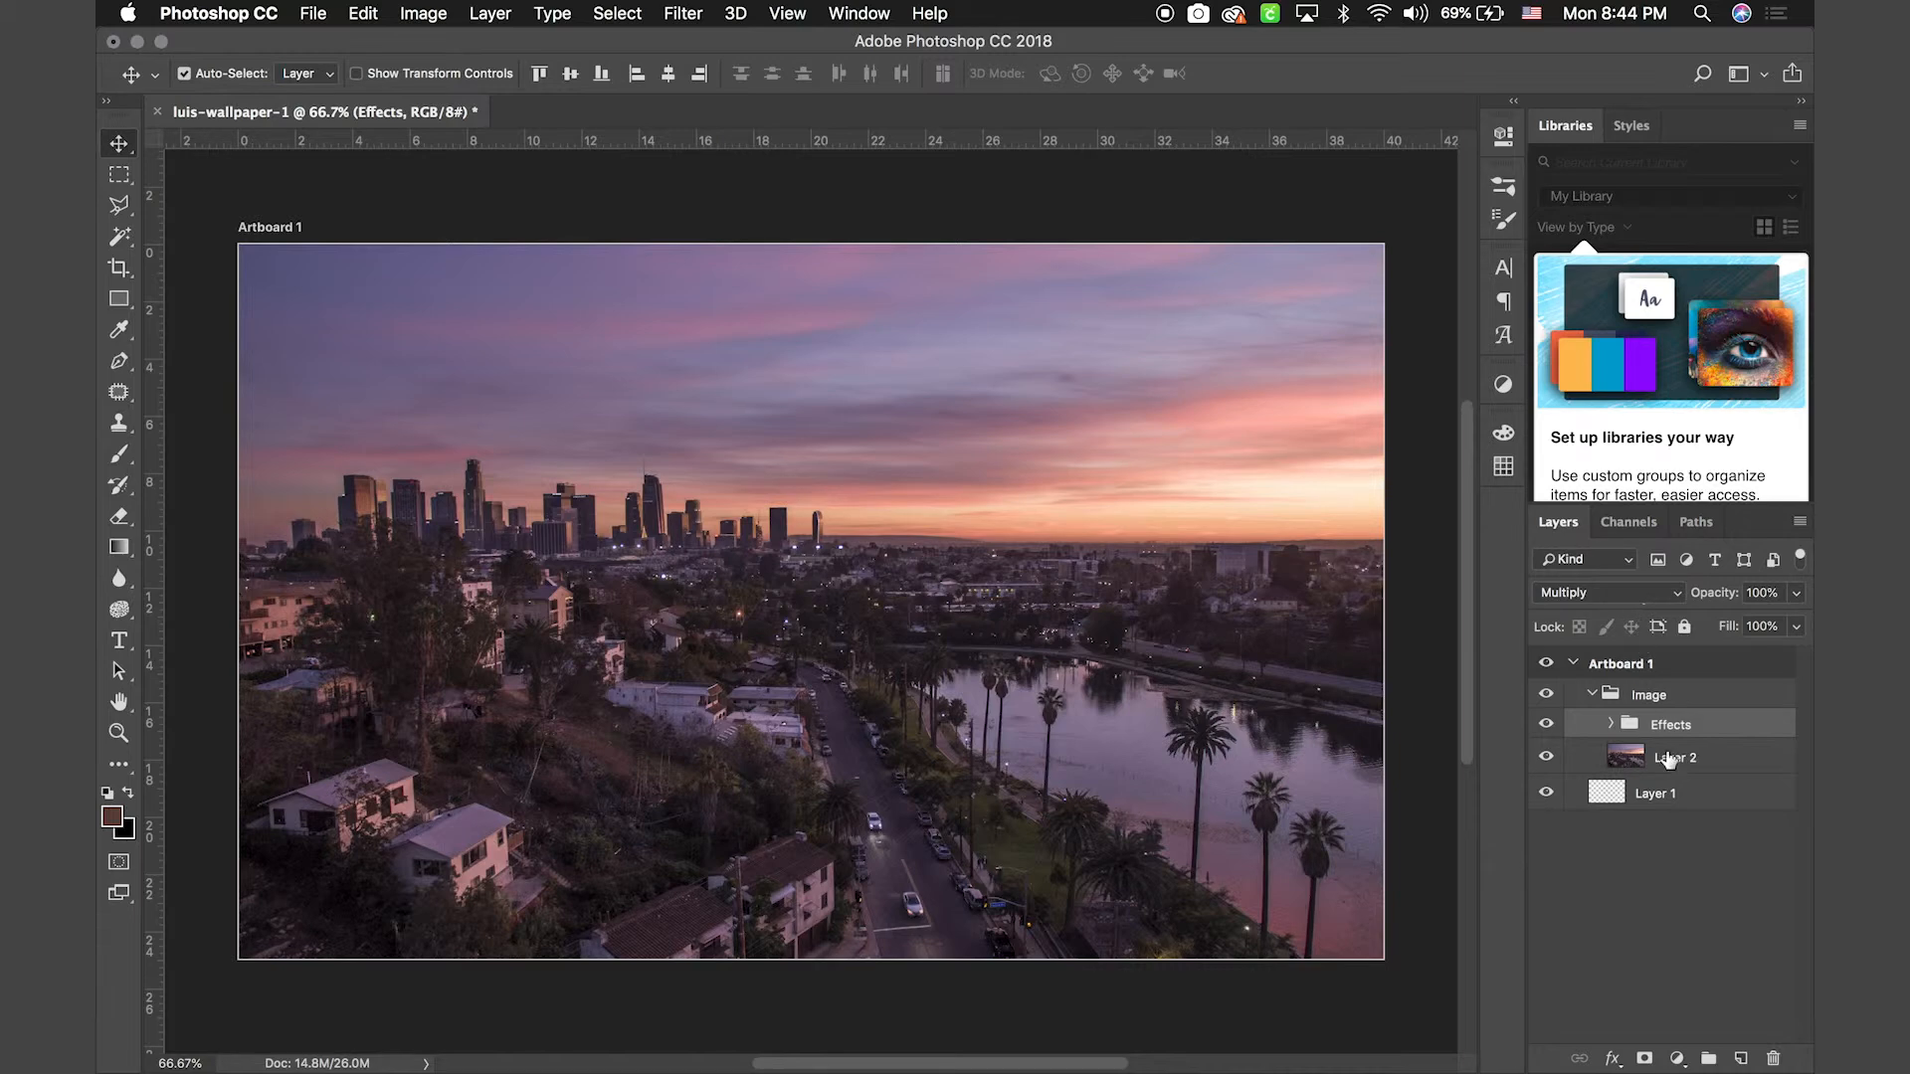
Hide the Effects group and add a Solid Color fill layer above it in orange (#ff6836)
left_click(1548, 727)
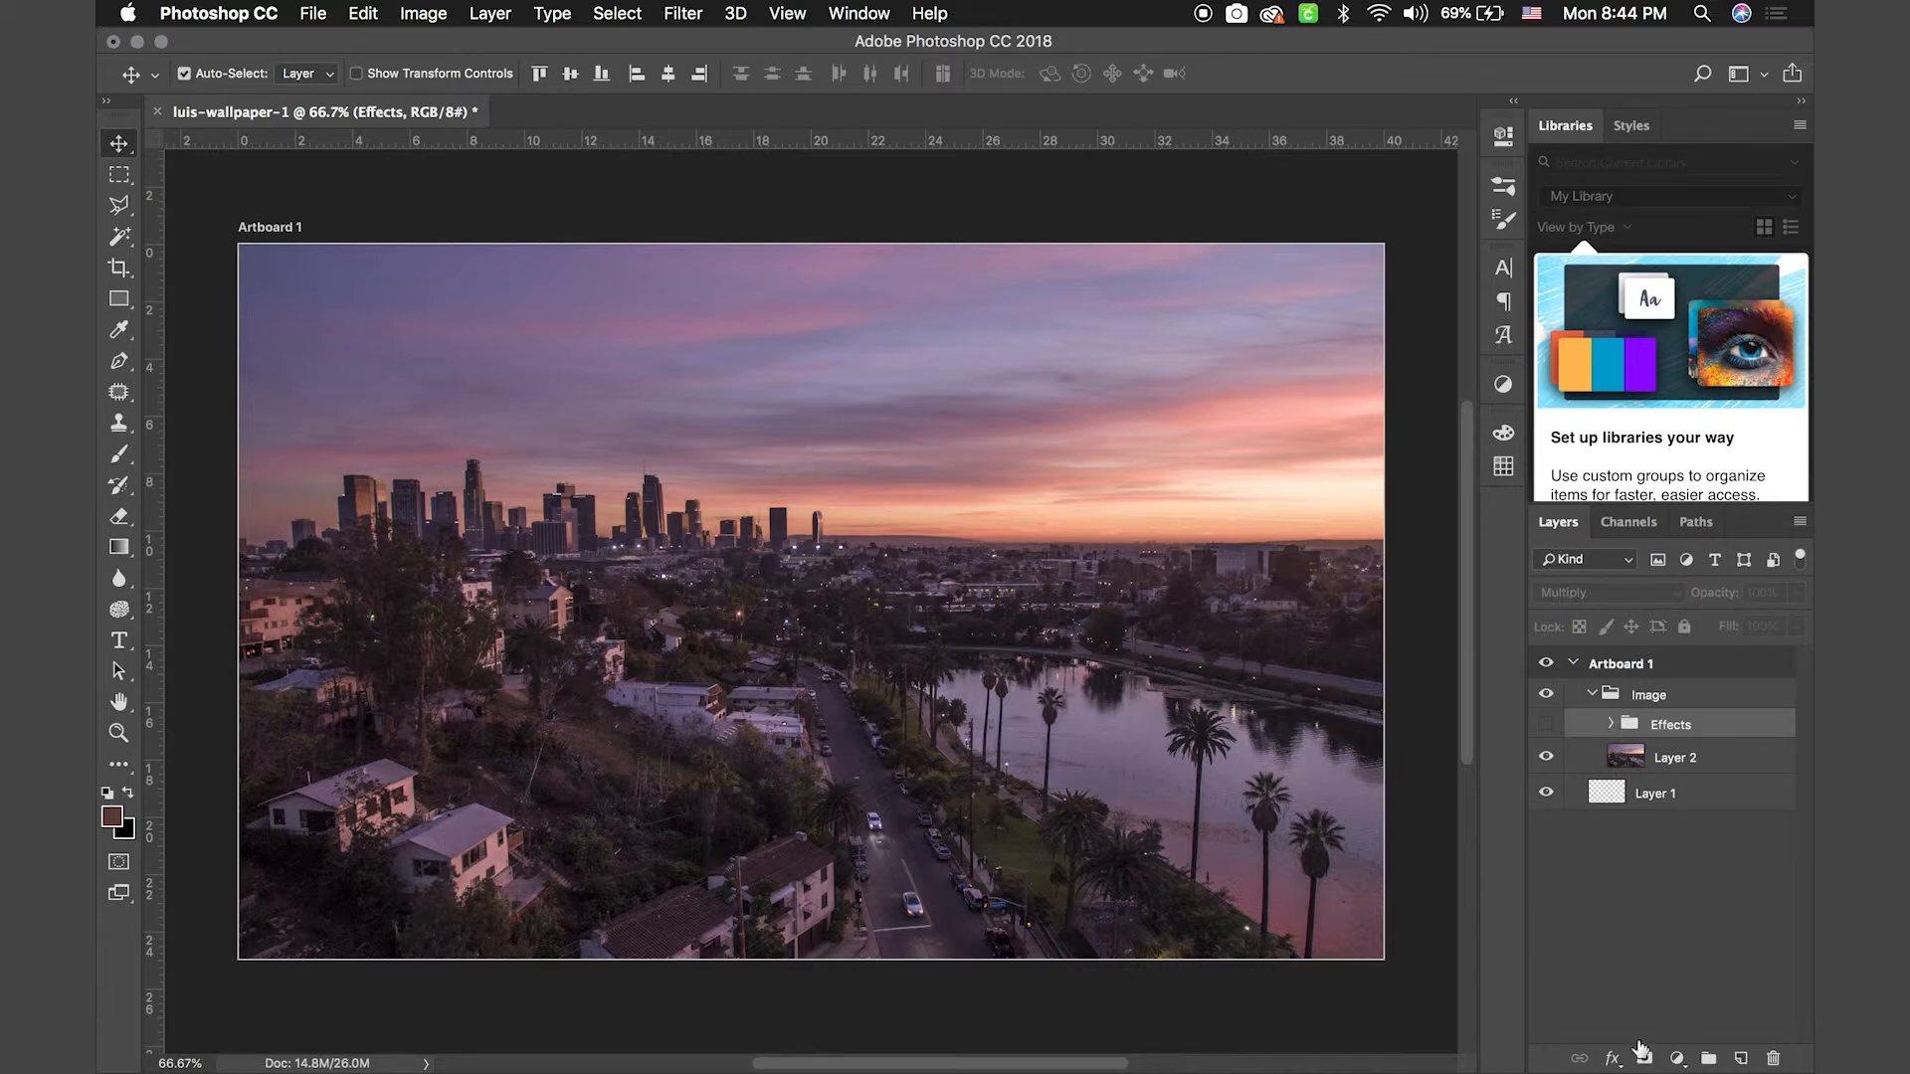
left_click(1678, 1058)
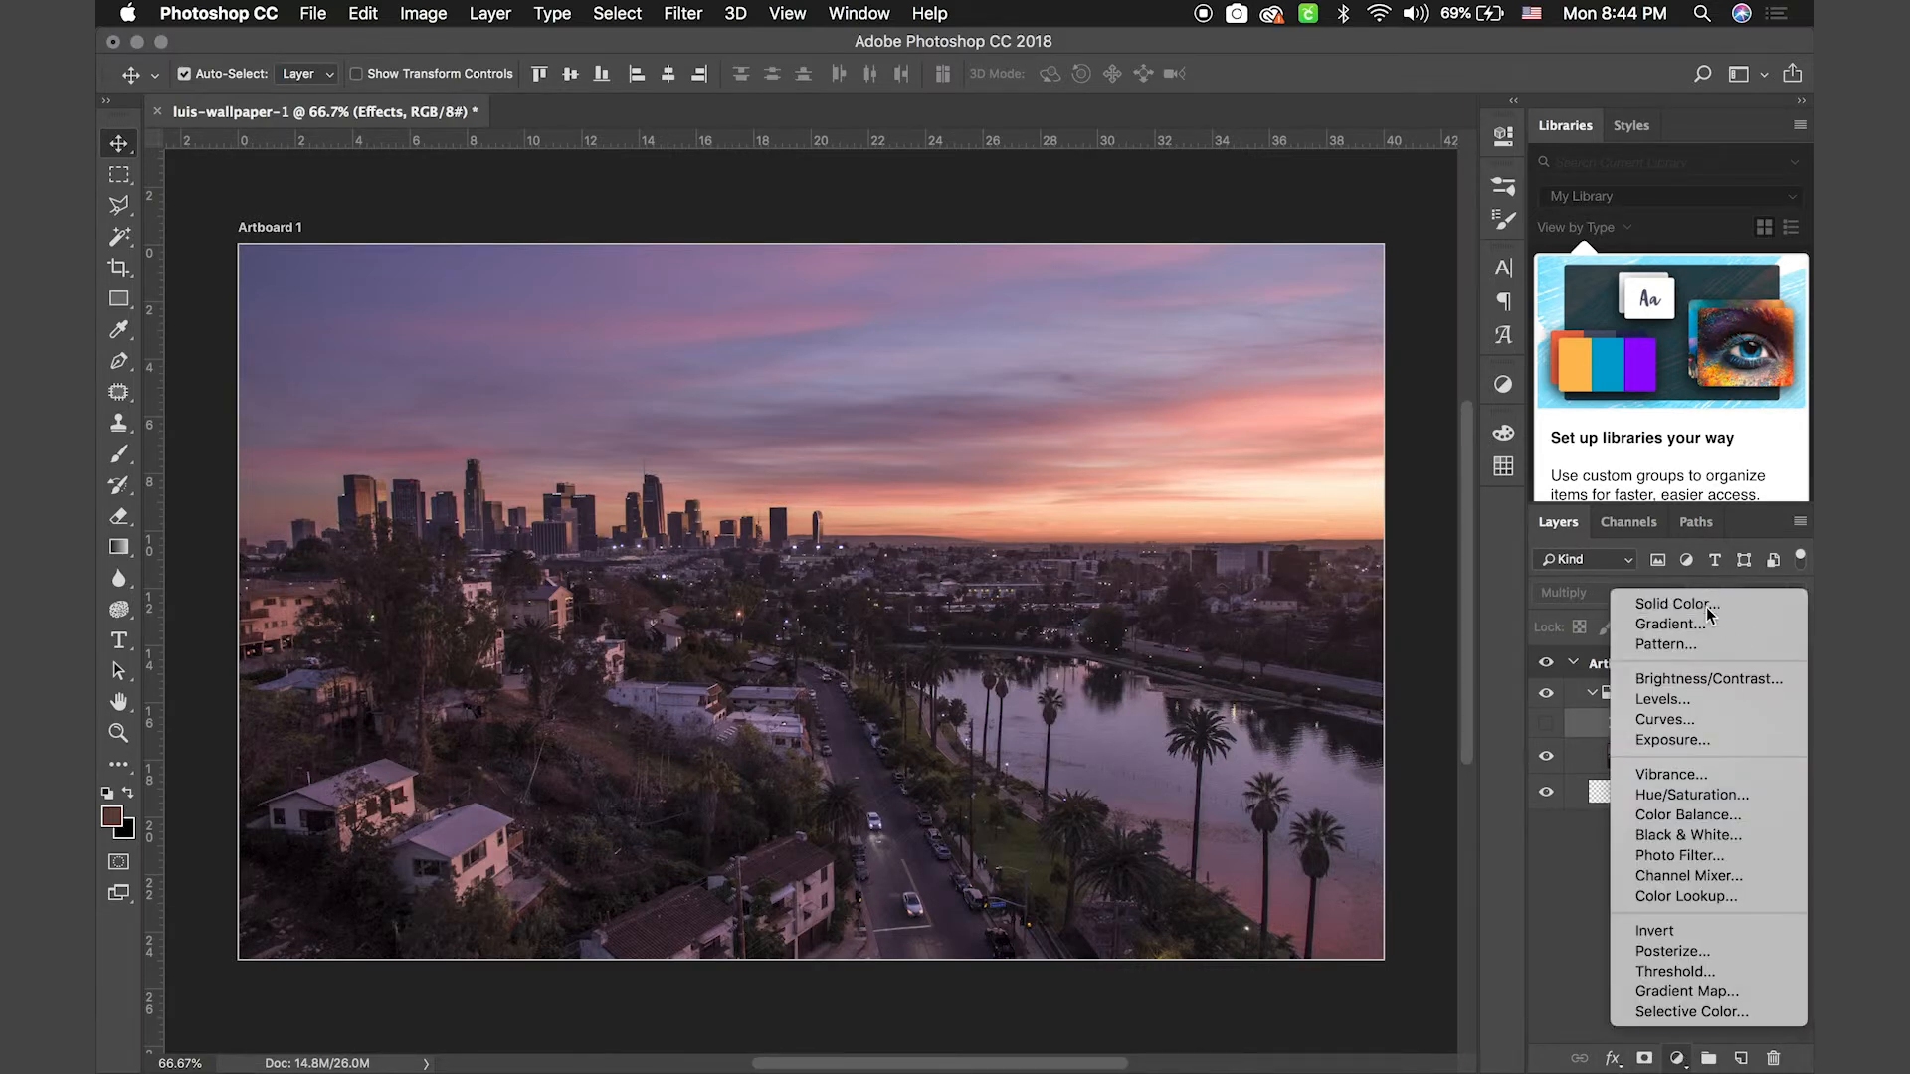
left_click(1678, 603)
left_click_drag(1218, 322, 1264, 171)
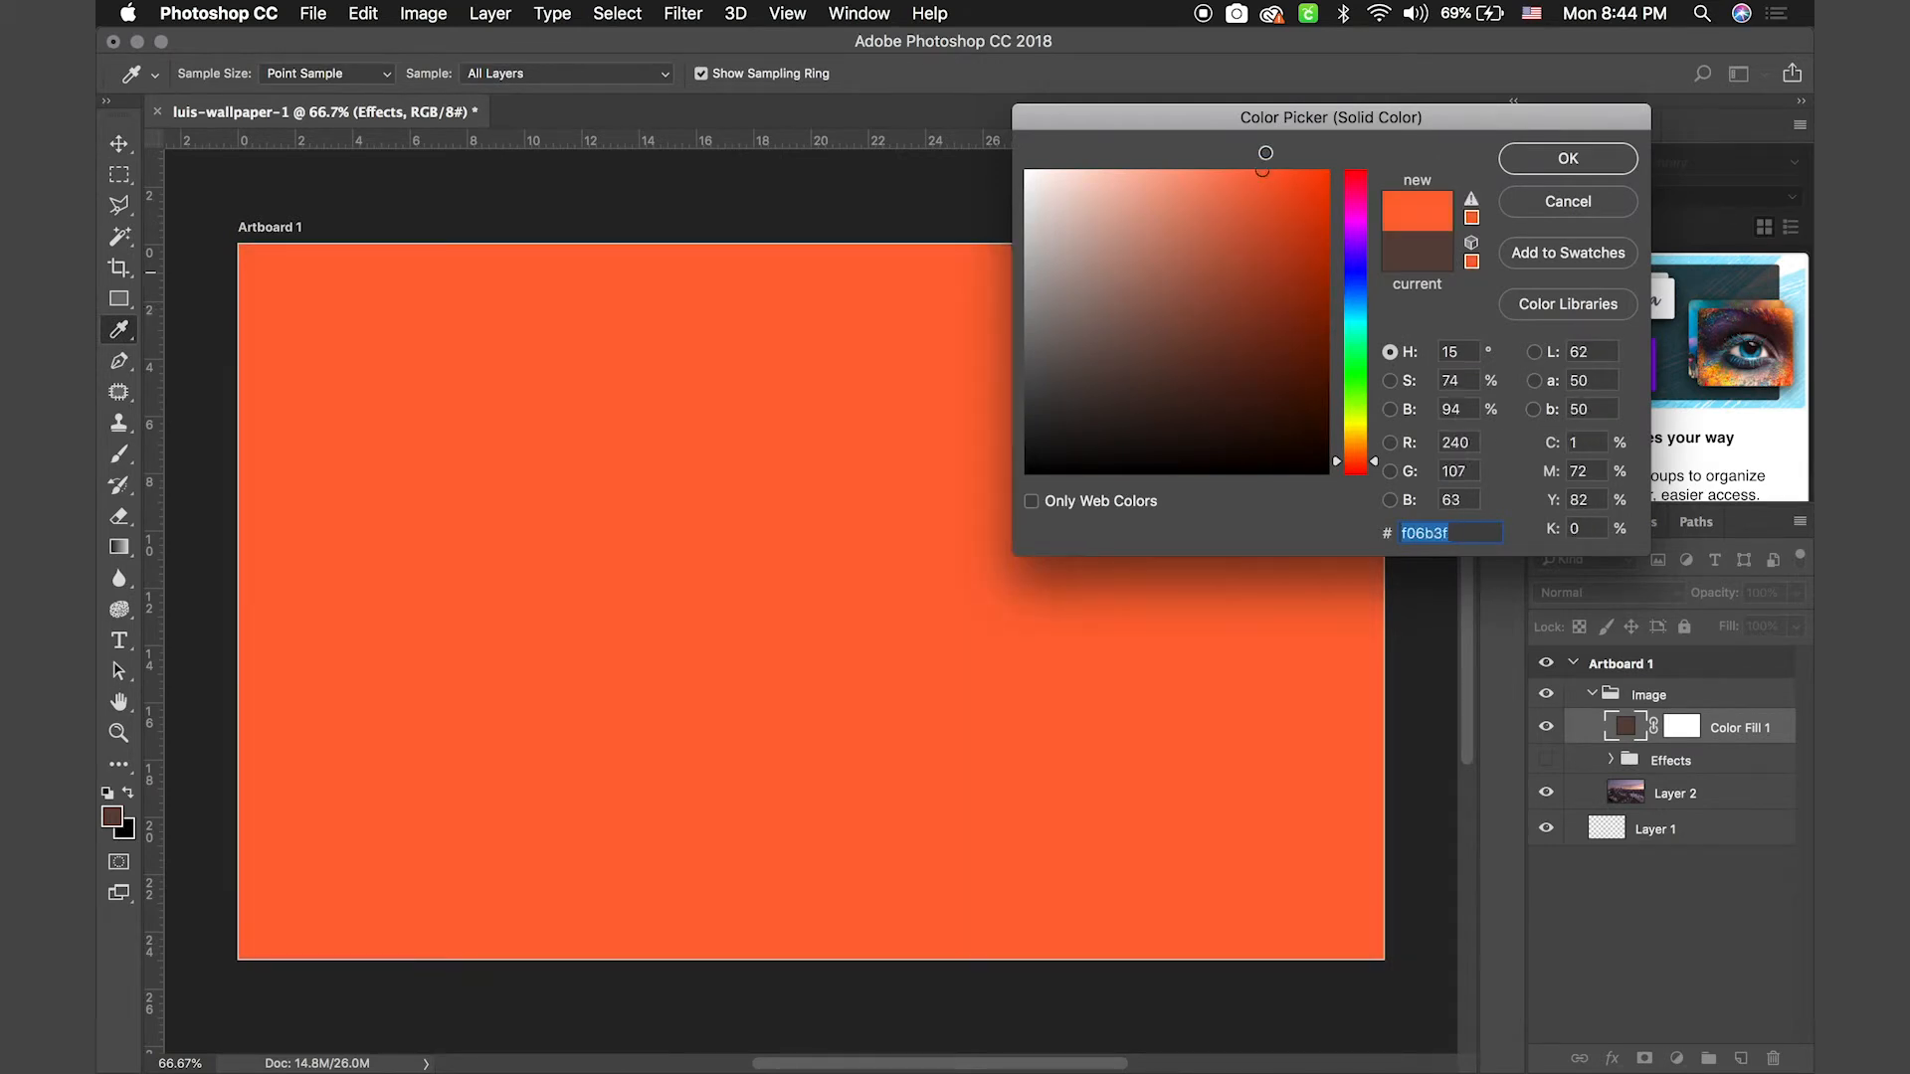
left_click(1567, 158)
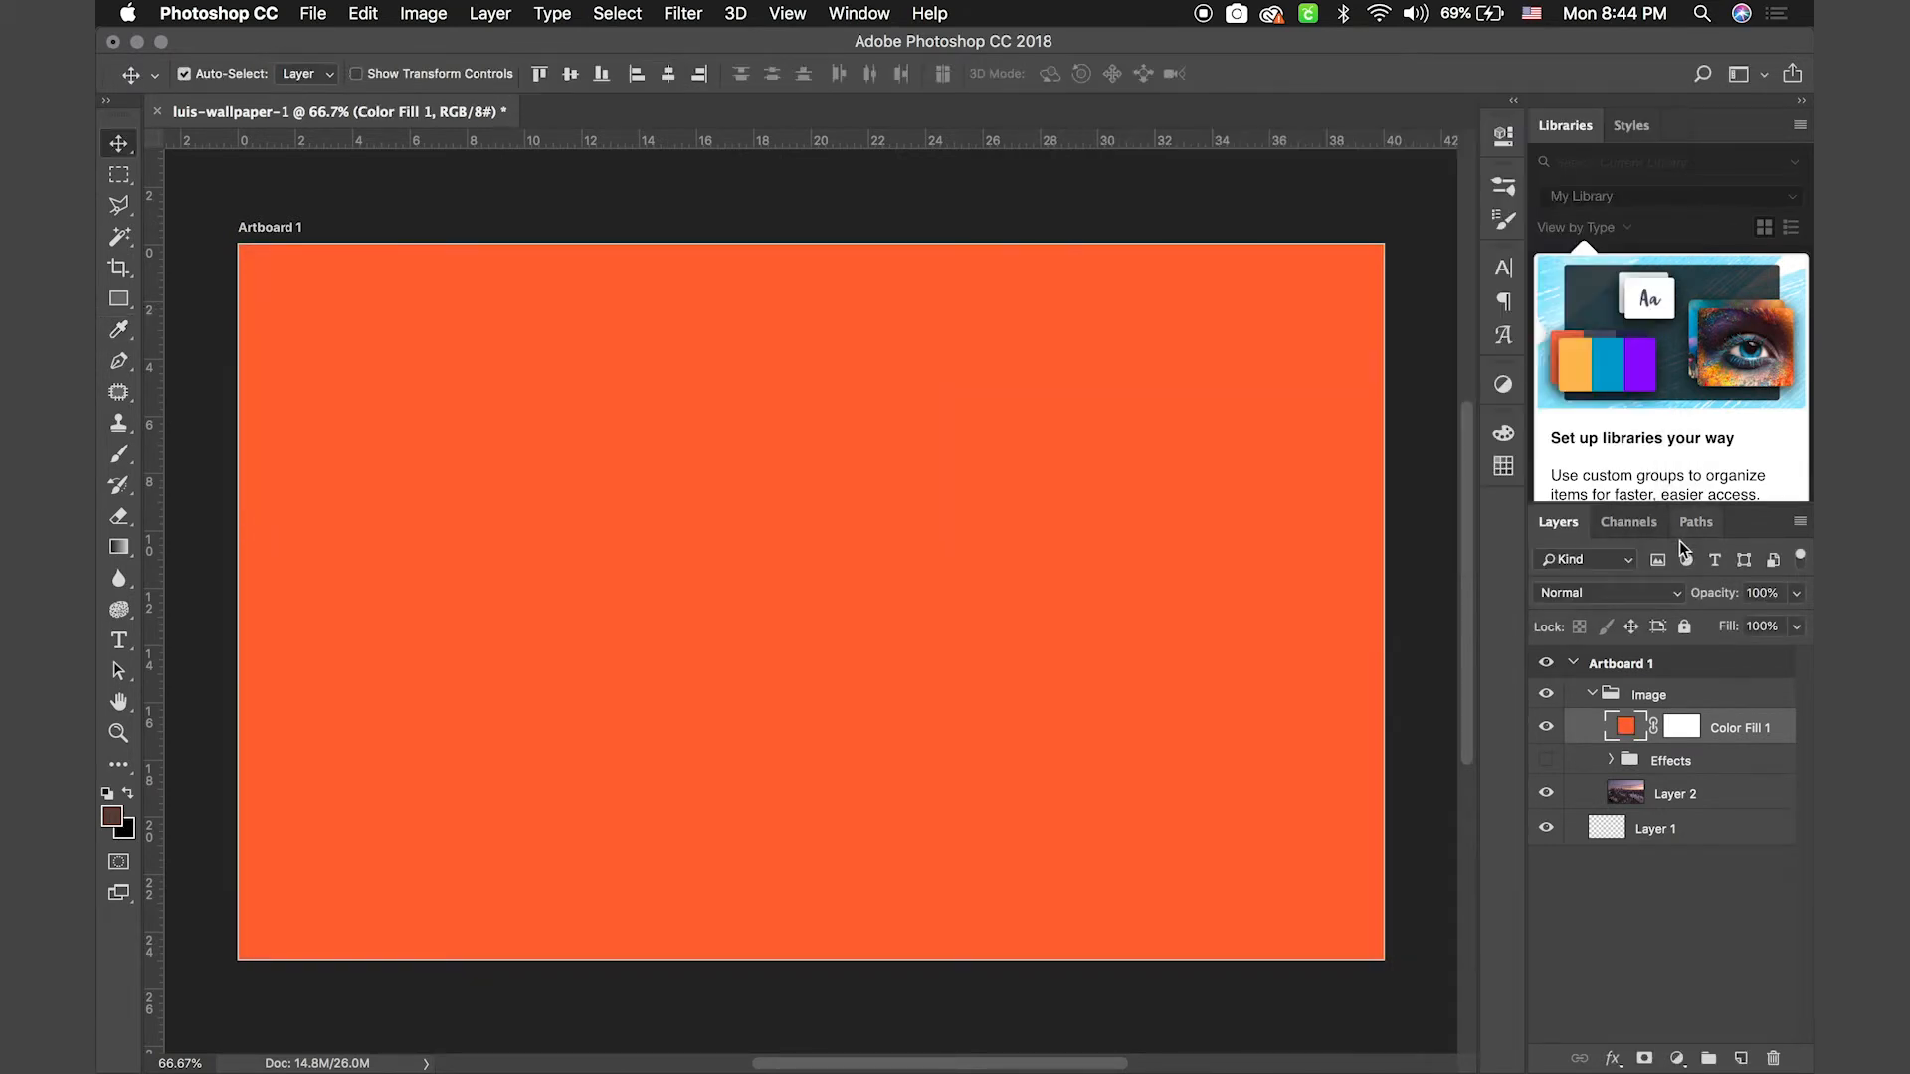
Set the orange fill layer to Multiply at 25% opacity and show the Effects group again
left_click(1557, 599)
scroll(1561, 665, "down", 1)
left_click(1561, 664)
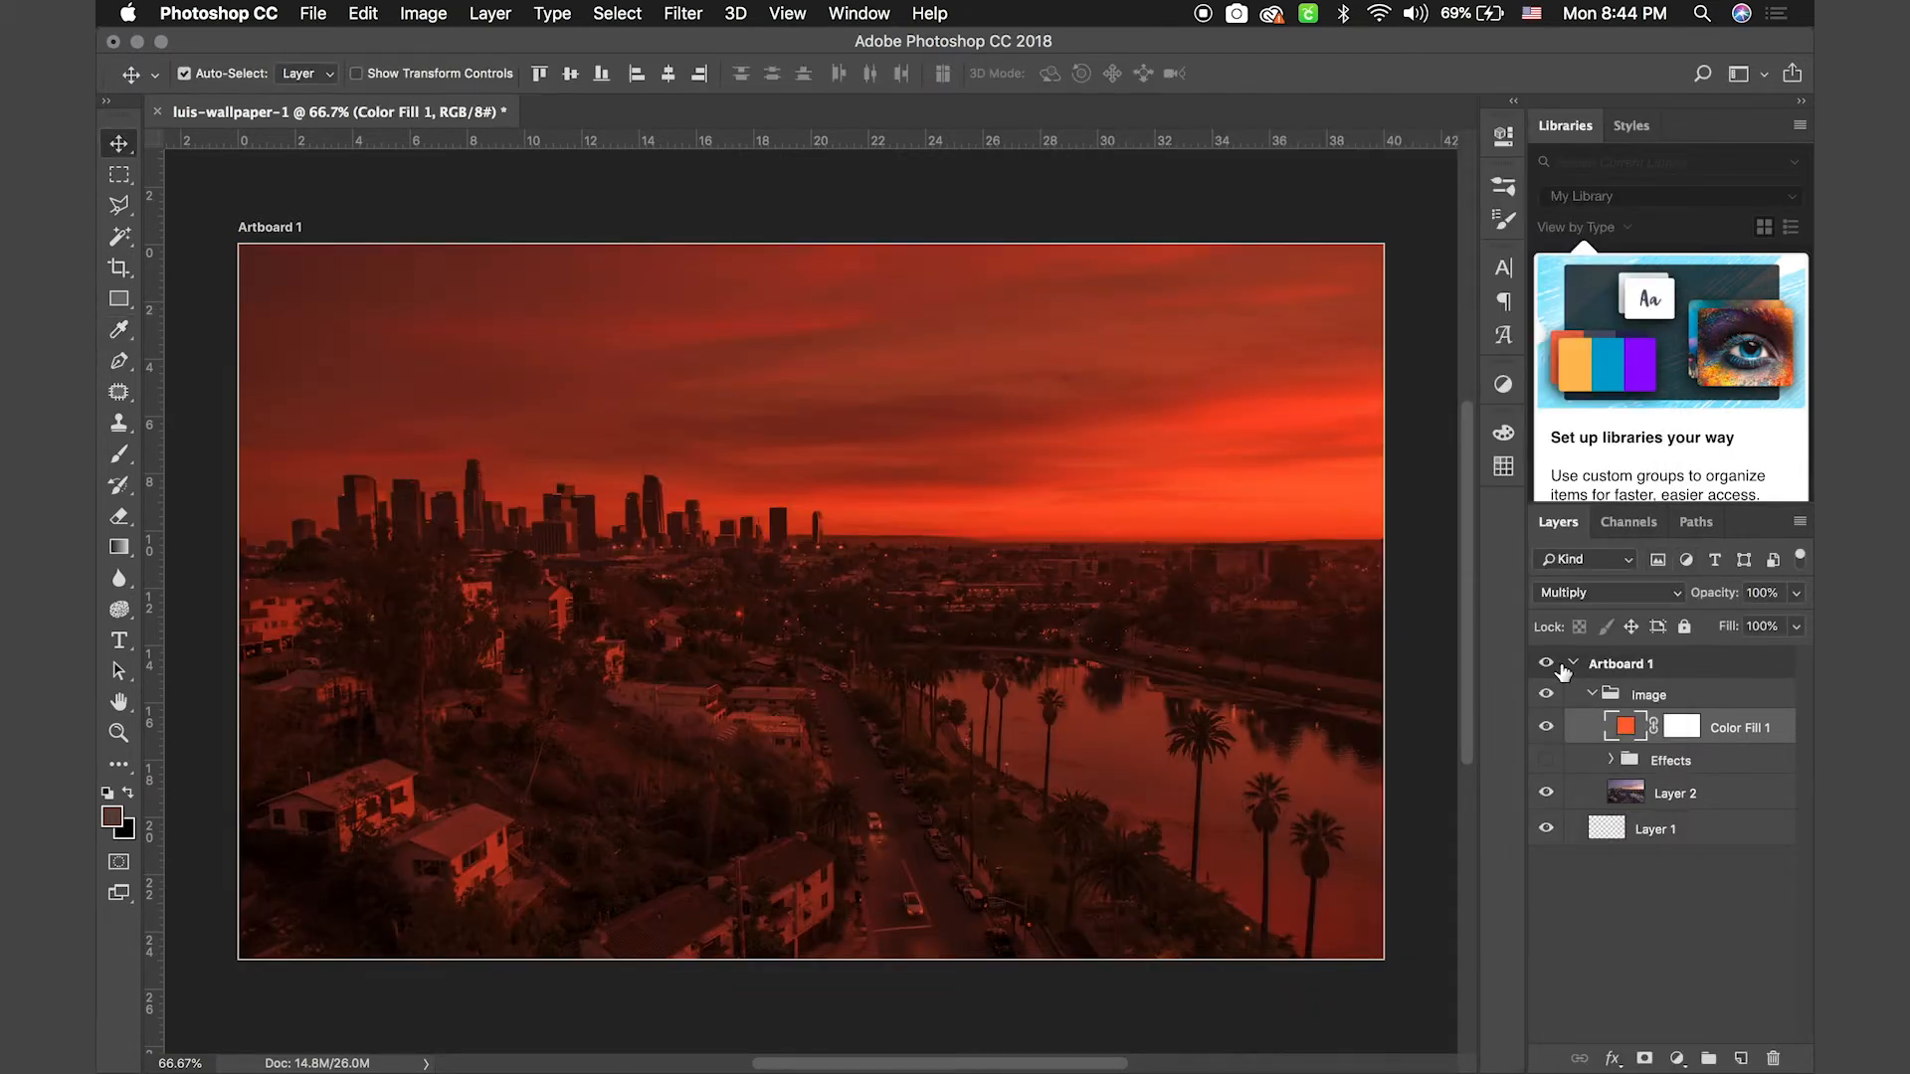
left_click(1547, 762)
key("2")
key("5")
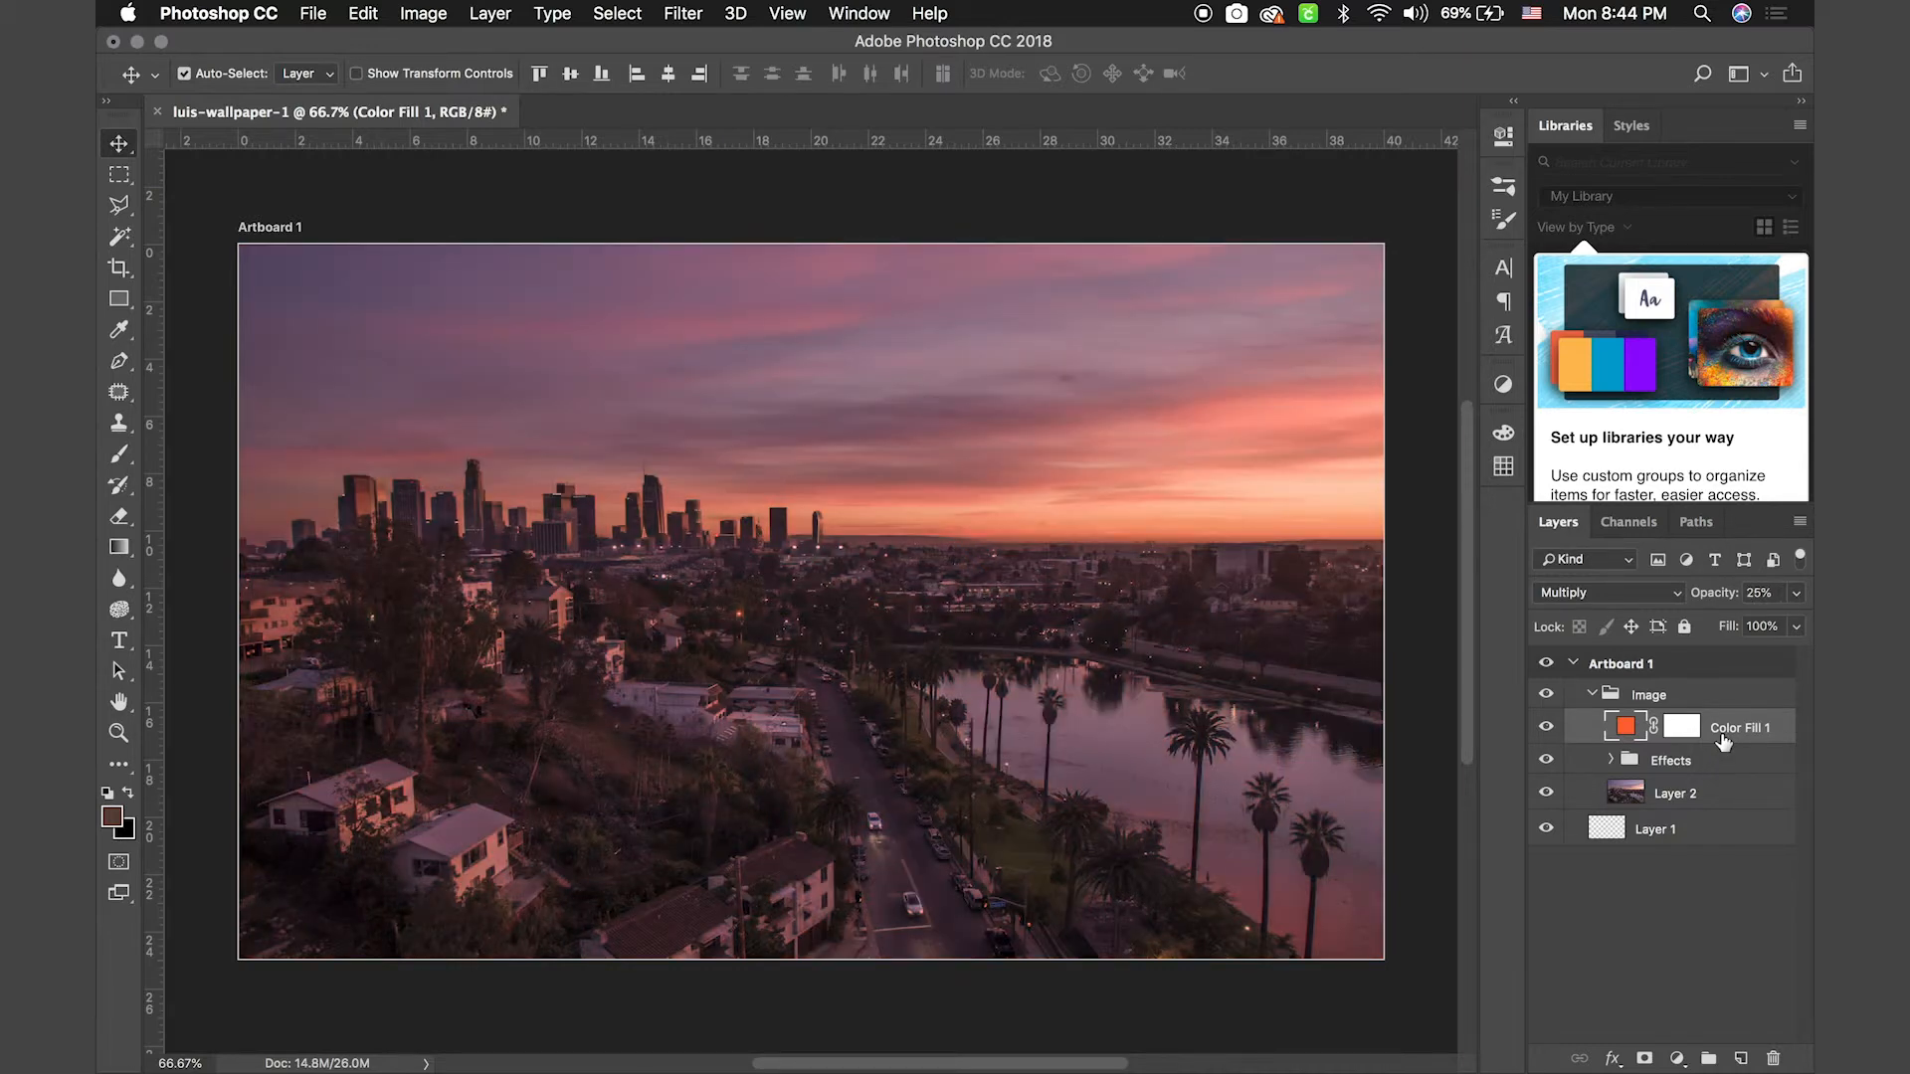
left_click(1547, 729)
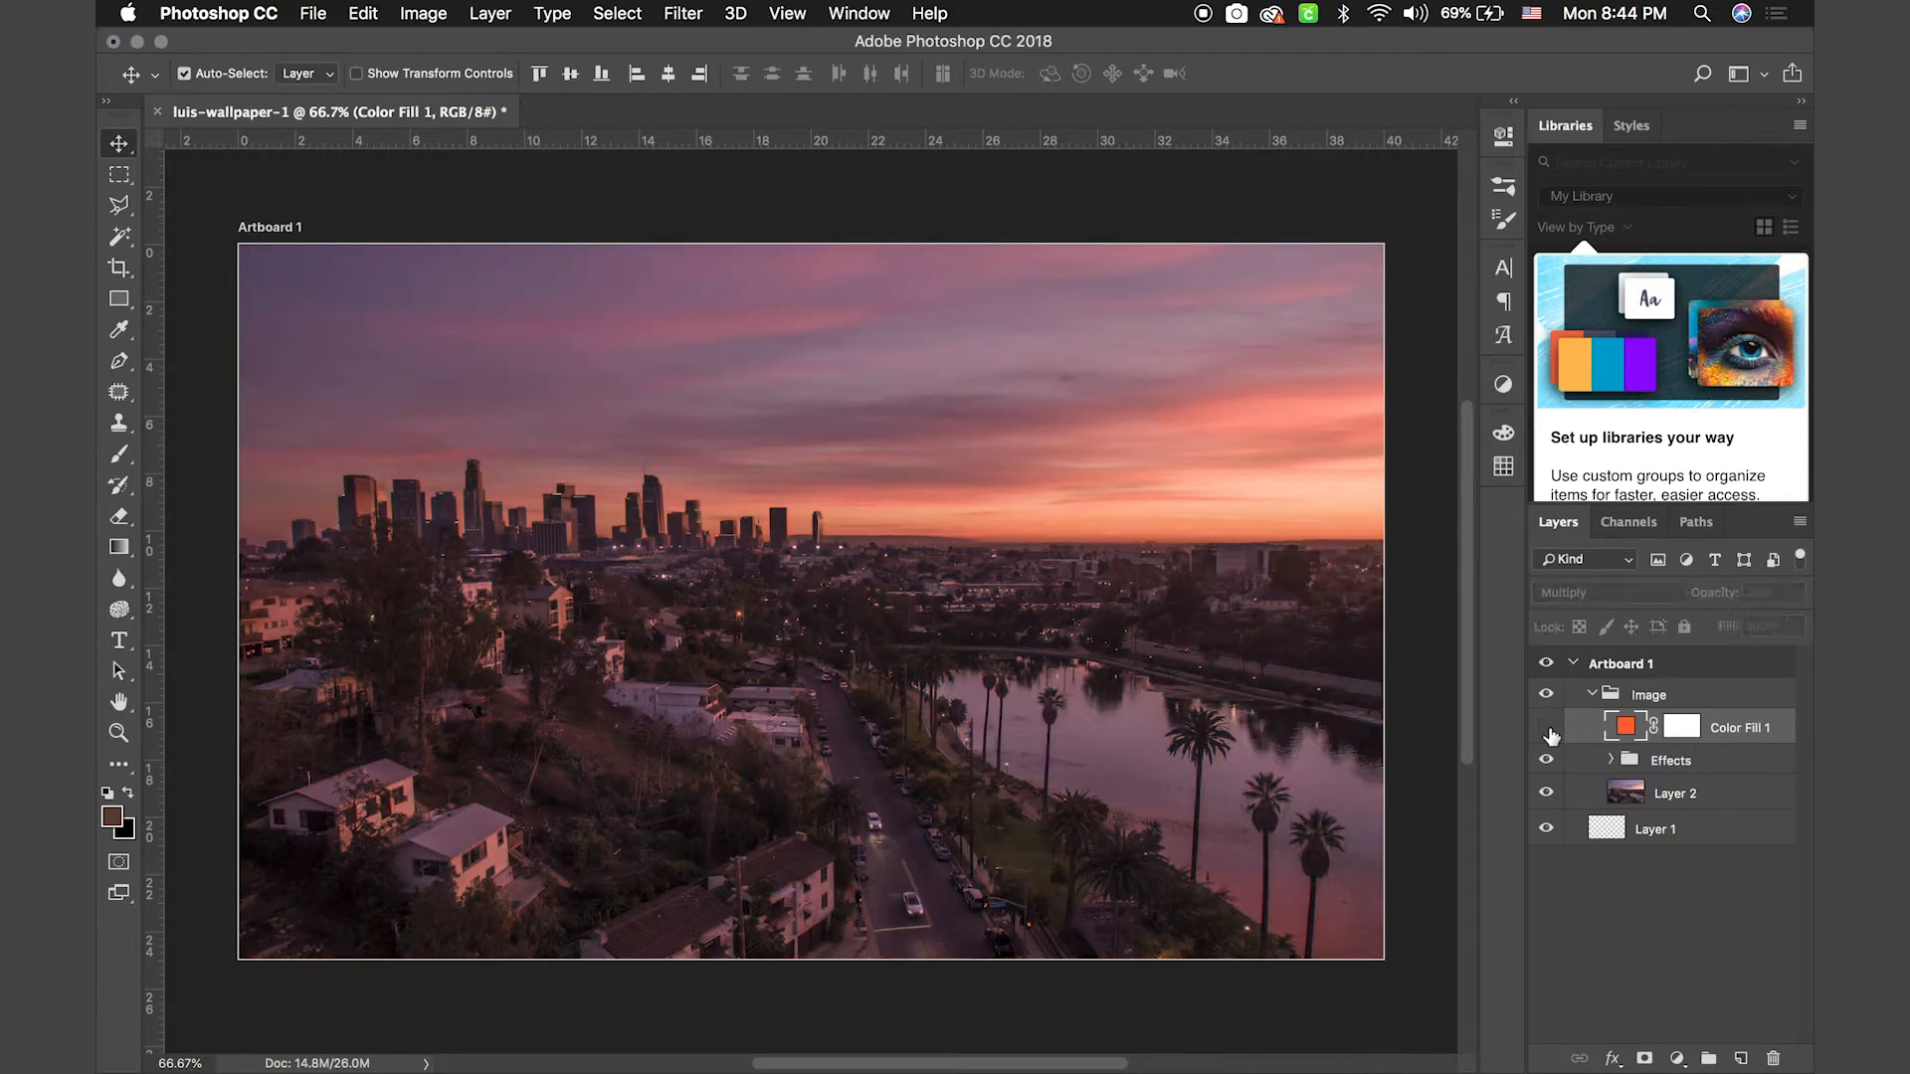
left_click(1547, 729)
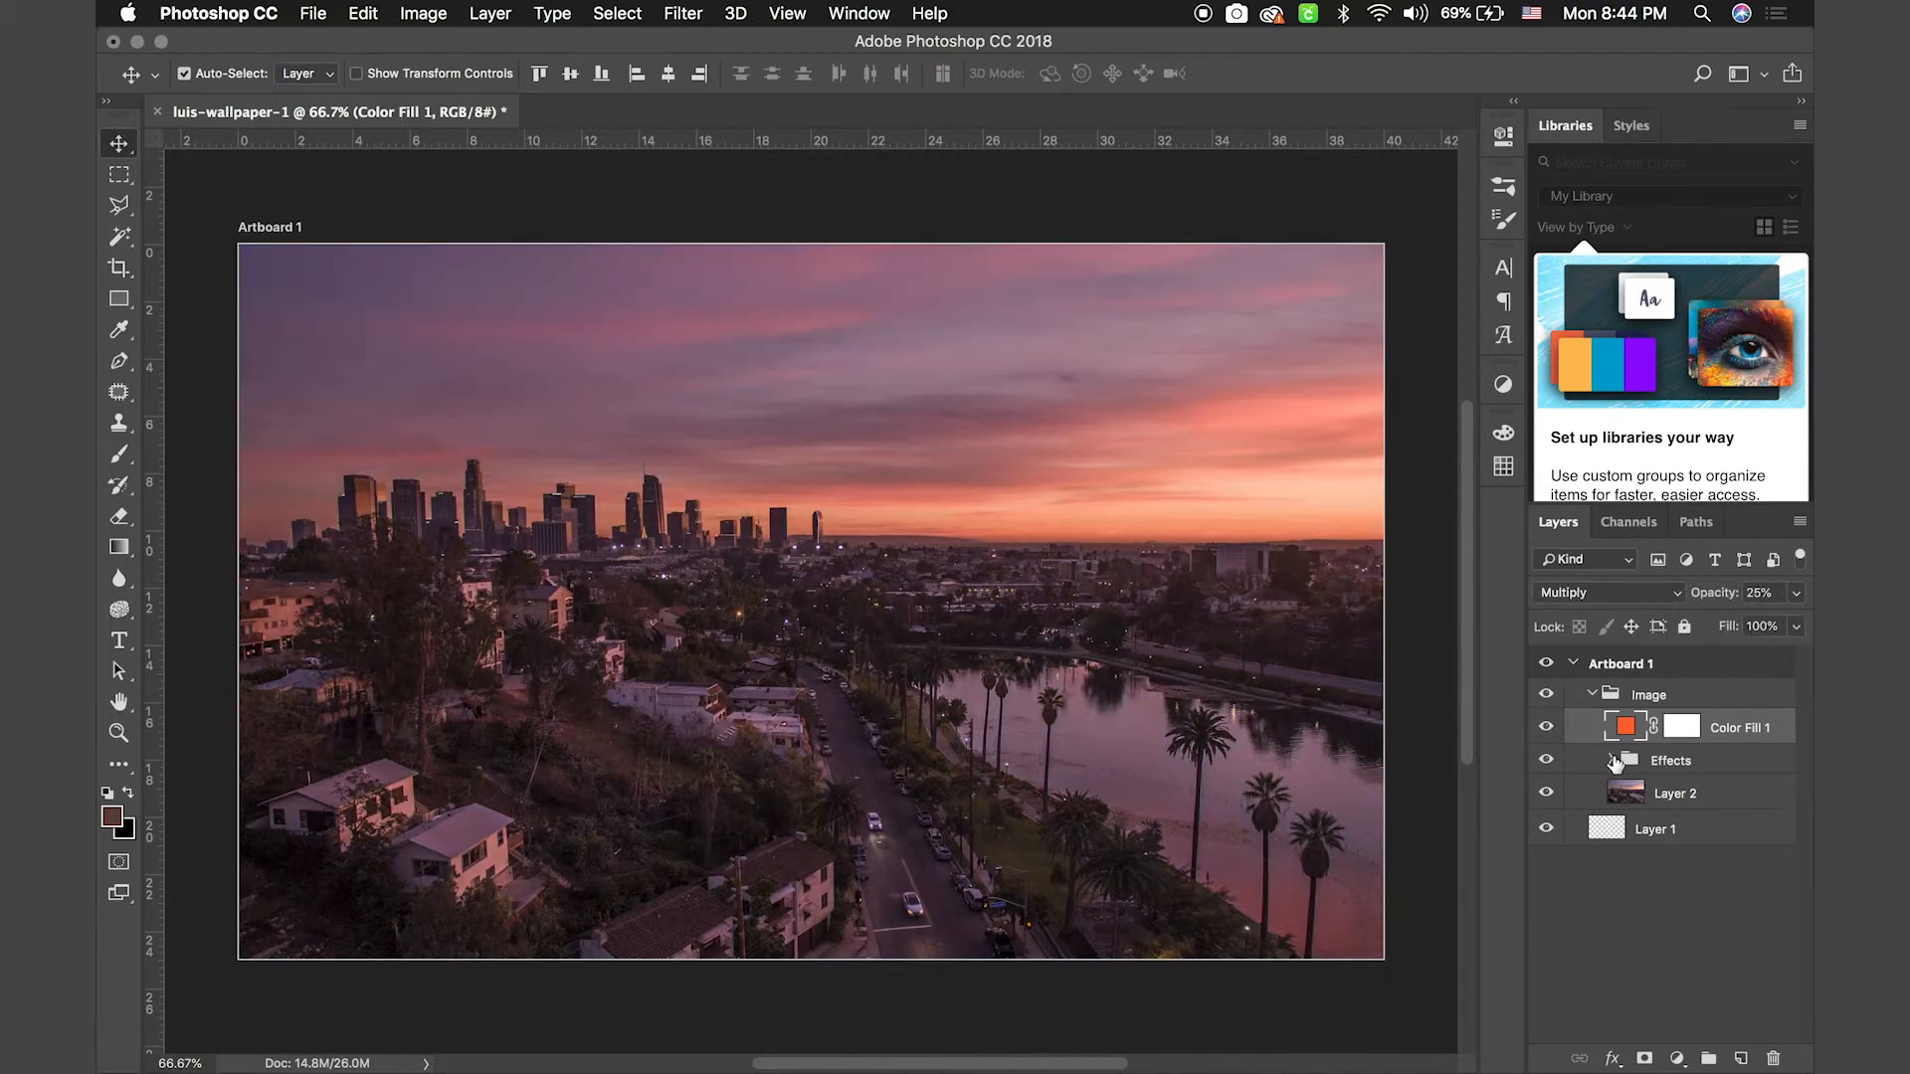
Return the Effects group's blend mode to Pass Through and leave the group collapsed
left_click(1611, 760)
left_click(1664, 762)
left_click(1612, 593)
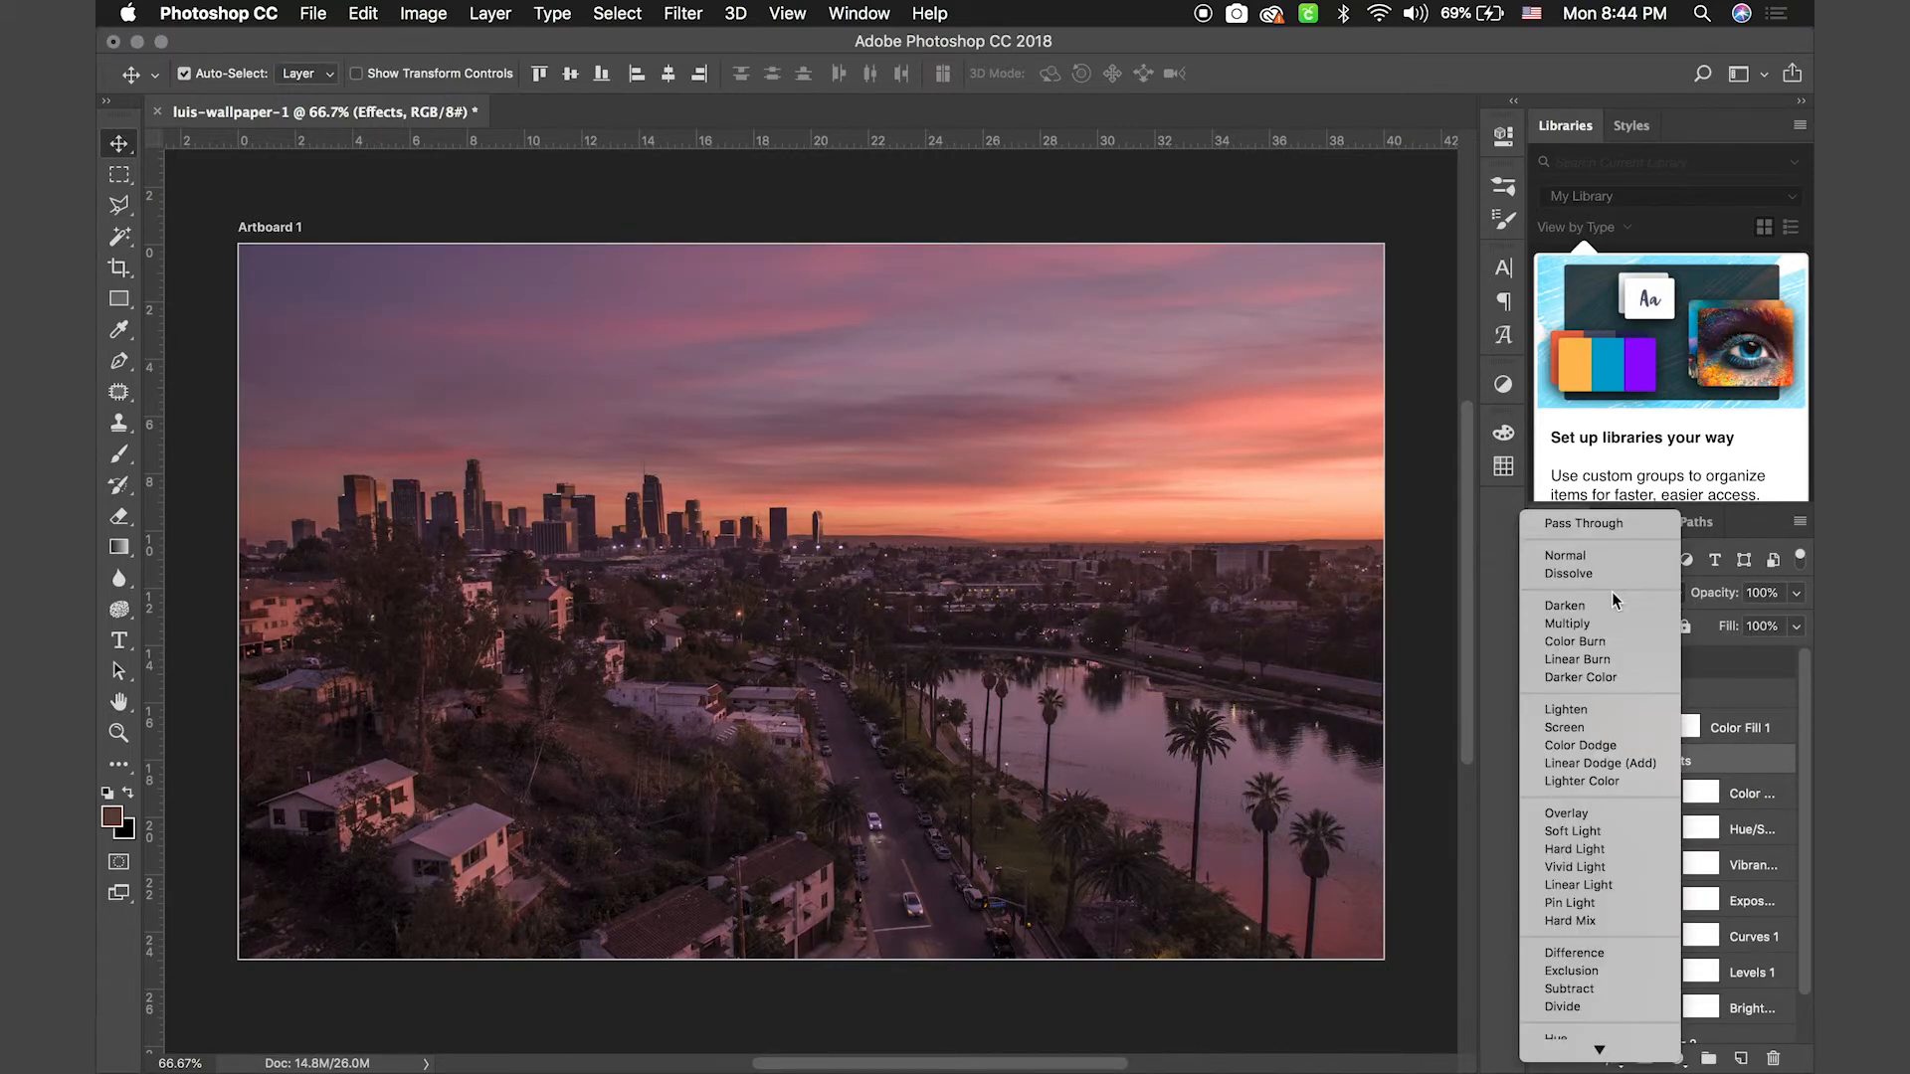
left_click(1594, 523)
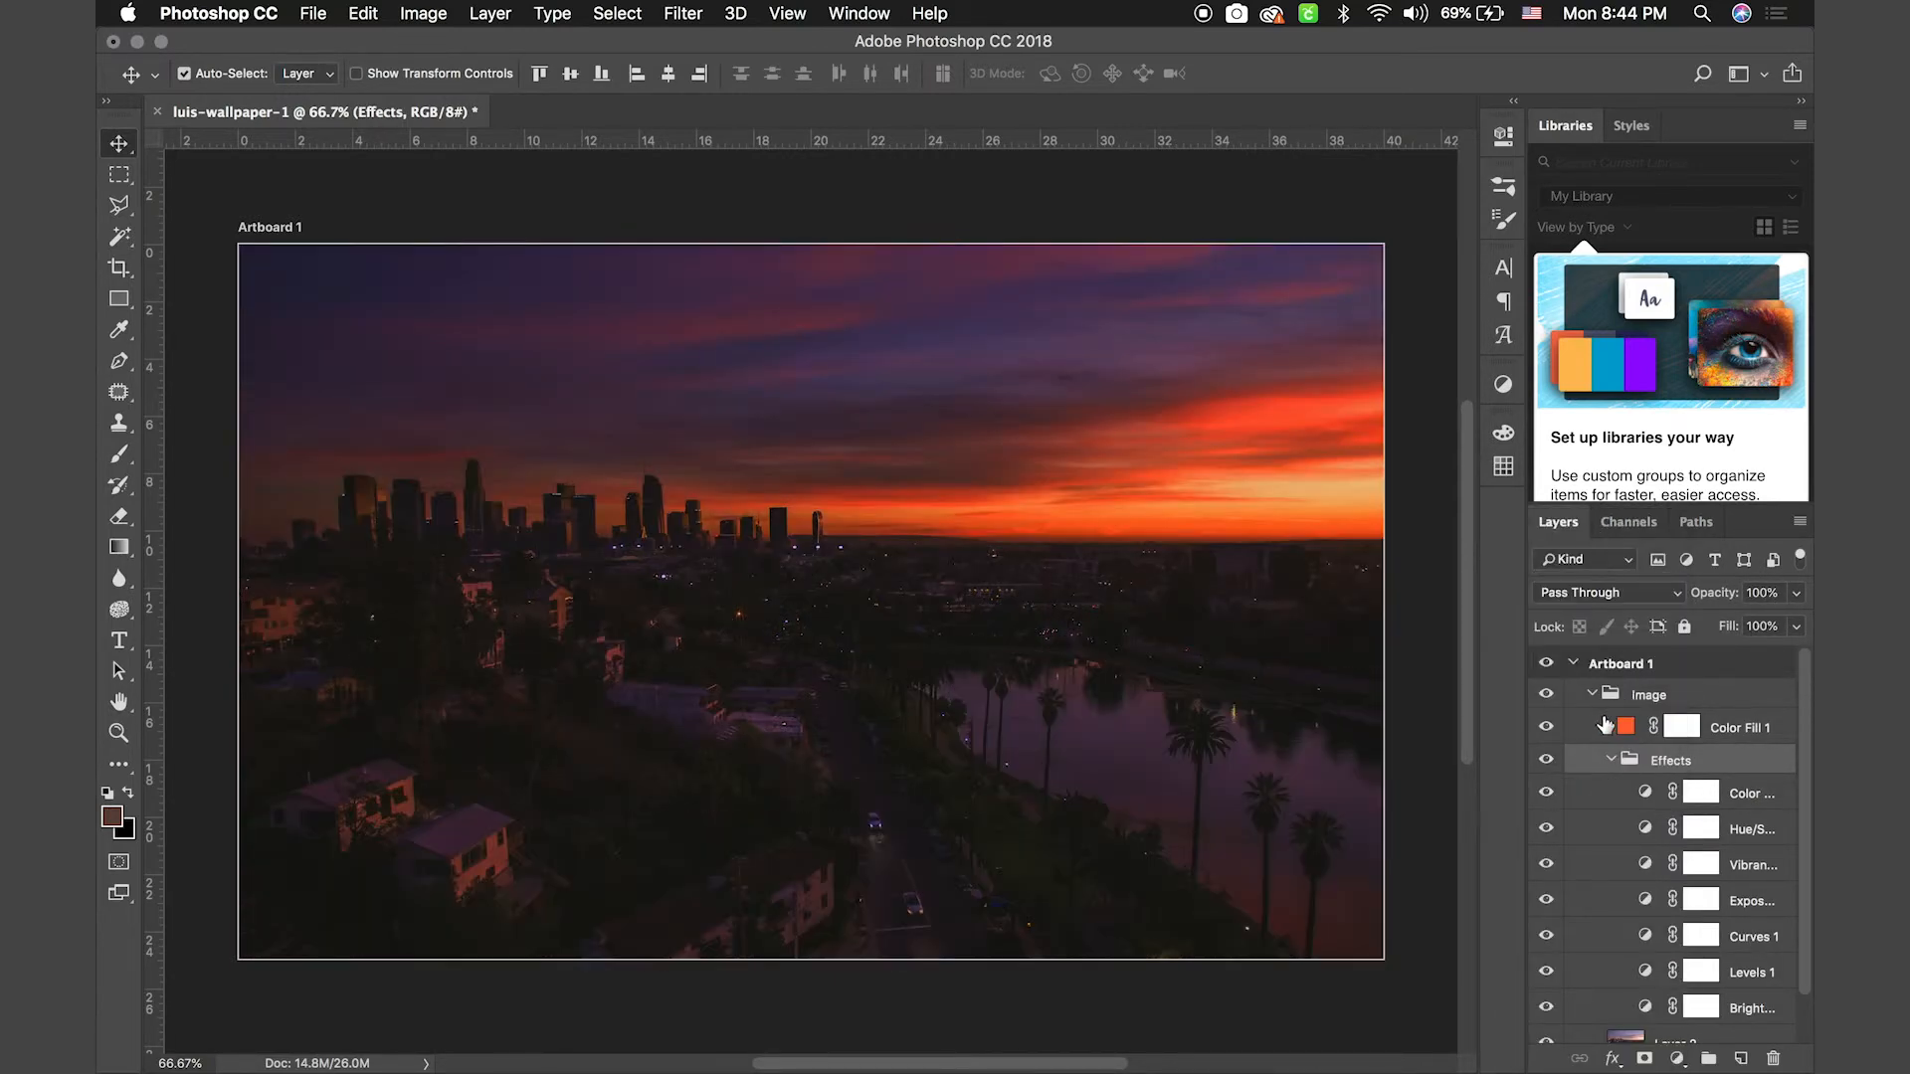
left_click(1607, 758)
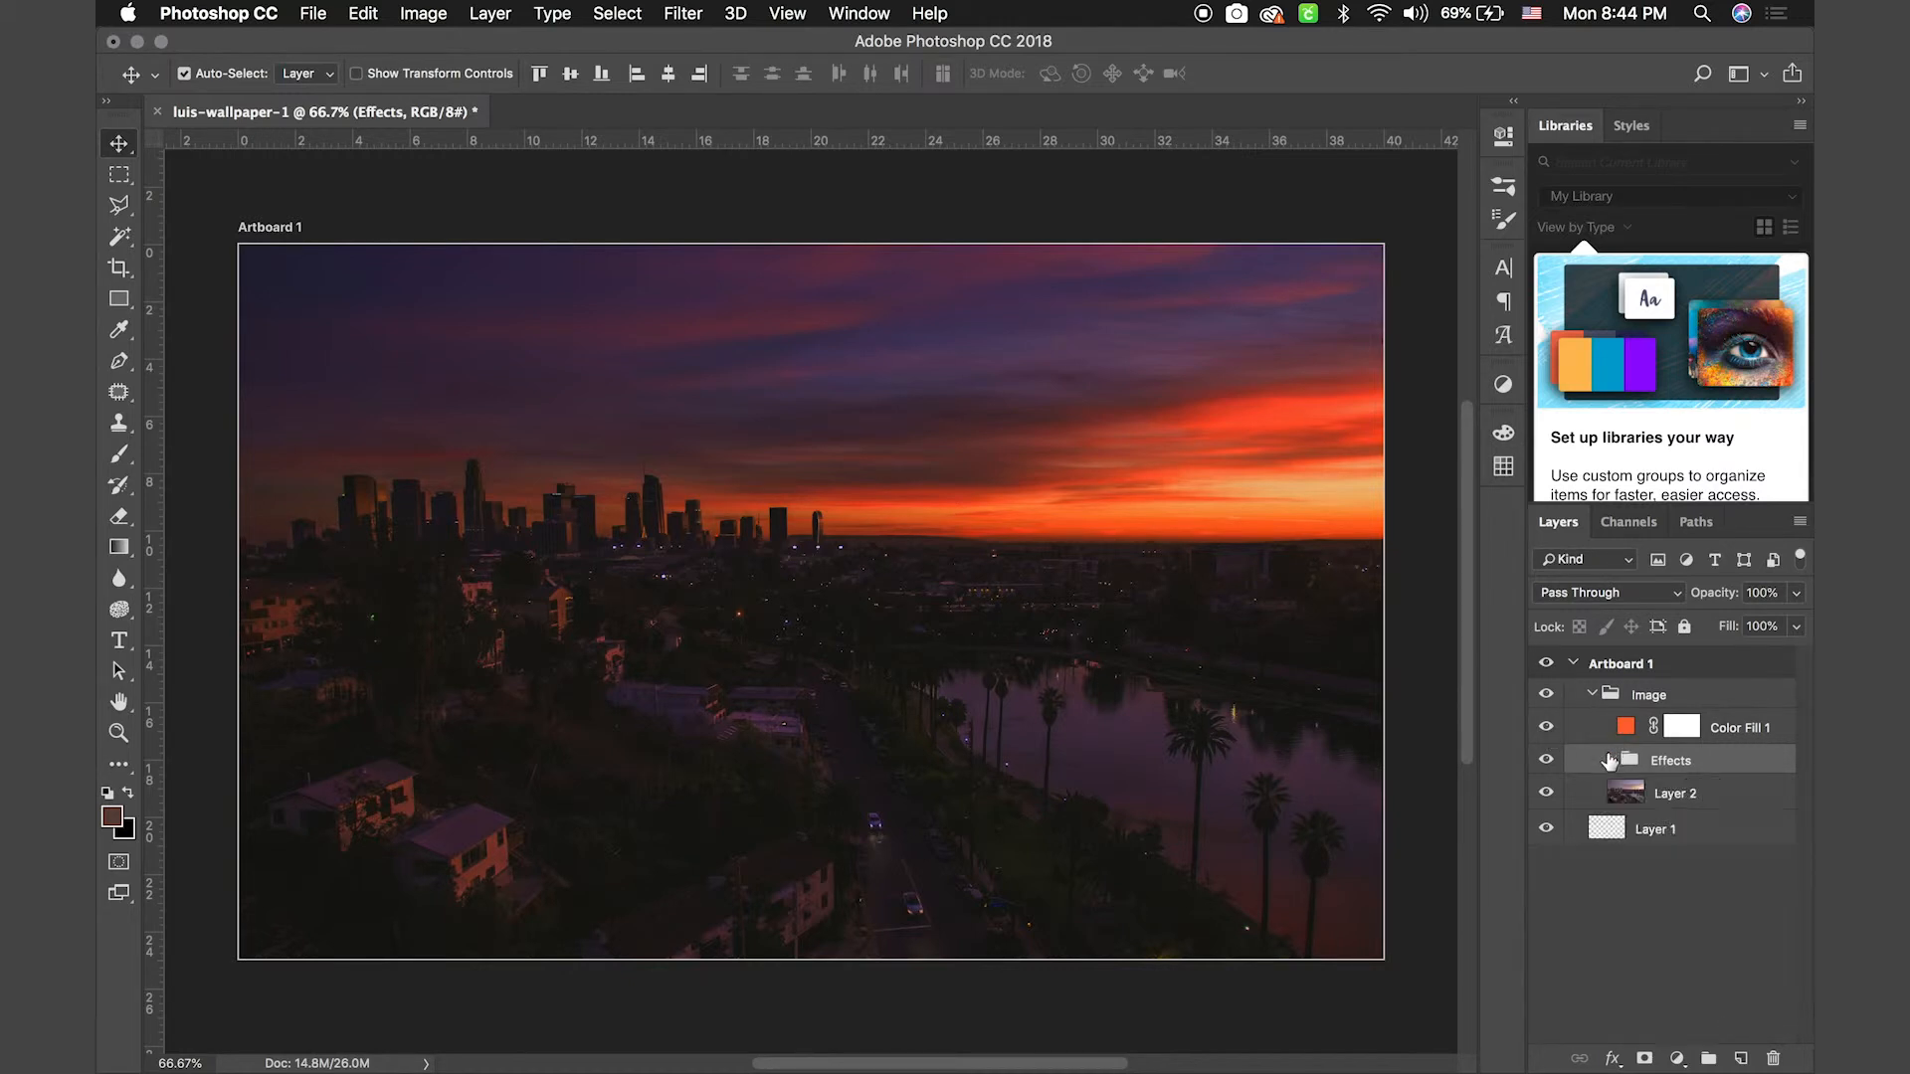
Compare the graded picture with and without the orange fill layer, leaving the layer visible
left_click(1545, 730)
left_click(1545, 729)
left_click(1545, 730)
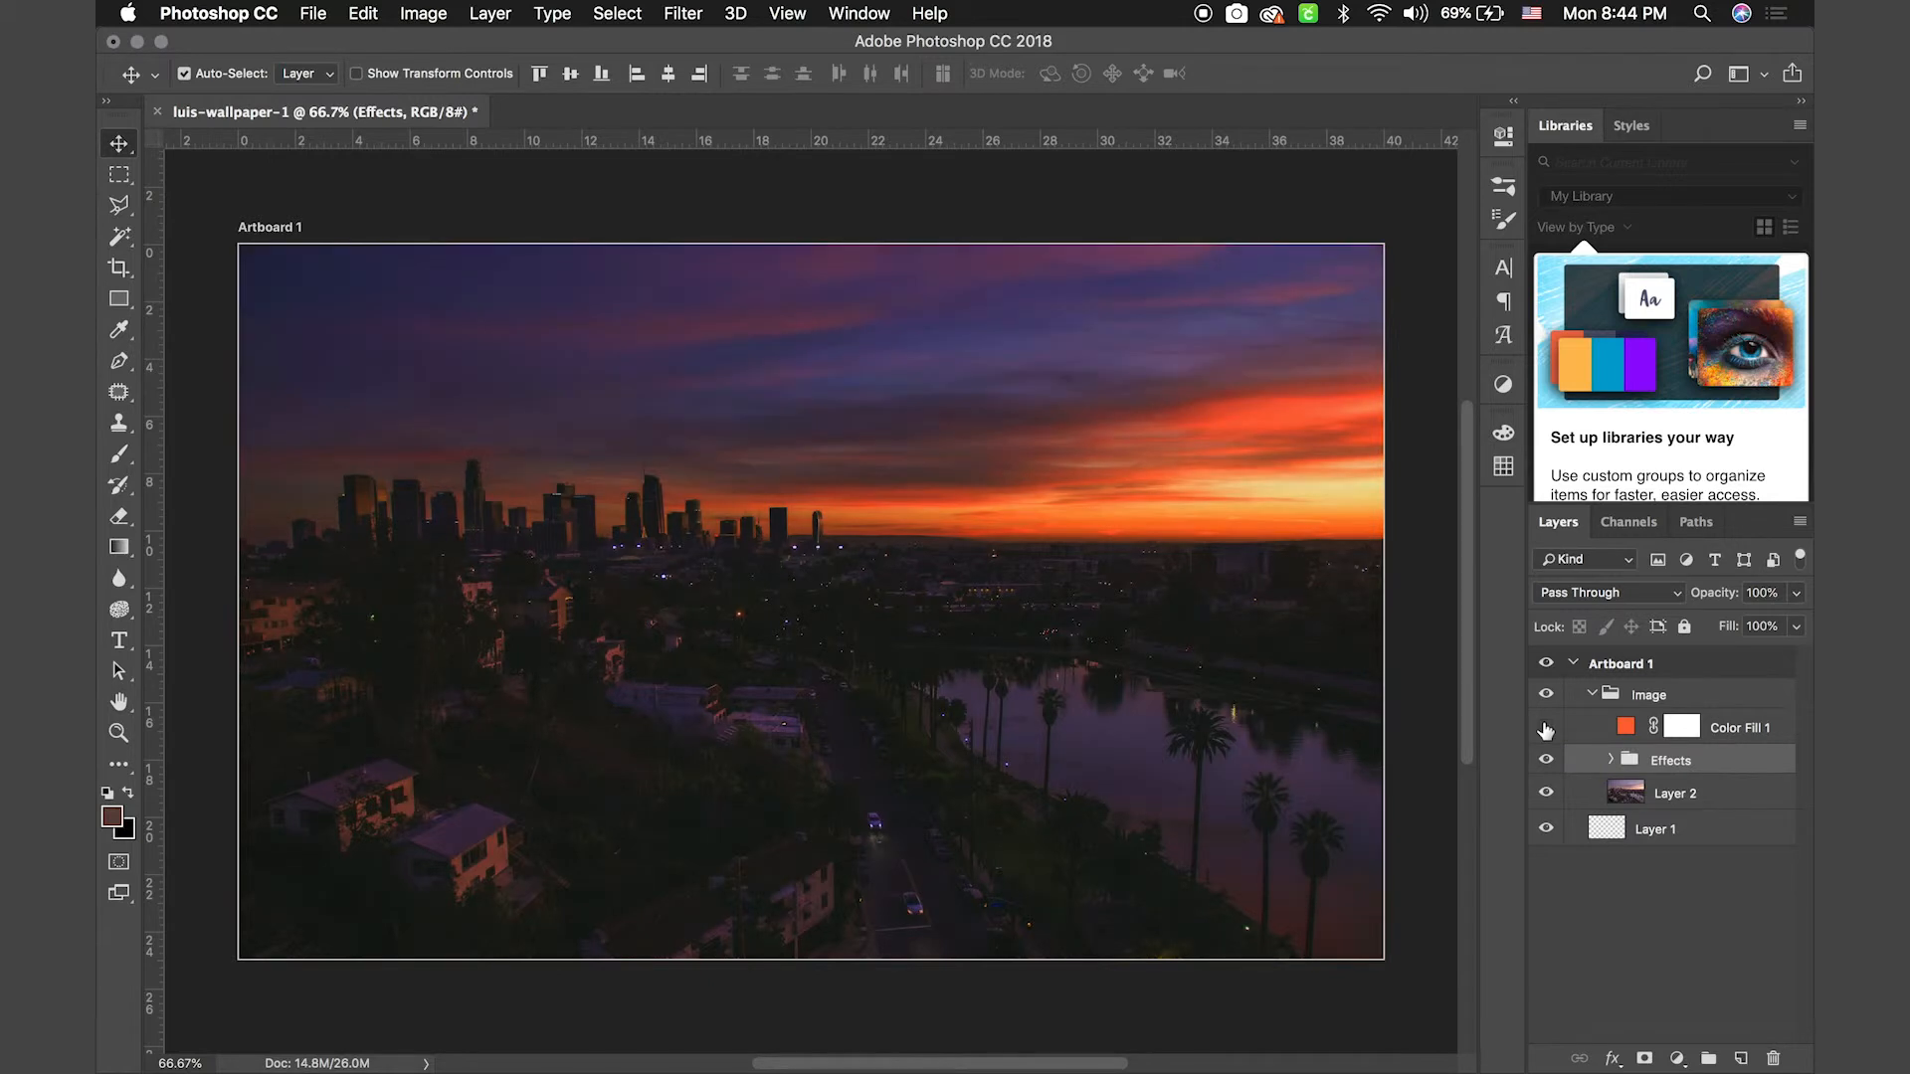
left_click(1545, 730)
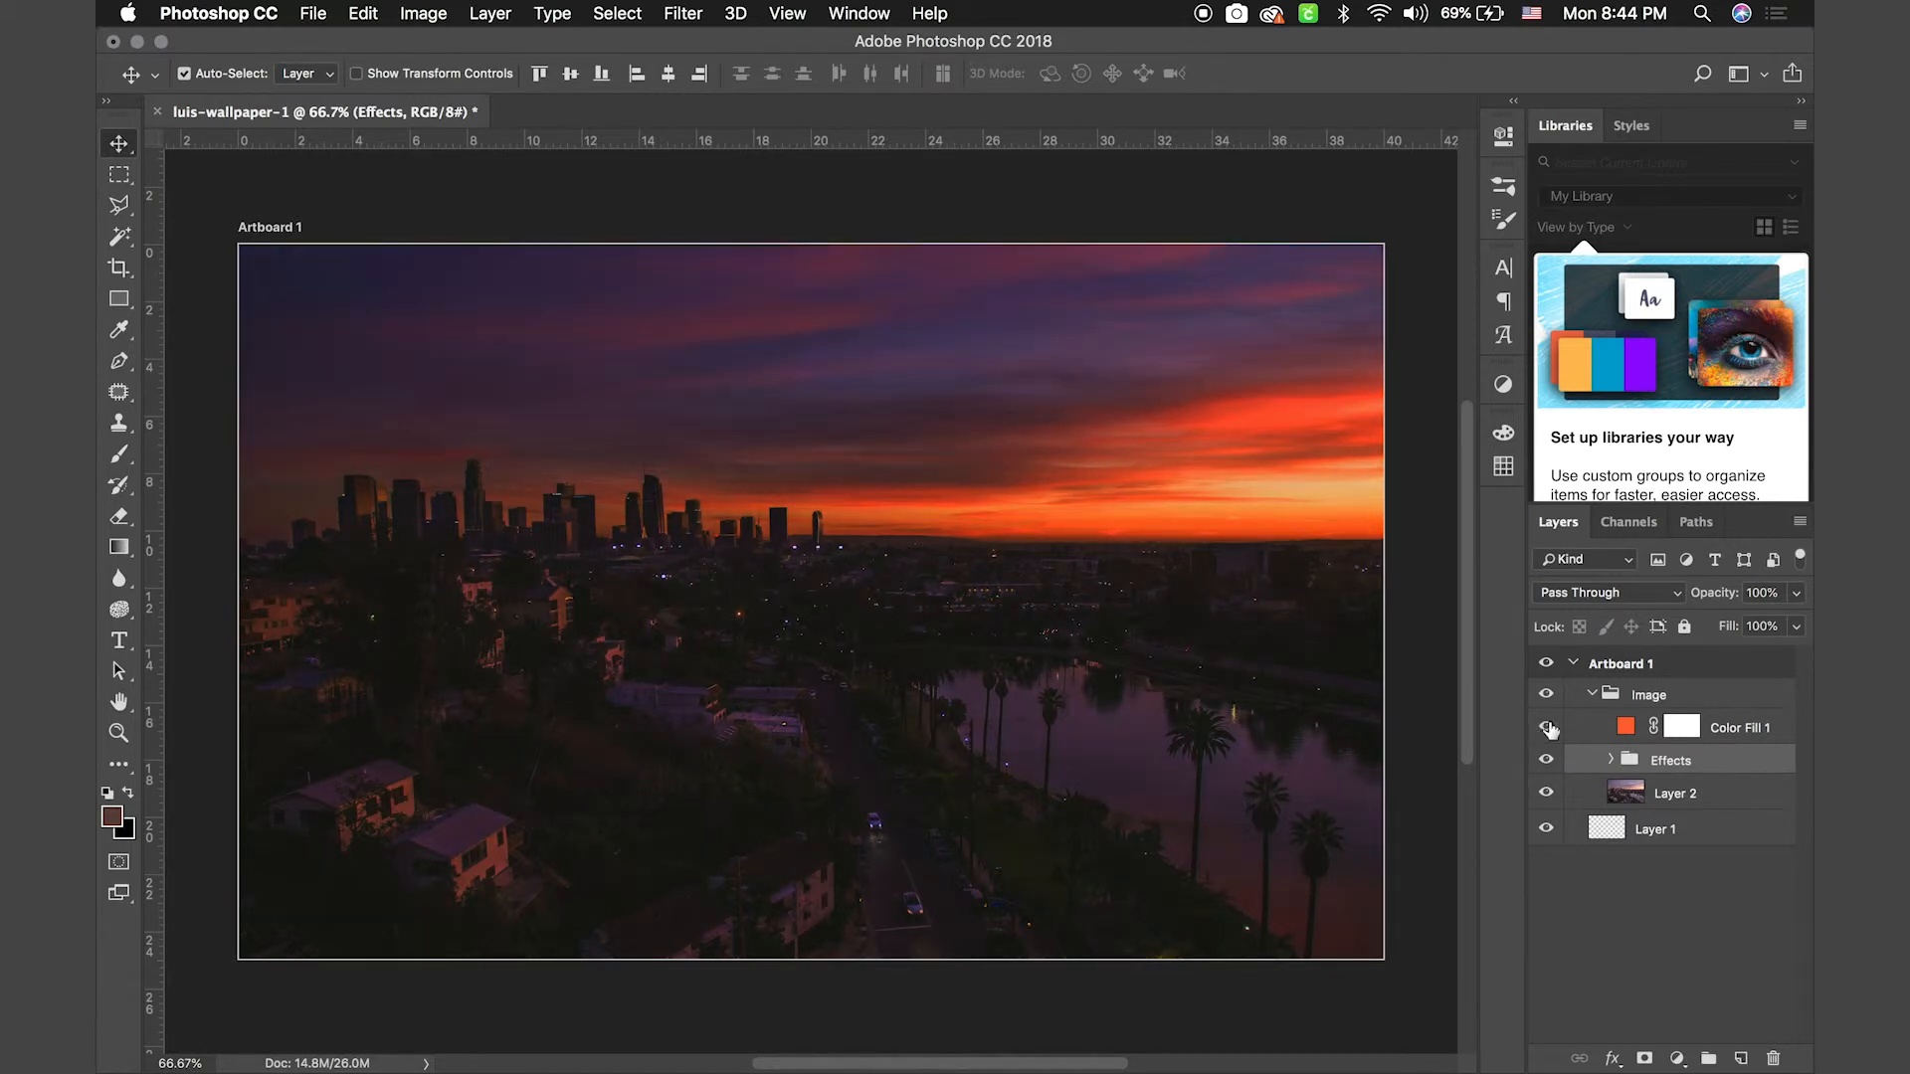
Try green, purple, pink and blue hues for the Color Fill layer and settle on turquoise (#36ffe5)
left_click(1627, 729)
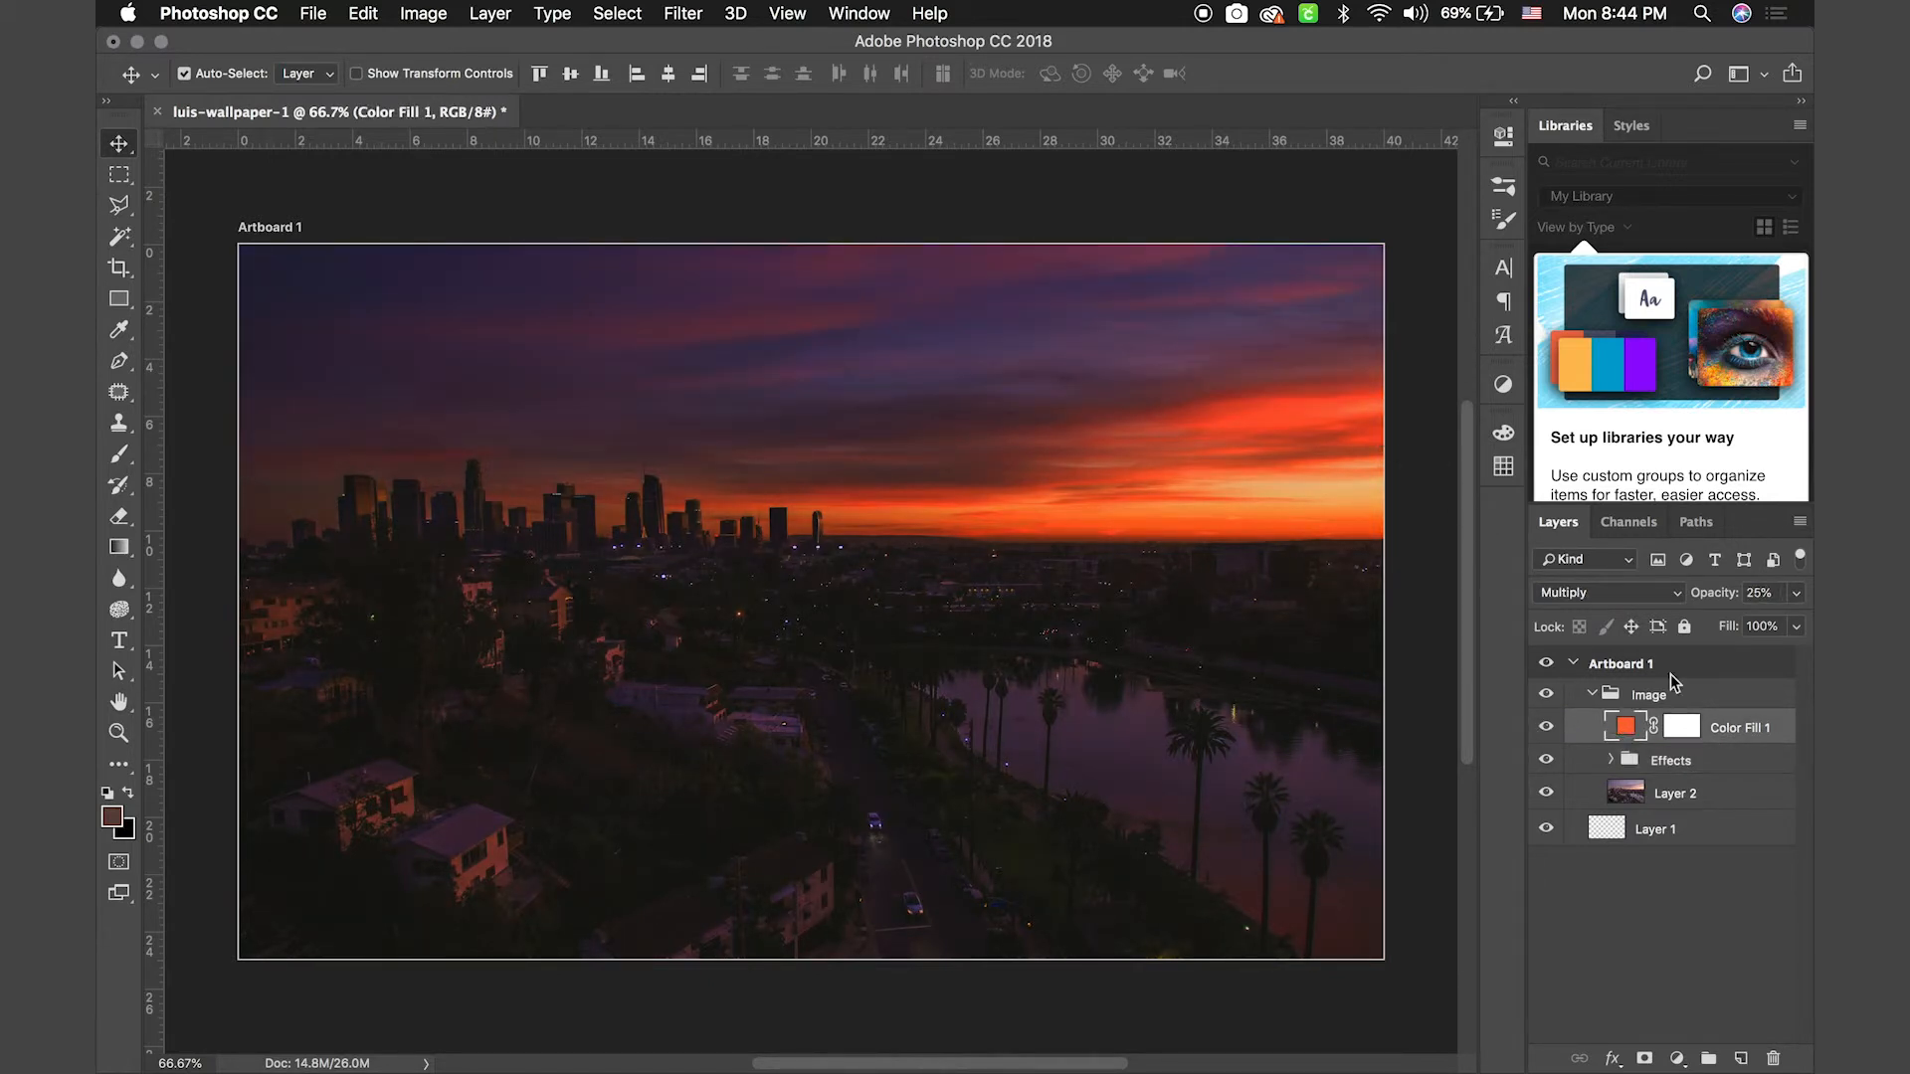
double_click(1627, 729)
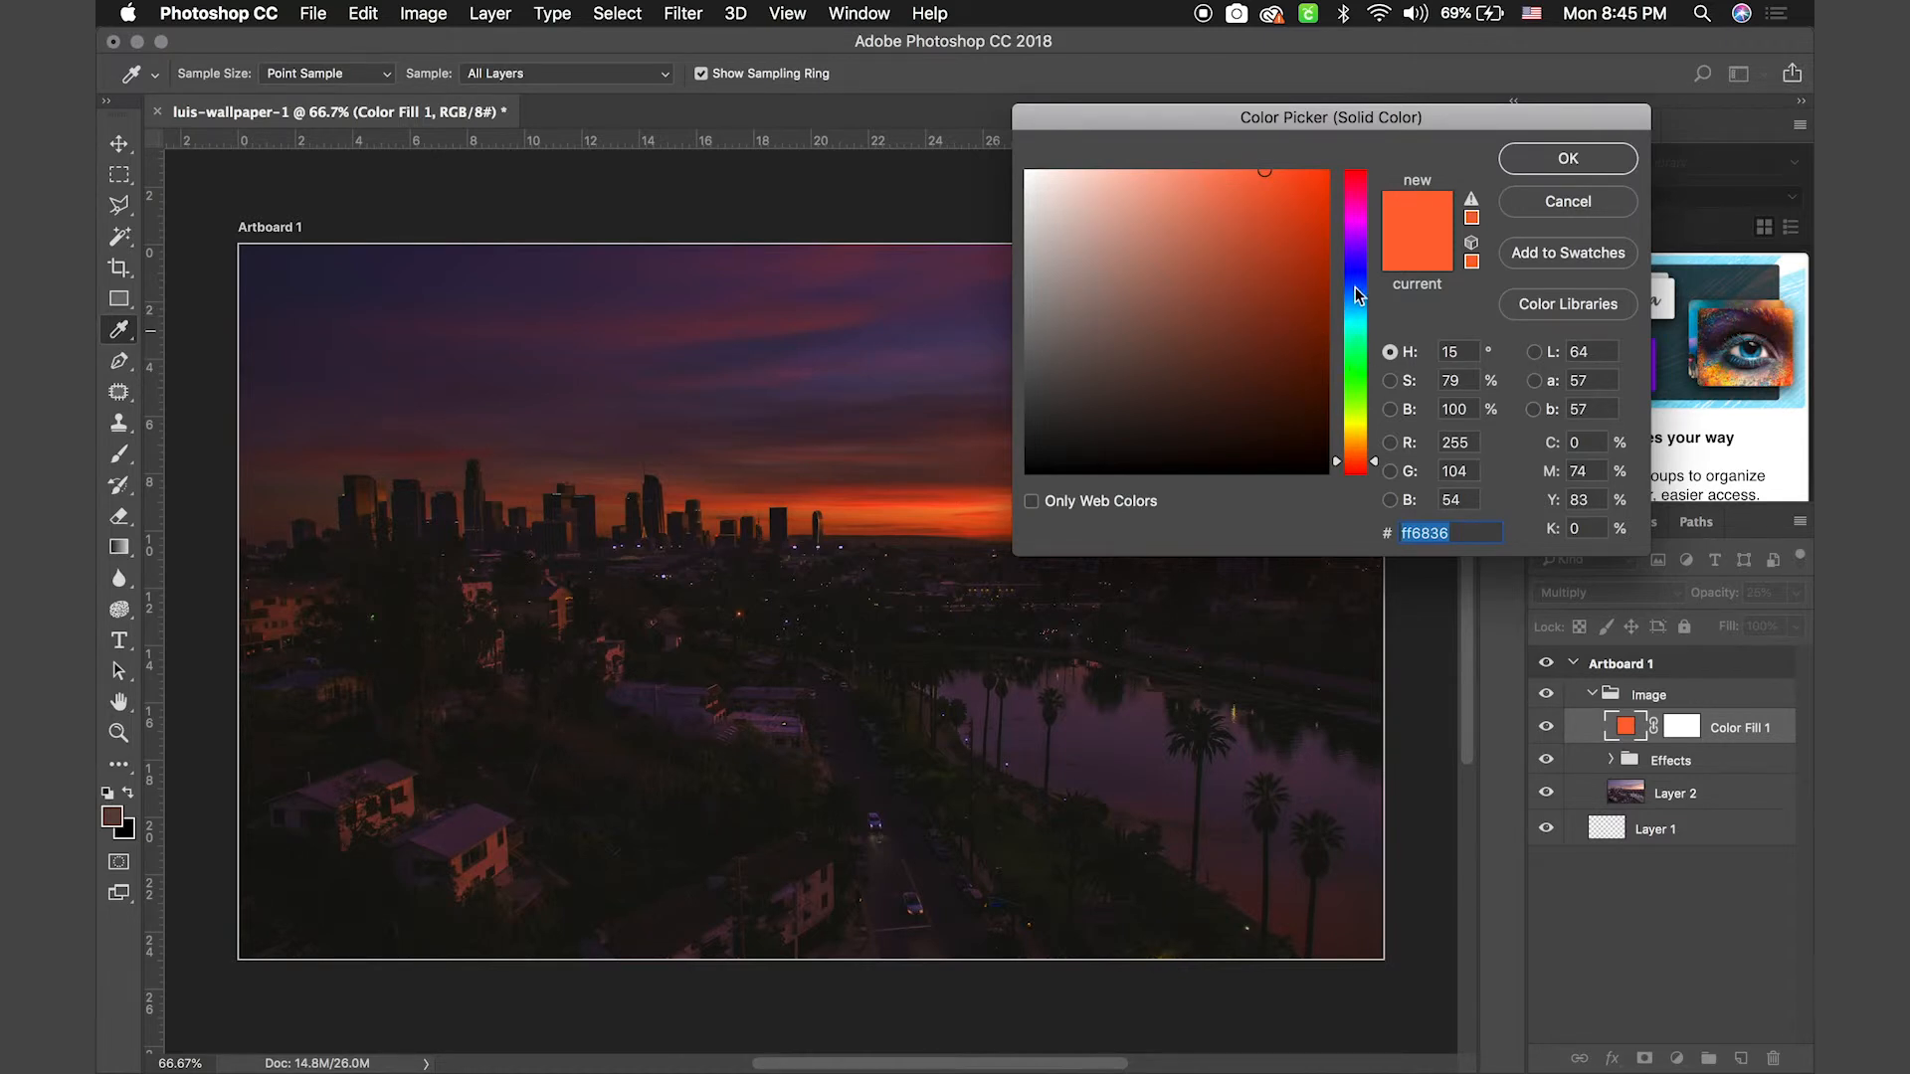
left_click_drag(1359, 299, 1359, 340)
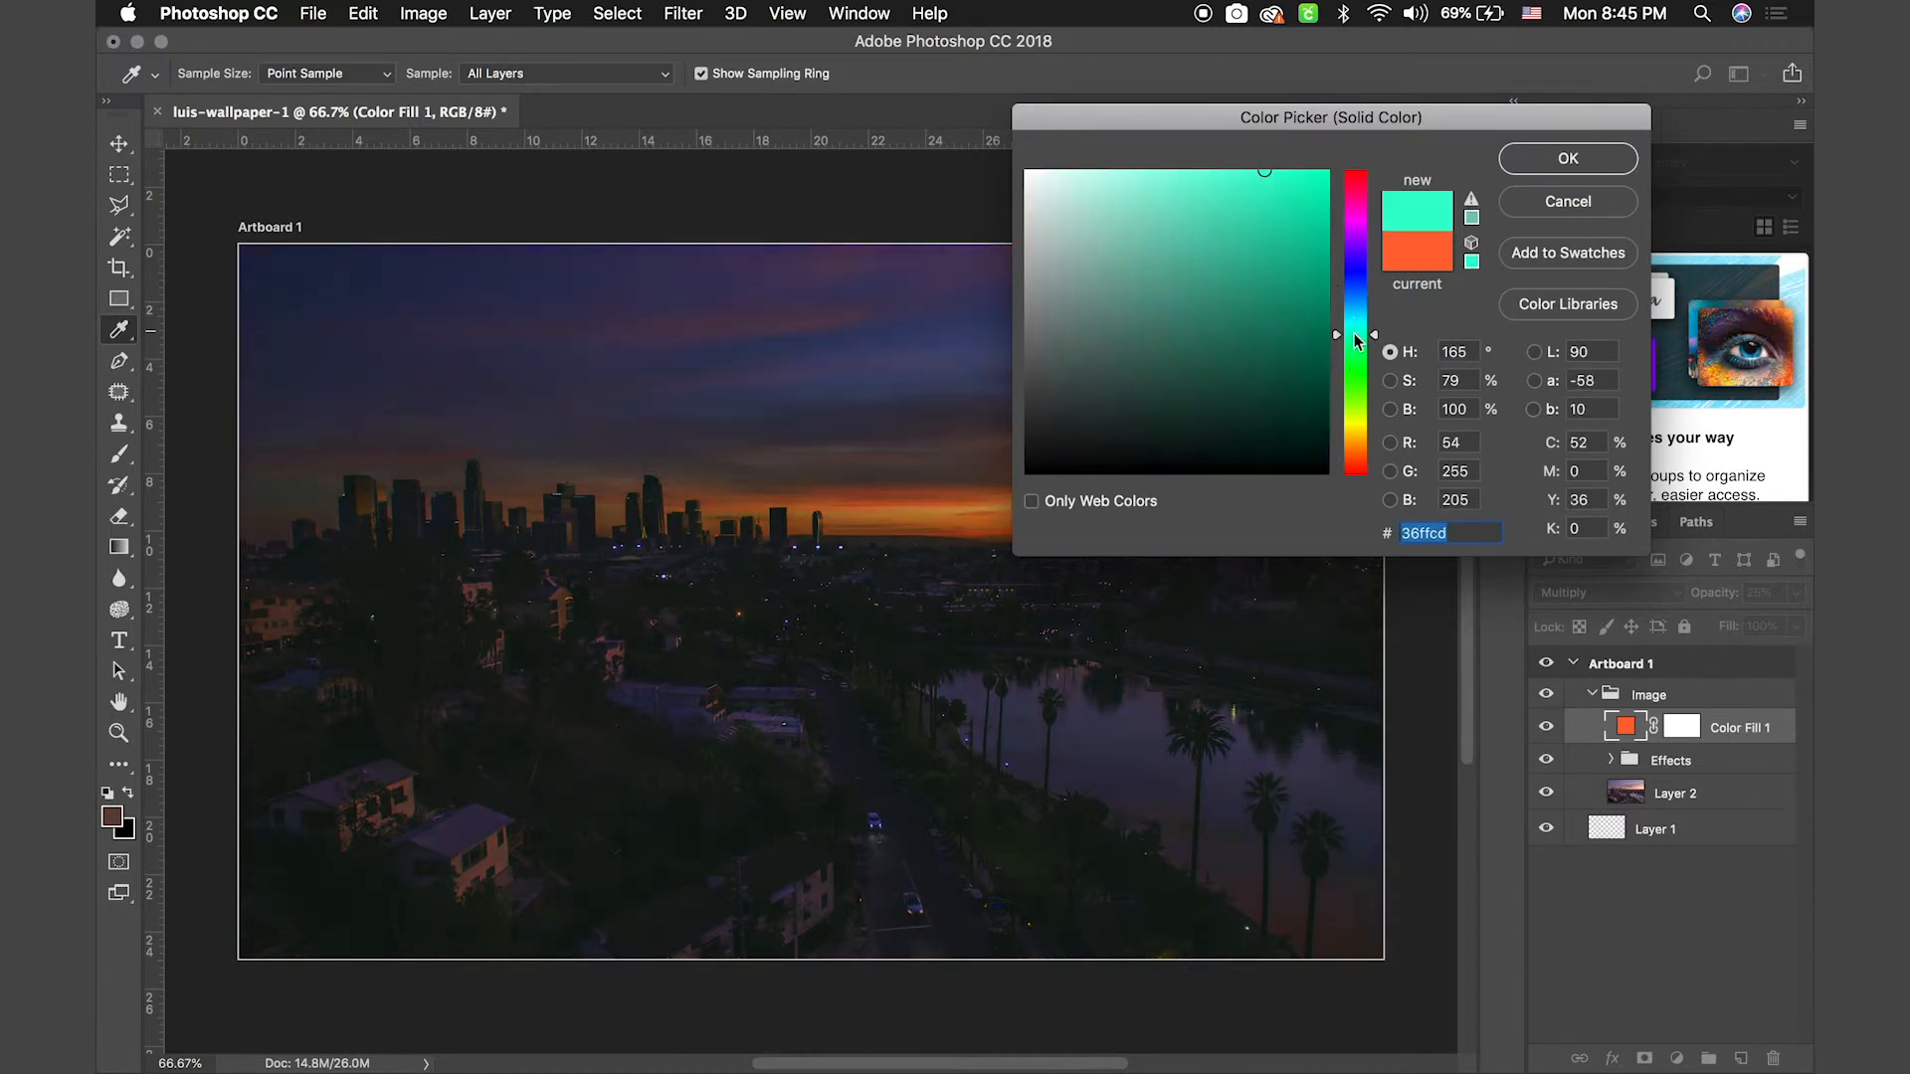
left_click(1357, 228)
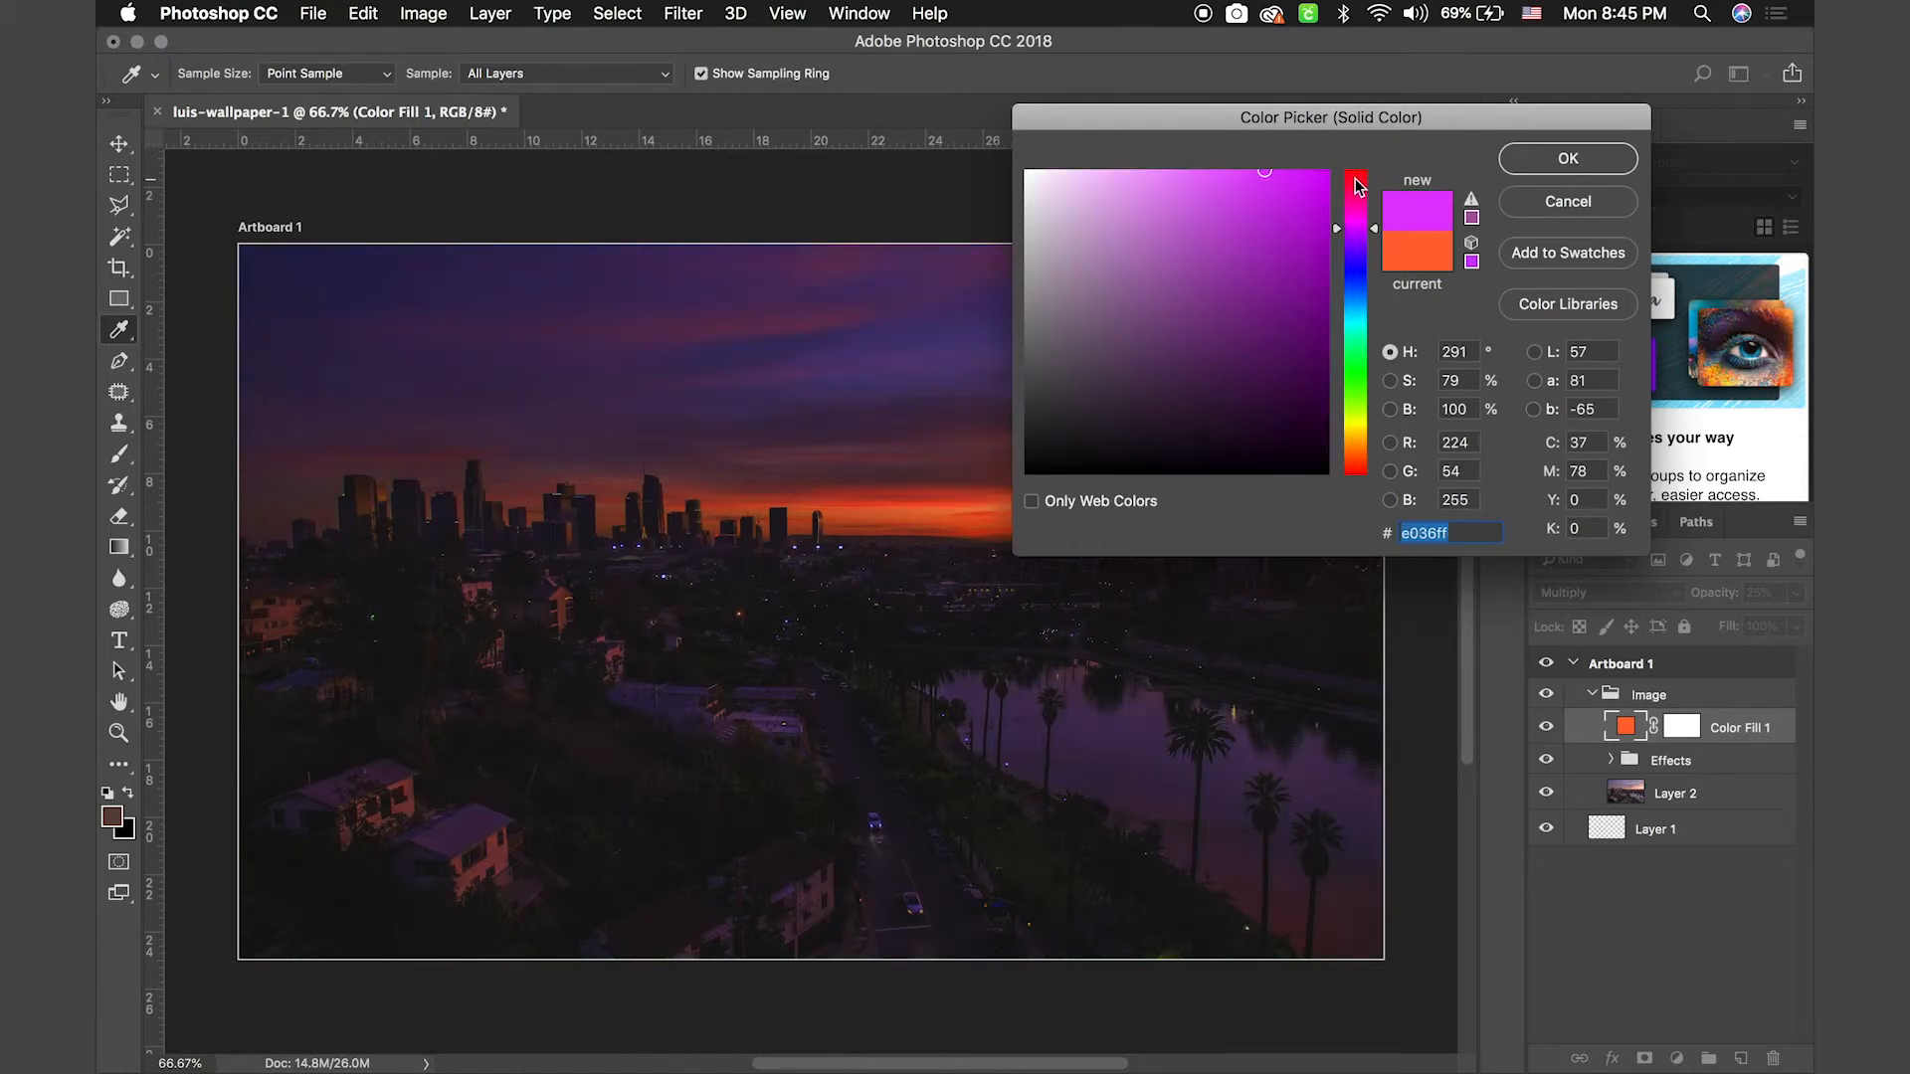
left_click(1359, 186)
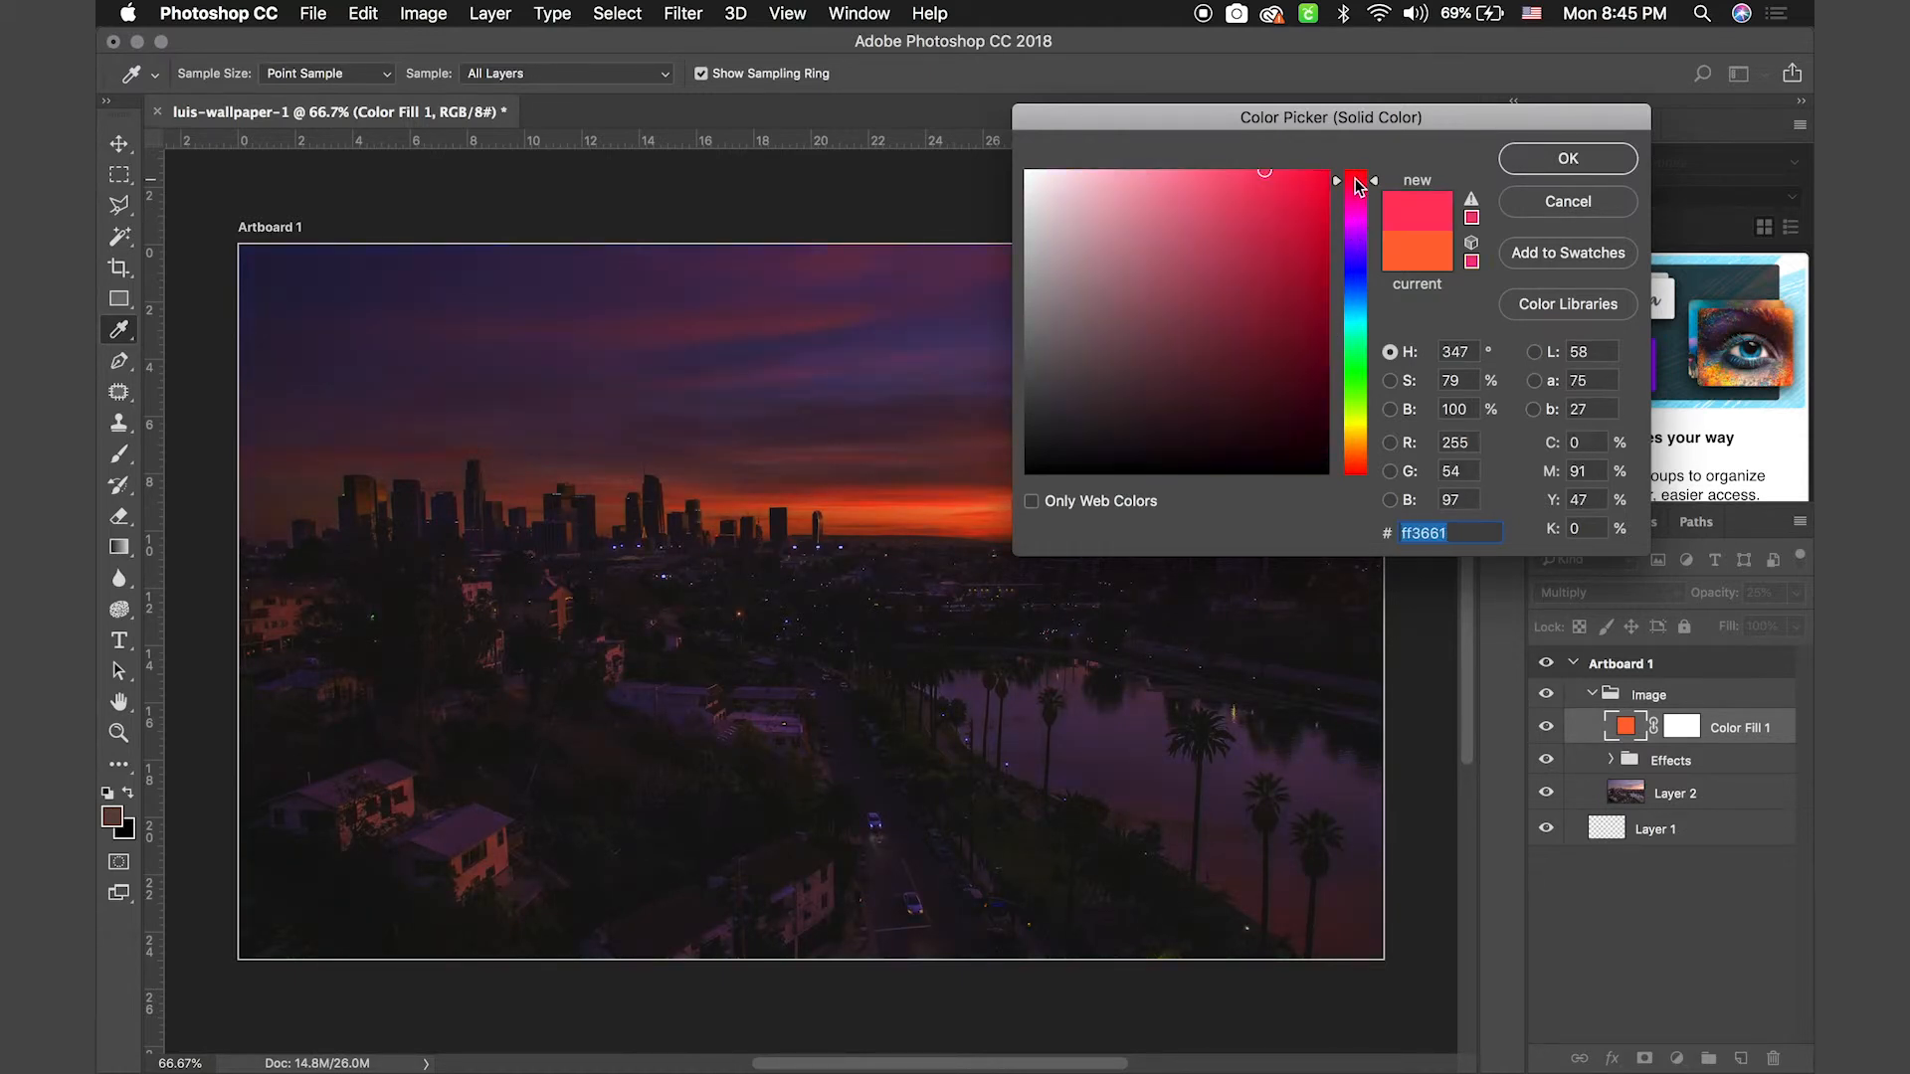
left_click(1354, 245)
left_click(1353, 268)
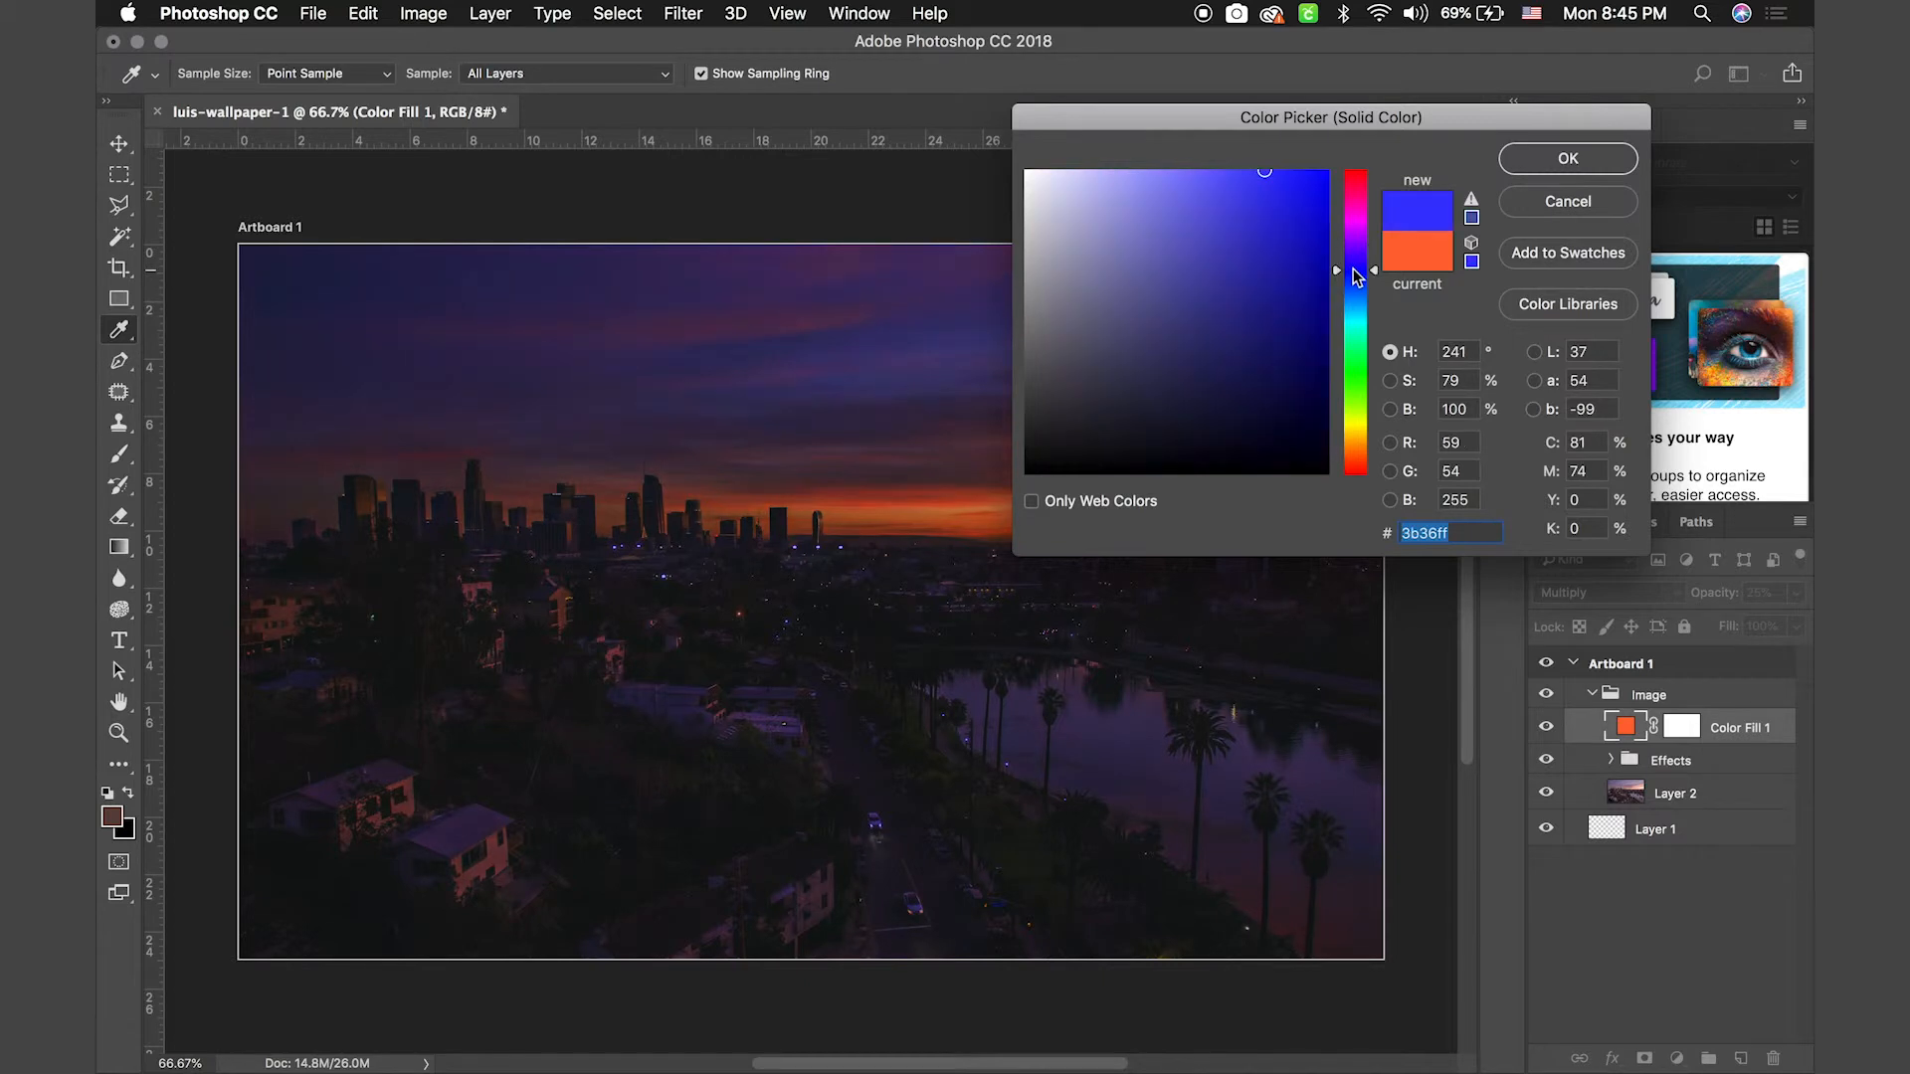
left_click(1352, 328)
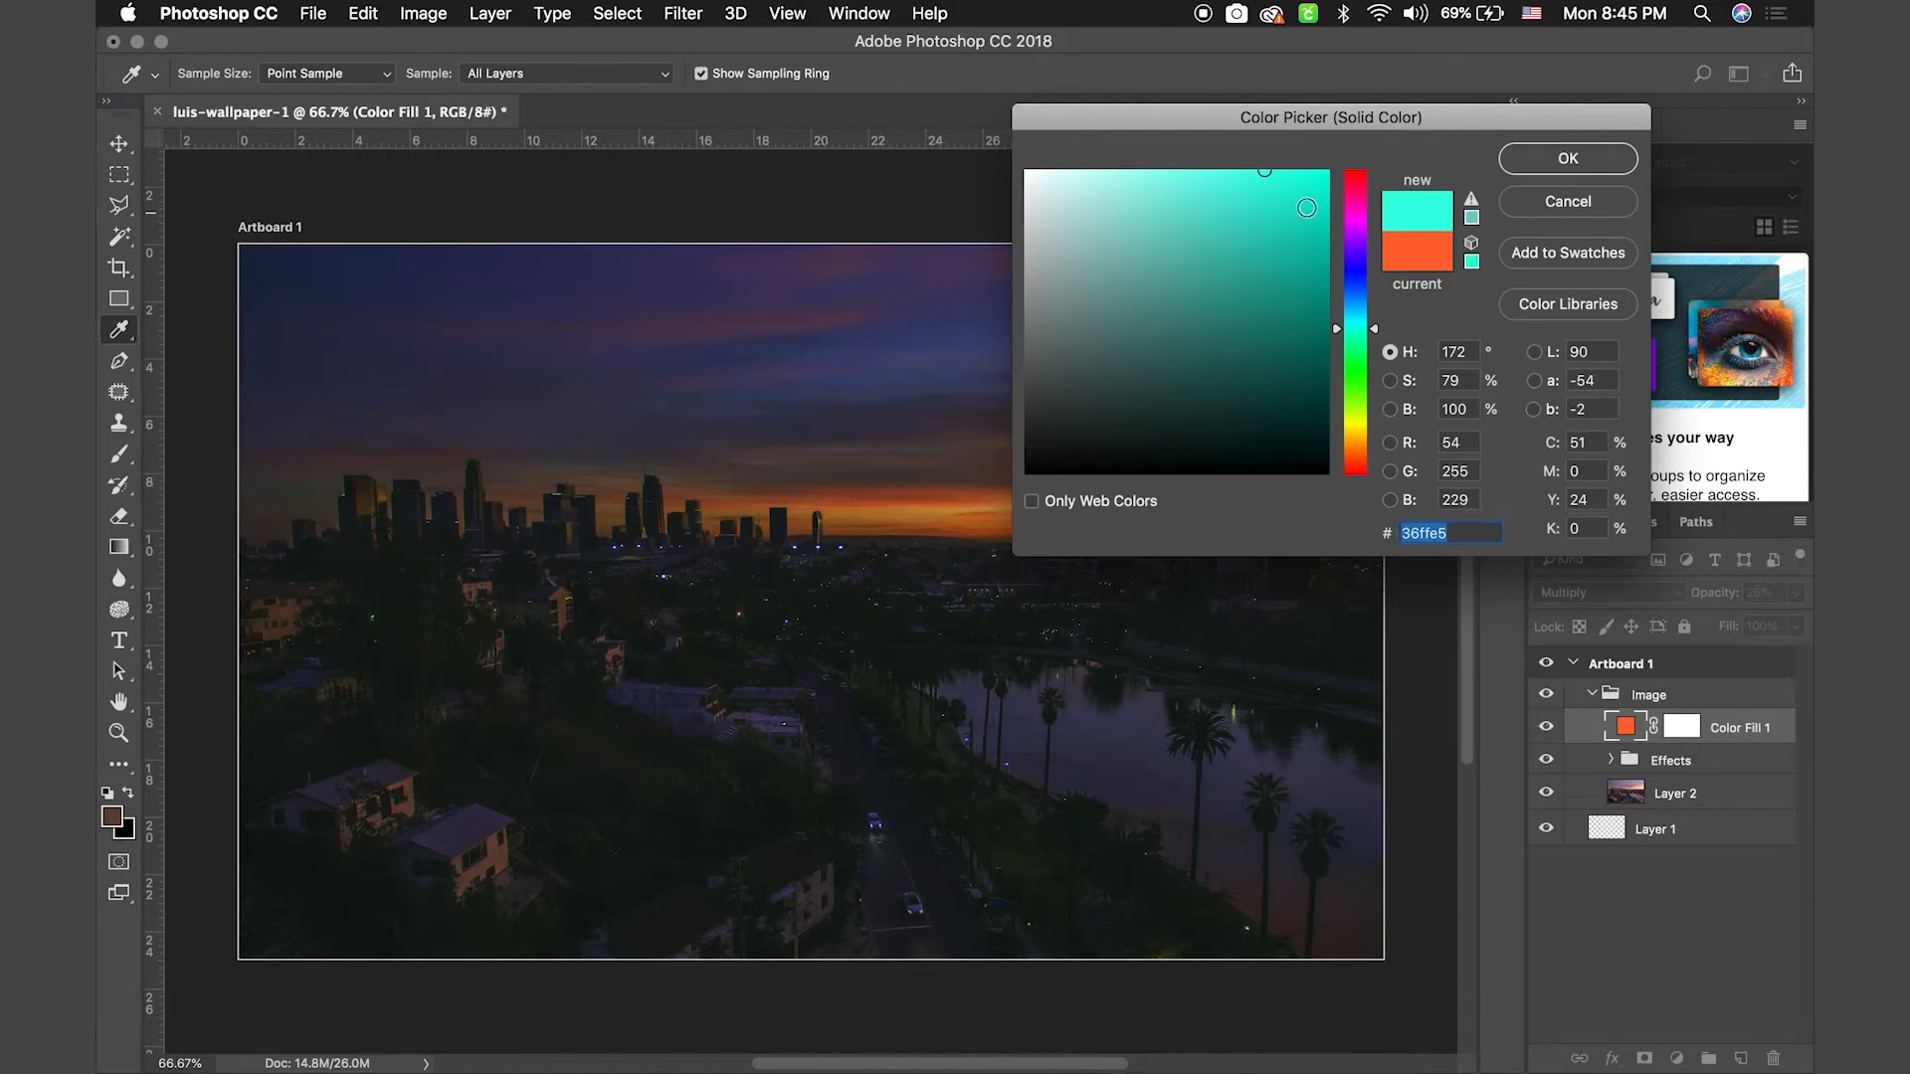
left_click_drag(1293, 127, 1222, 219)
left_click(1471, 251)
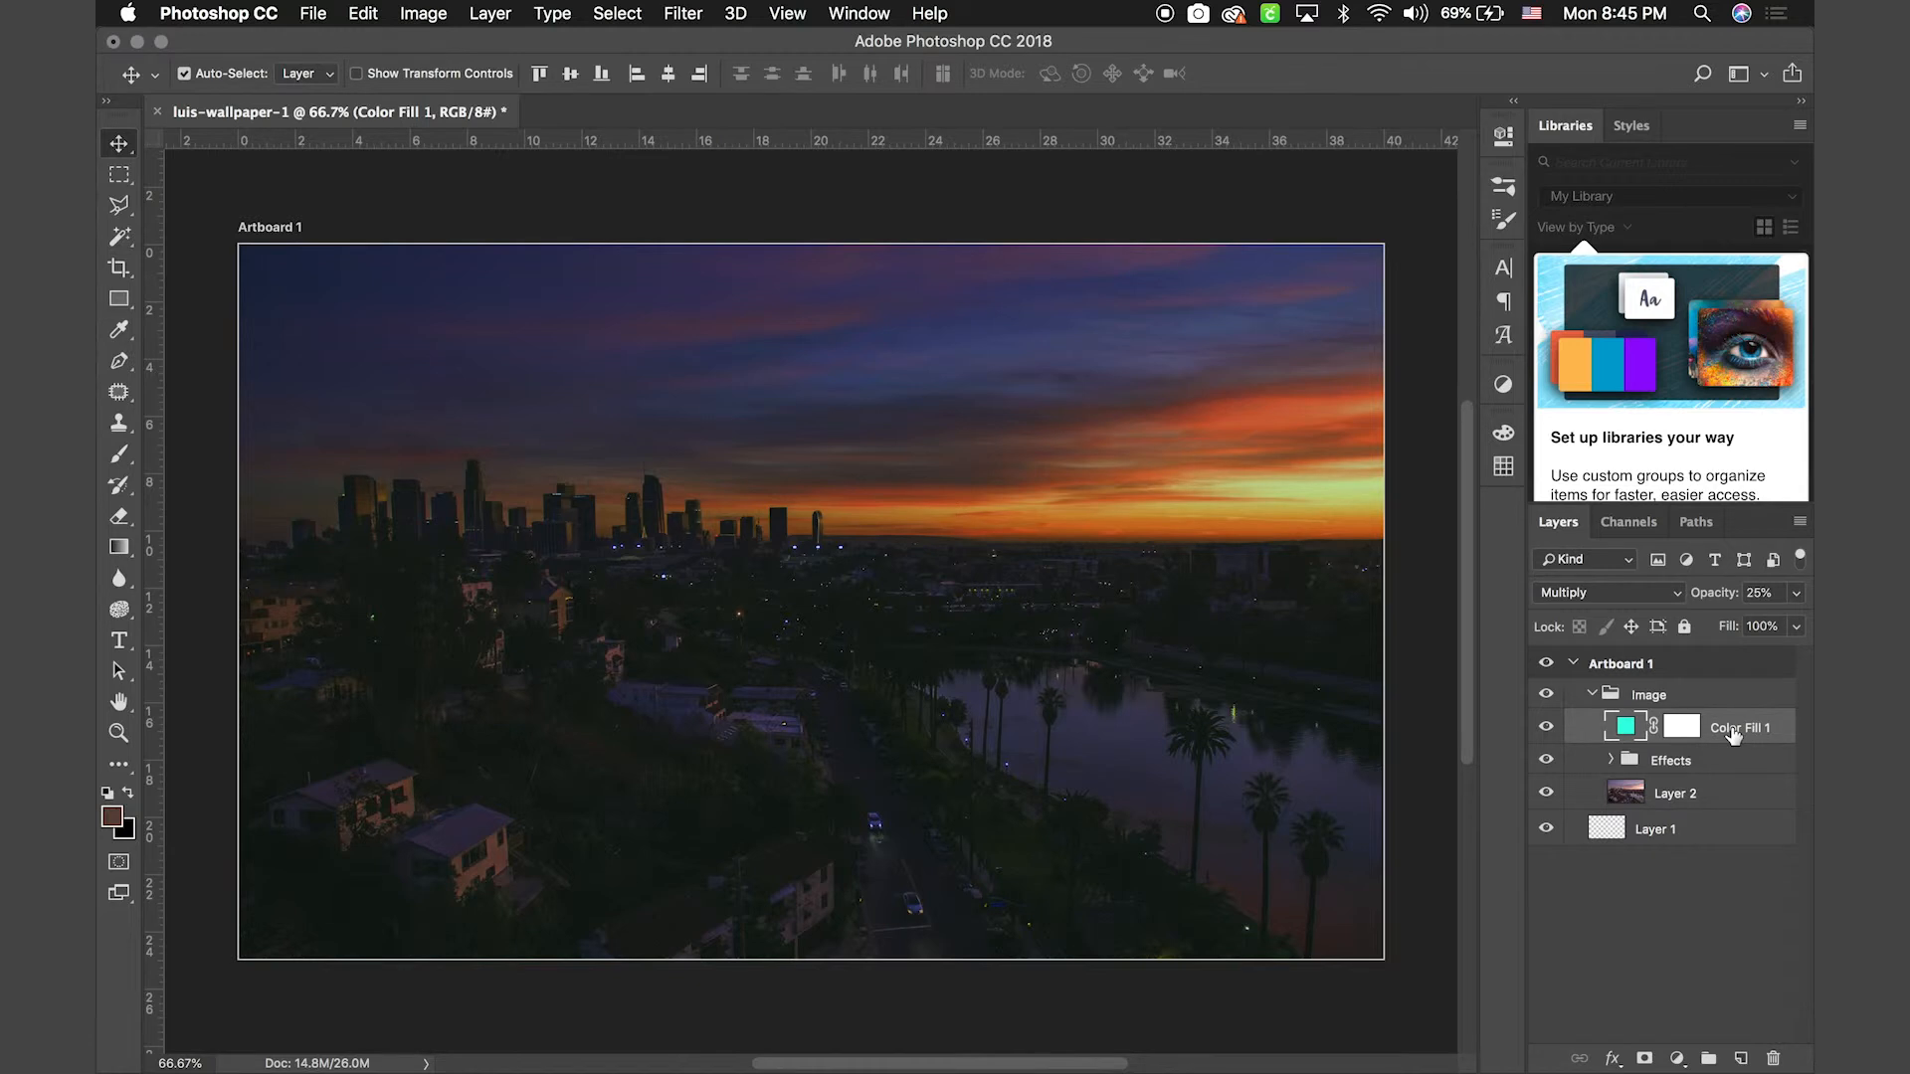
Reduce the turquoise Color Fill layer's opacity to 20% and compare the picture with the fill layer and Effects group hidden and shown
key("1")
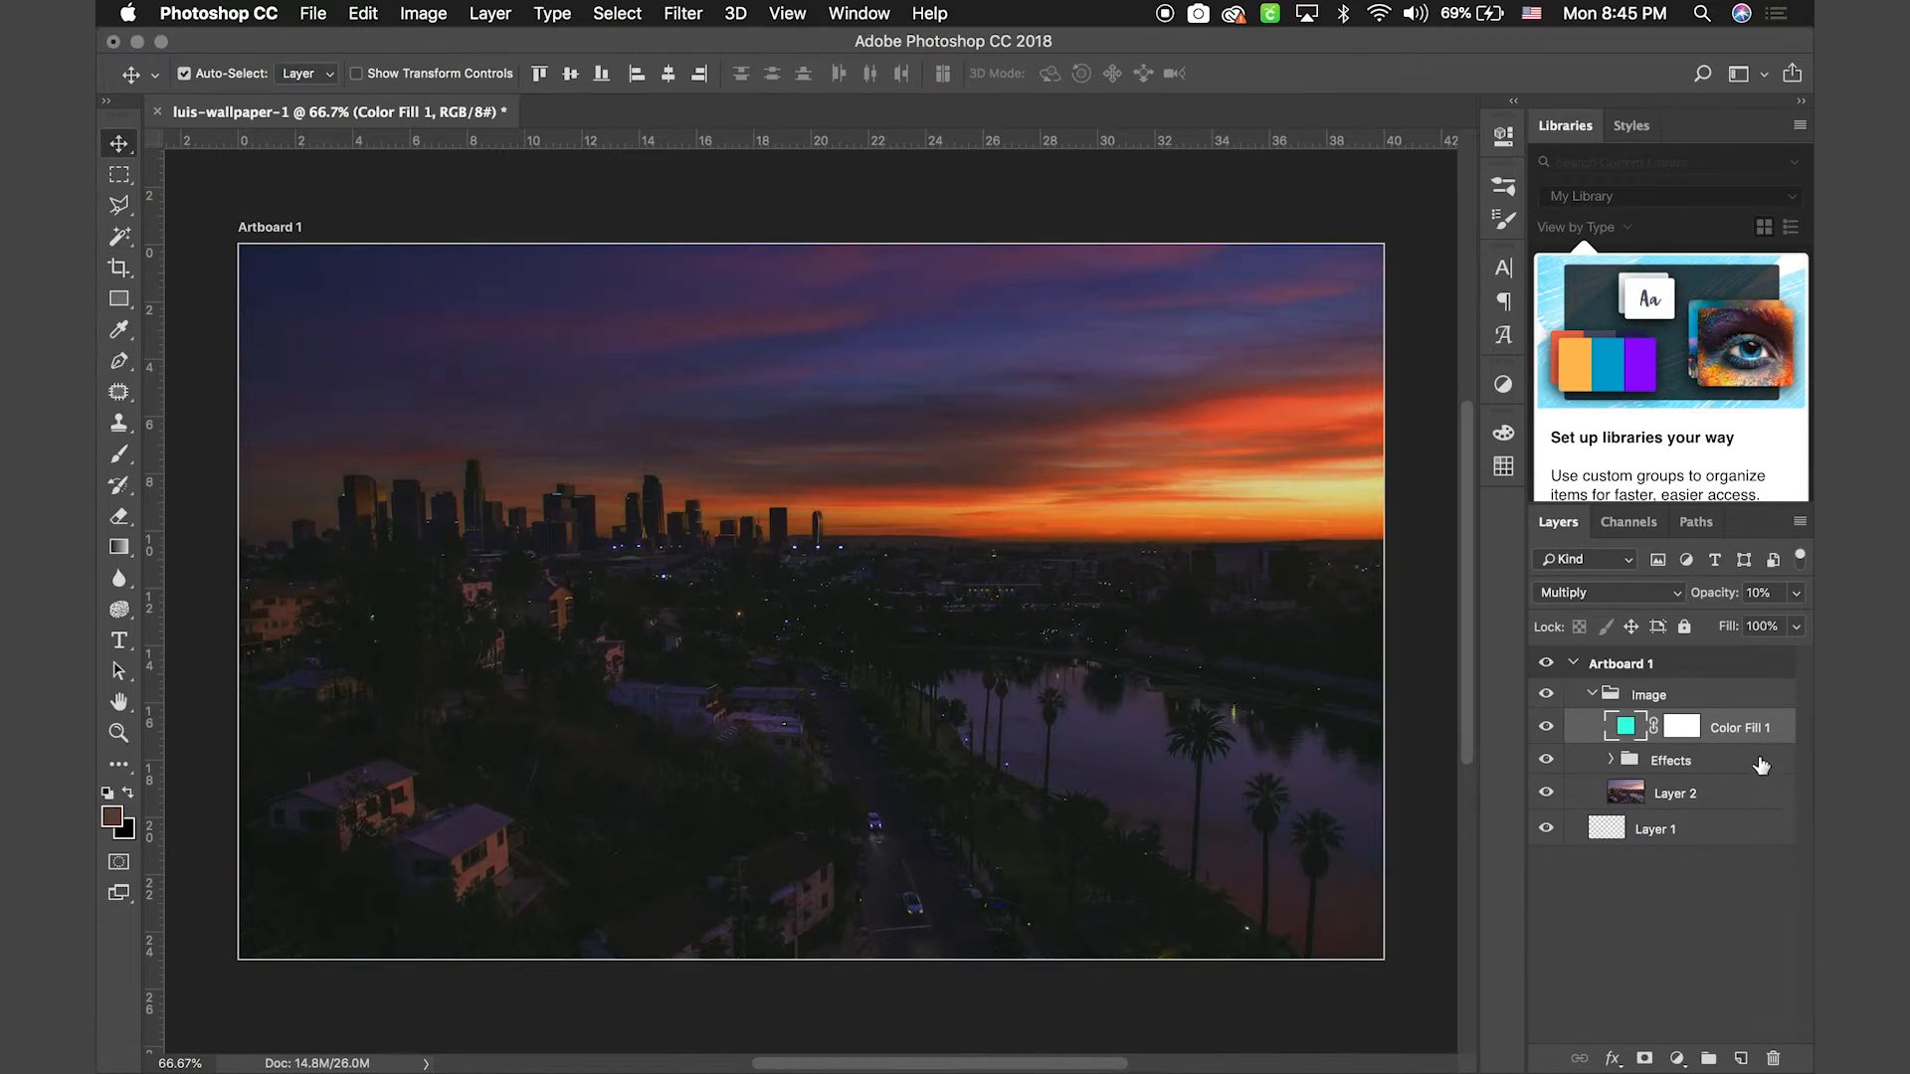
key("5")
left_click(1547, 727)
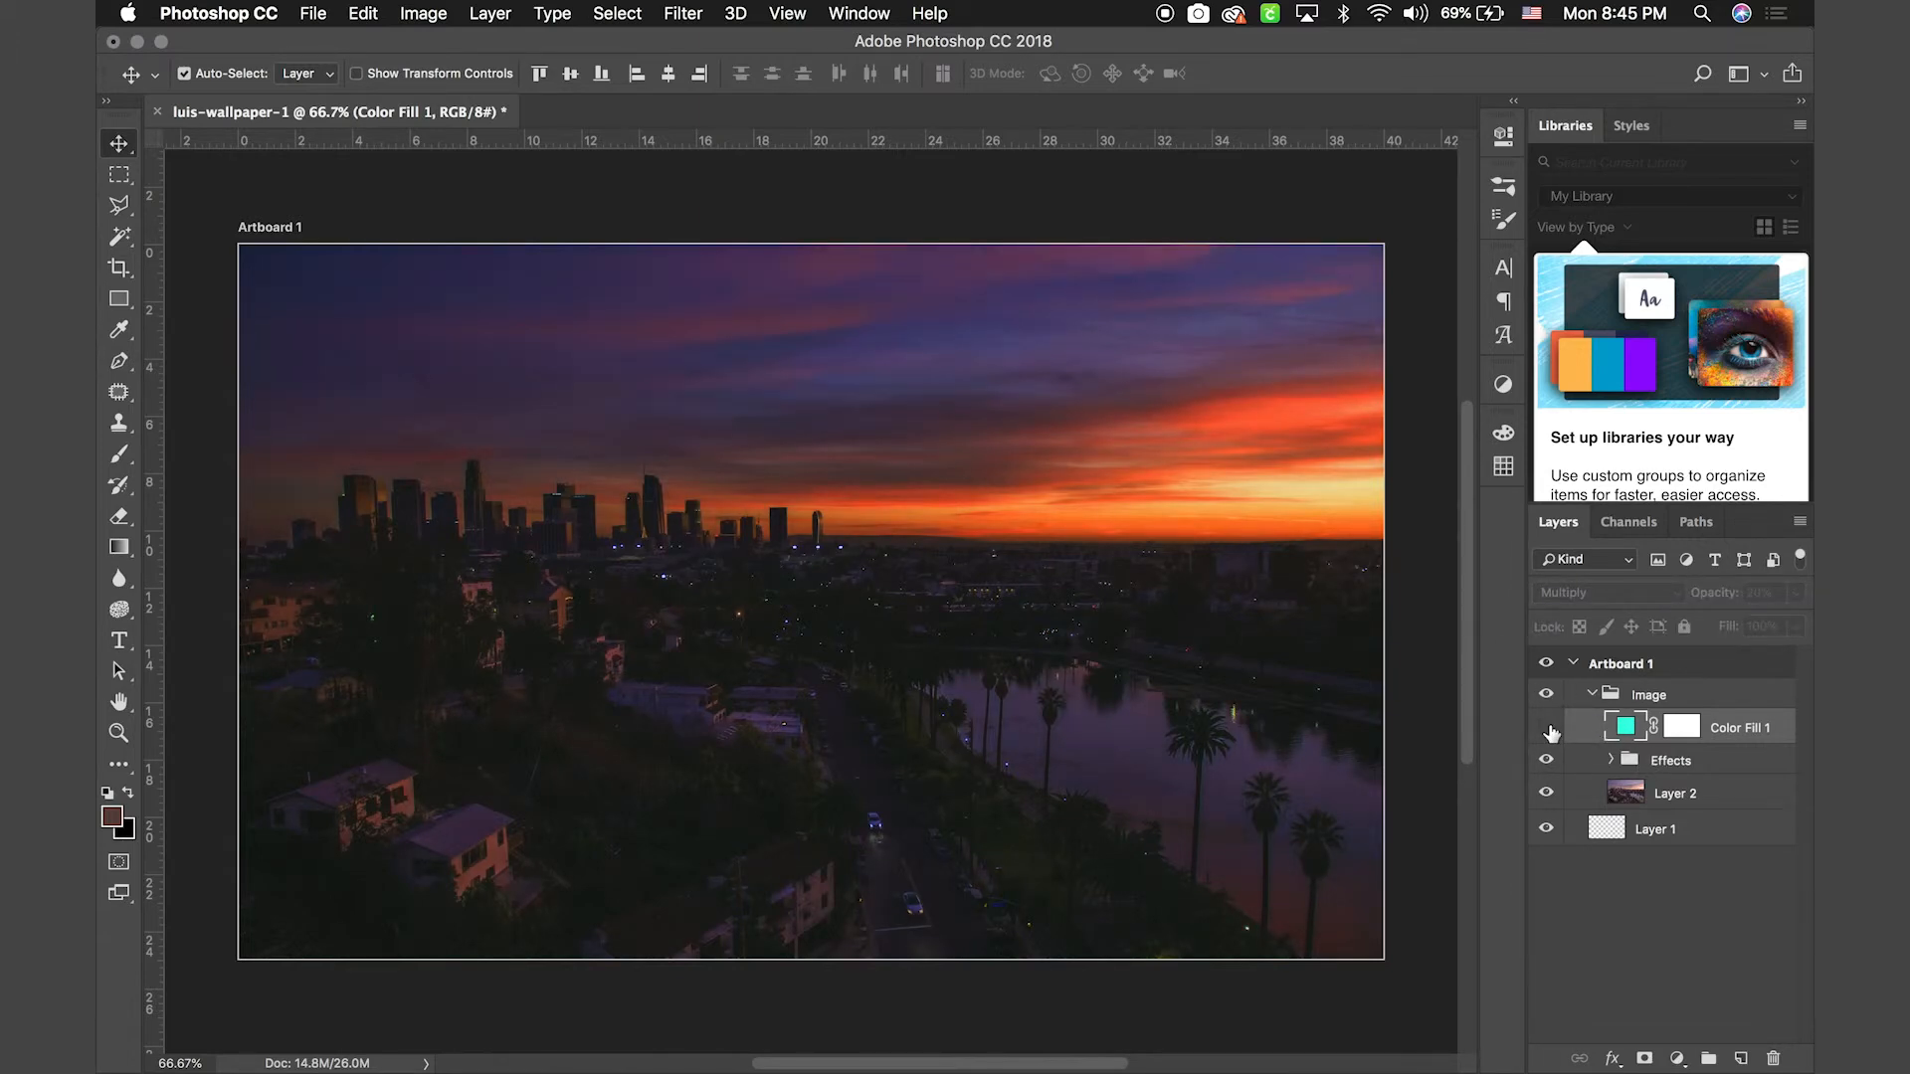
left_click(1547, 759)
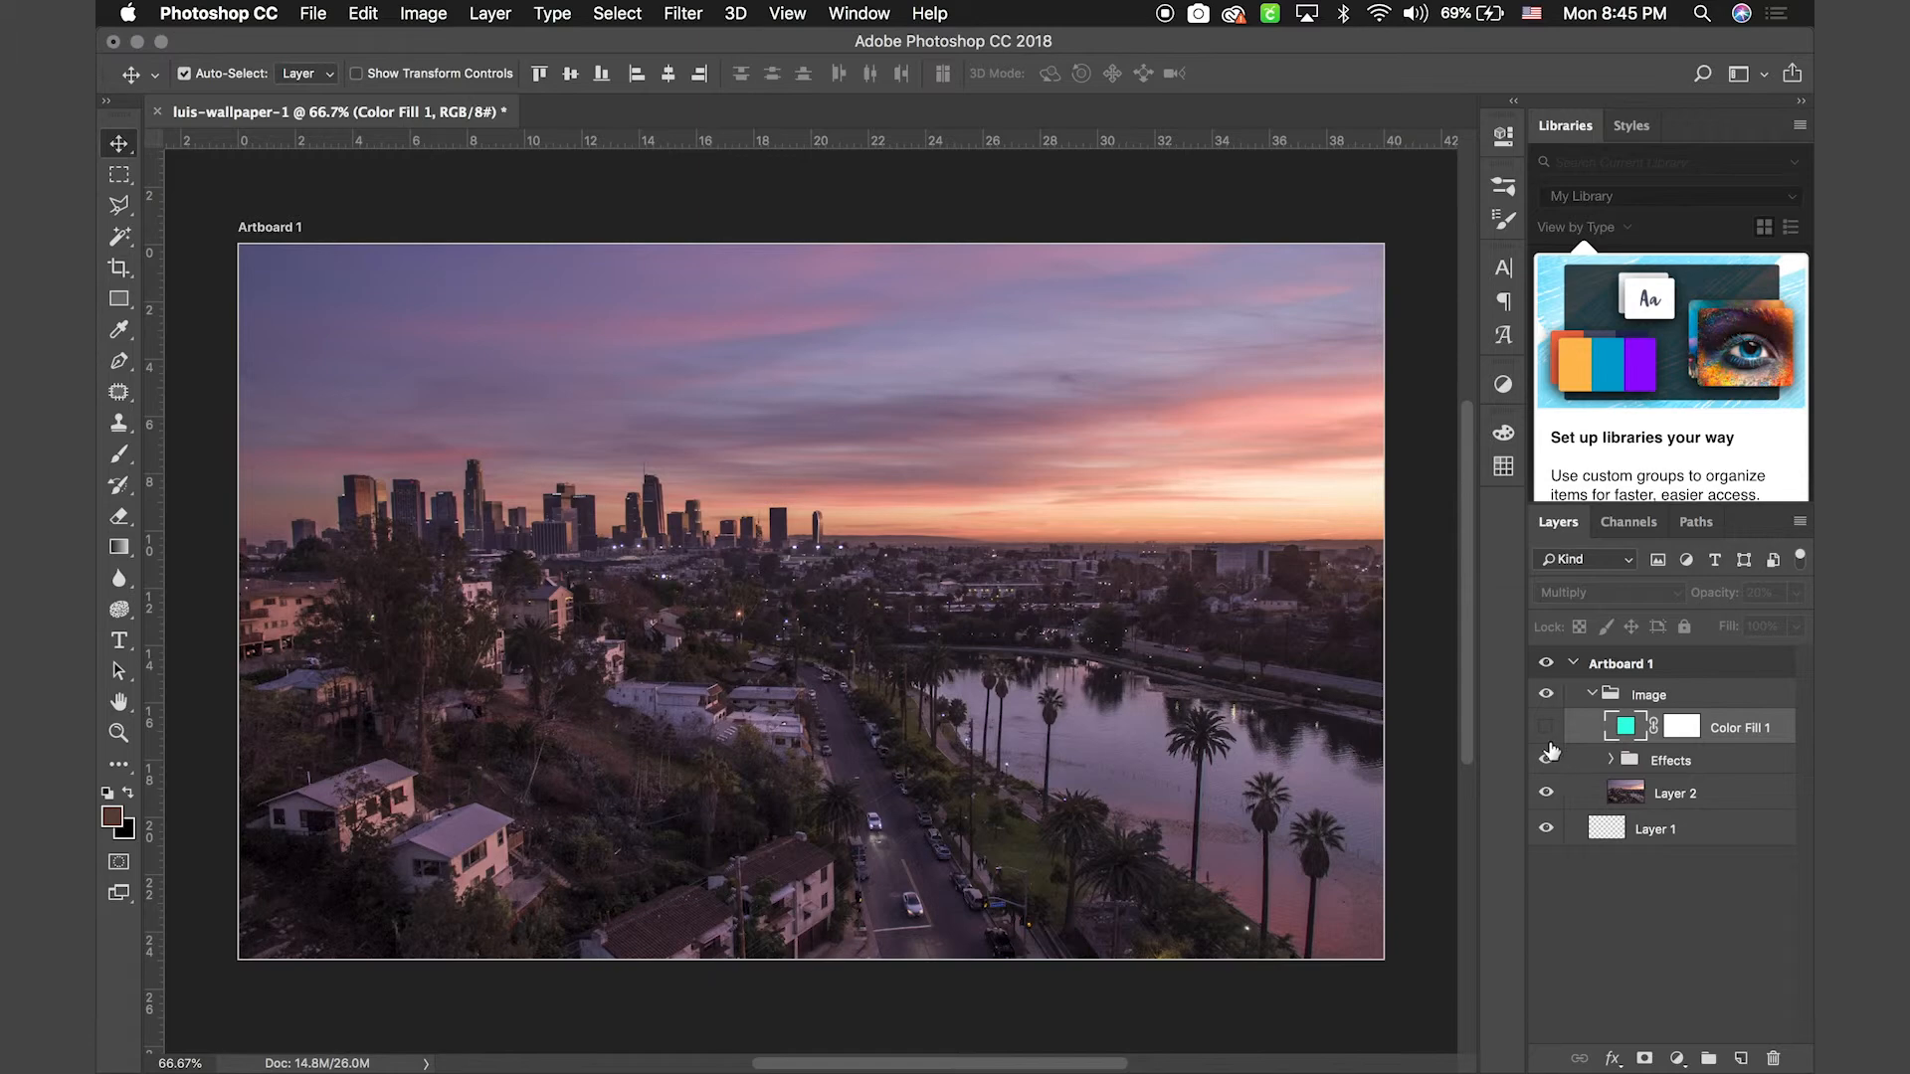
left_click(1548, 757)
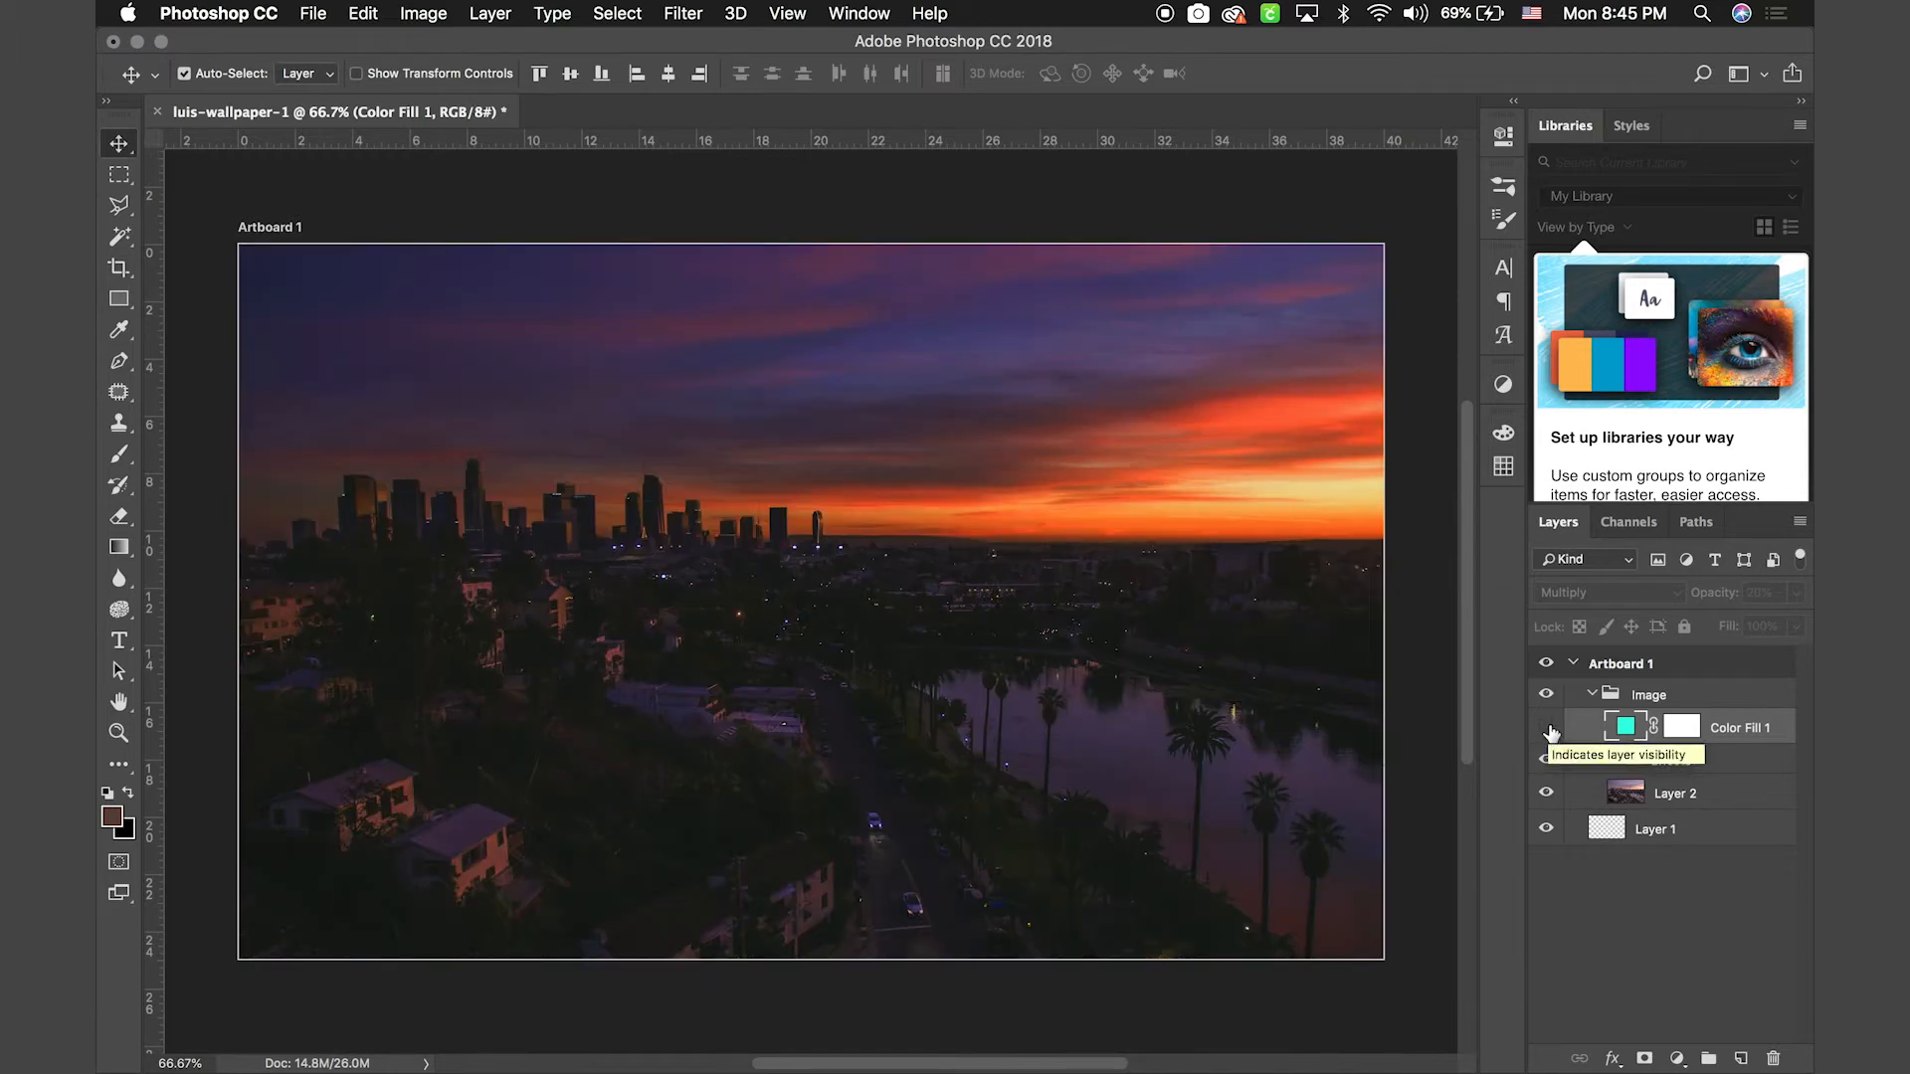
left_click(1548, 730)
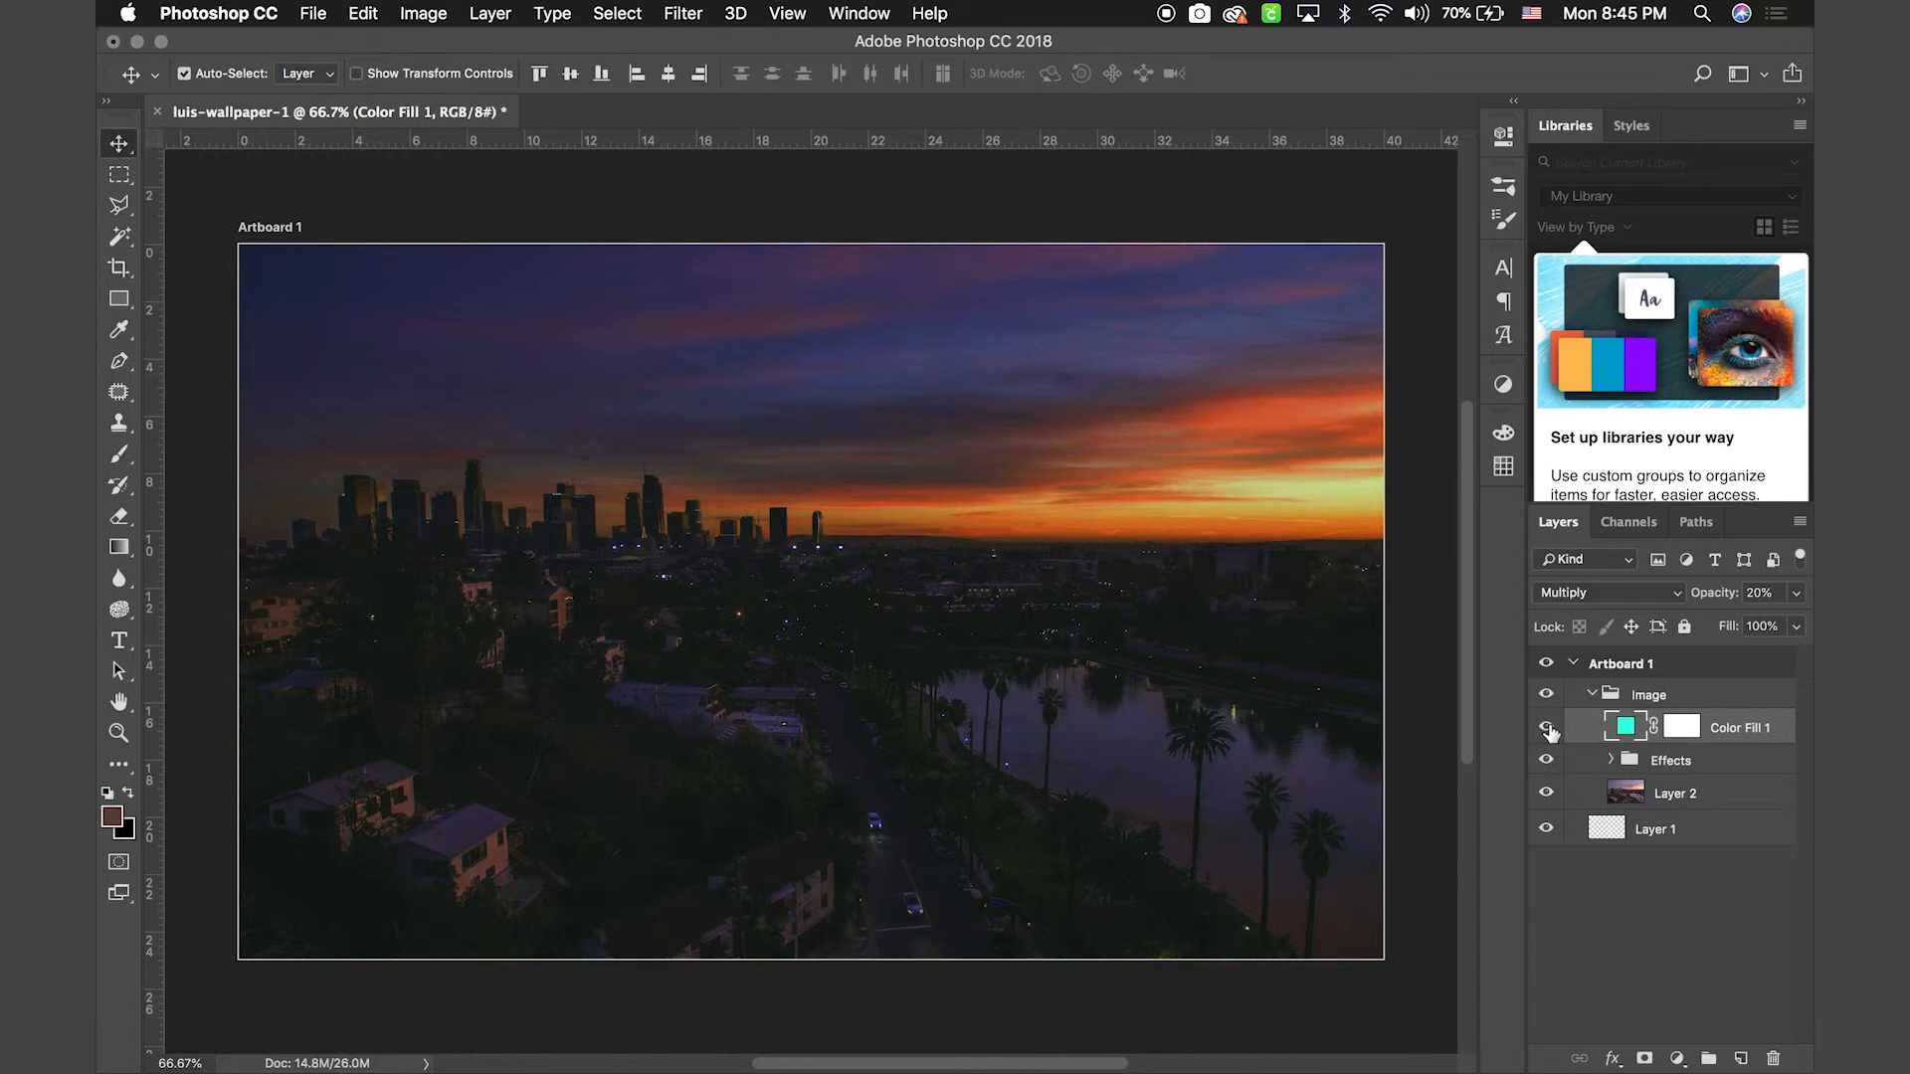
Recolour the Color Fill layer to golden yellow and compare the picture with and without it, leaving the layer visible
double_click(1628, 734)
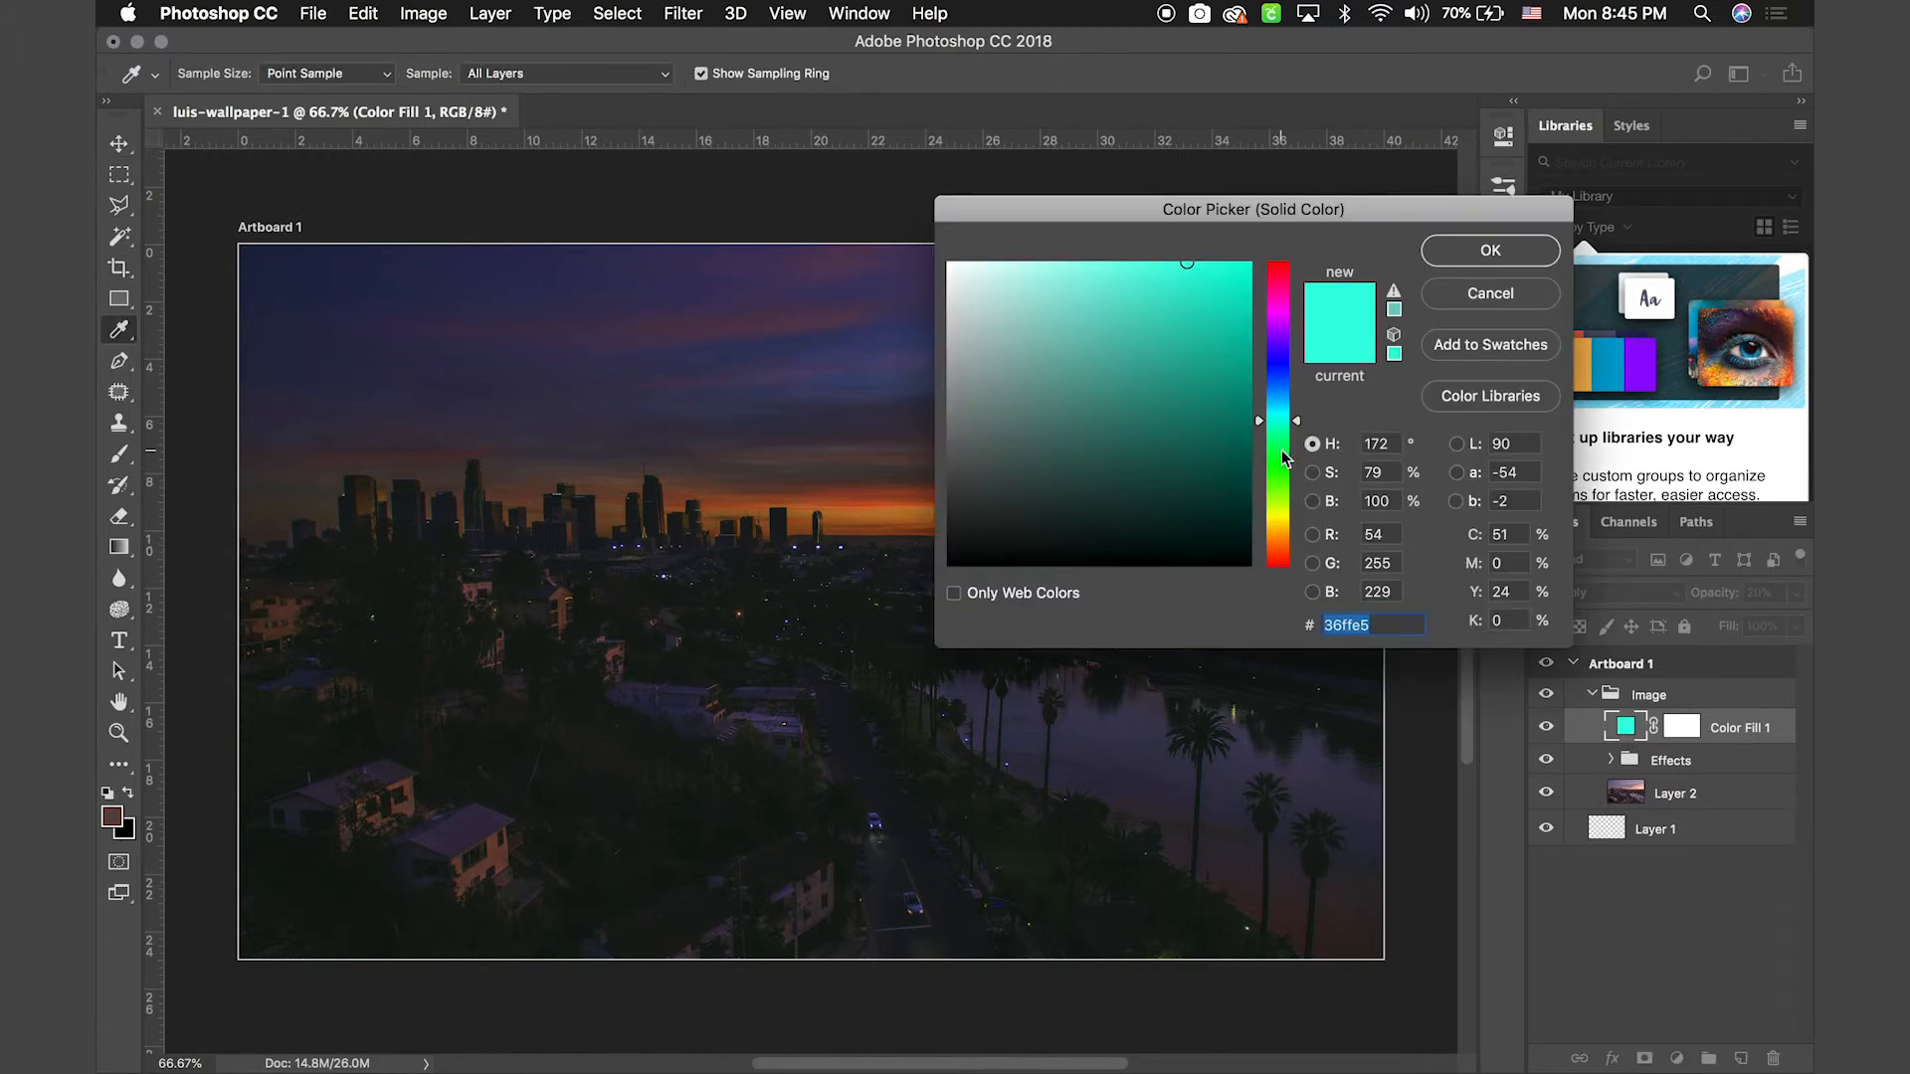
left_click_drag(1286, 458, 1283, 531)
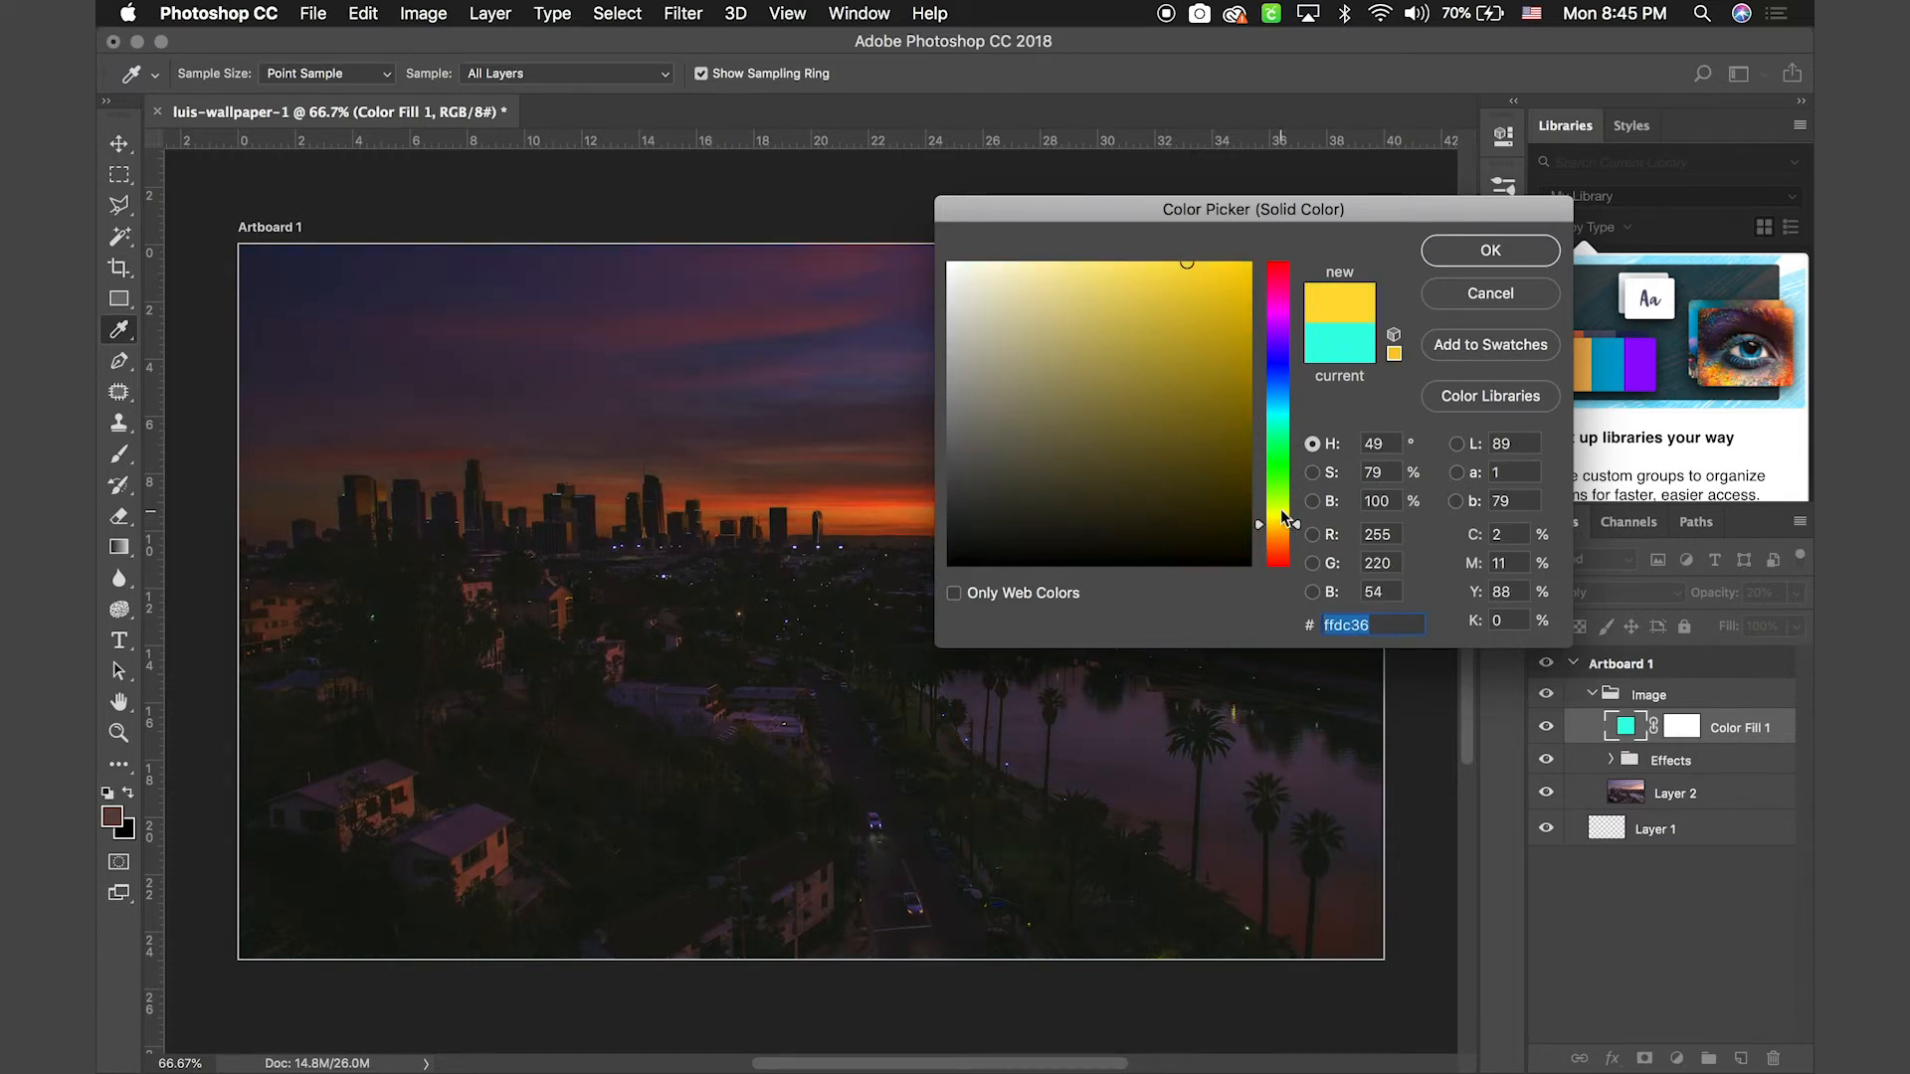
left_click(1281, 511)
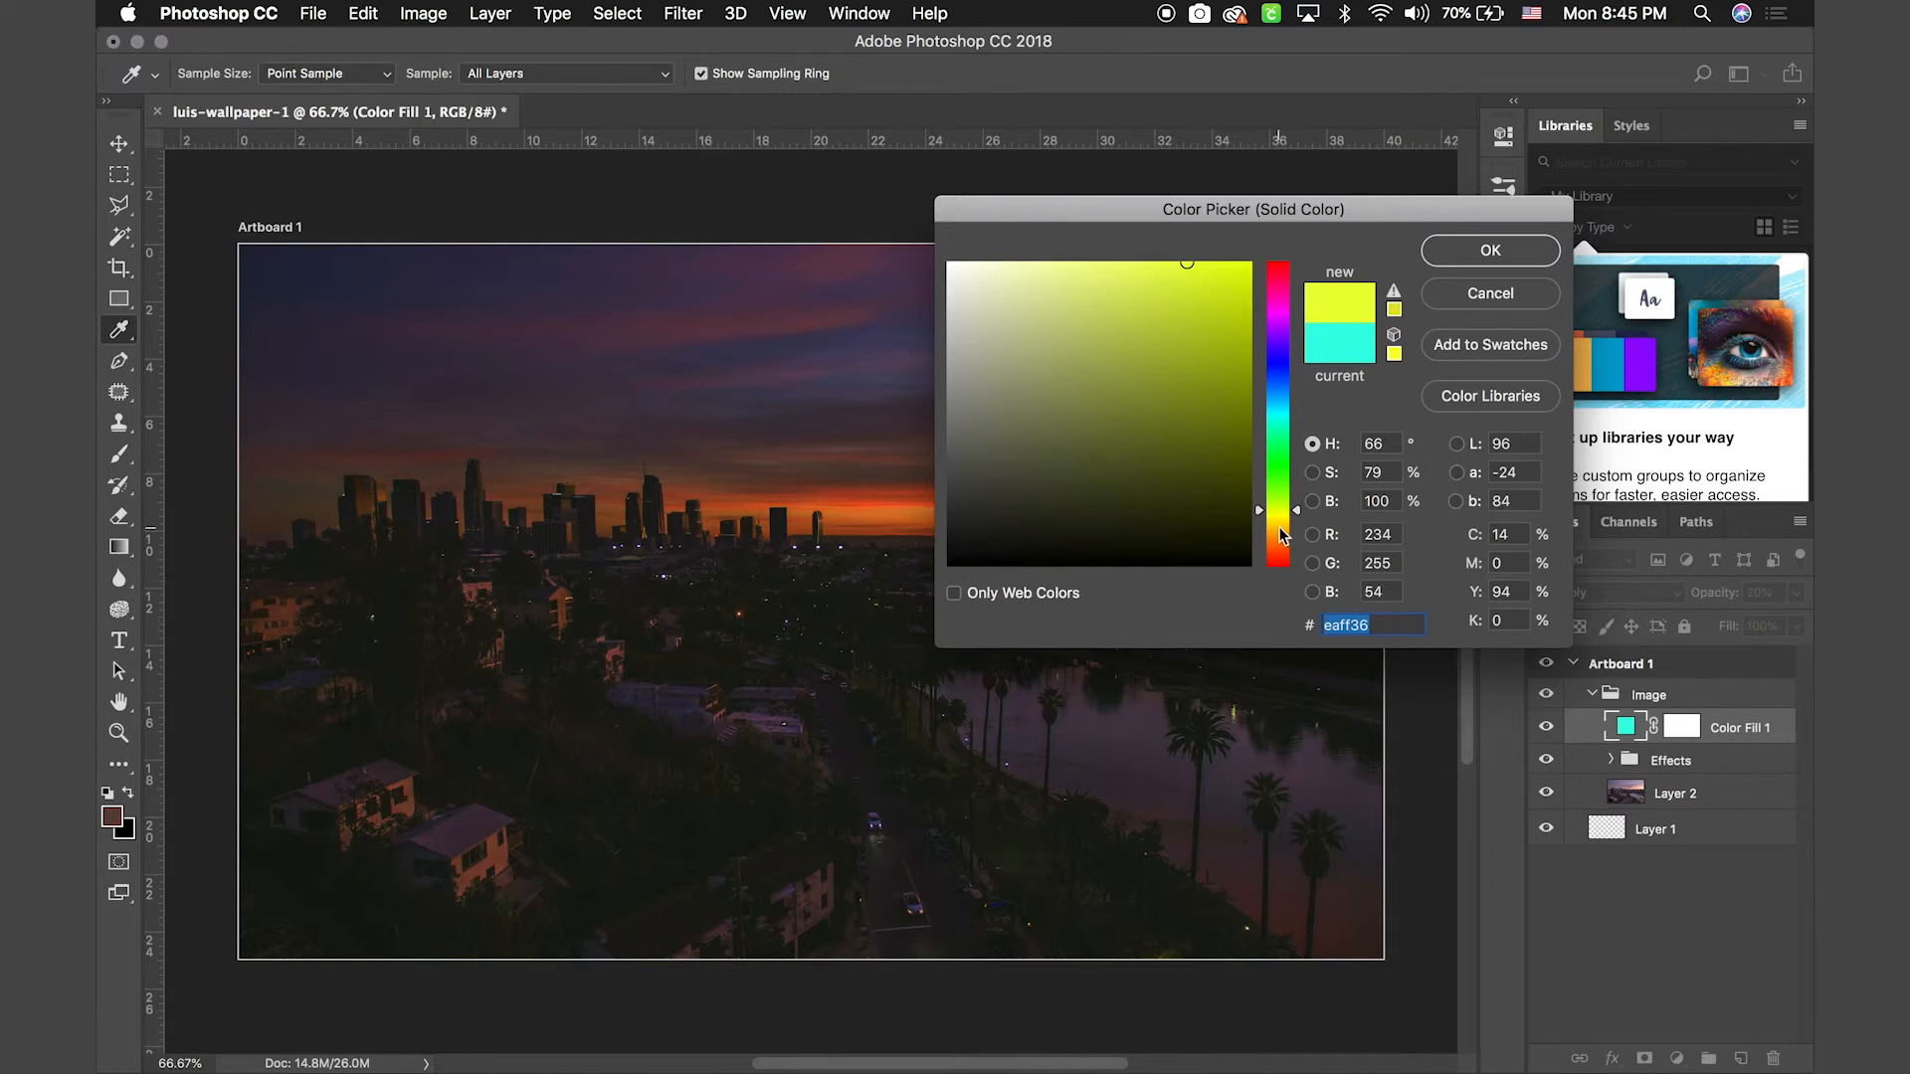
left_click(1281, 530)
left_click(1504, 254)
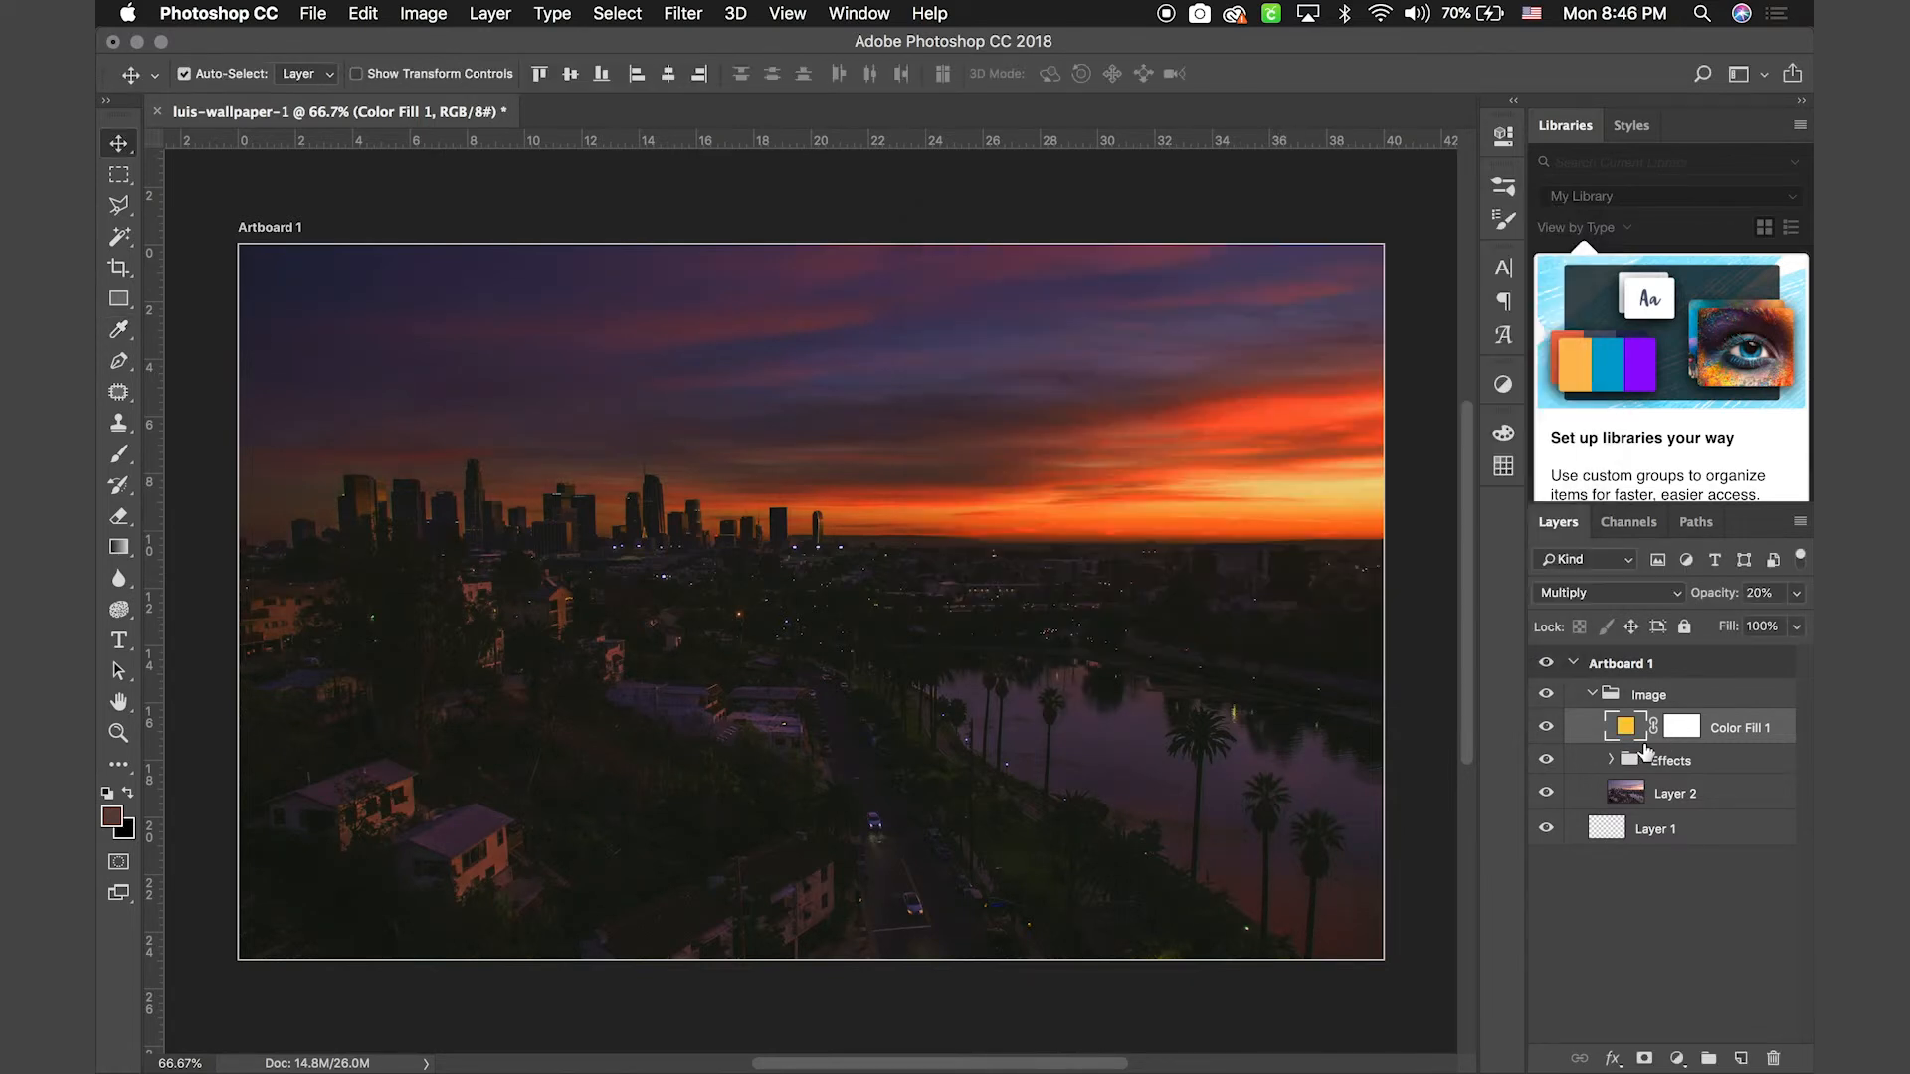
left_click(1550, 730)
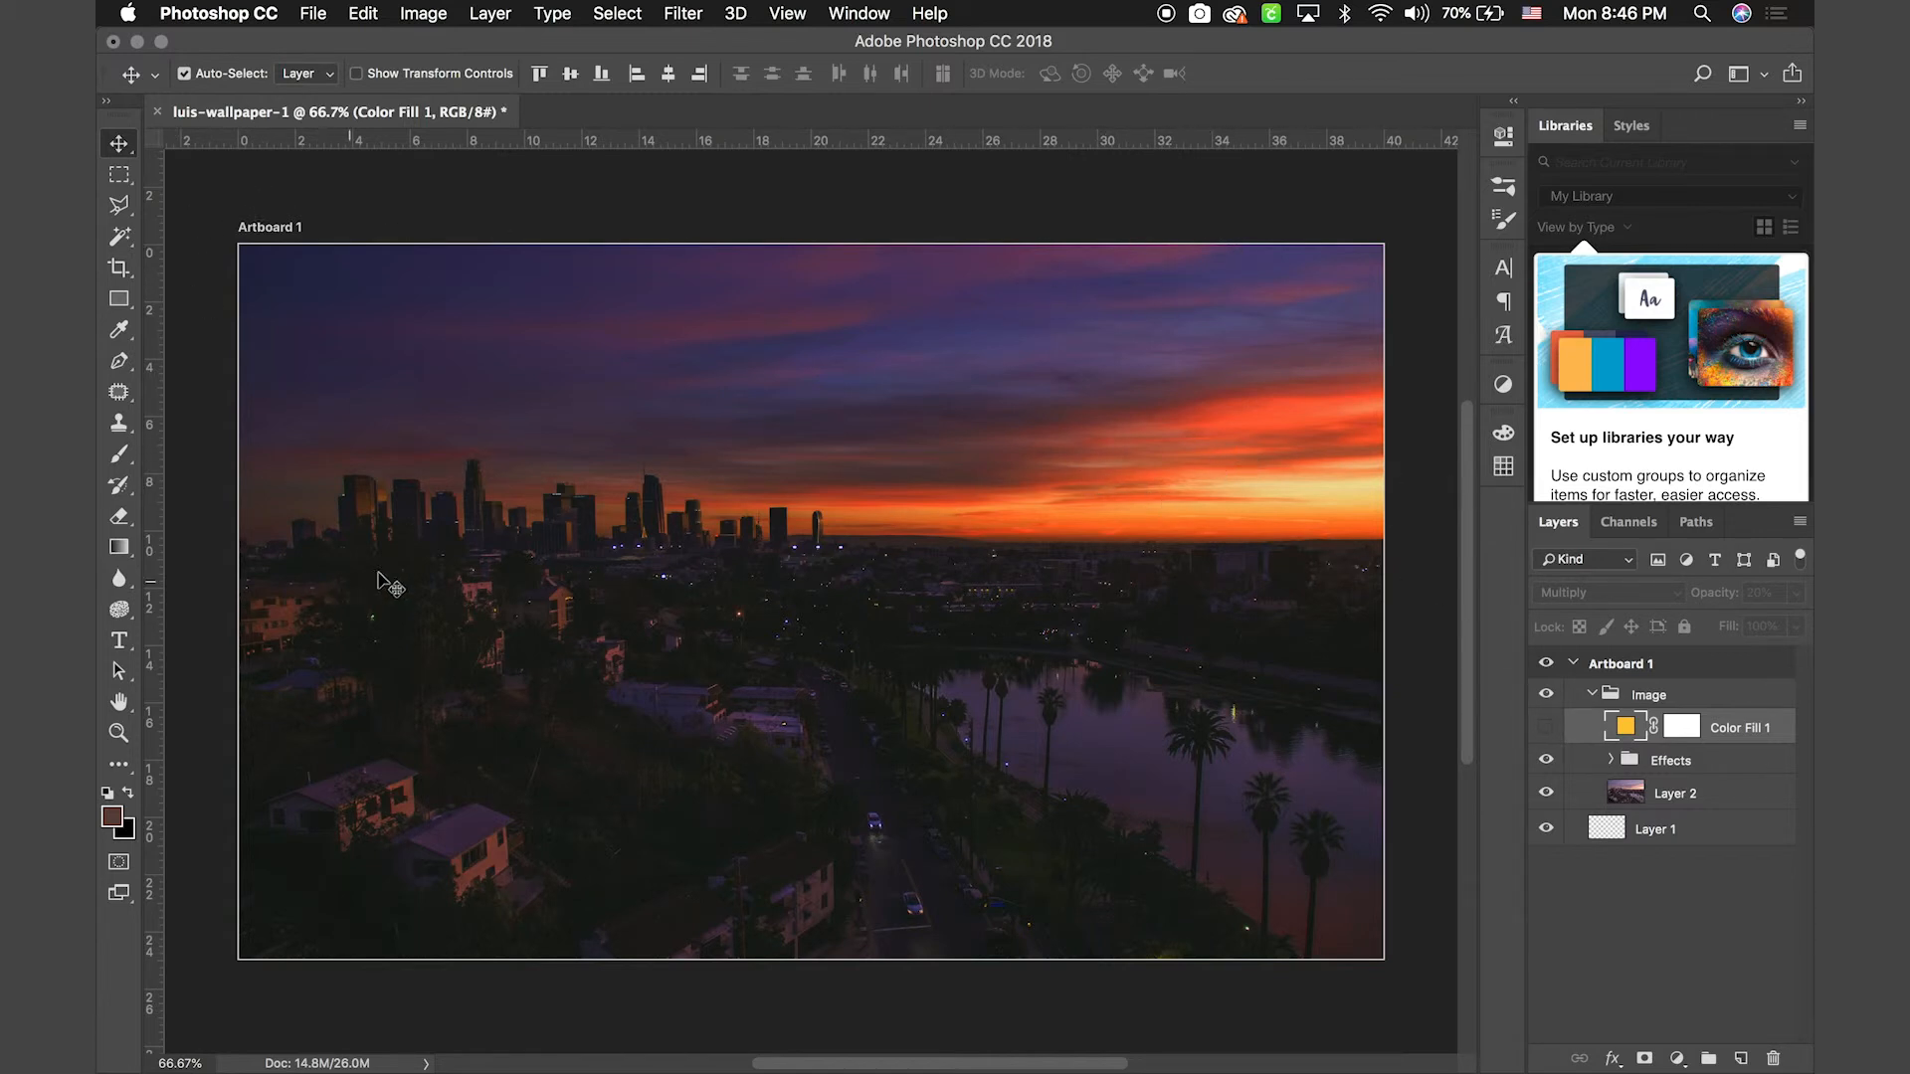
left_click(1546, 727)
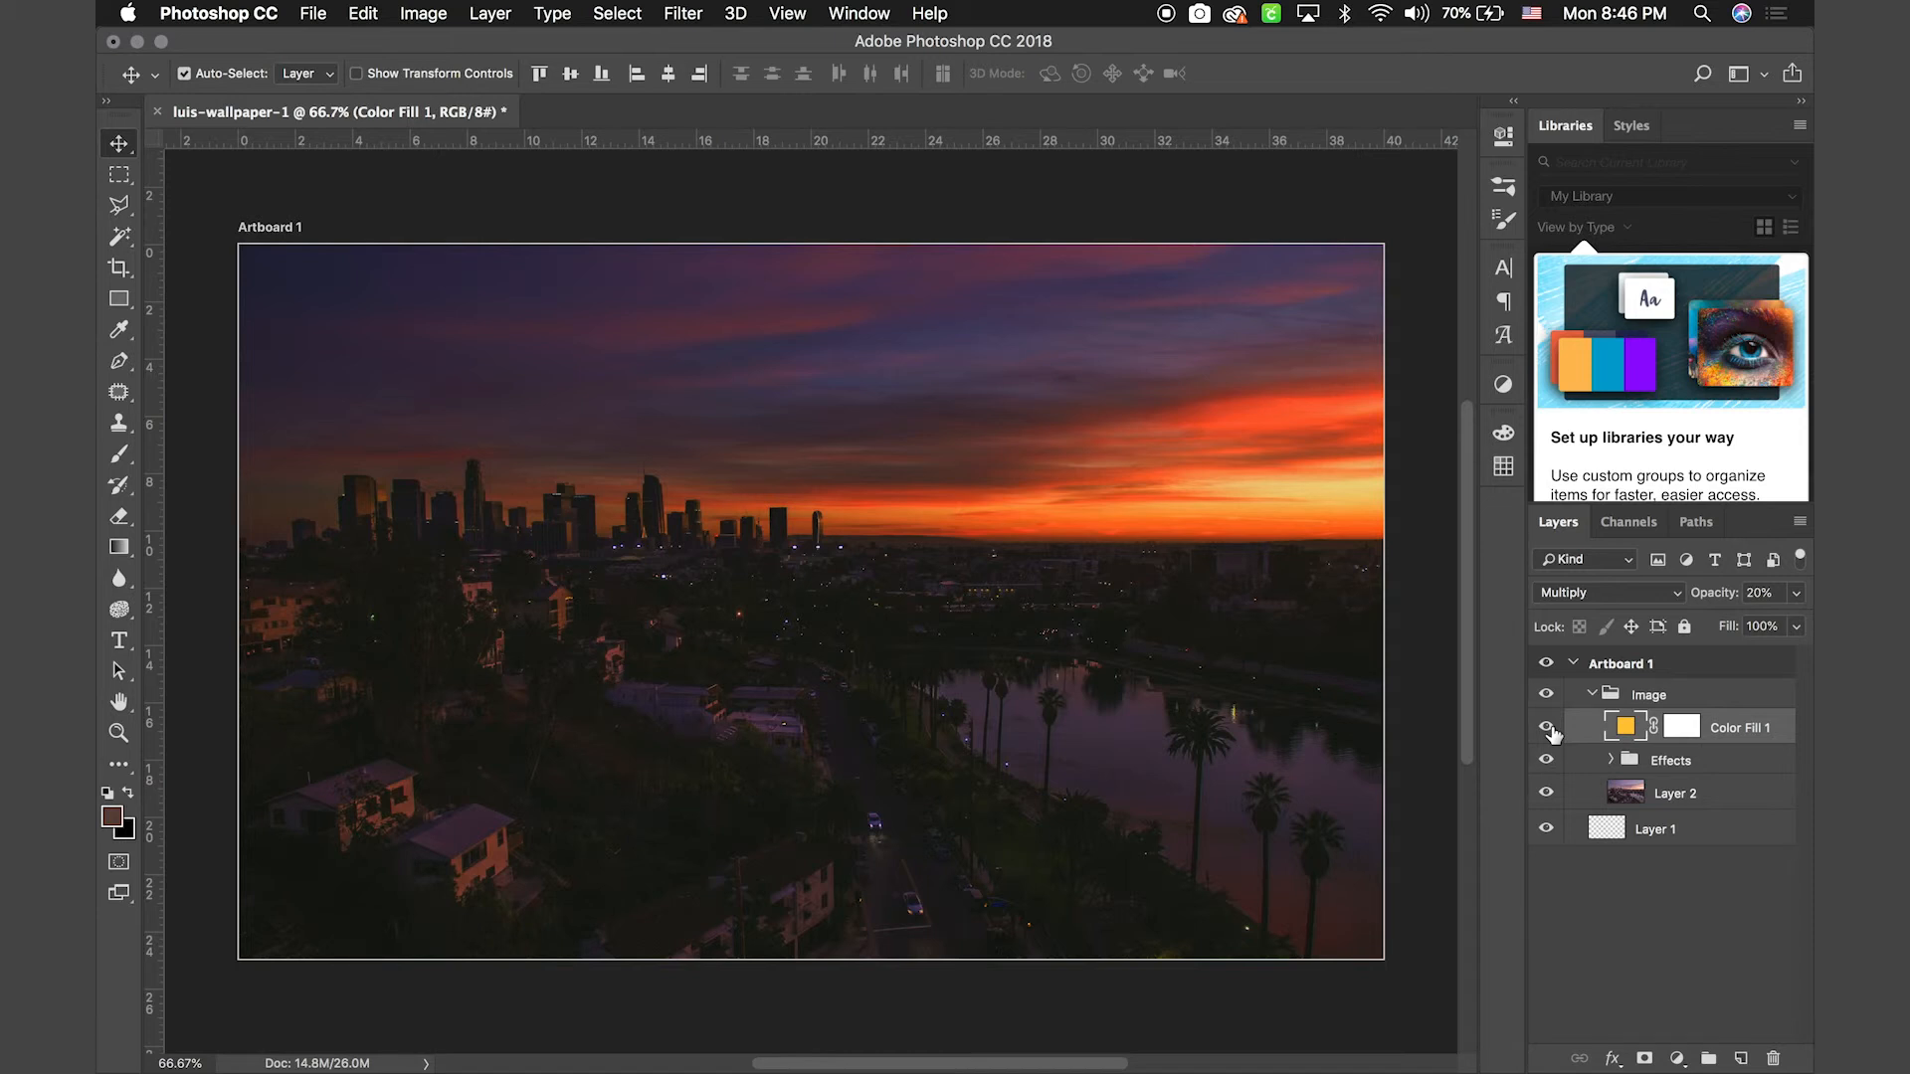
left_click(1677, 1057)
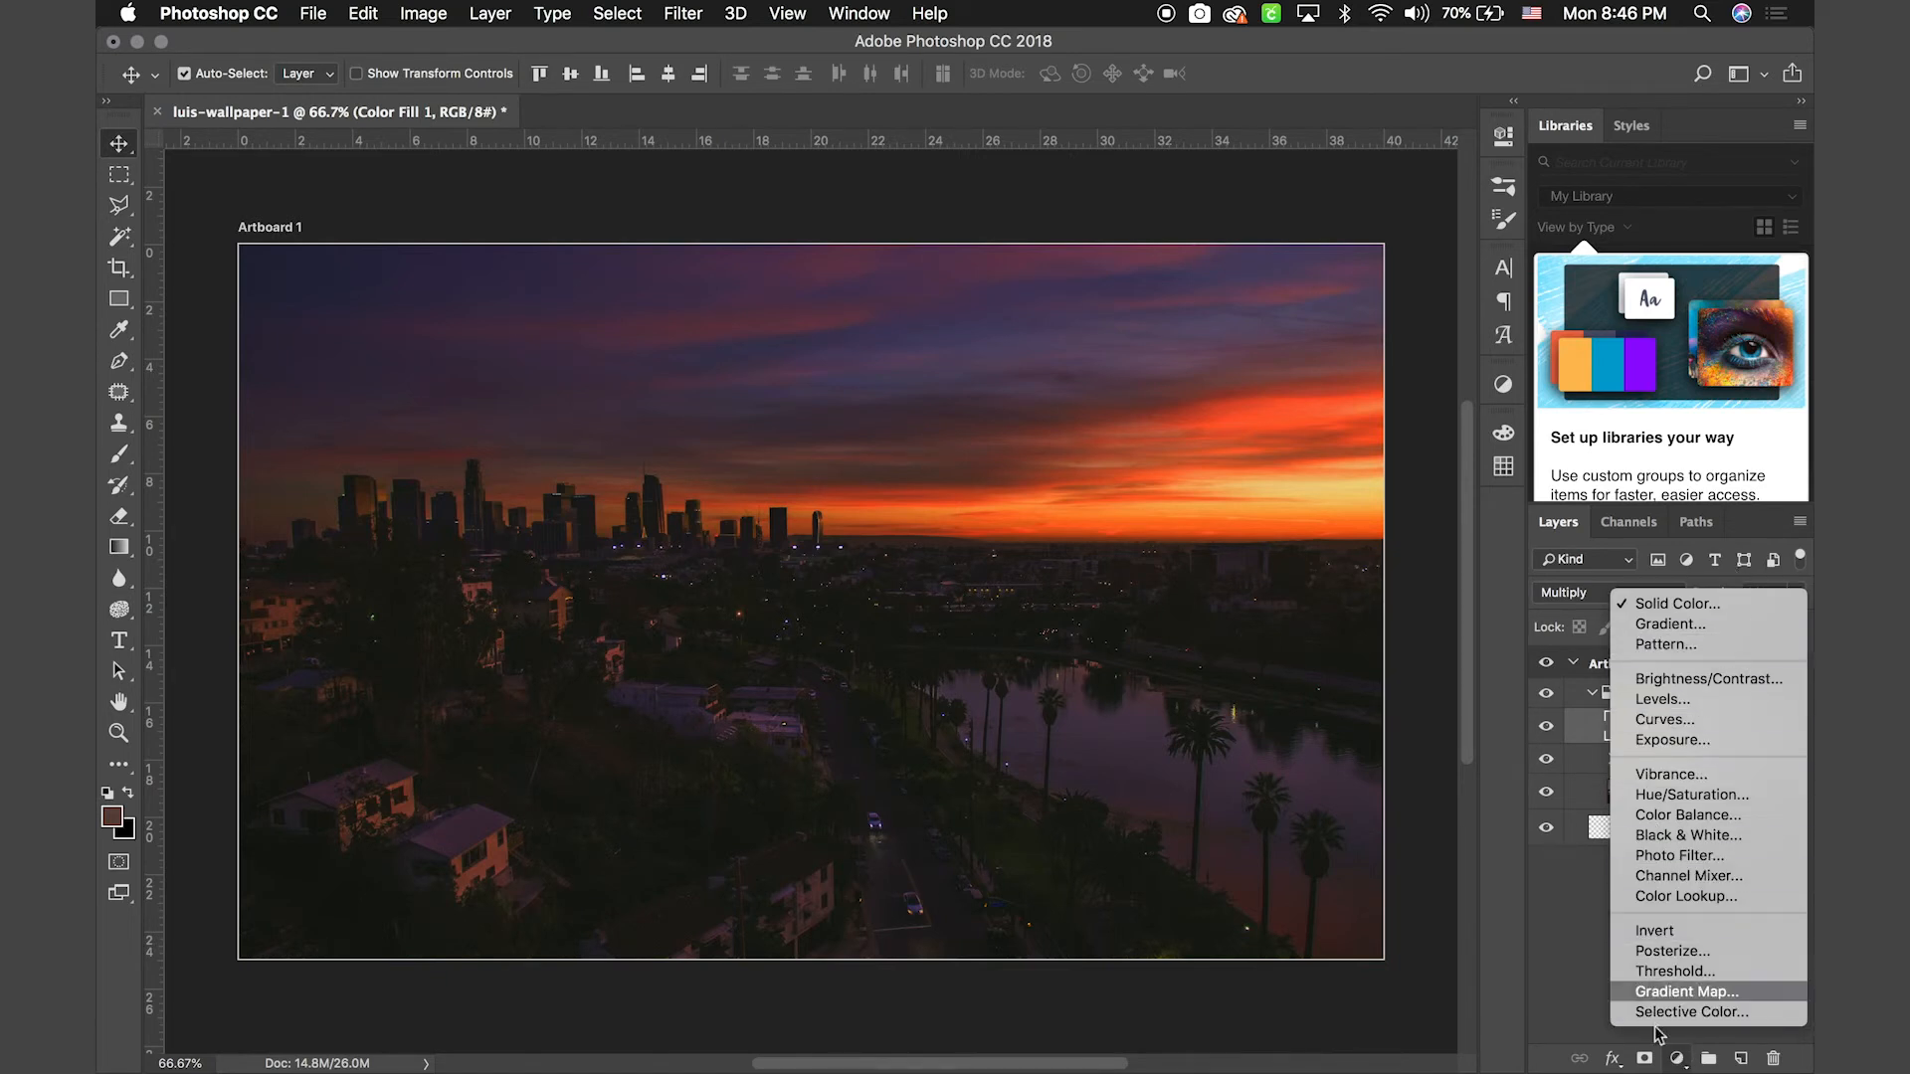
left_click(1678, 1060)
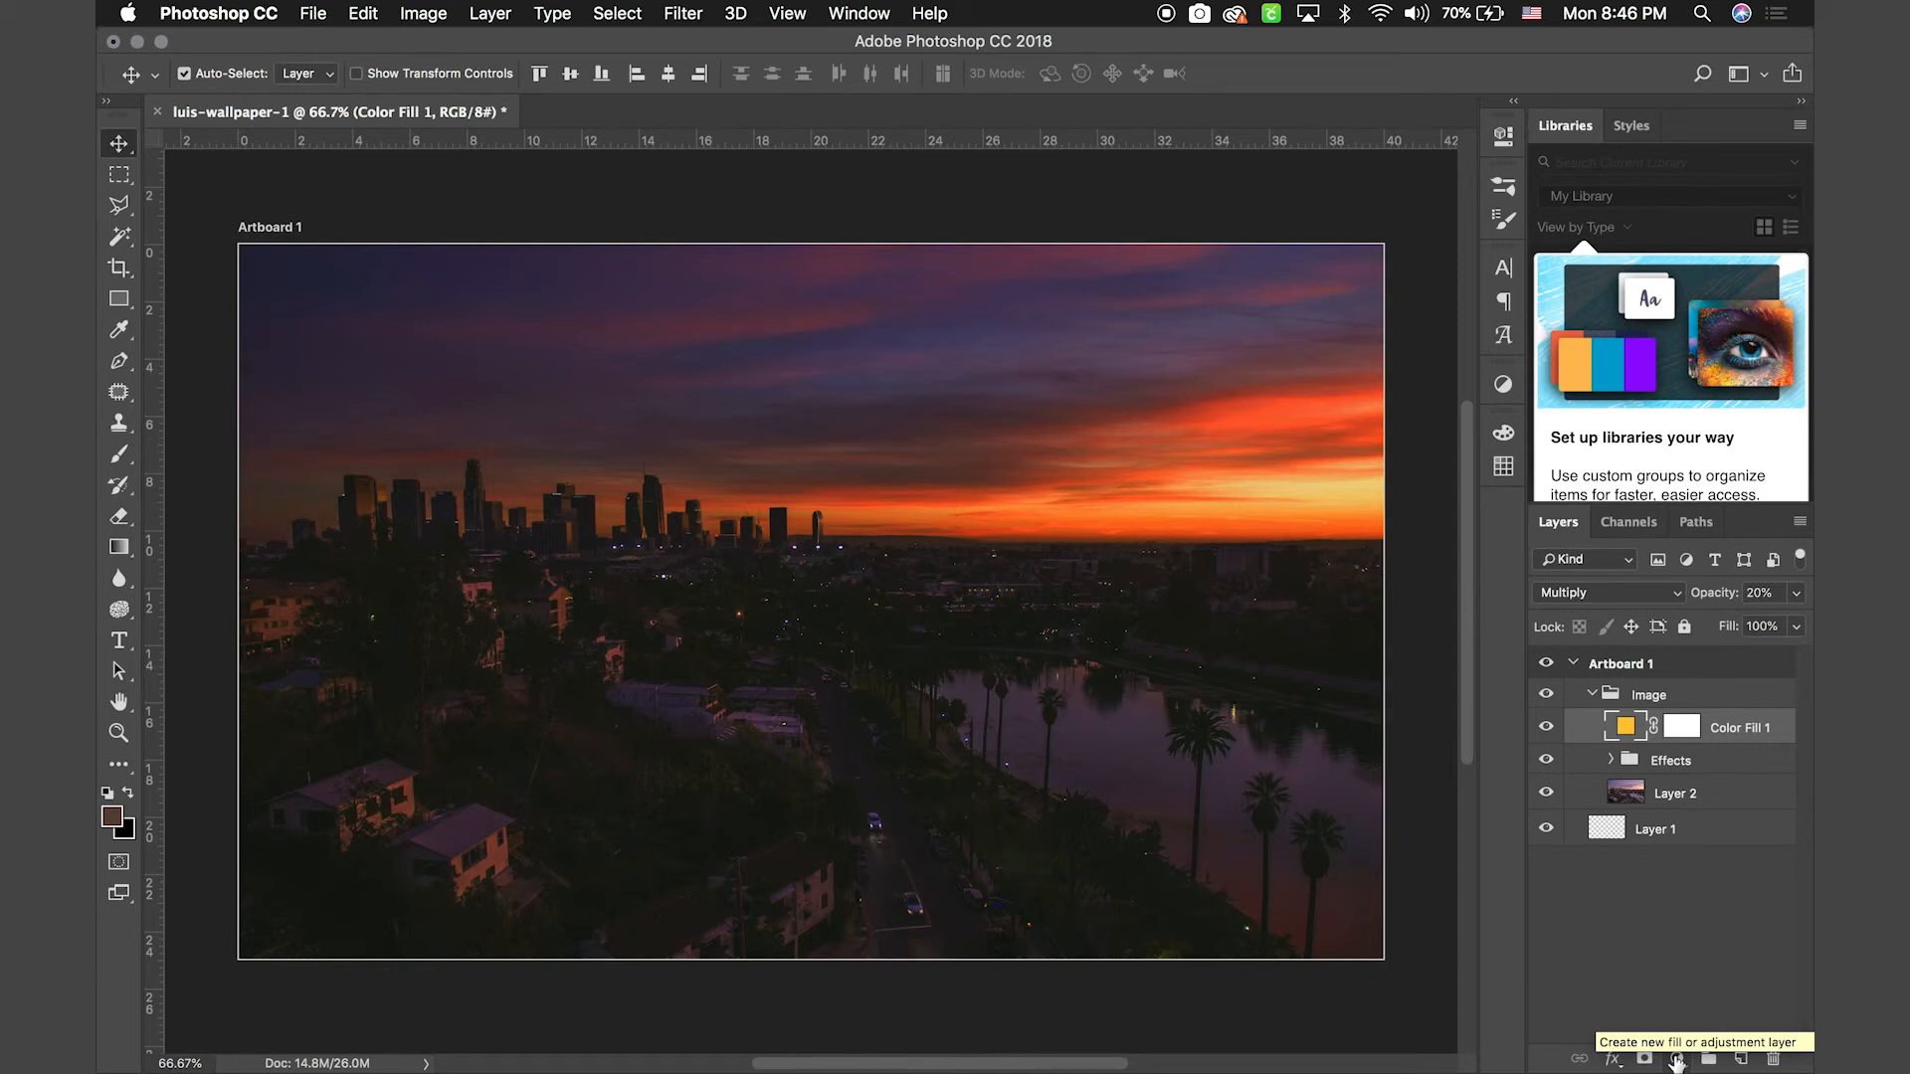
Export the artboard for web as a 2880 x 1800 px JPEG at quality 80 to the Desktop, keeping the suggested file name
key("super")
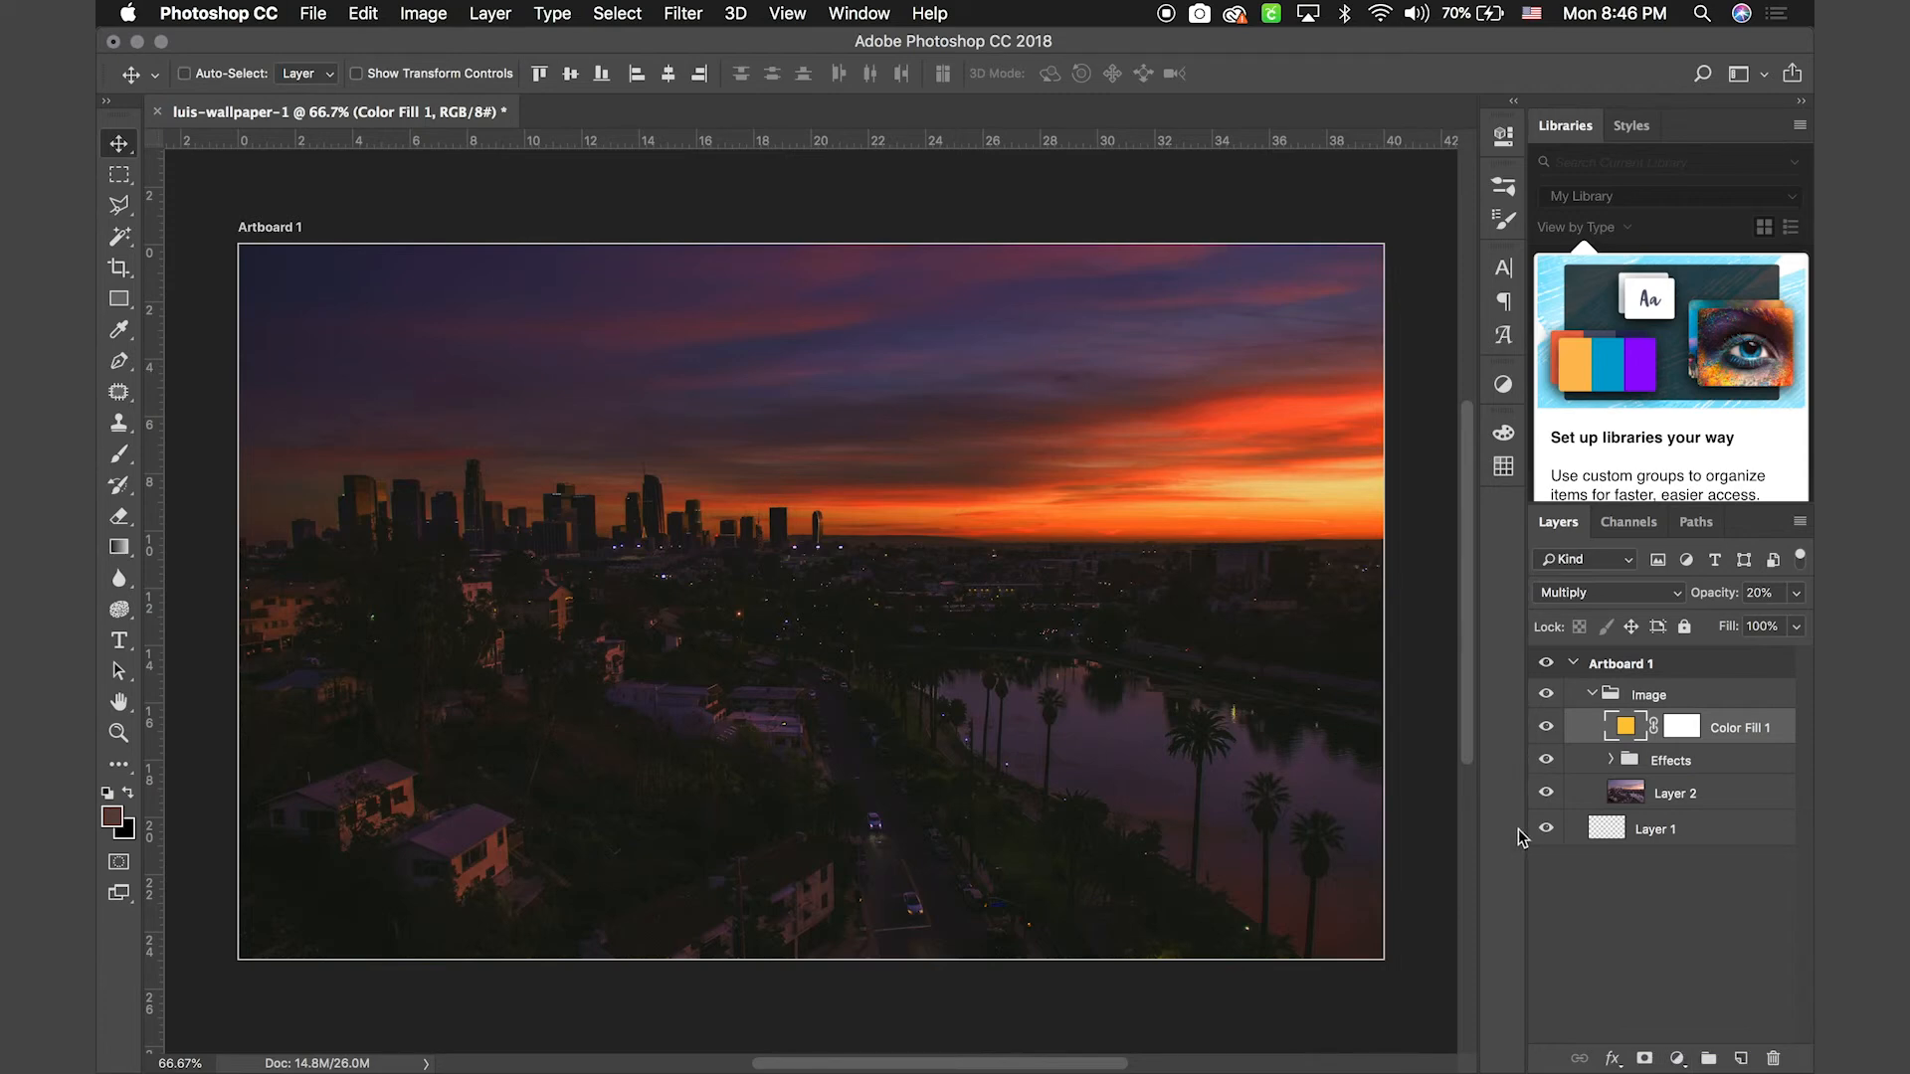
key("super+alt+shift+s")
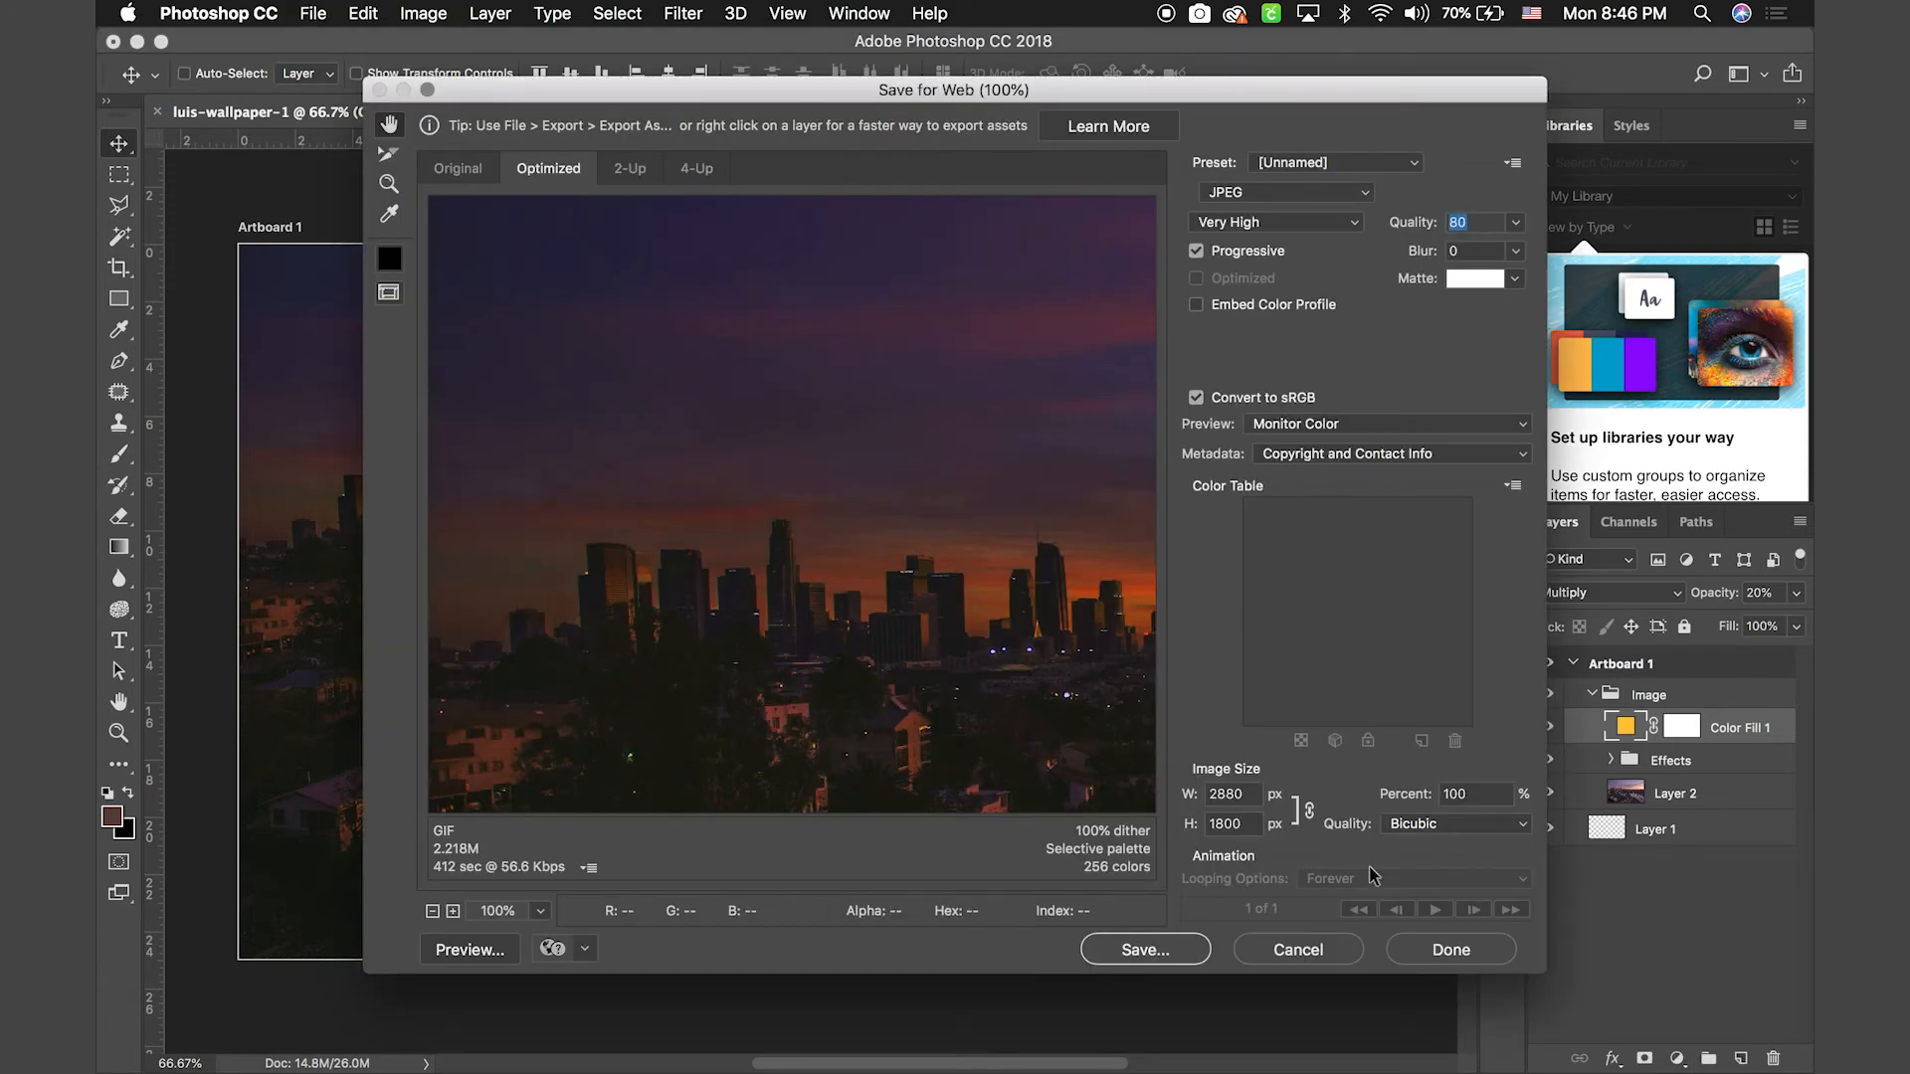
left_click(1146, 950)
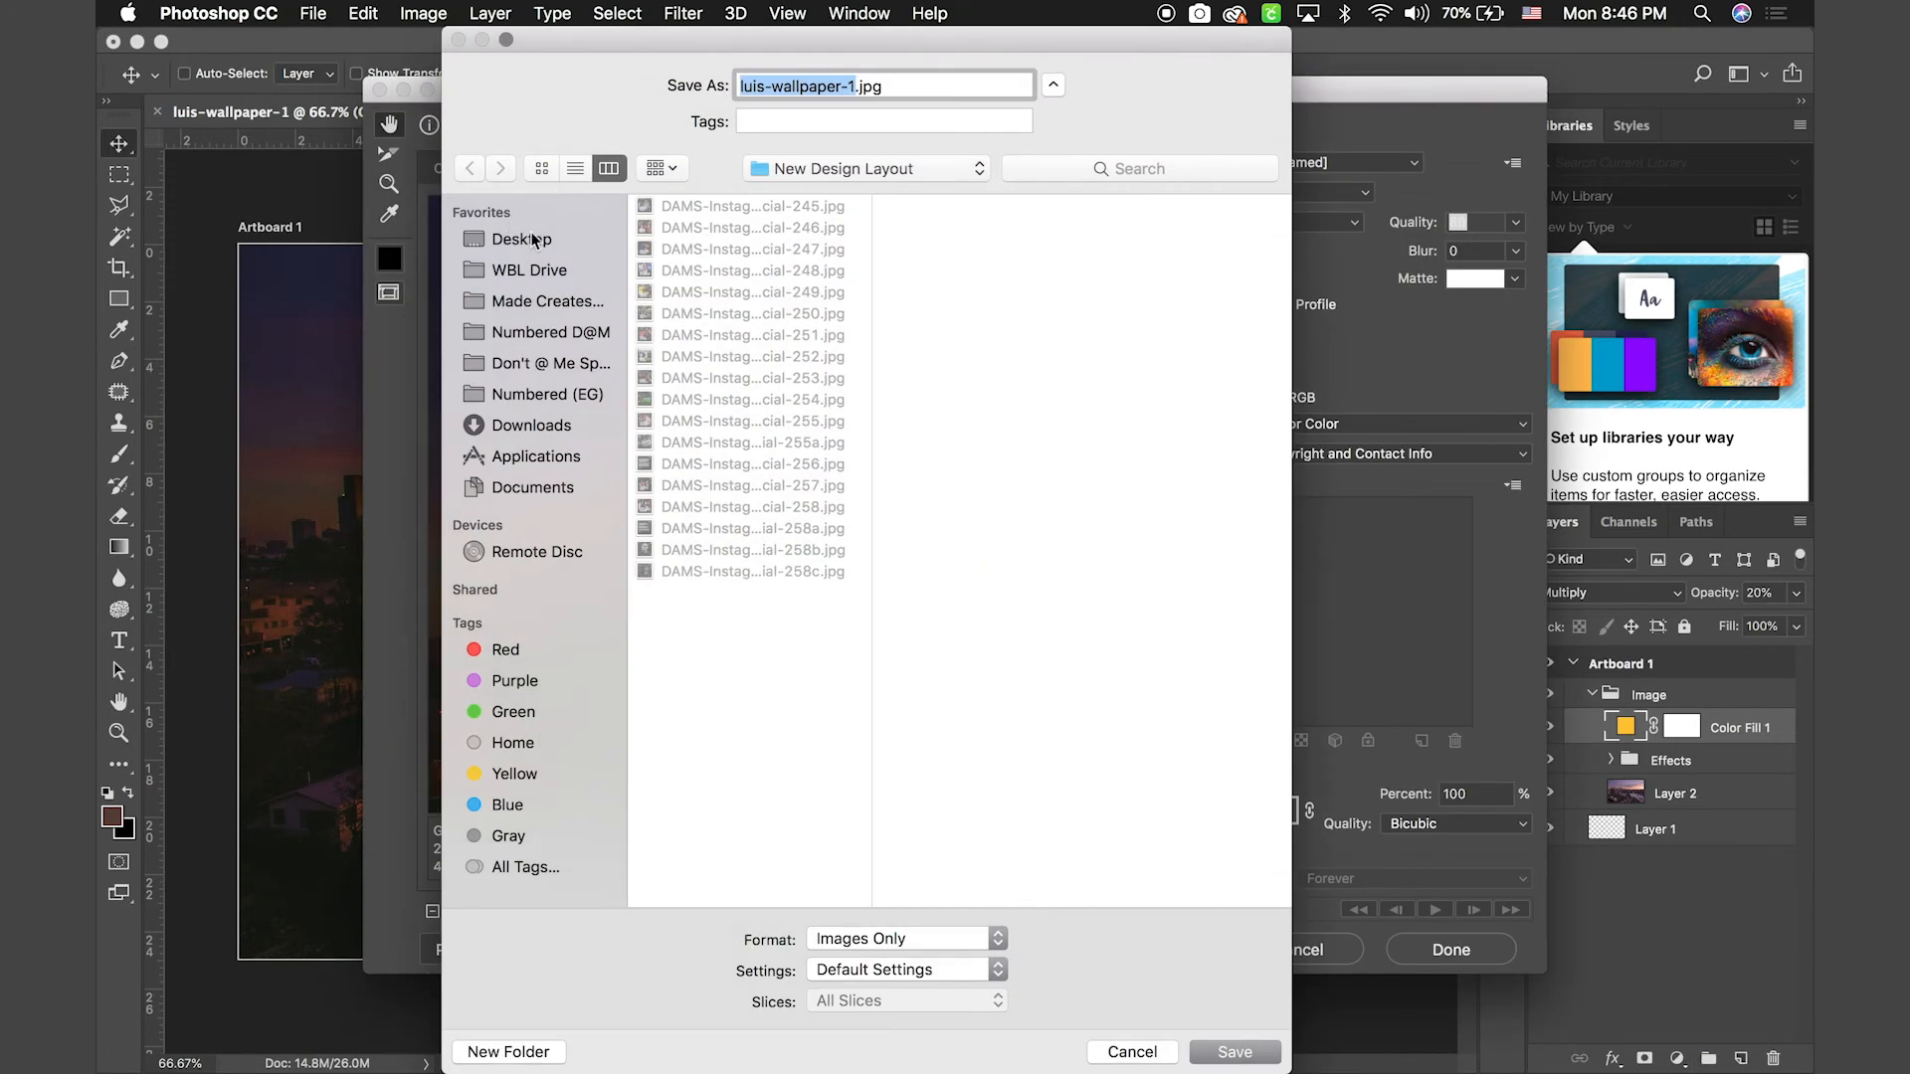
left_click(532, 239)
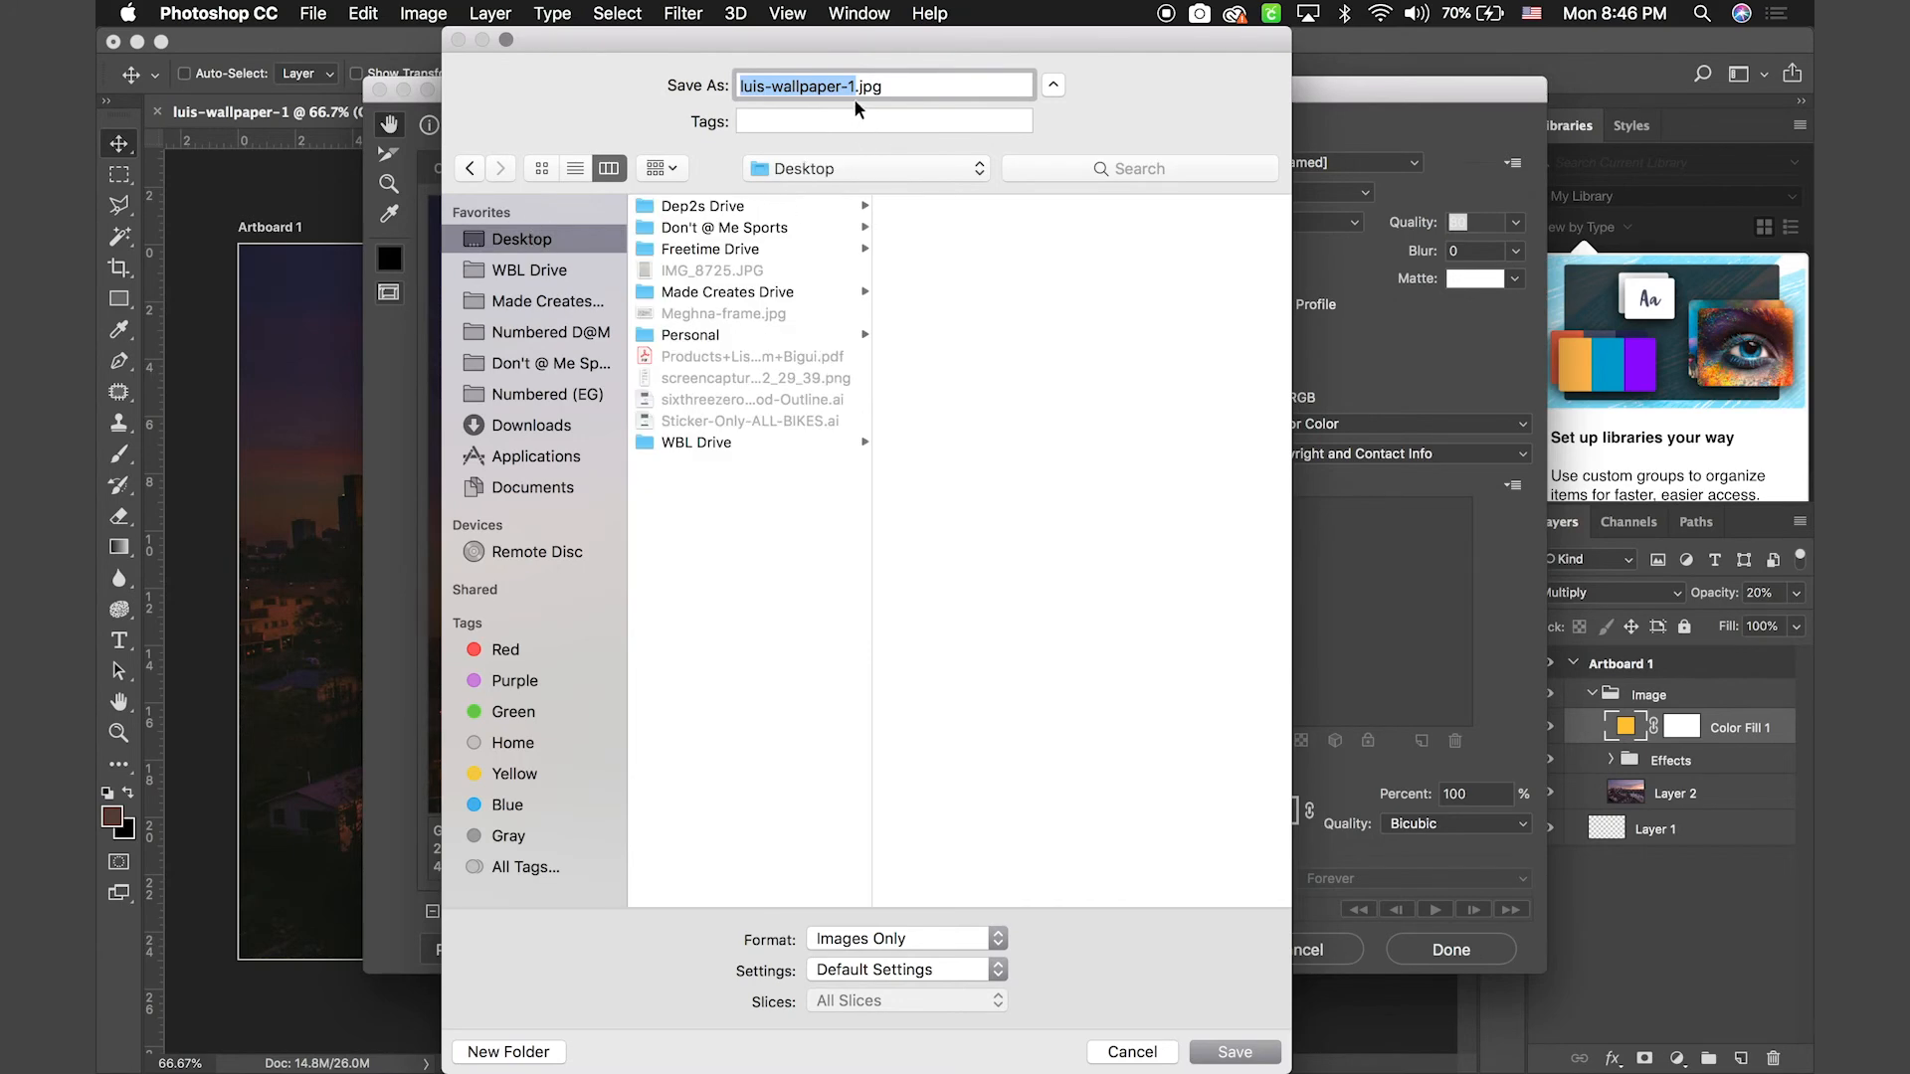
key("Return")
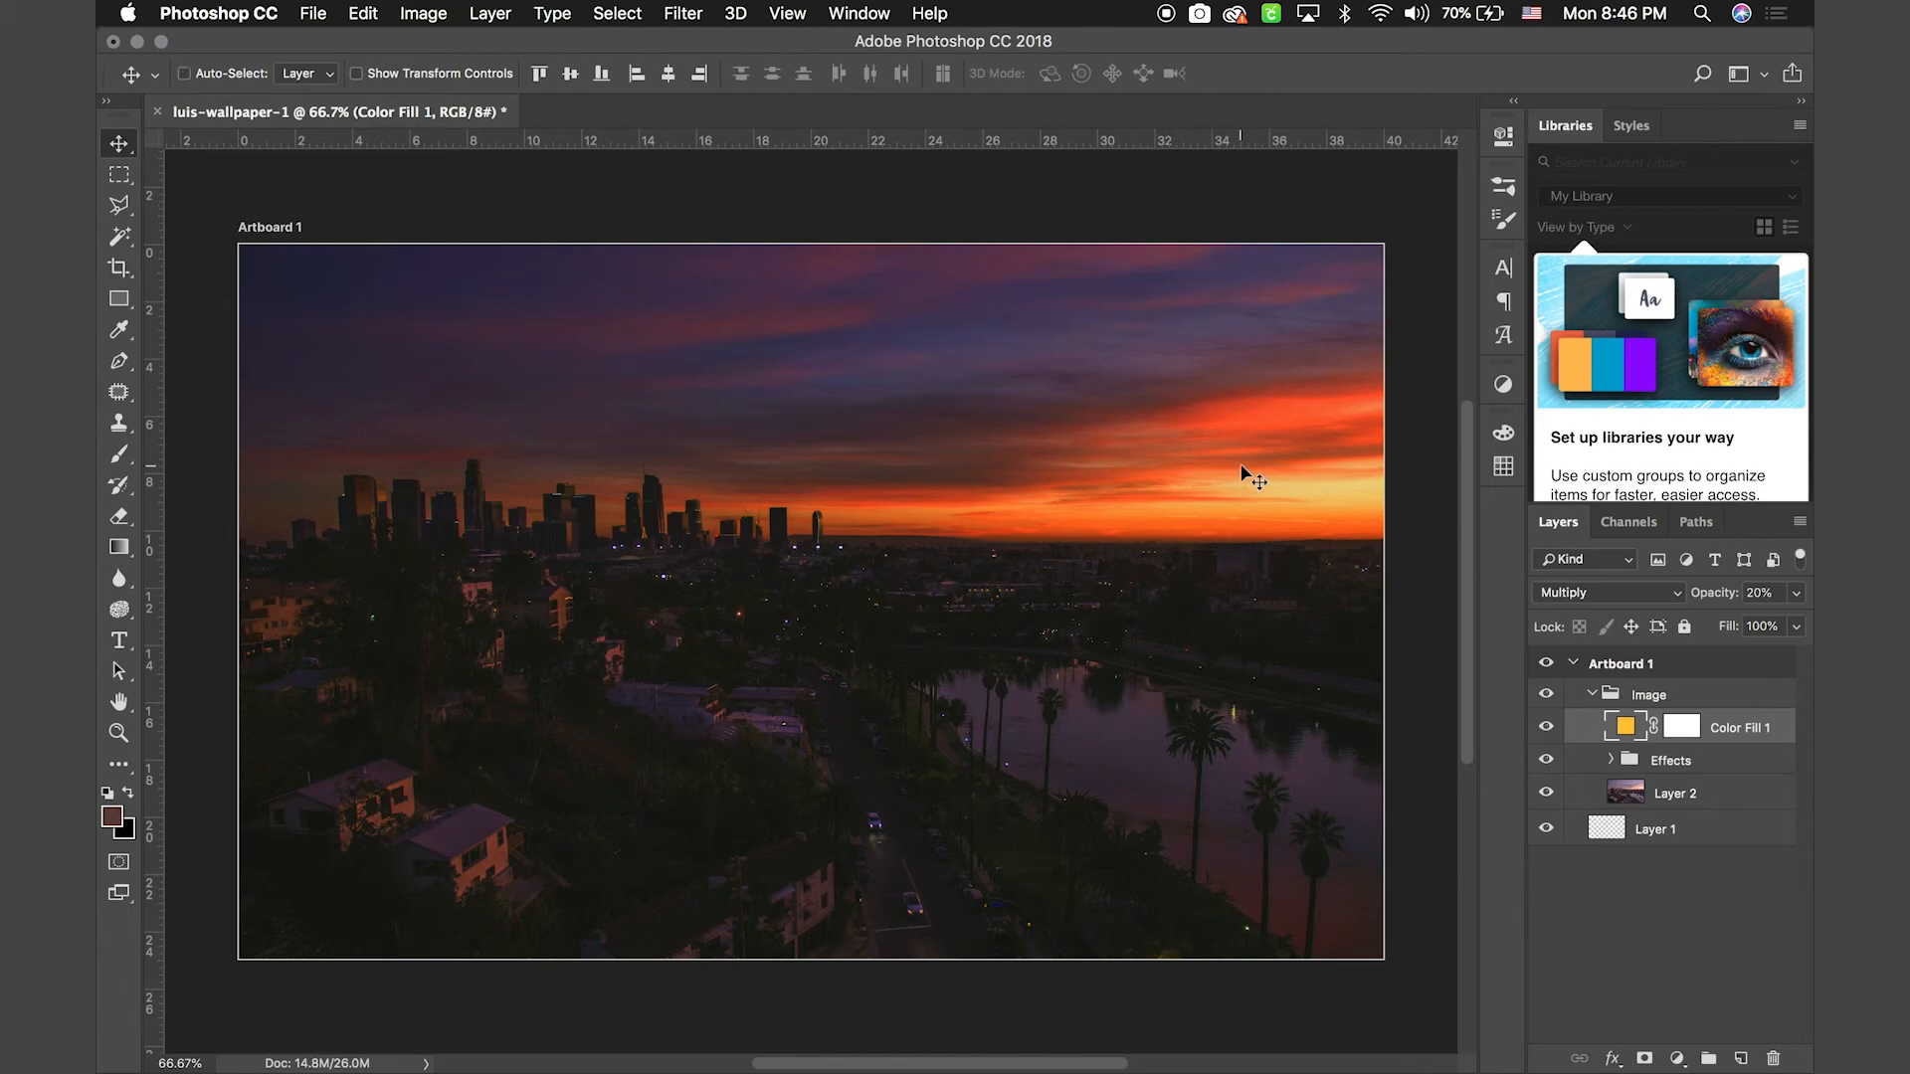
Switch to the macOS desktop and set the exported wallpaper JPEG as the desktop picture
key("F11")
left_click(1622, 666)
right_click(1631, 676)
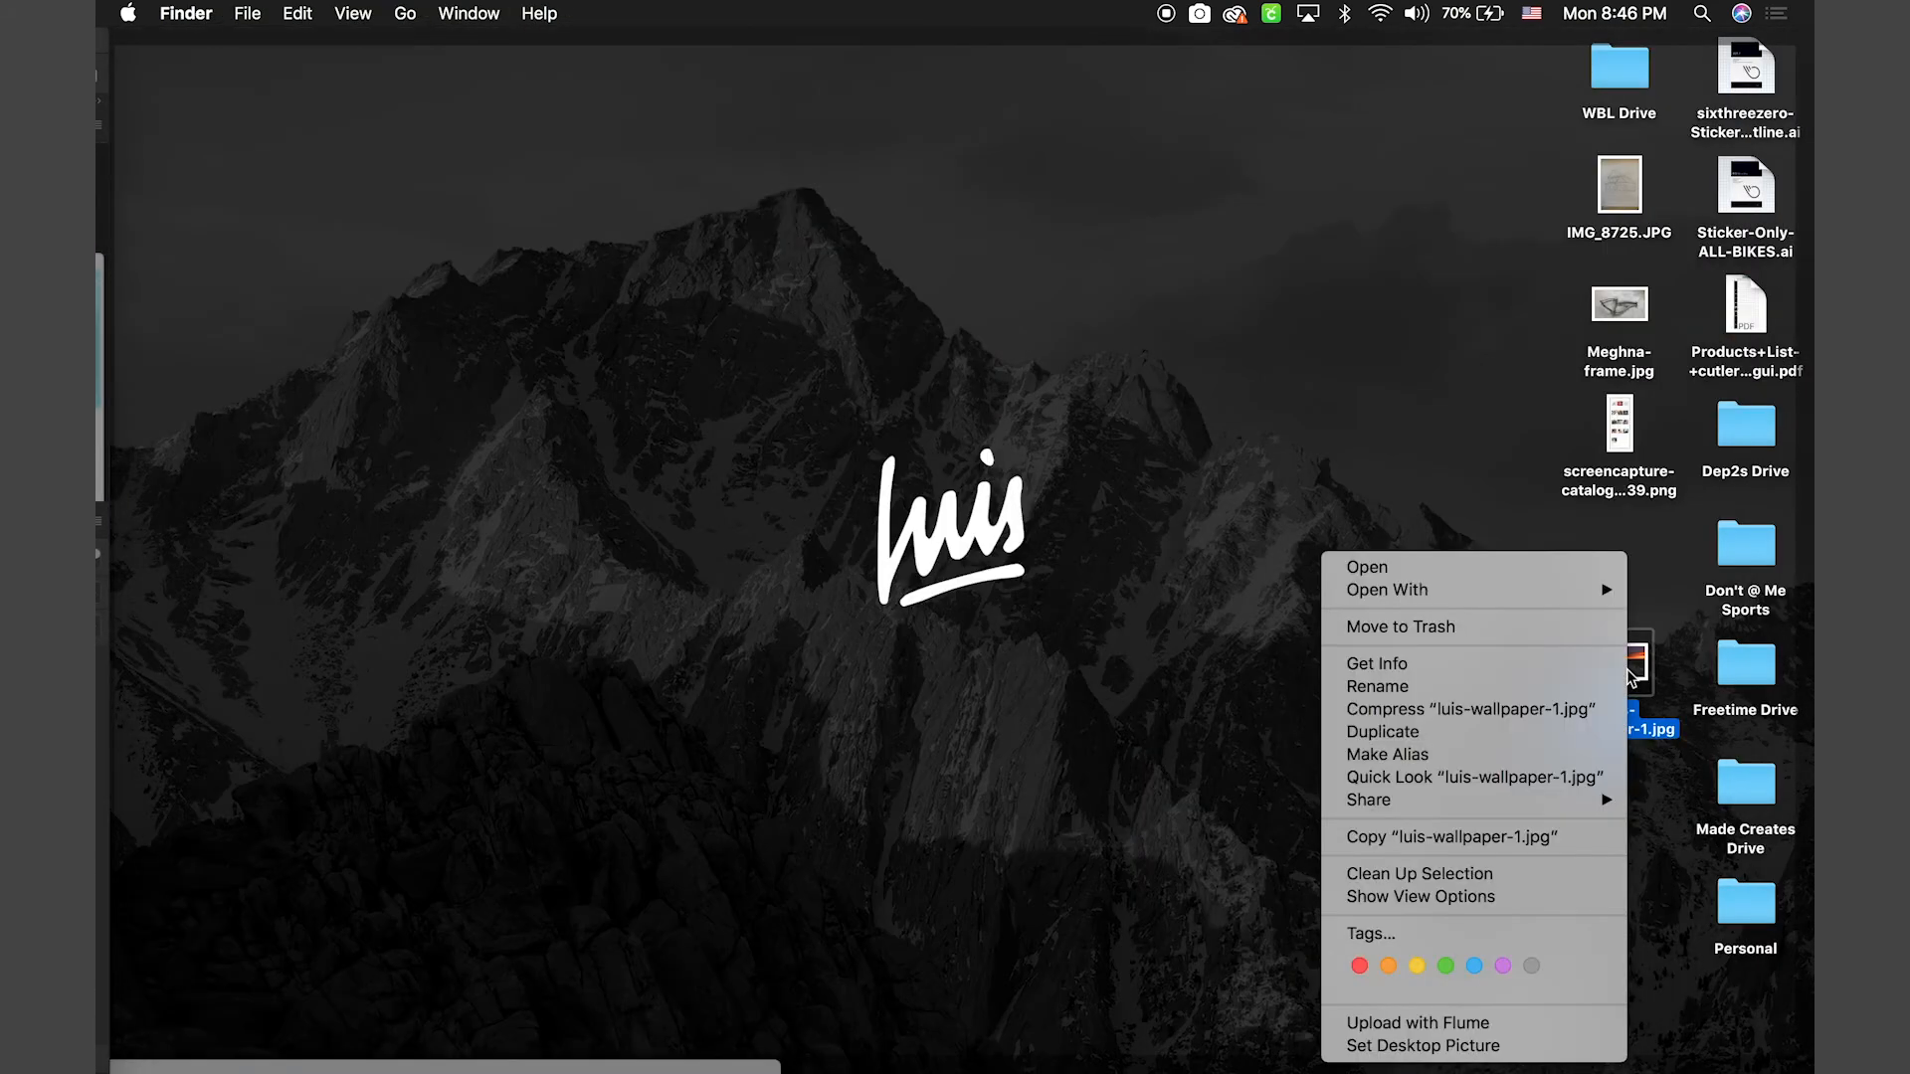
left_click(1446, 1053)
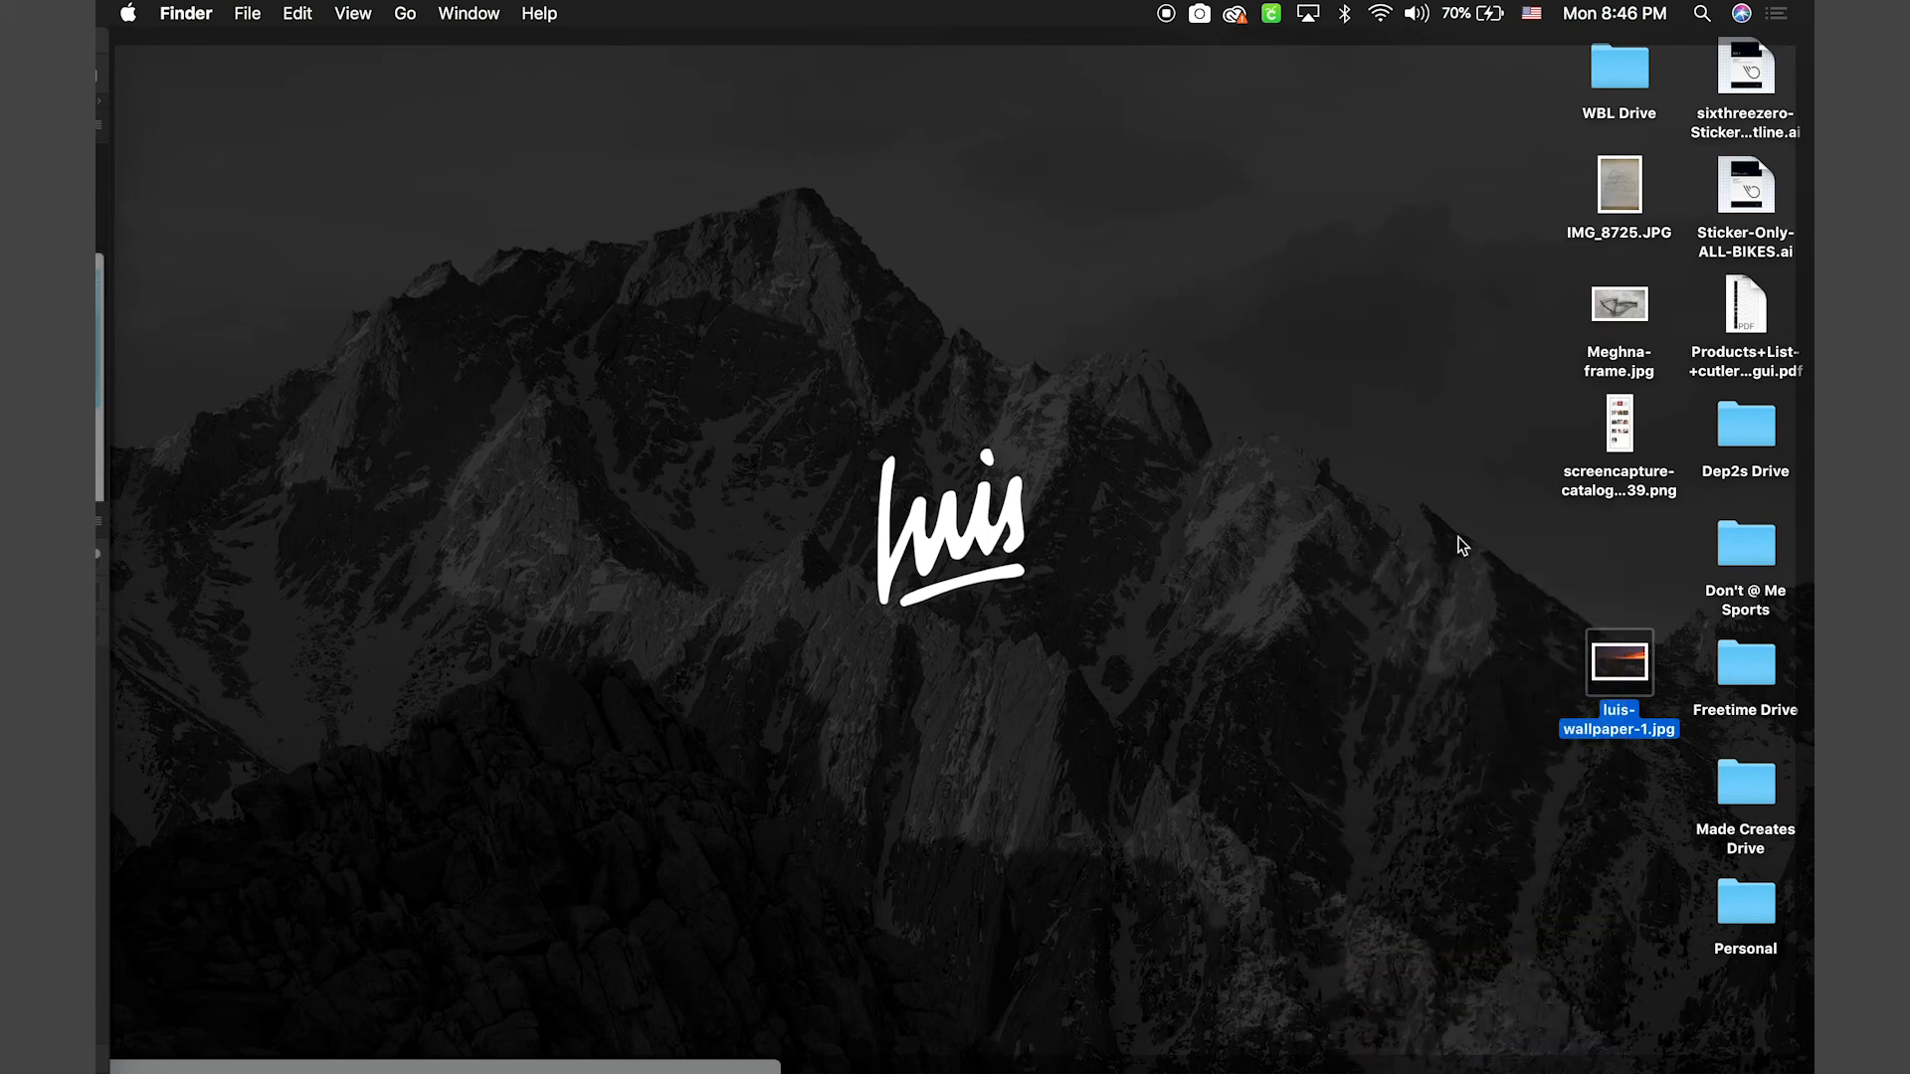